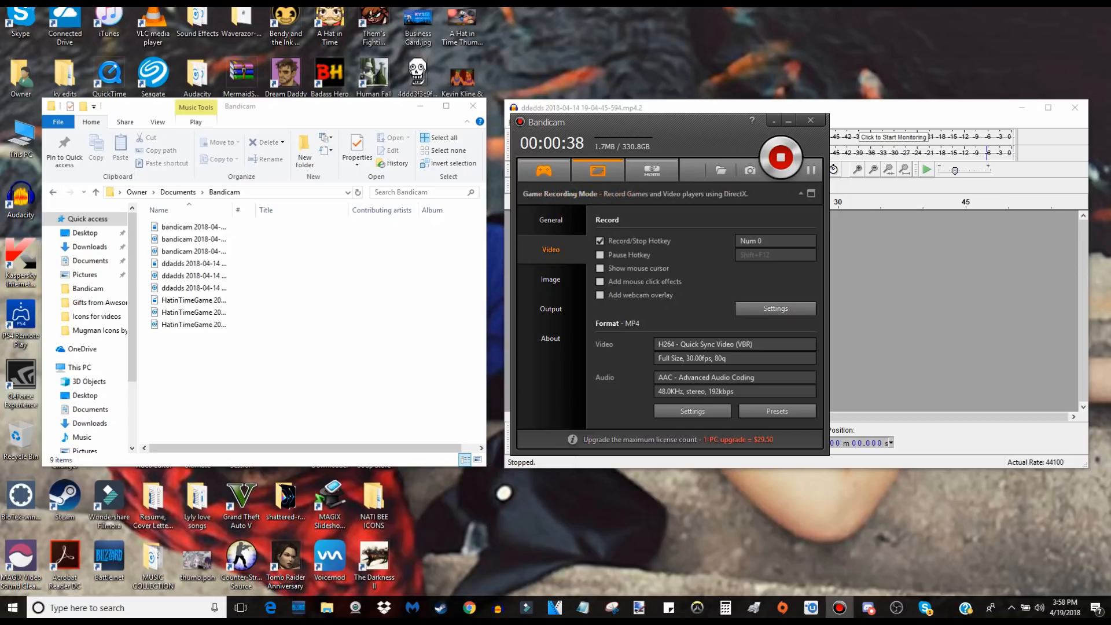
Try switching to game recording mode, decline the mode change, and open the recording settings to review the sound options.
click(544, 170)
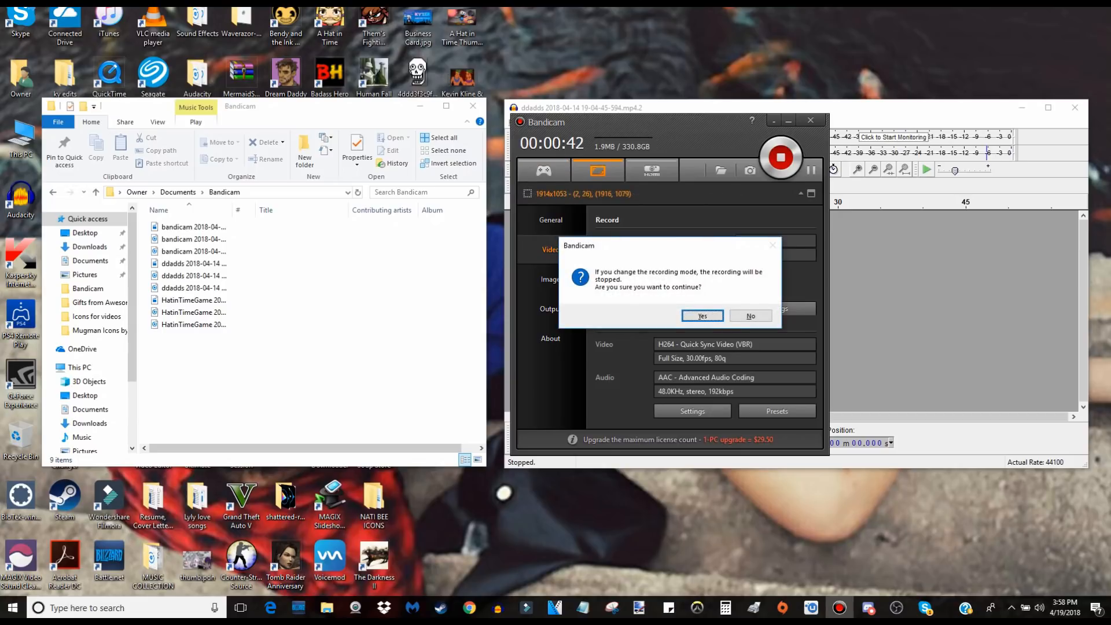
click(750, 316)
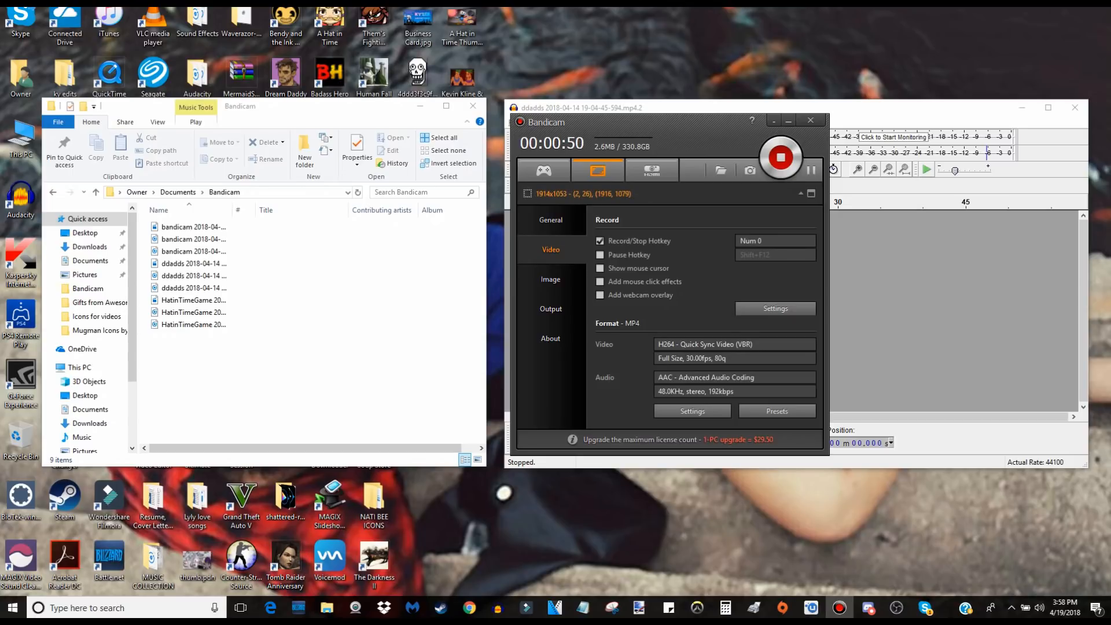
click(775, 308)
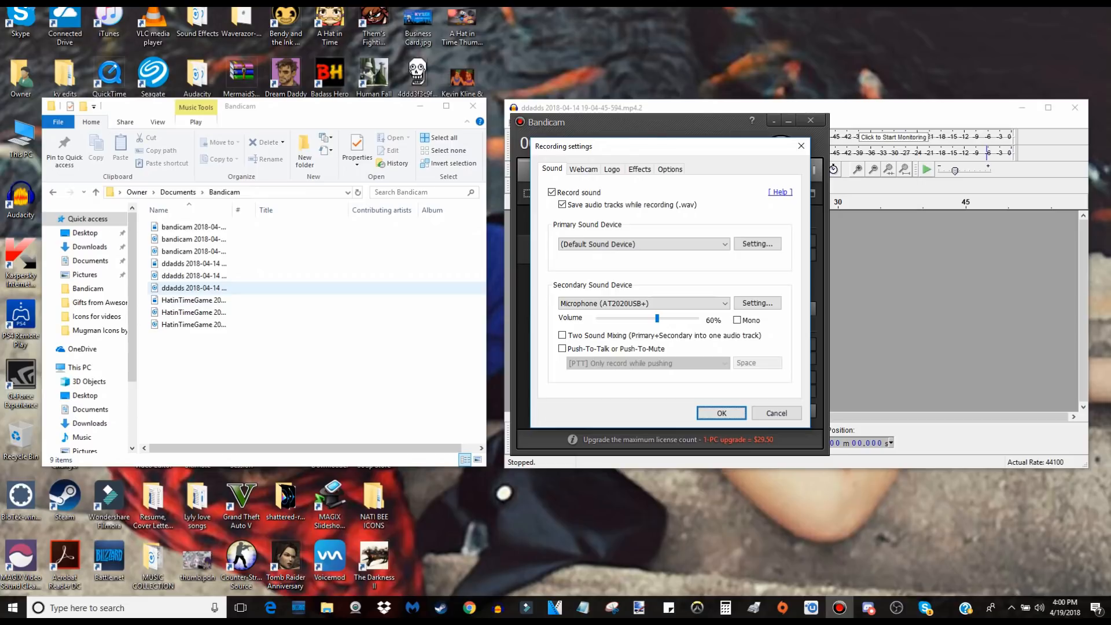
Import the third ddadds recording from the Bandicam folder into Audacity, making a copy of the file before editing.
drag(194, 288, 926, 301)
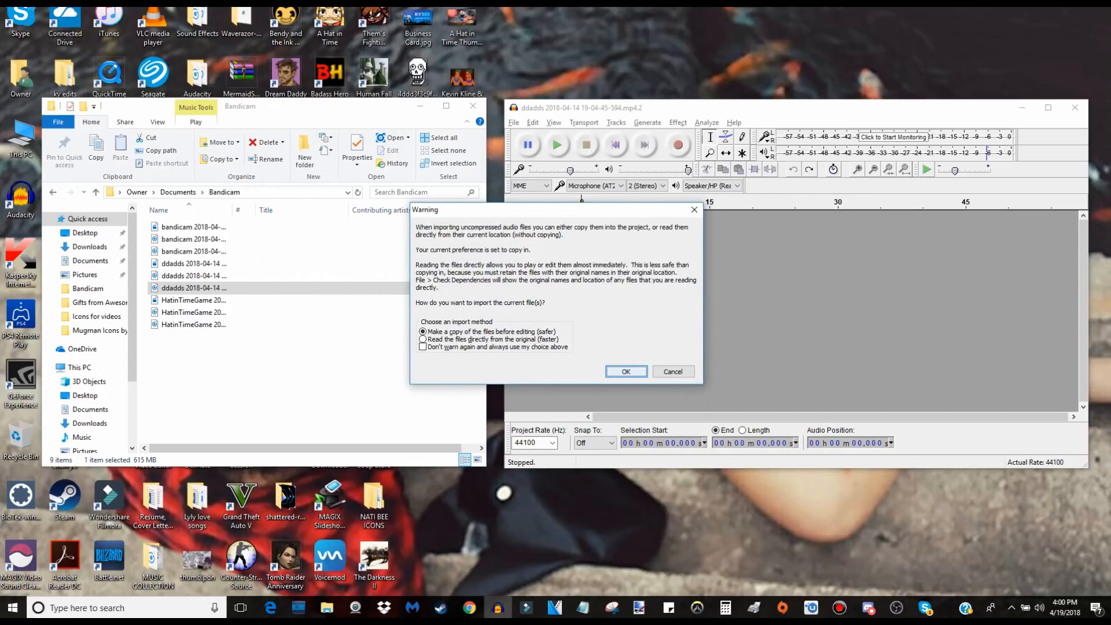
key(Return)
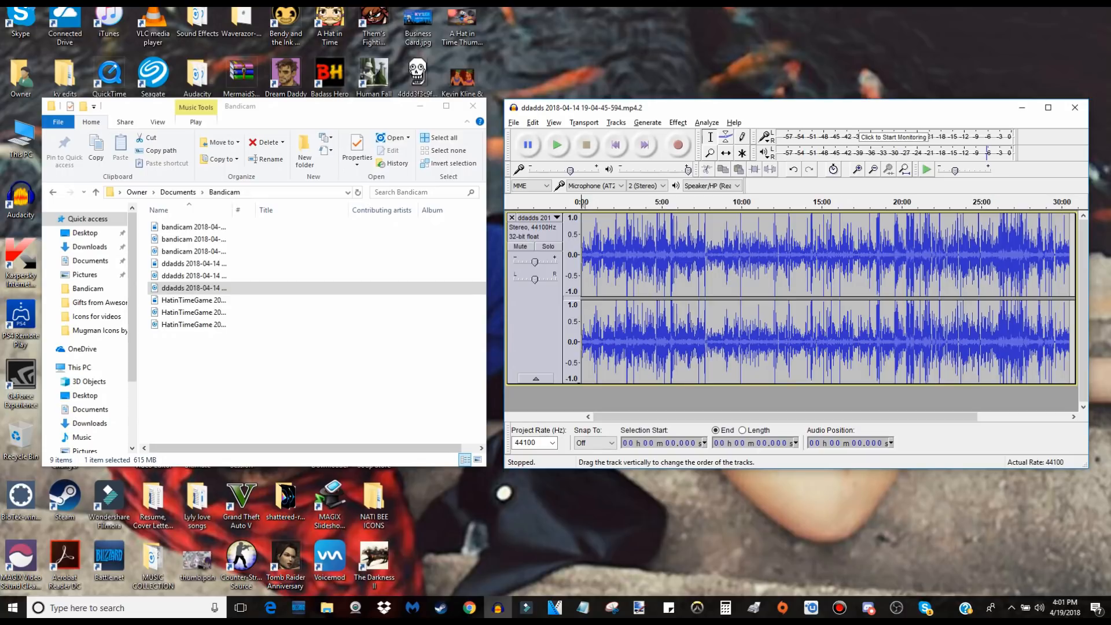
Compress the whole track with threshold -12 dB, noise floor -40 dB, ratio 2:1, attack 0.20 secs, release 1.0 secs and make-up gain.
click(534, 329)
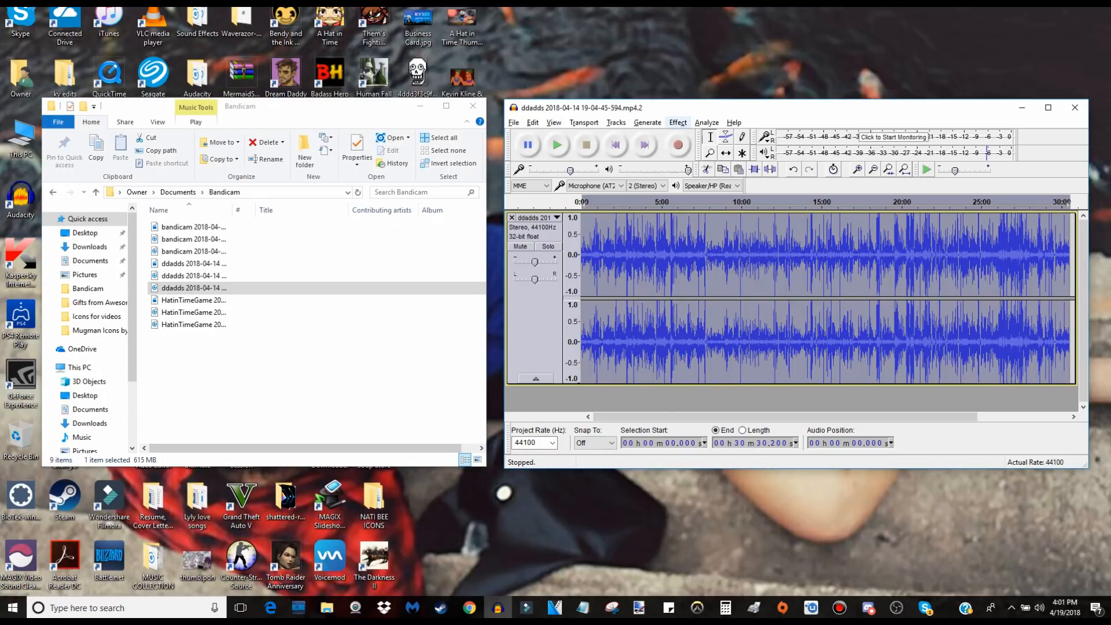
click(678, 122)
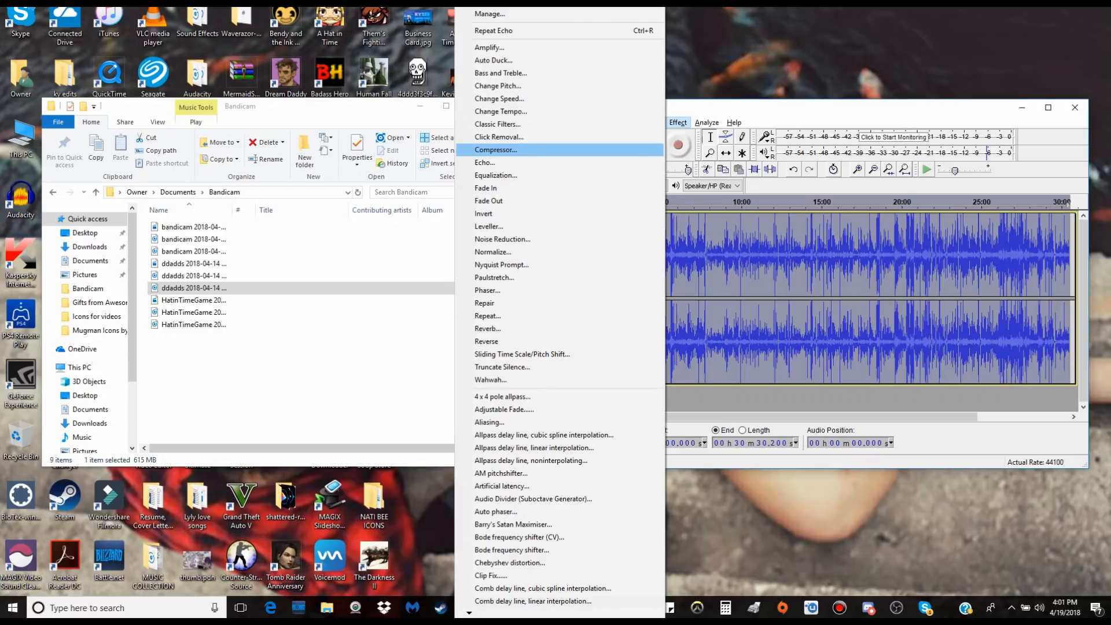
click(496, 149)
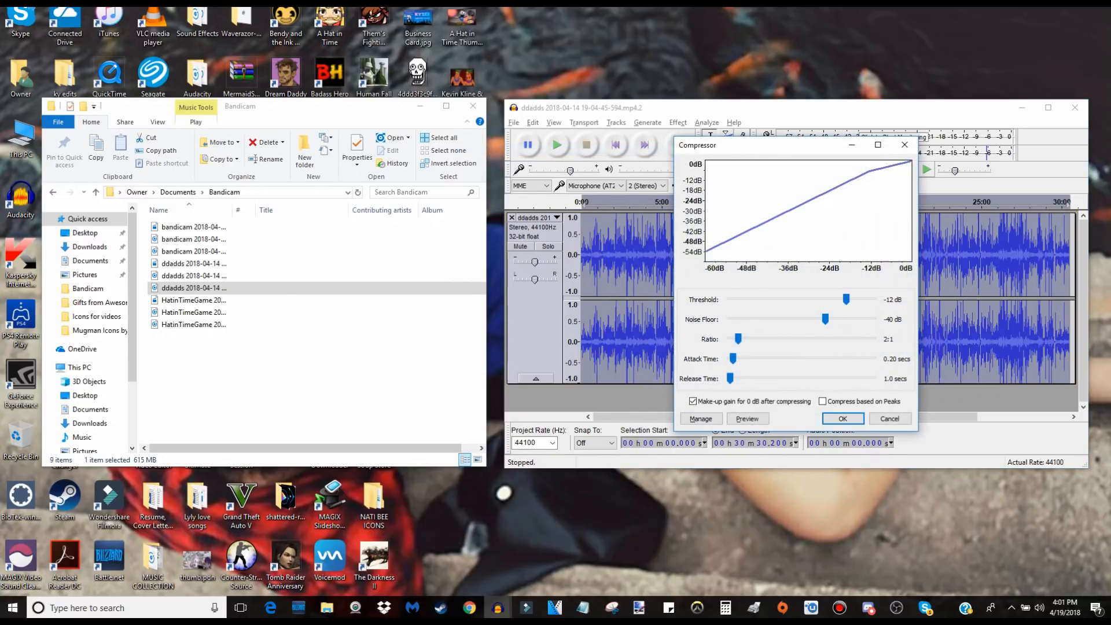
click(843, 418)
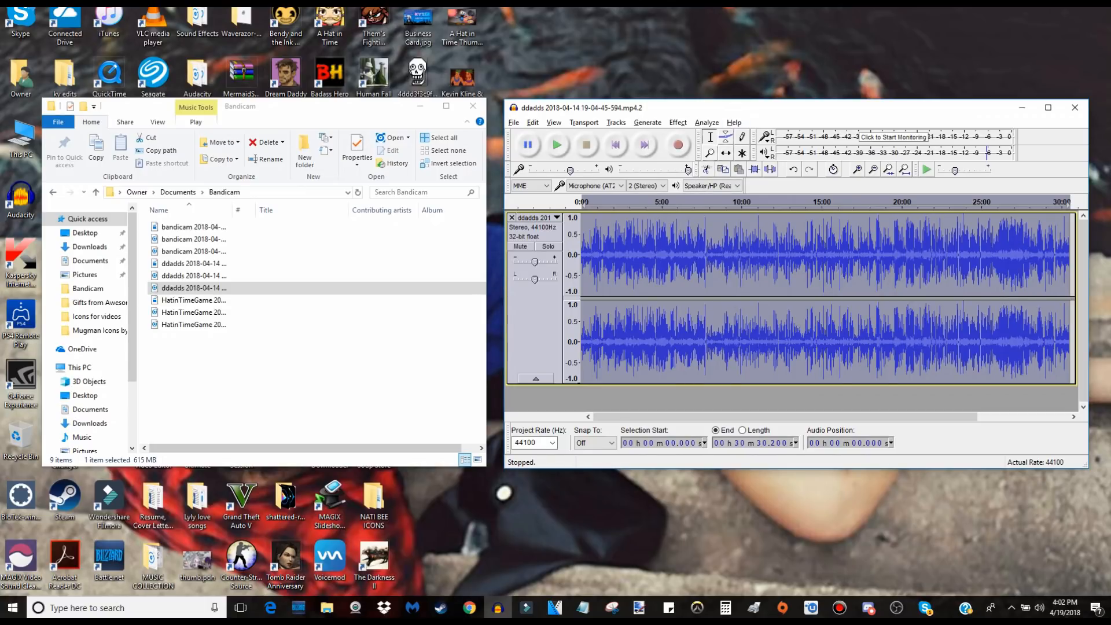
Play the compressed track from its very beginning for about 15 seconds, then stop playback.
double_click(597, 254)
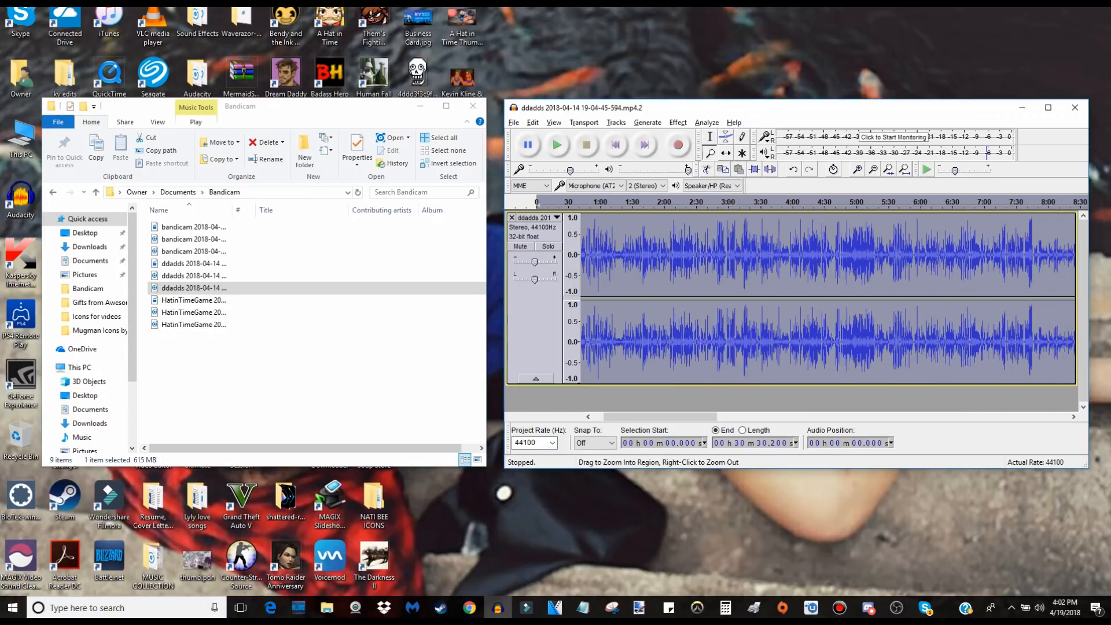
click(618, 255)
click(618, 255)
drag(625, 417, 605, 416)
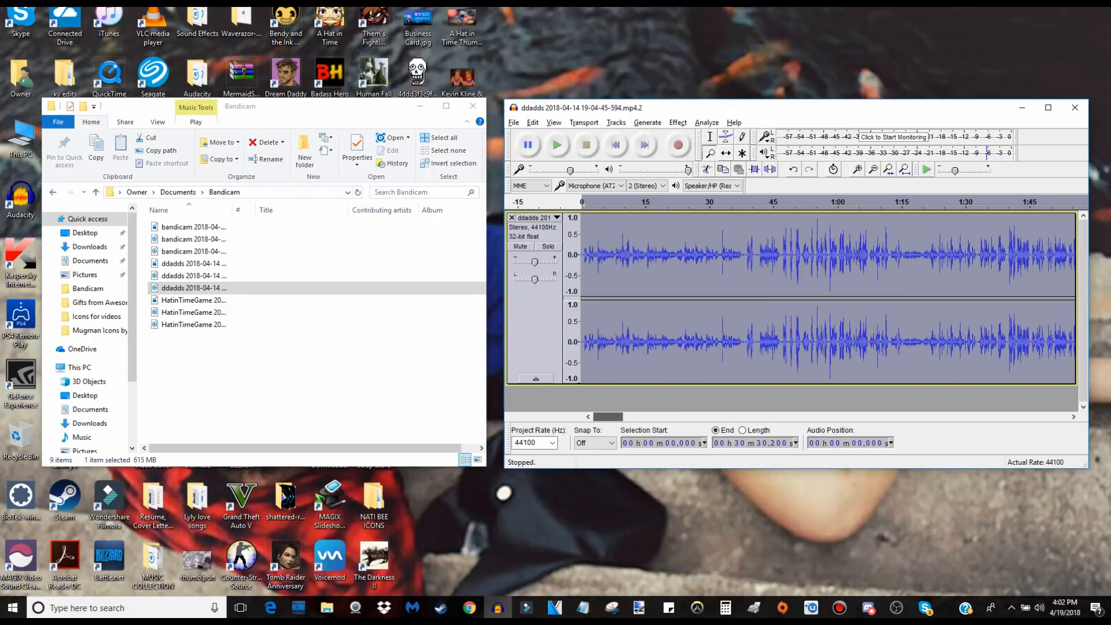
click(710, 137)
click(595, 254)
click(582, 255)
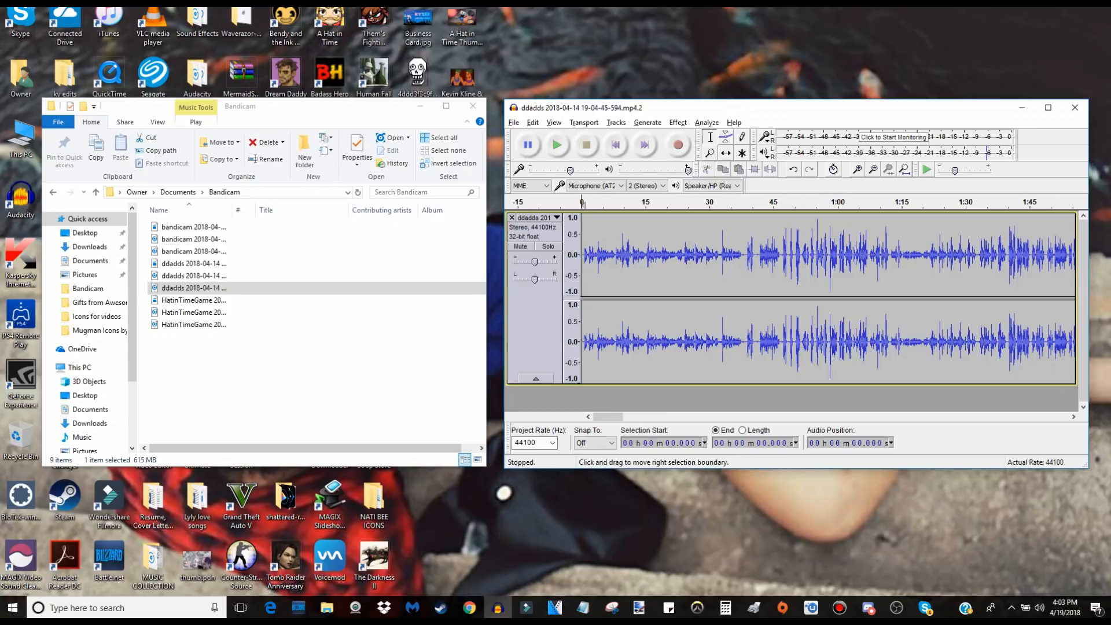
key(space)
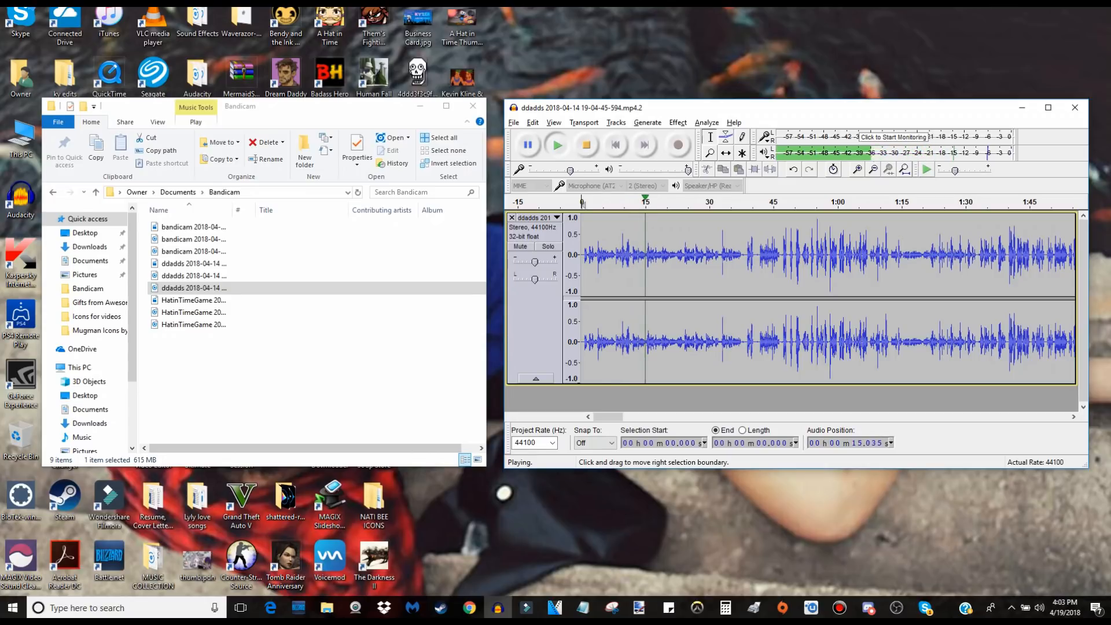
key(space)
Select the opening of the track from 0 to about 15.2 seconds.
click(710, 153)
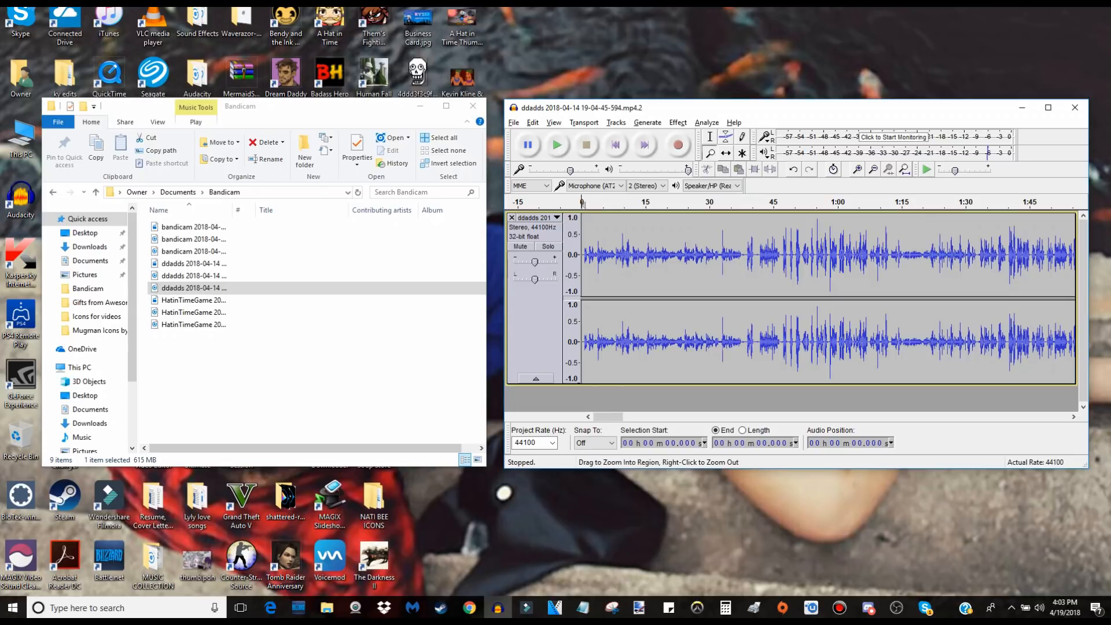
click(631, 260)
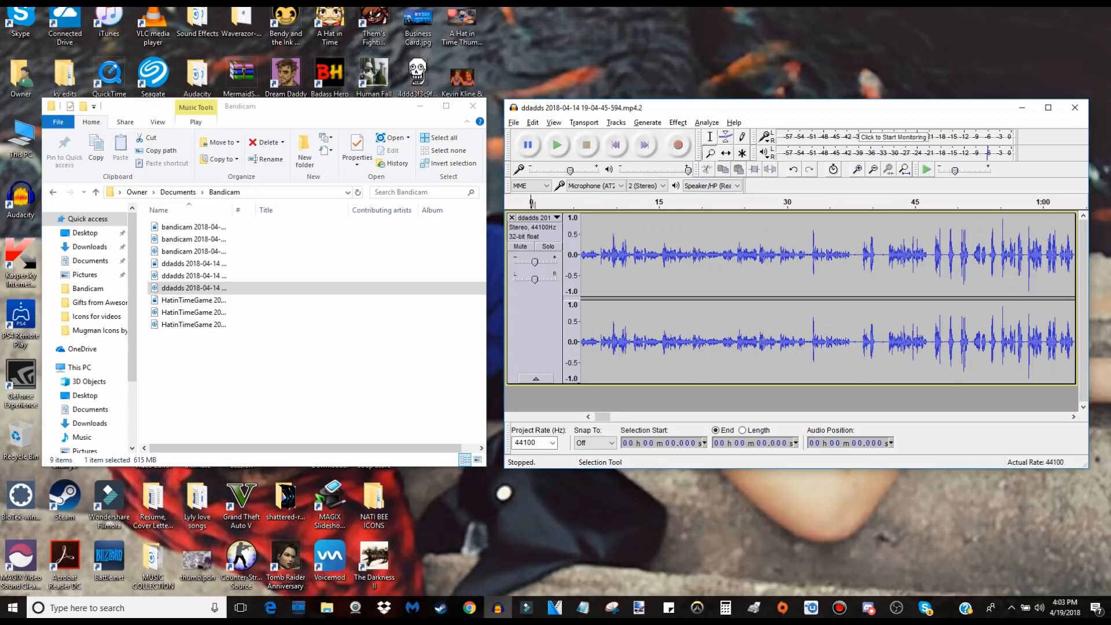
click(661, 255)
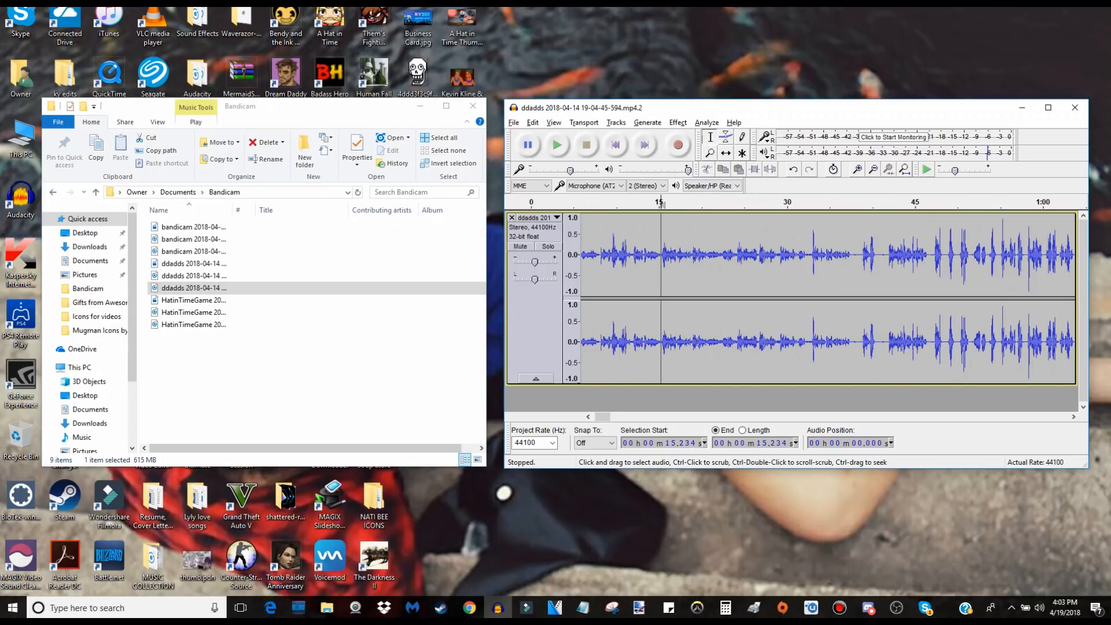
drag(661, 254, 572, 254)
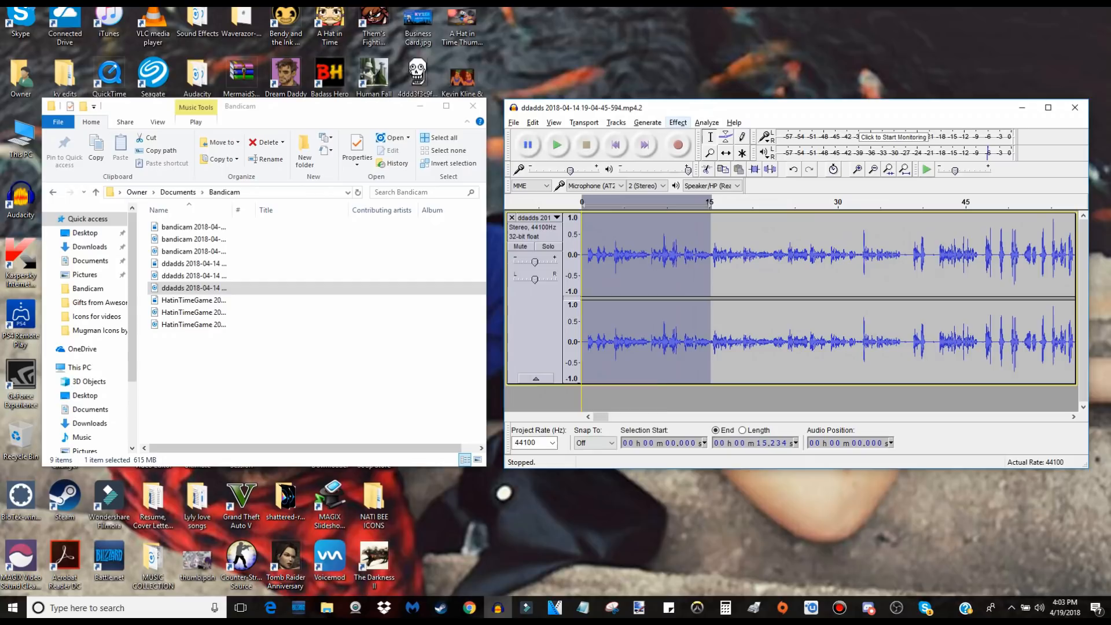
Try the Echo effect with a decay factor of 0.6 on the selected opening, listen to it, and undo it.
click(677, 122)
click(484, 162)
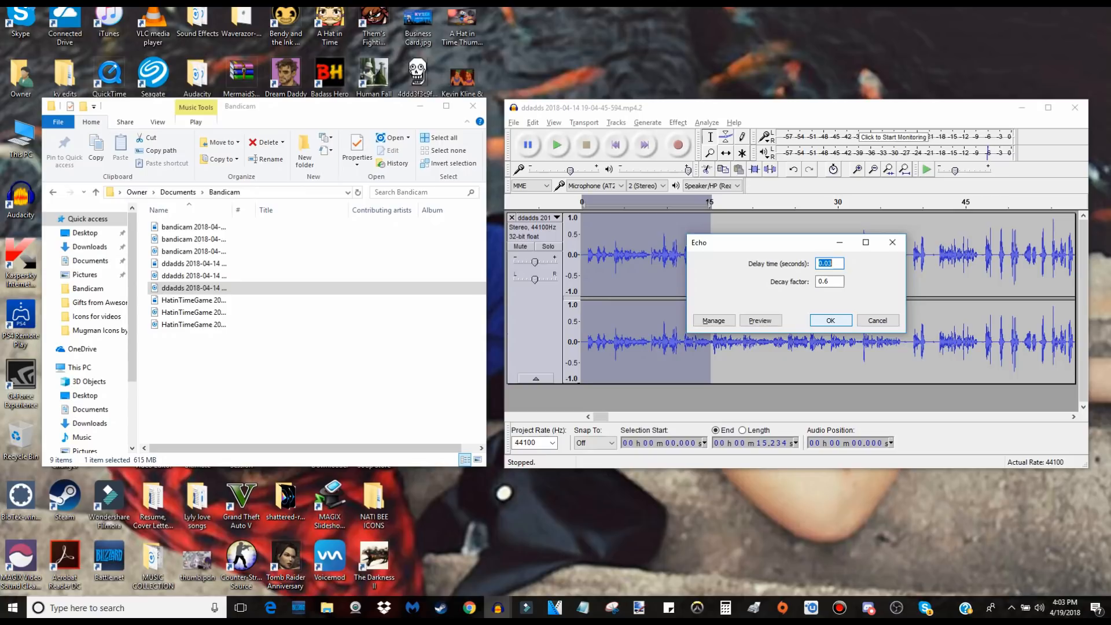
key(Return)
key(space)
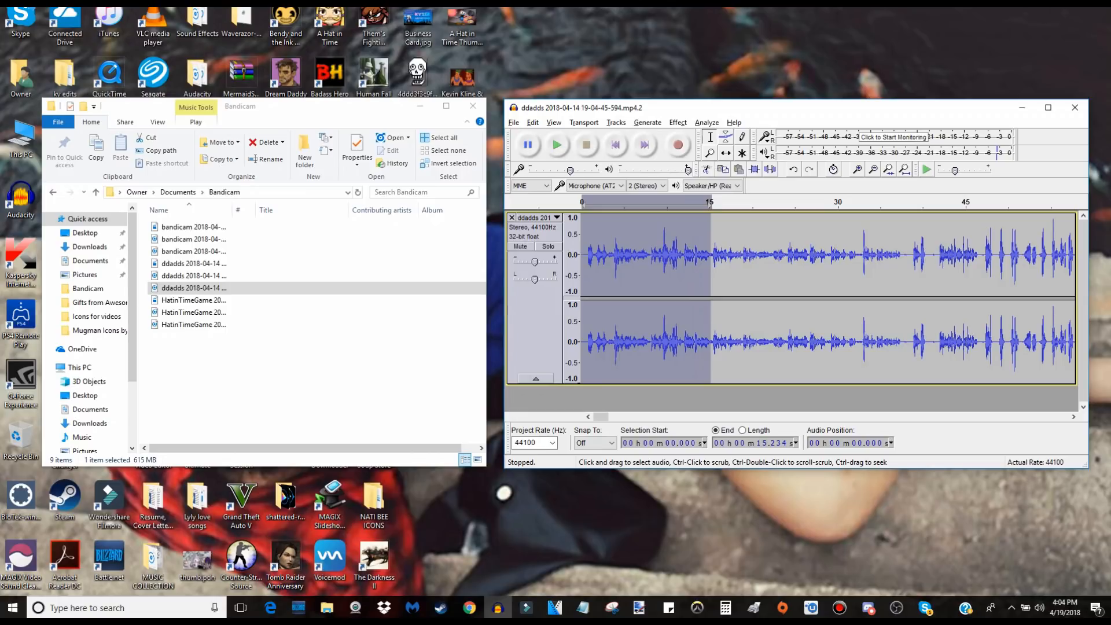
mouse_move(601, 417)
mouse_down()
mouse_move(1051, 416)
mouse_move(600, 417)
mouse_up()
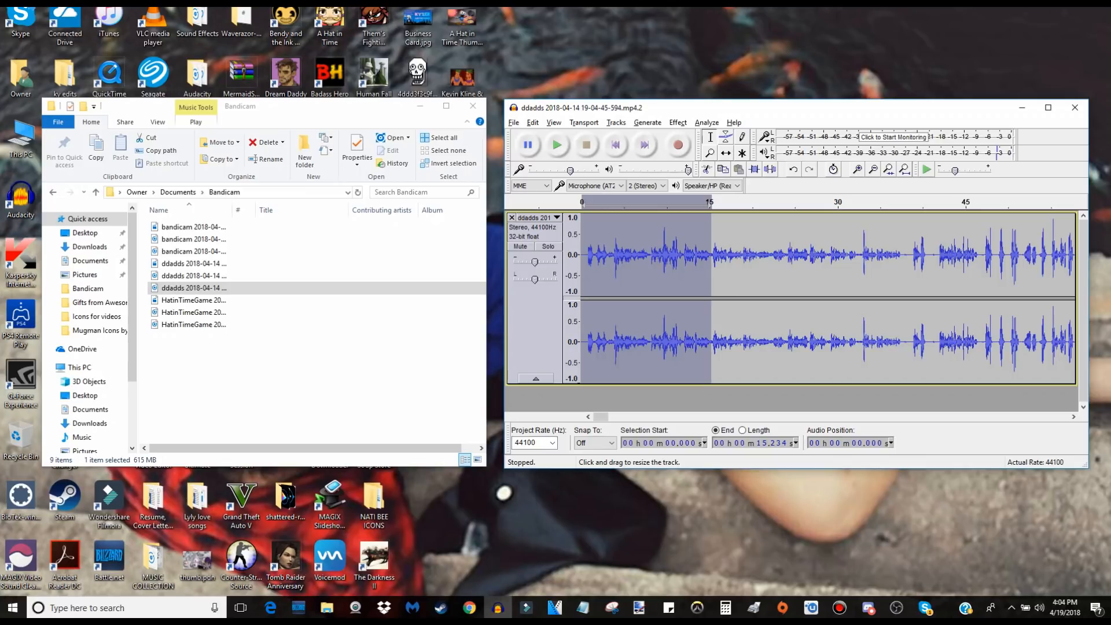
key(ctrl+z)
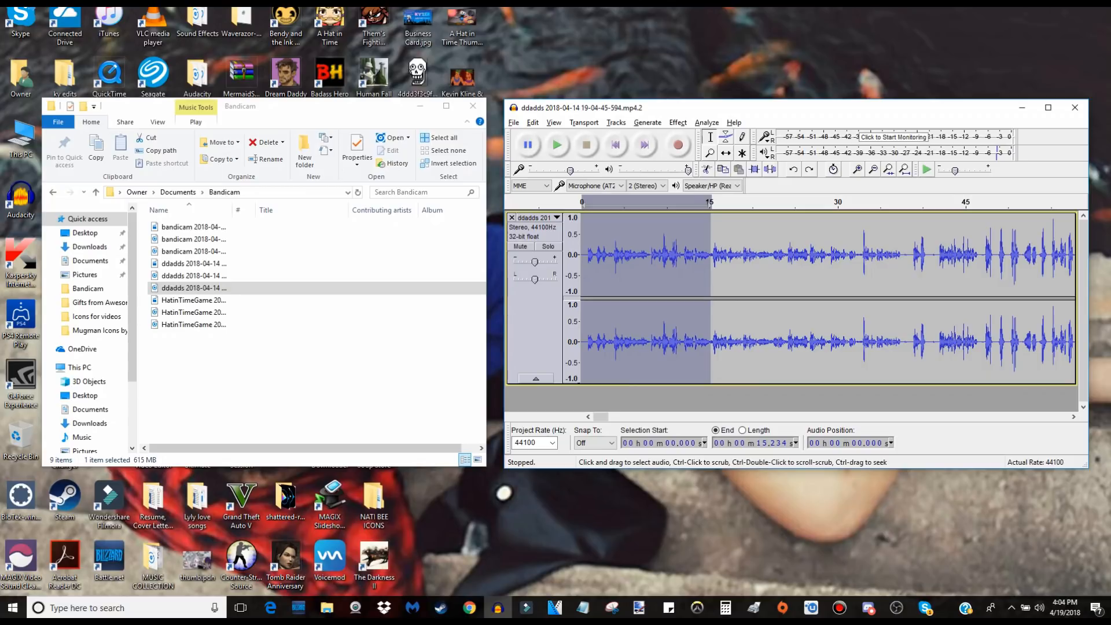
Apply Equalization to the selected opening using the saved King Dice curve.
click(677, 122)
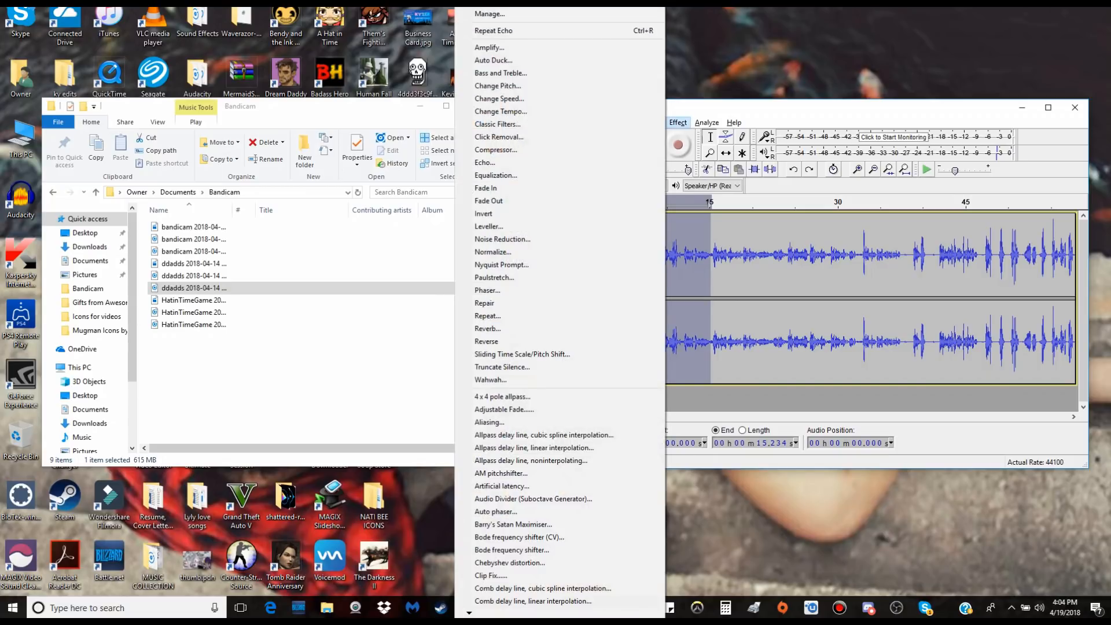
click(496, 175)
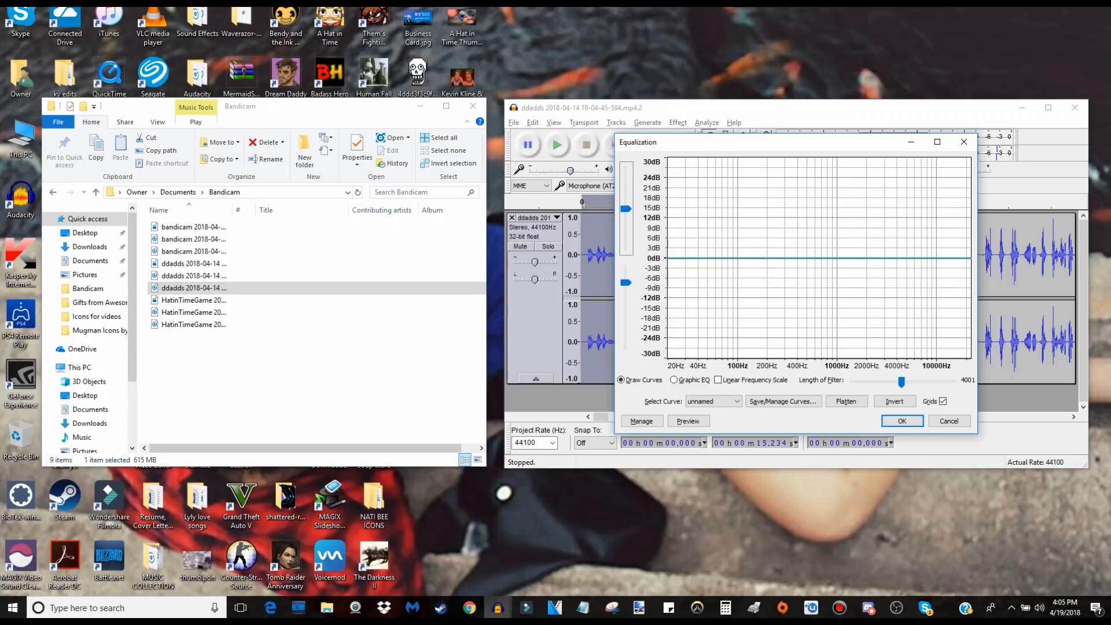
click(713, 401)
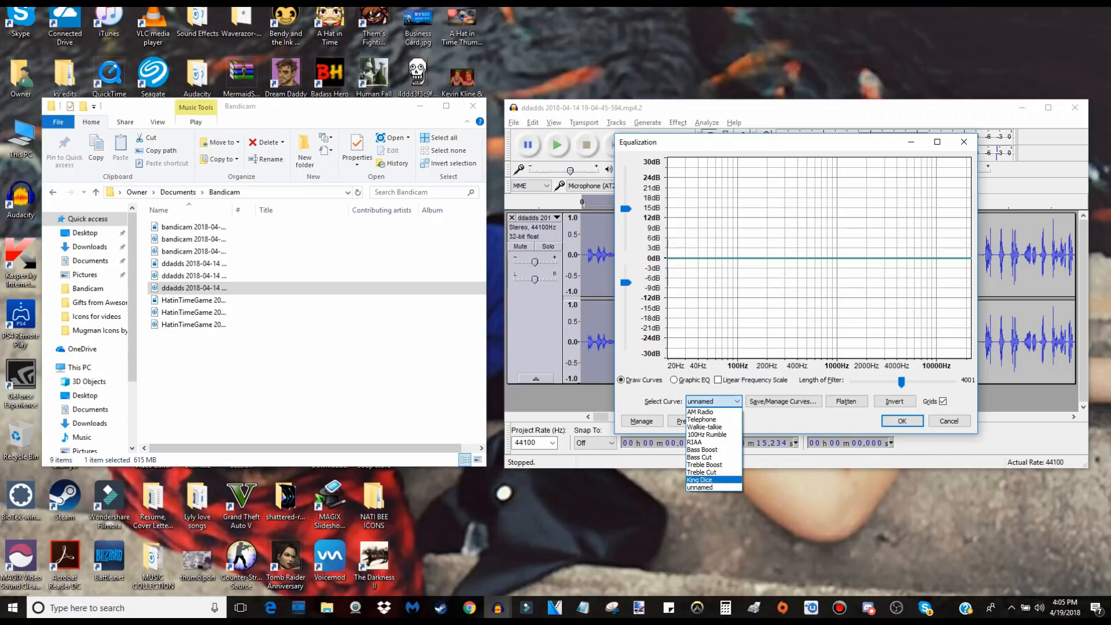
key(Return)
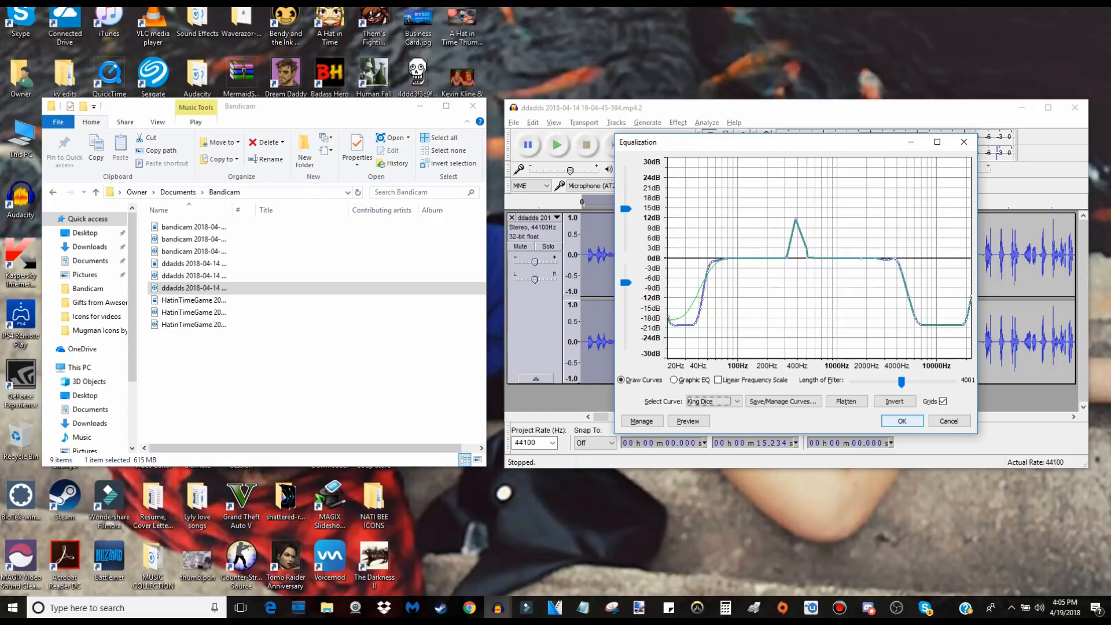
key(Return)
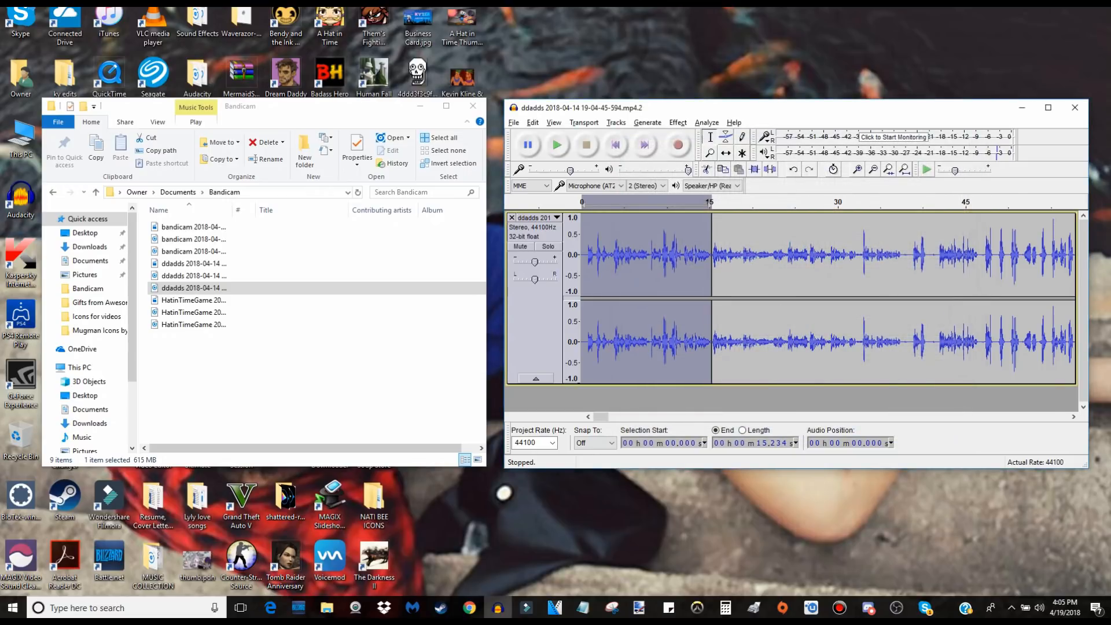
Play back the equalized opening from about 0.5 seconds, and undo the equalization.
click(586, 255)
key(space)
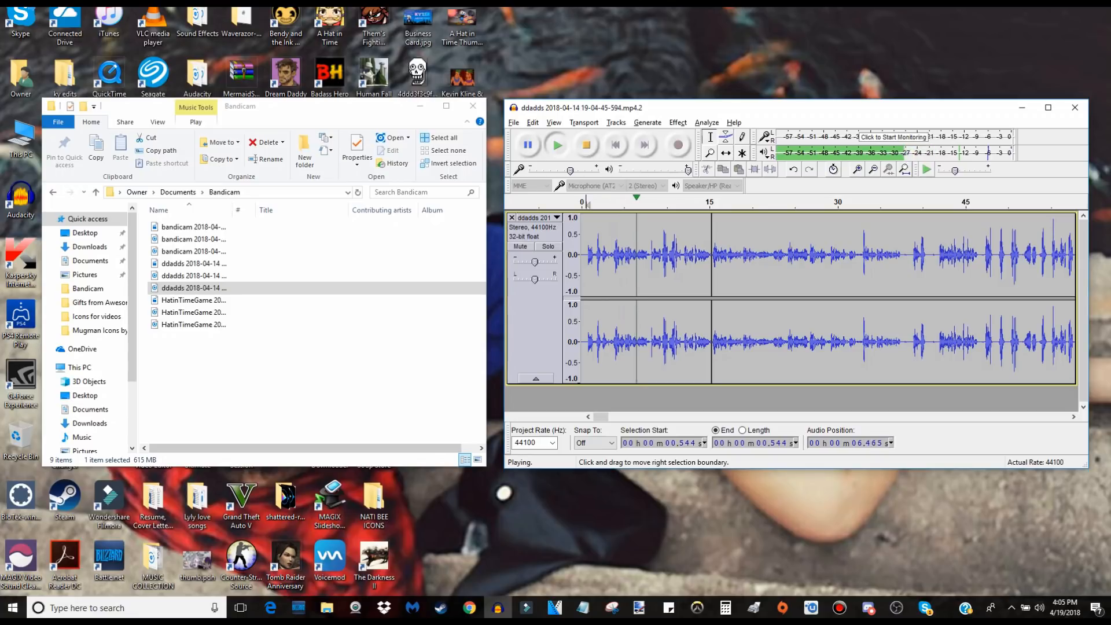
key(space)
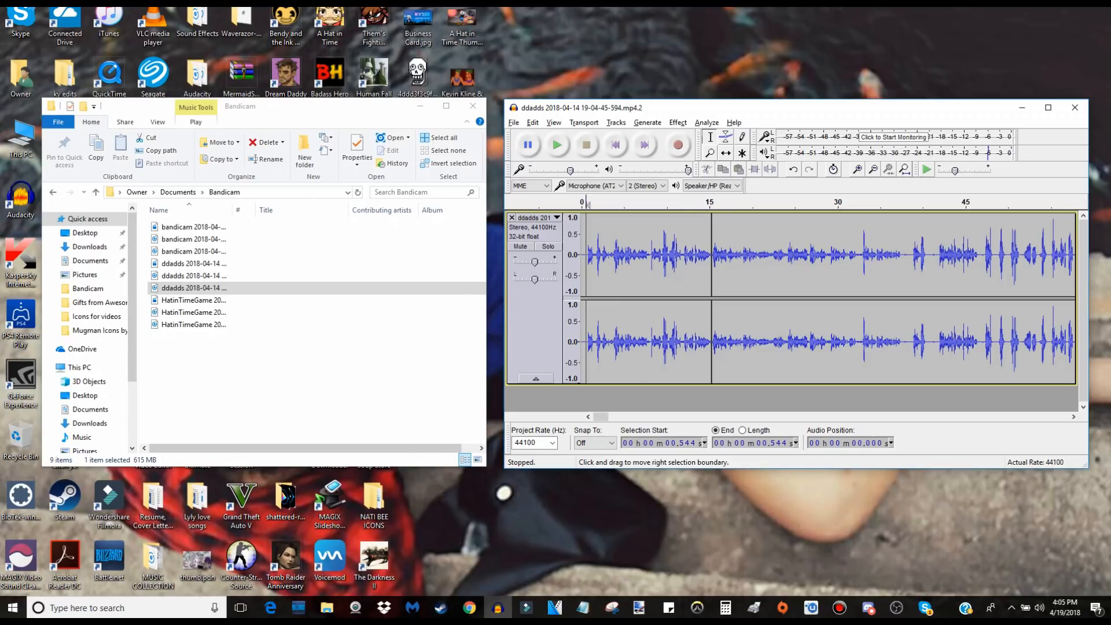
key(ctrl+z)
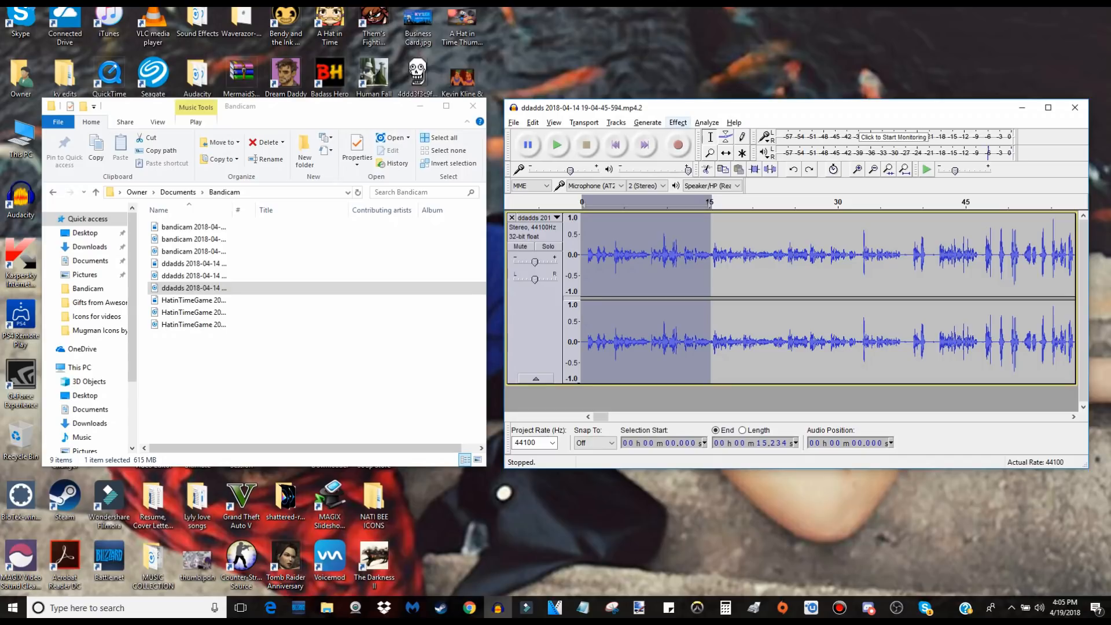
Change the pitch of the selected opening by -20 percent and play it back from about 1.6 seconds.
click(678, 122)
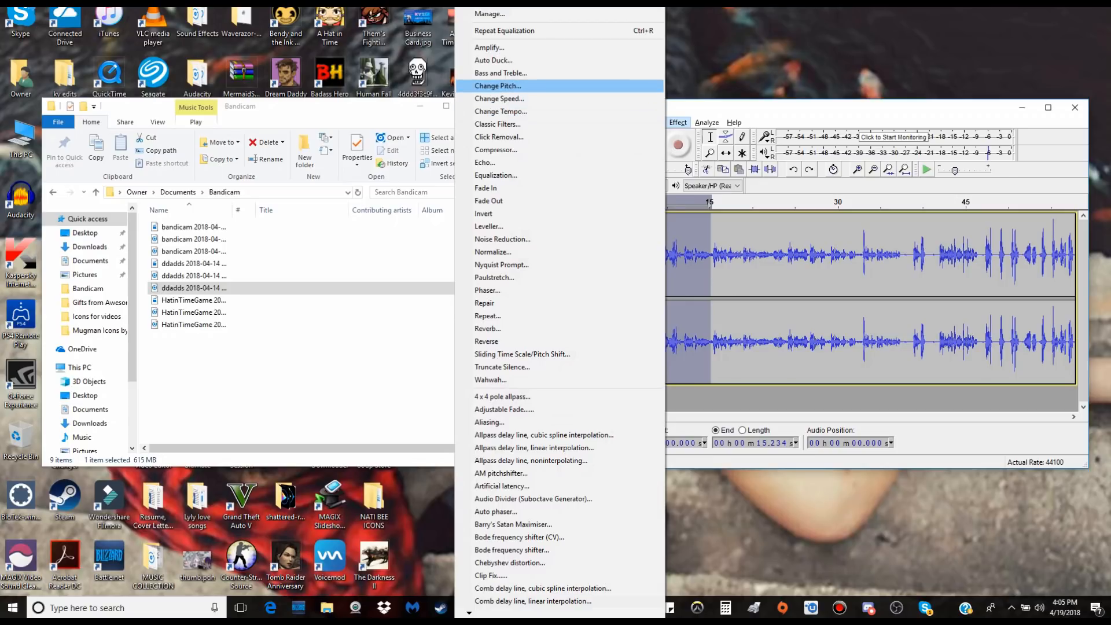
key(Return)
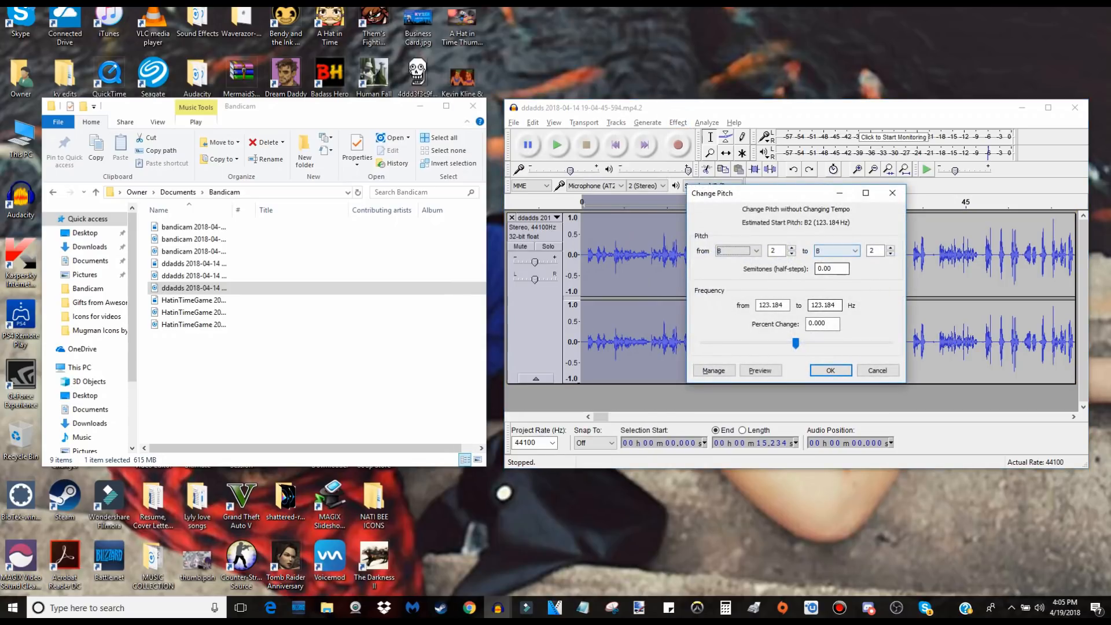
click(810, 324)
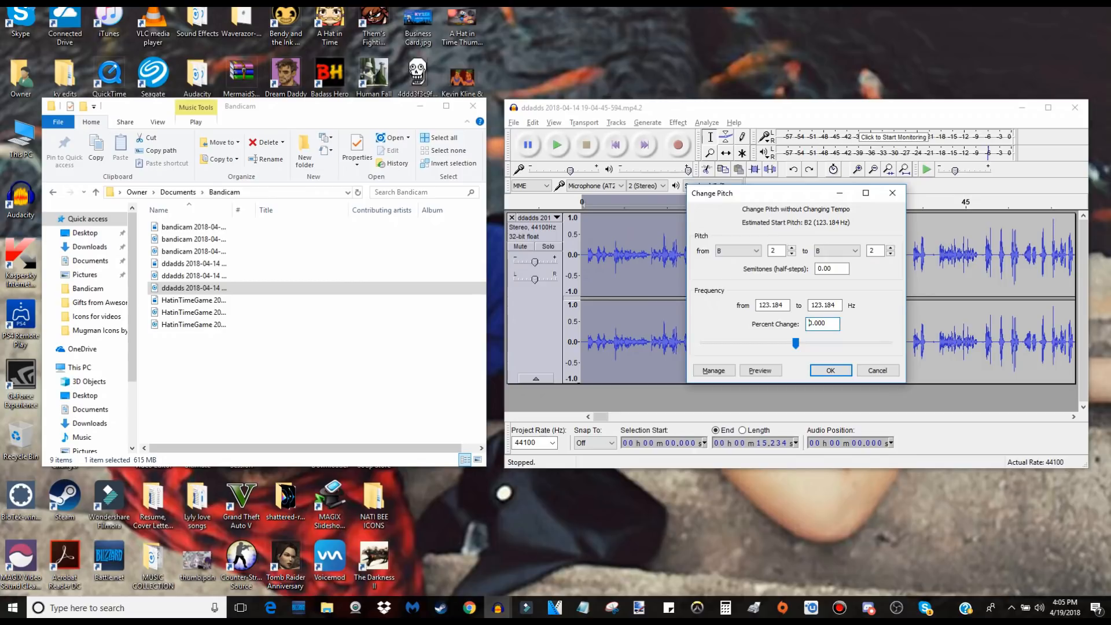
text(-2)
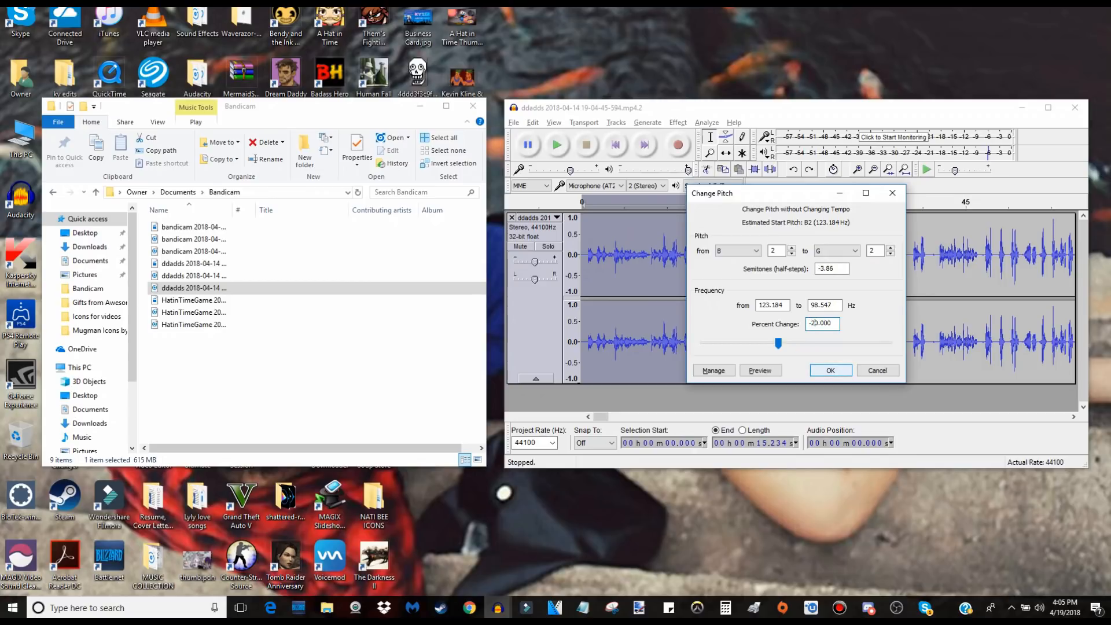
click(830, 371)
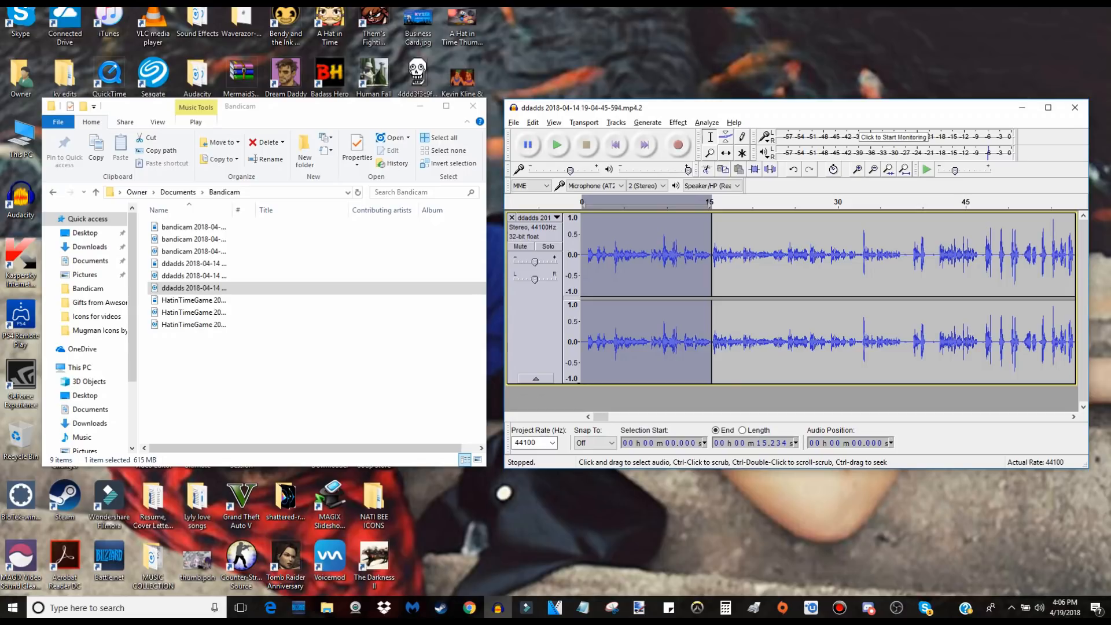
click(595, 255)
key(space)
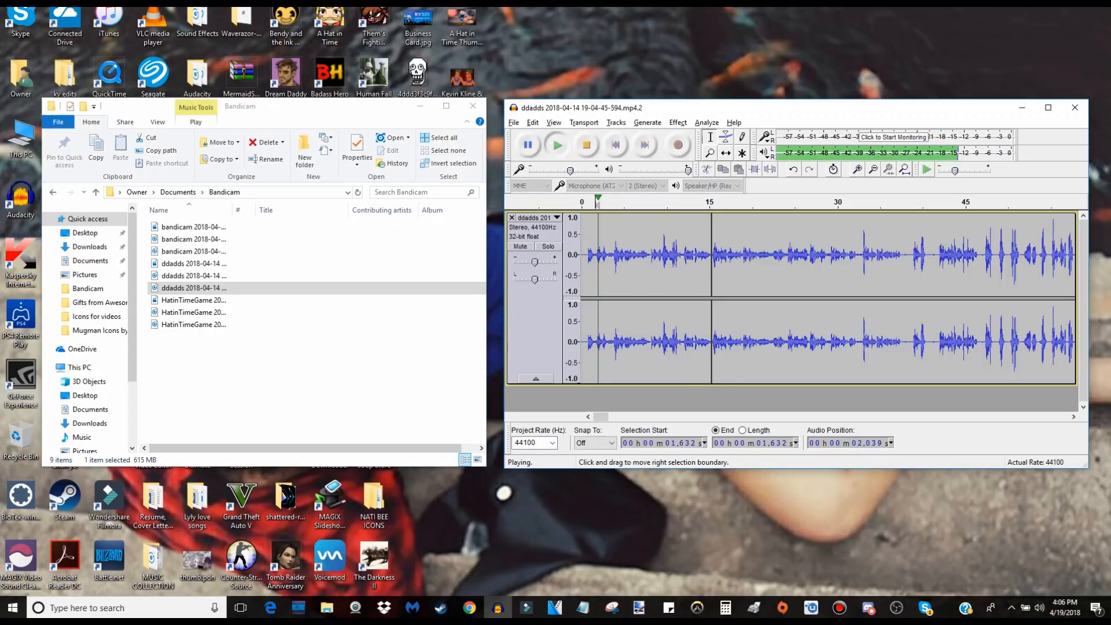
Apply the Reverb effect with its existing settings to the opening from about 0.3 to 15.7 seconds.
key(space)
click(622, 254)
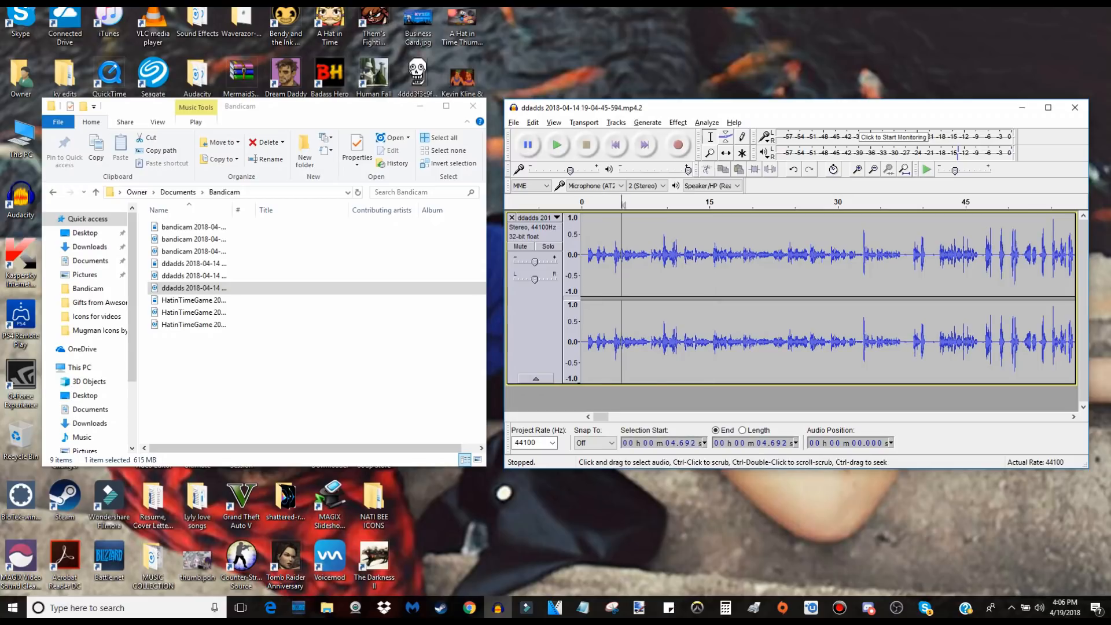
drag(584, 255, 715, 254)
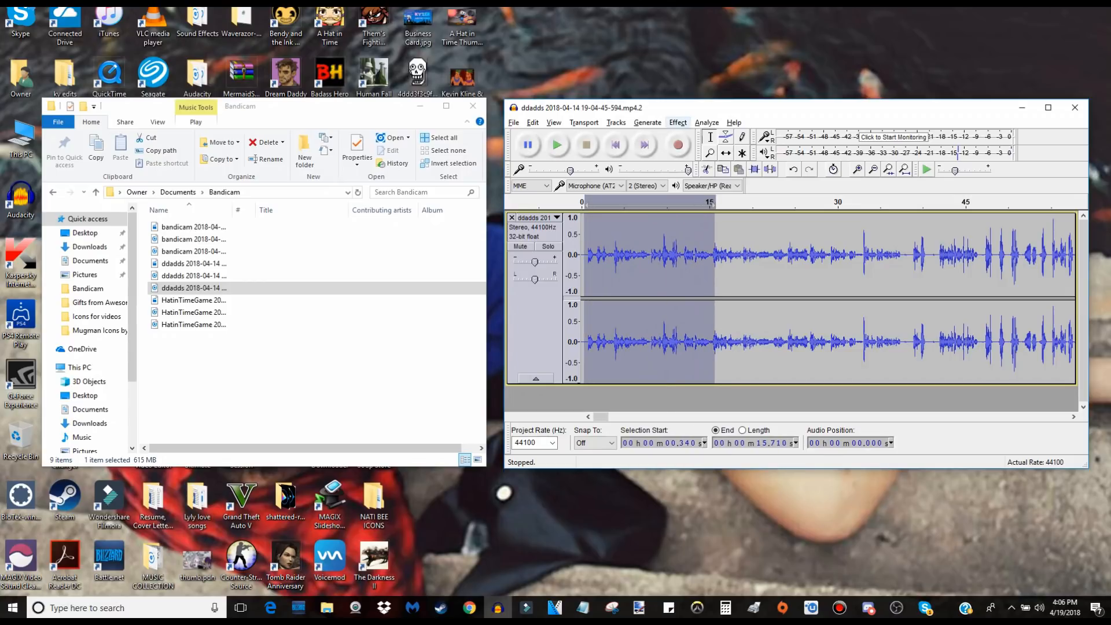
click(677, 122)
click(487, 328)
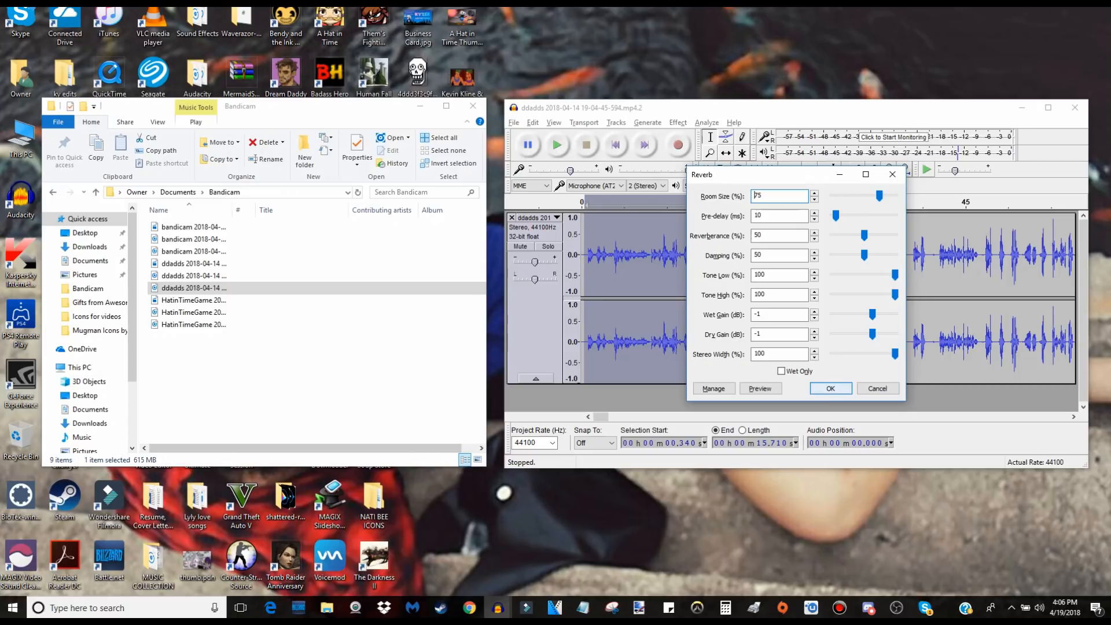
click(830, 388)
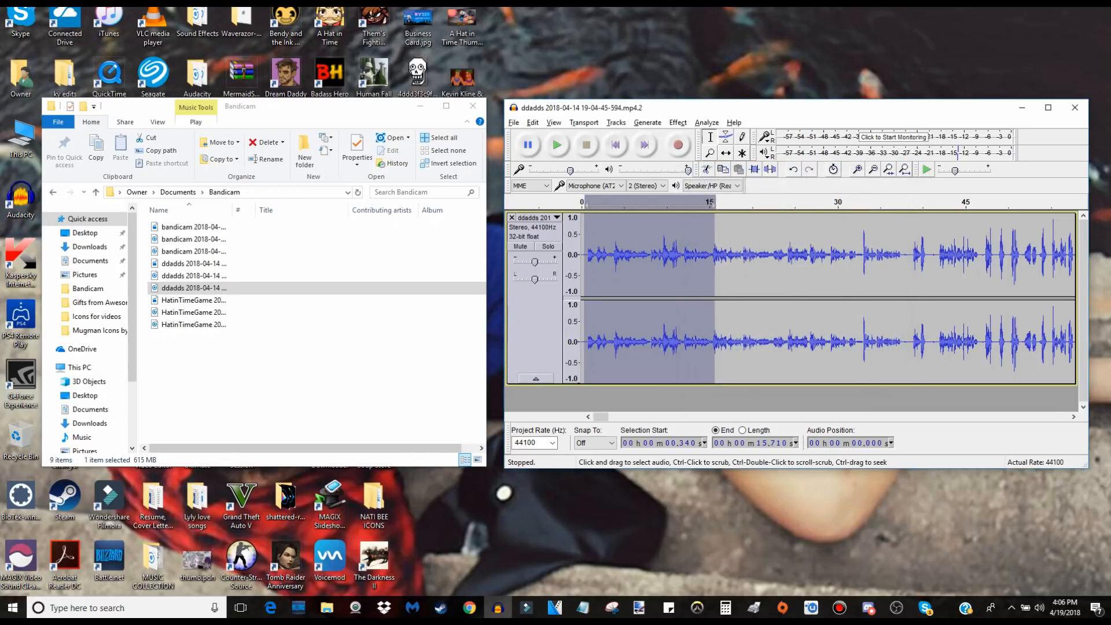
Play back the reverbed opening from about 1.2 seconds, and undo the reverb.
click(592, 260)
key(space)
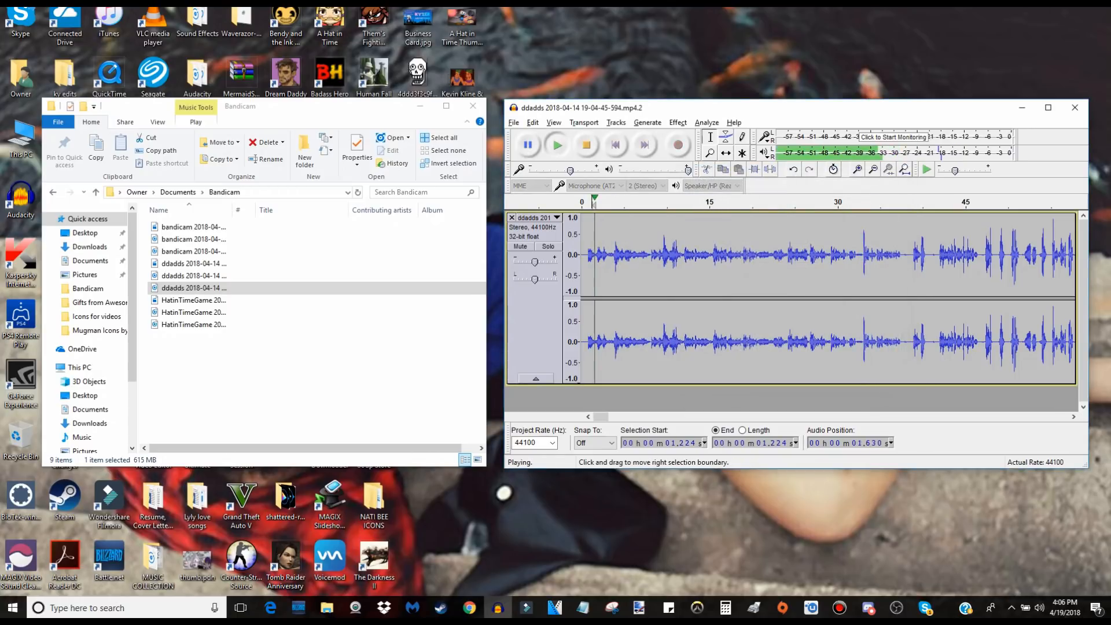
key(space)
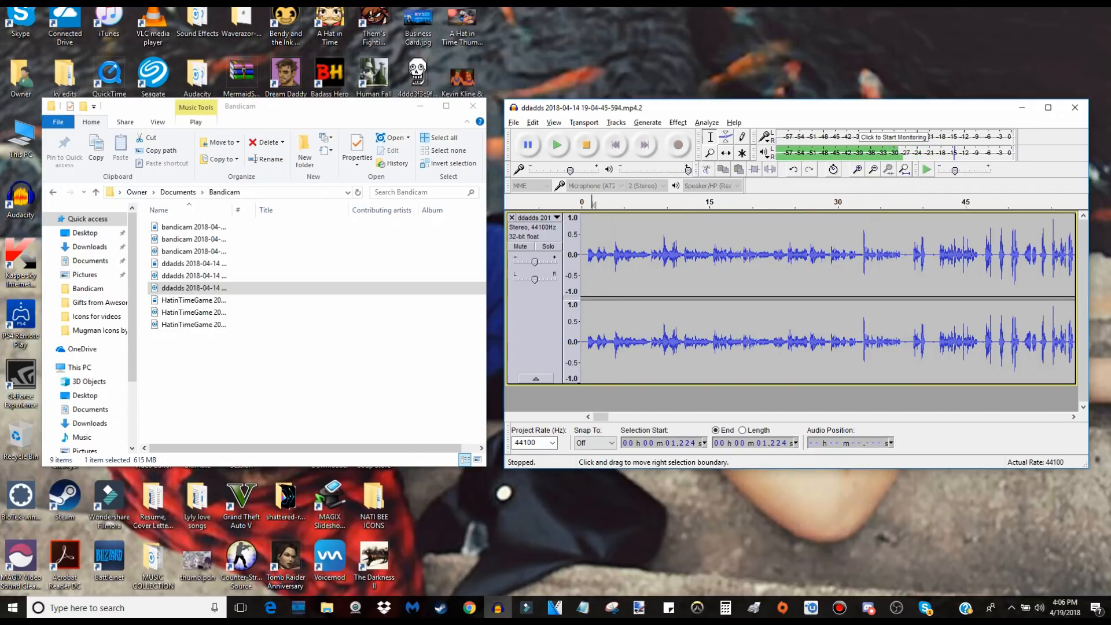
key(ctrl+z)
Close the voice track project without saving its changes.
click(621, 260)
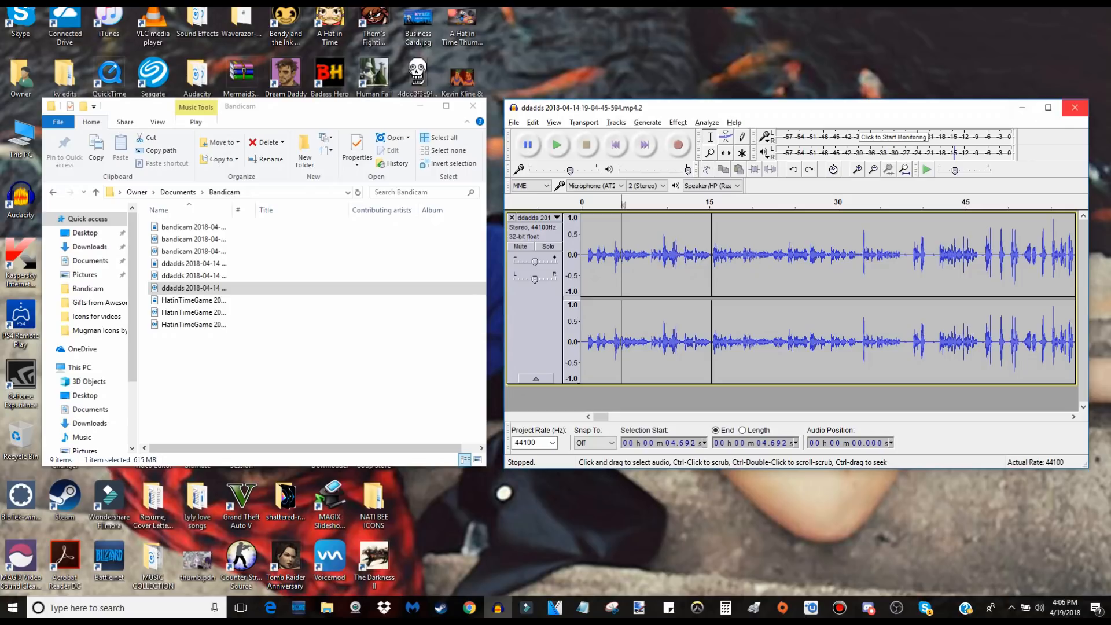
click(1074, 107)
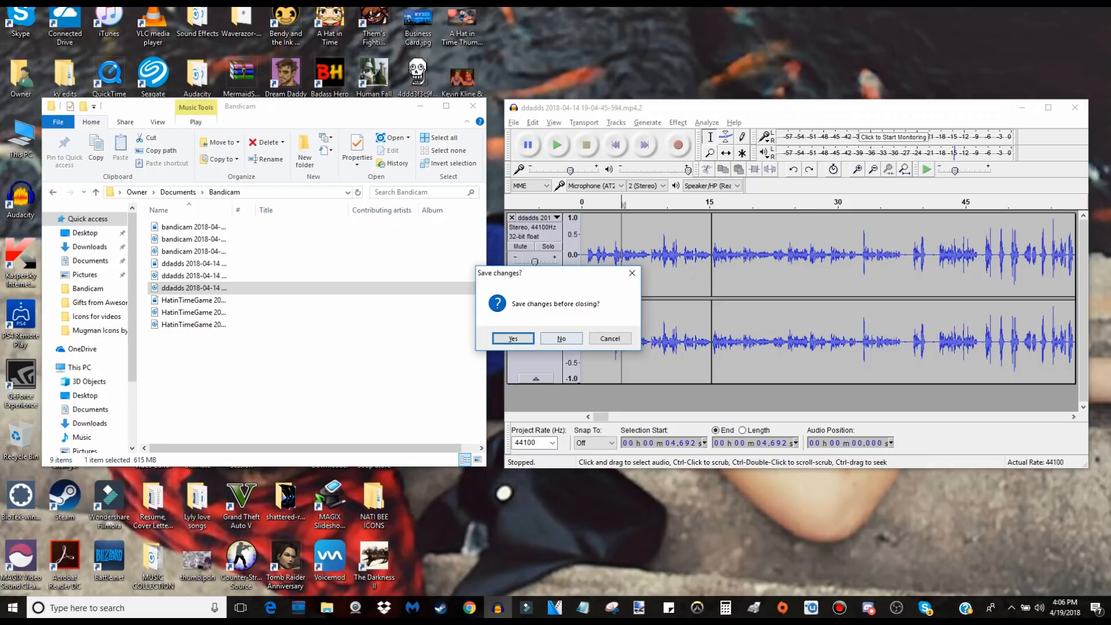
click(561, 338)
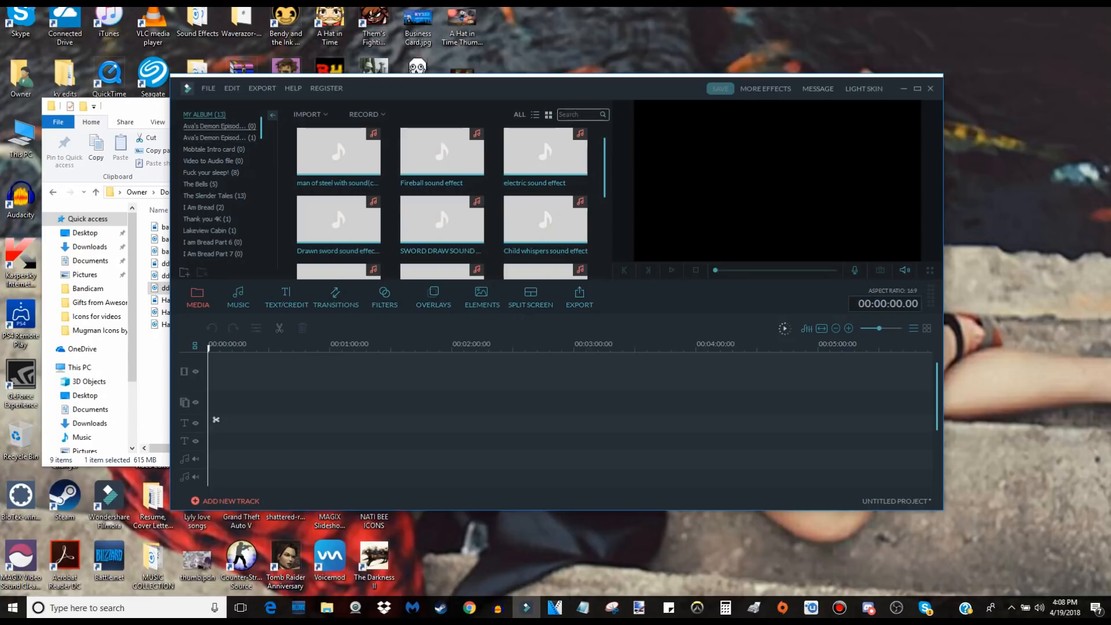
In Filmora, look through the imported sound effects and the list of existing albums in the media library.
scroll(339, 219, down, 2)
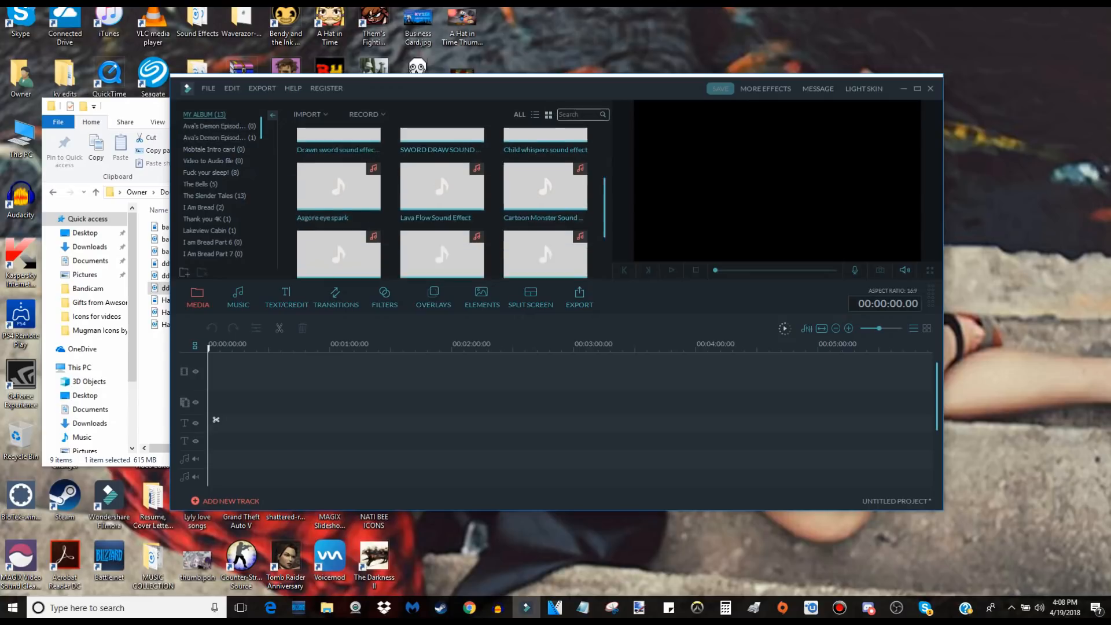
scroll(560, 148, up, 2)
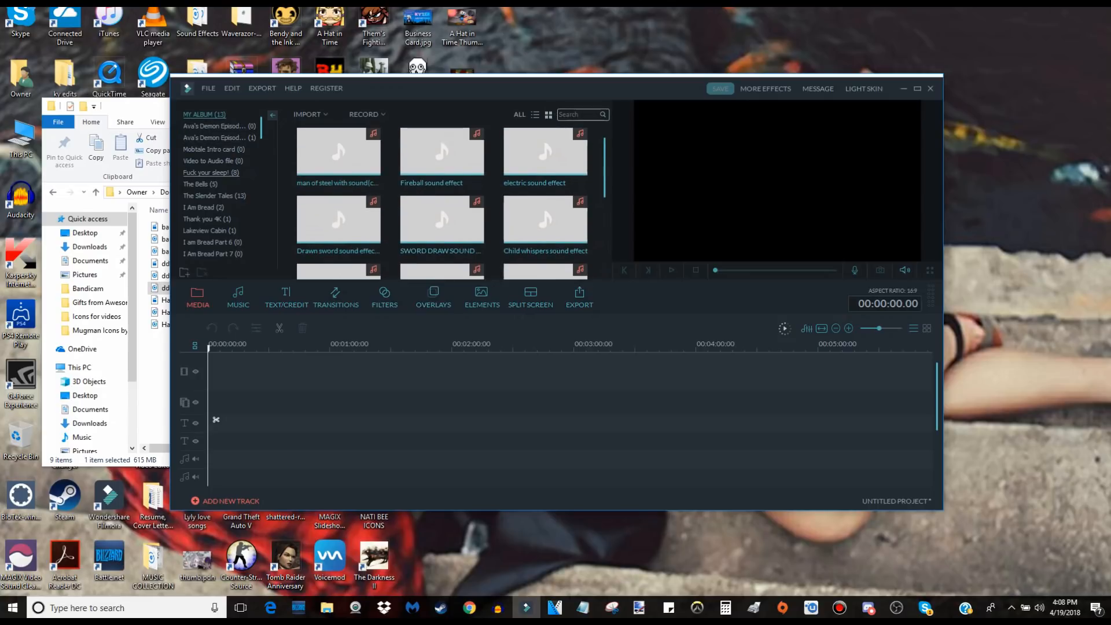
scroll(220, 184, down, 3)
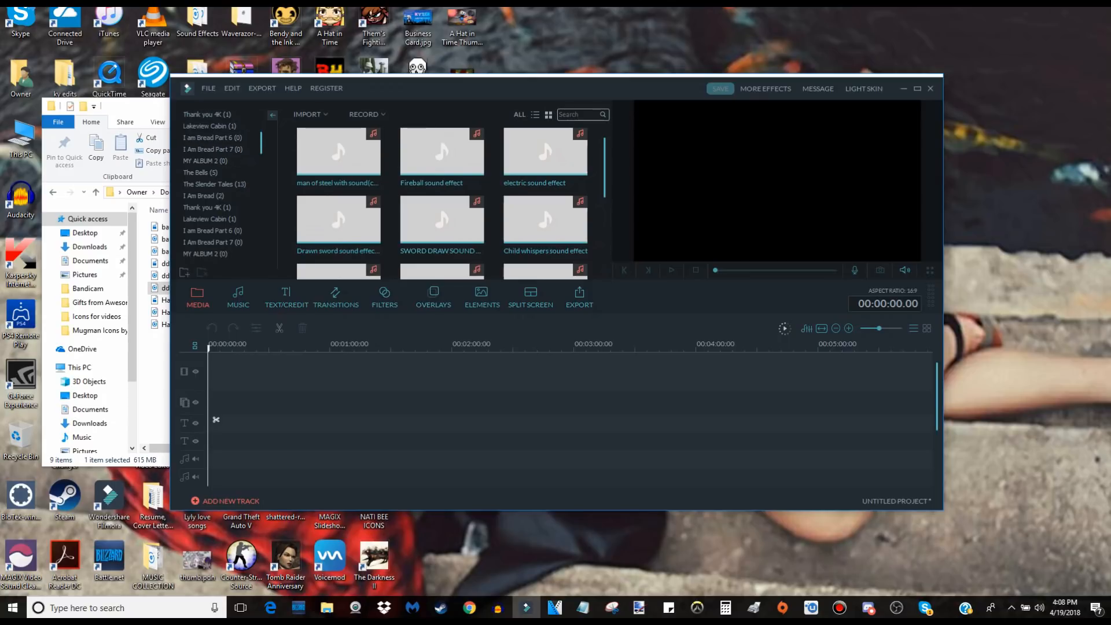
scroll(220, 184, down, 2)
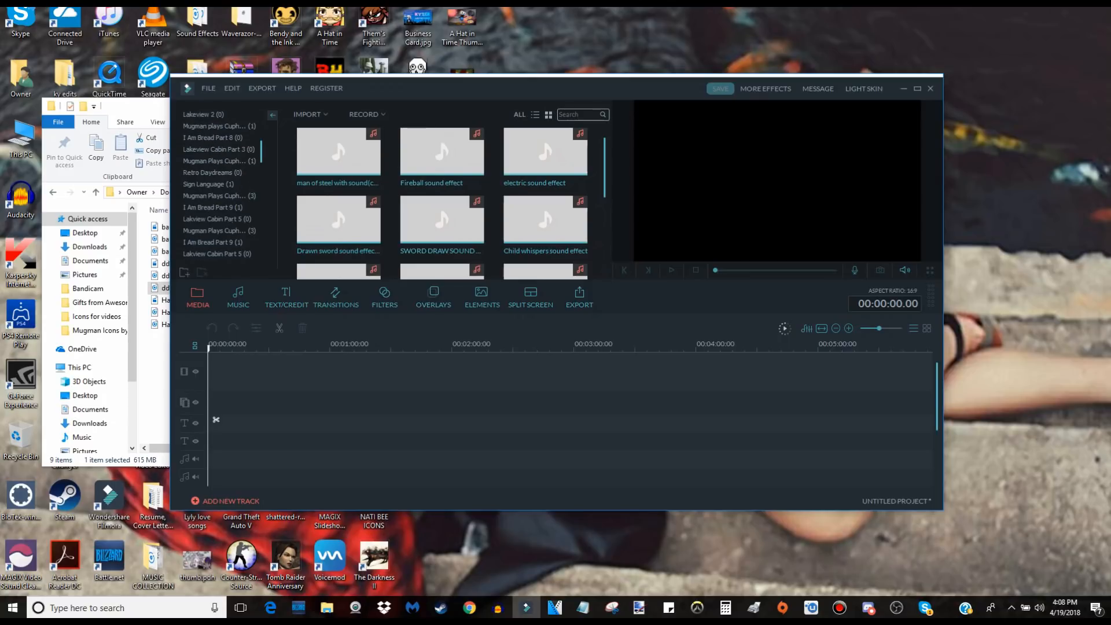
scroll(220, 183, down, 4)
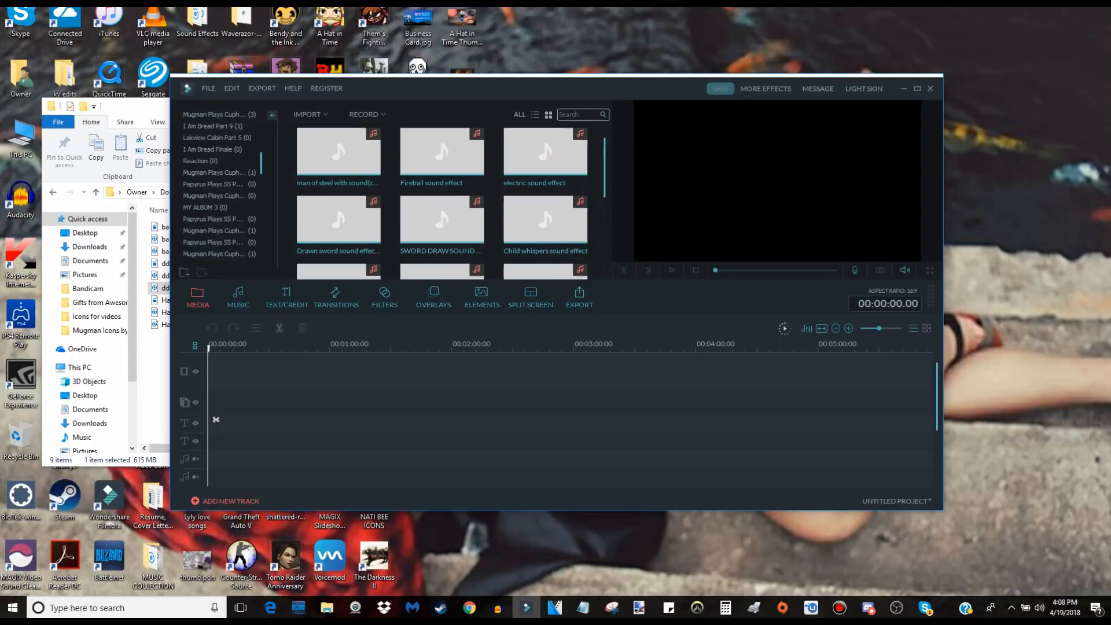
scroll(220, 184, down, 1)
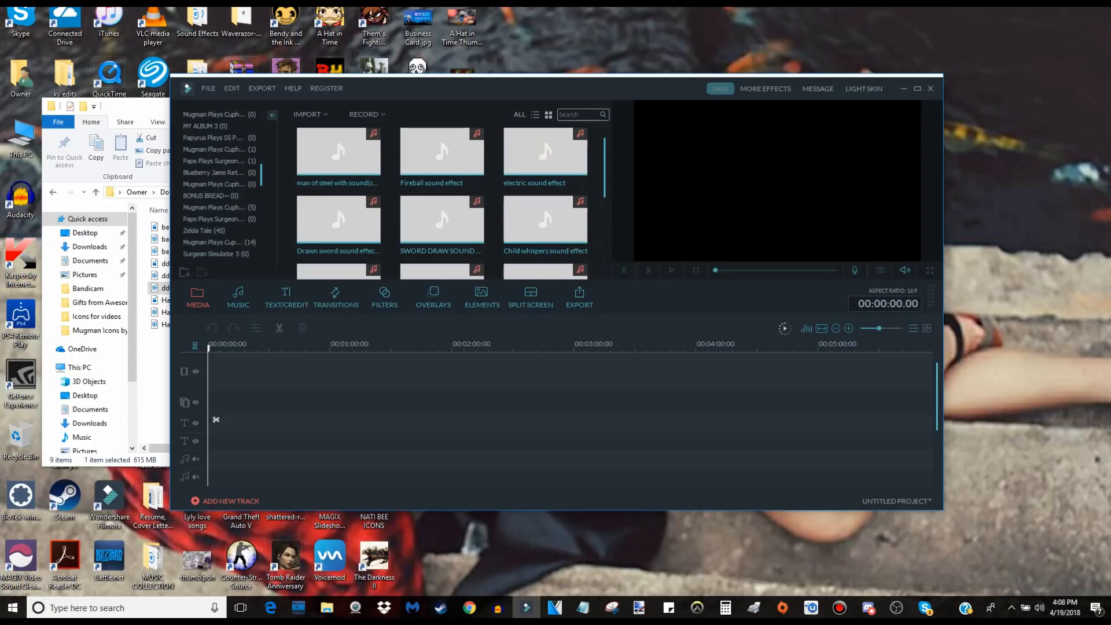
scroll(220, 184, down, 5)
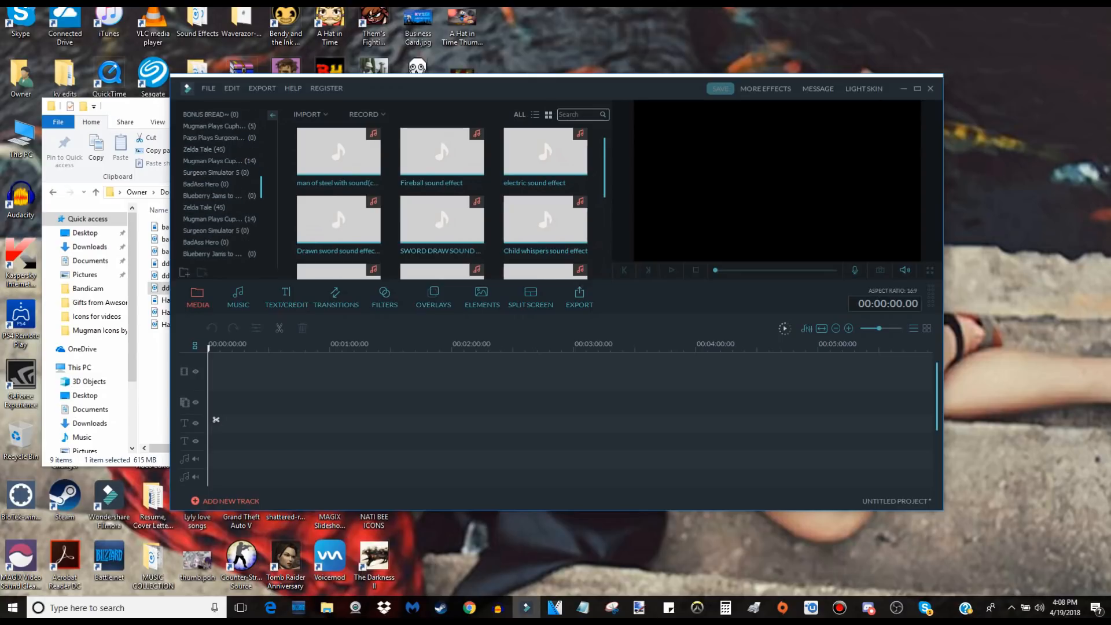
scroll(220, 184, down, 8)
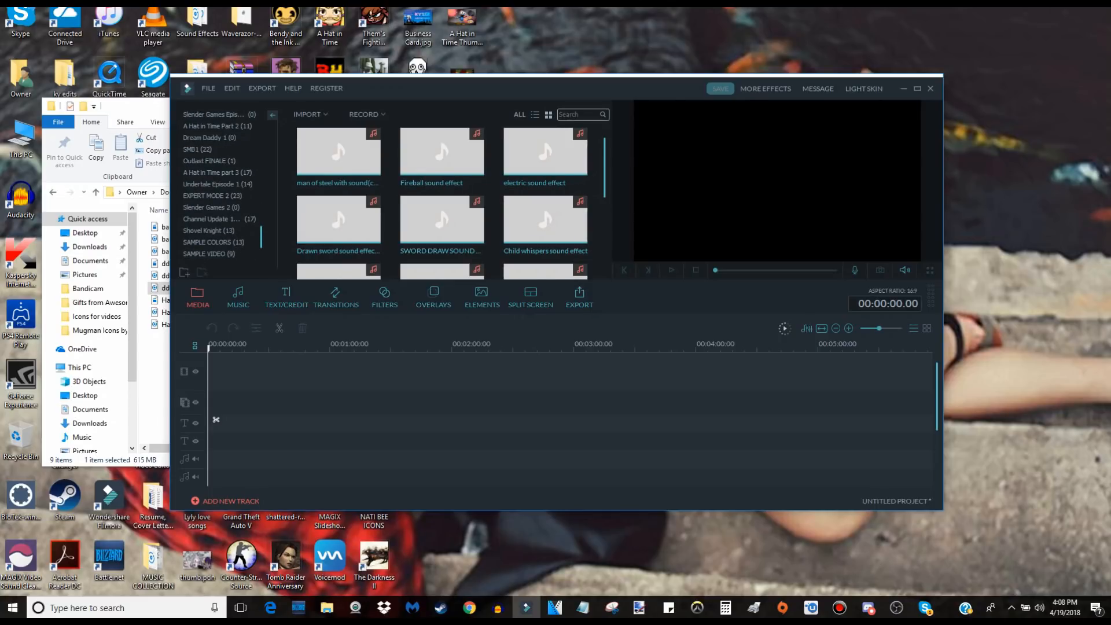
Create a new media album named "A Hat in Time Part 5".
drag(401, 95, 476, 89)
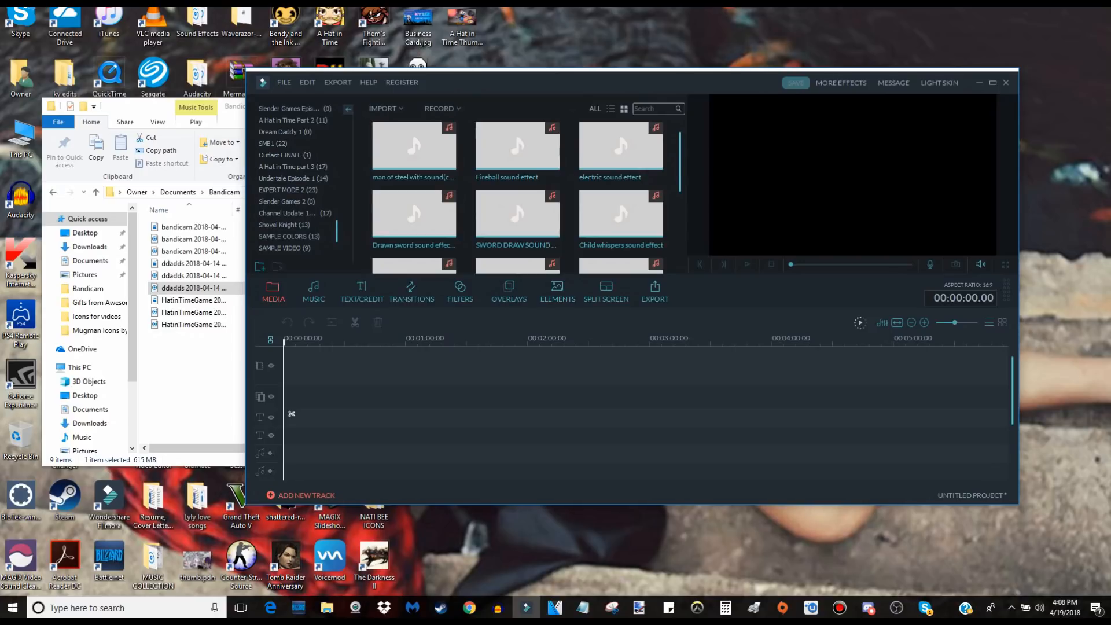
key(ctrl+alt+n)
key(BackSpace)
text(A)
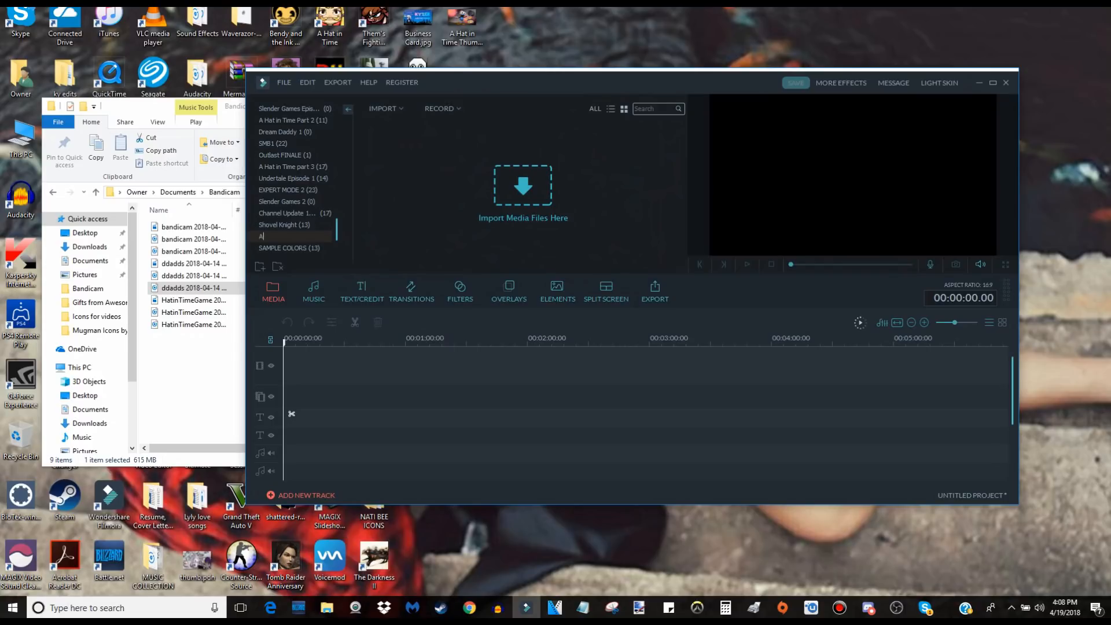
text( Hat in Time Part 5)
key(Return)
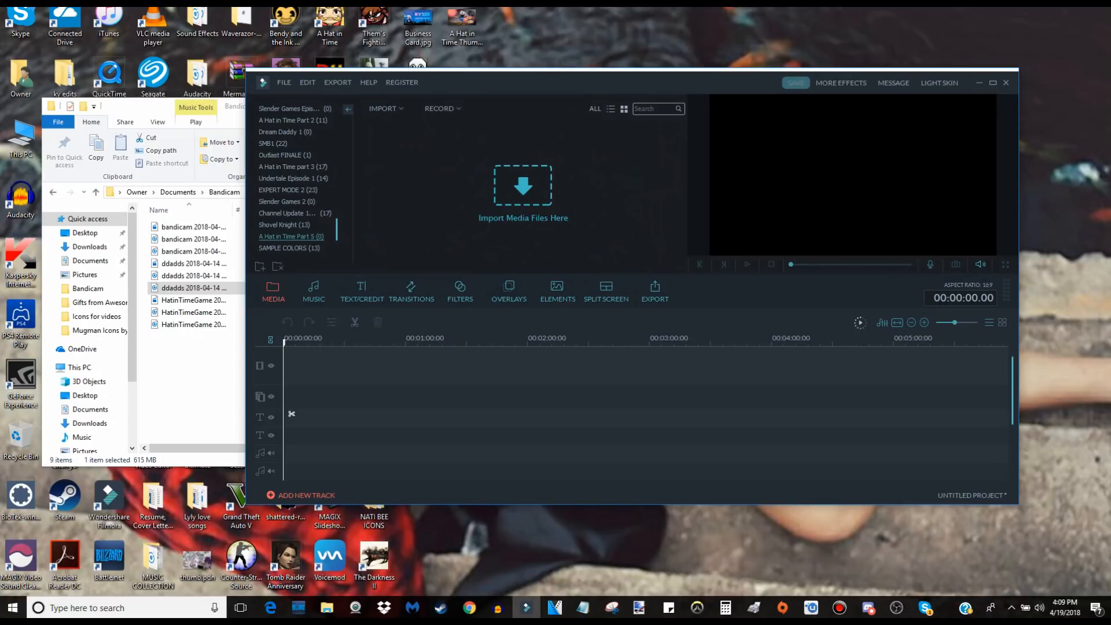
Import the three HatinTimeGame recording files from the Bandicam folder into the A Hat in Time Part 5 album.
drag(453, 79, 400, 96)
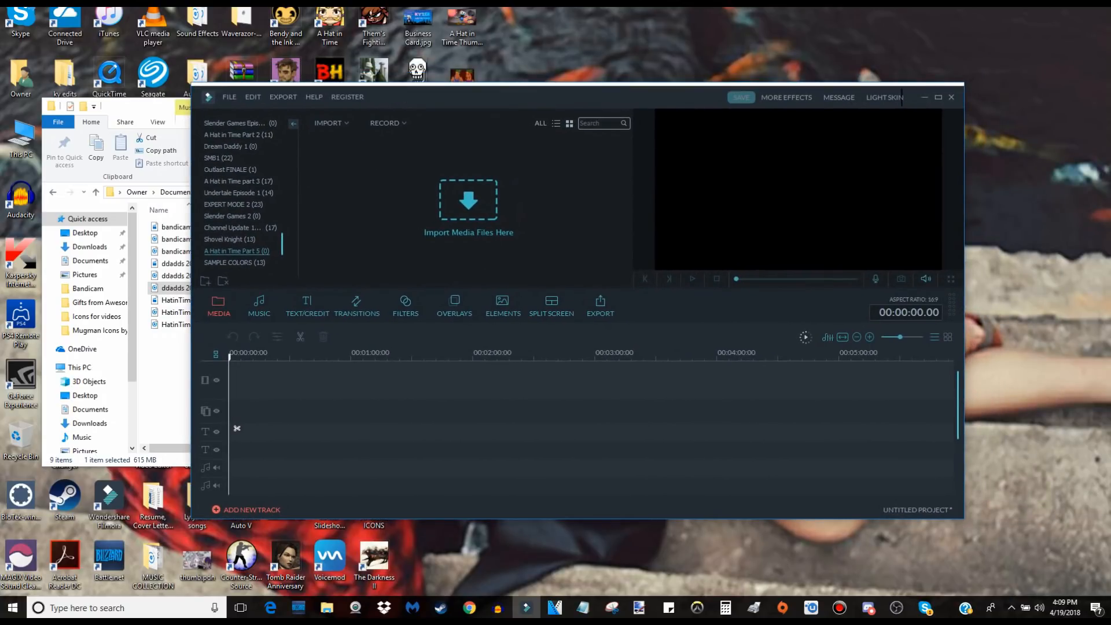
click(173, 370)
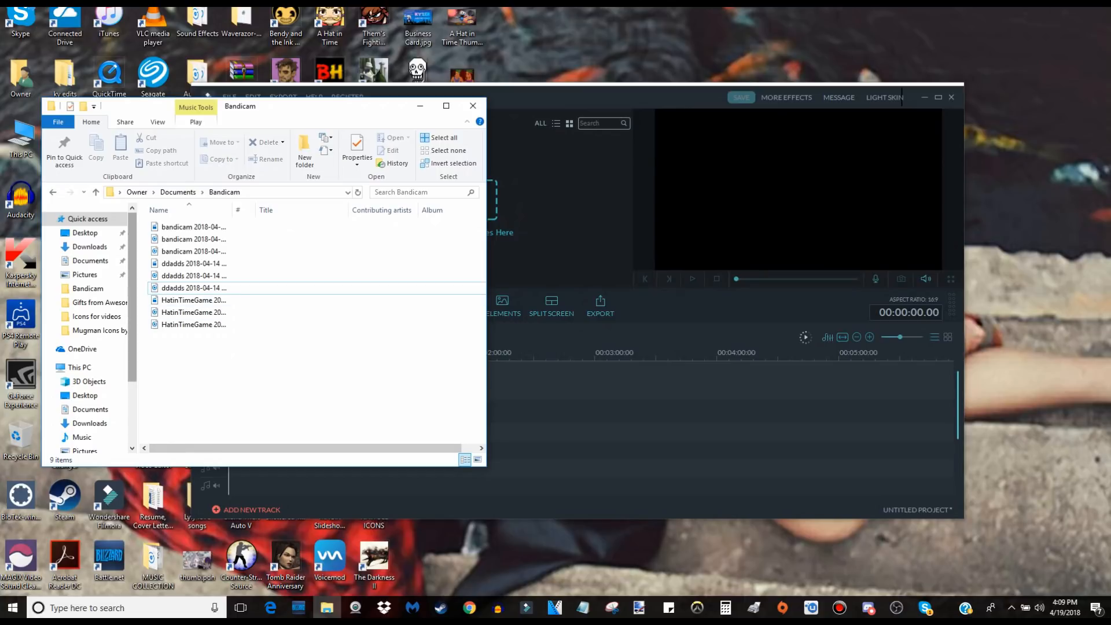
drag(147, 296, 189, 329)
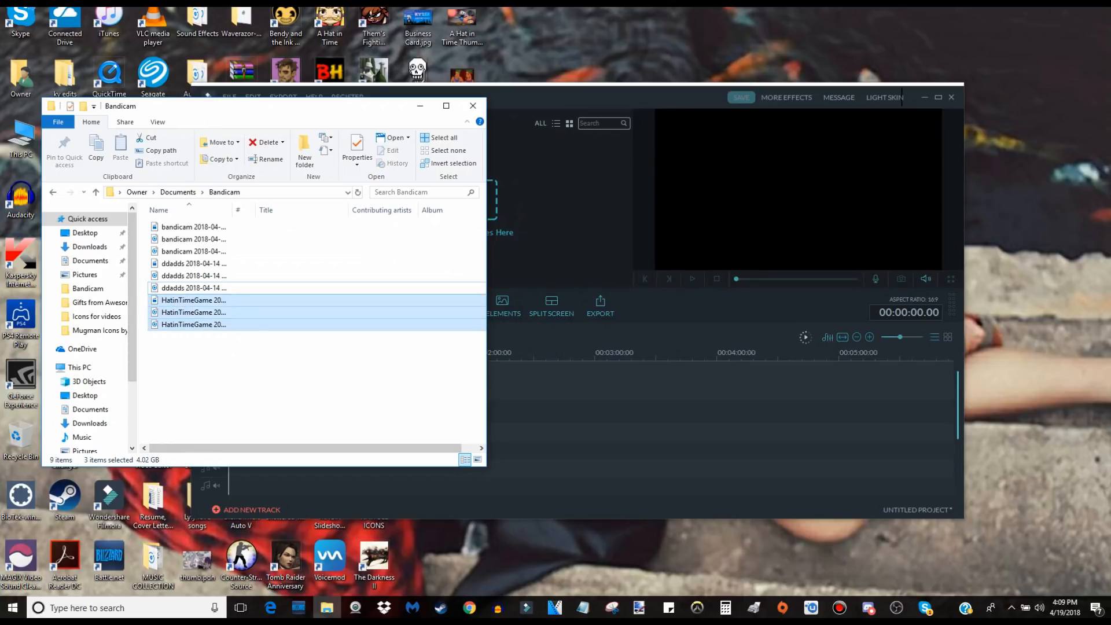
drag(269, 278, 509, 223)
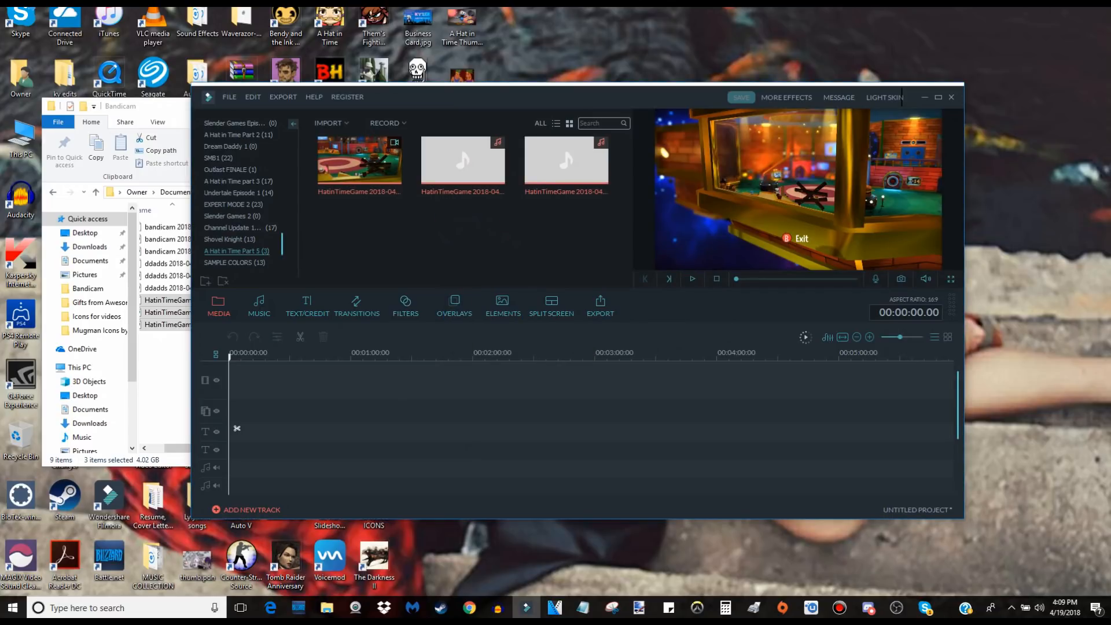
Add the HatinTimeGame video and its mp4.2 audio recording to the start of the timeline, and close the Bandicam folder.
click(462, 232)
click(359, 162)
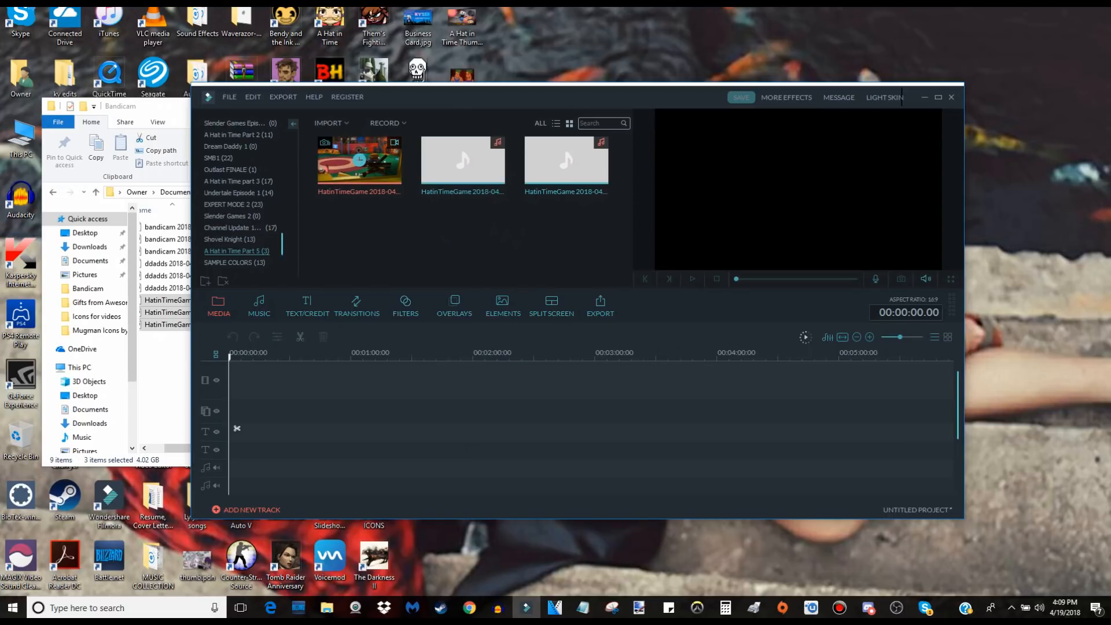
click(360, 161)
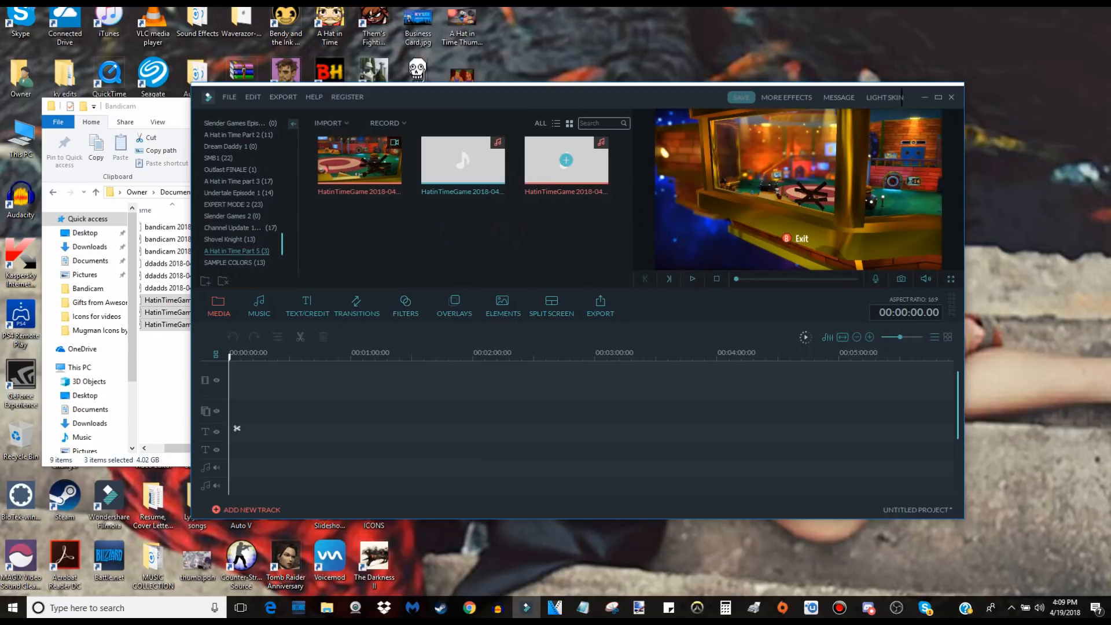
click(359, 160)
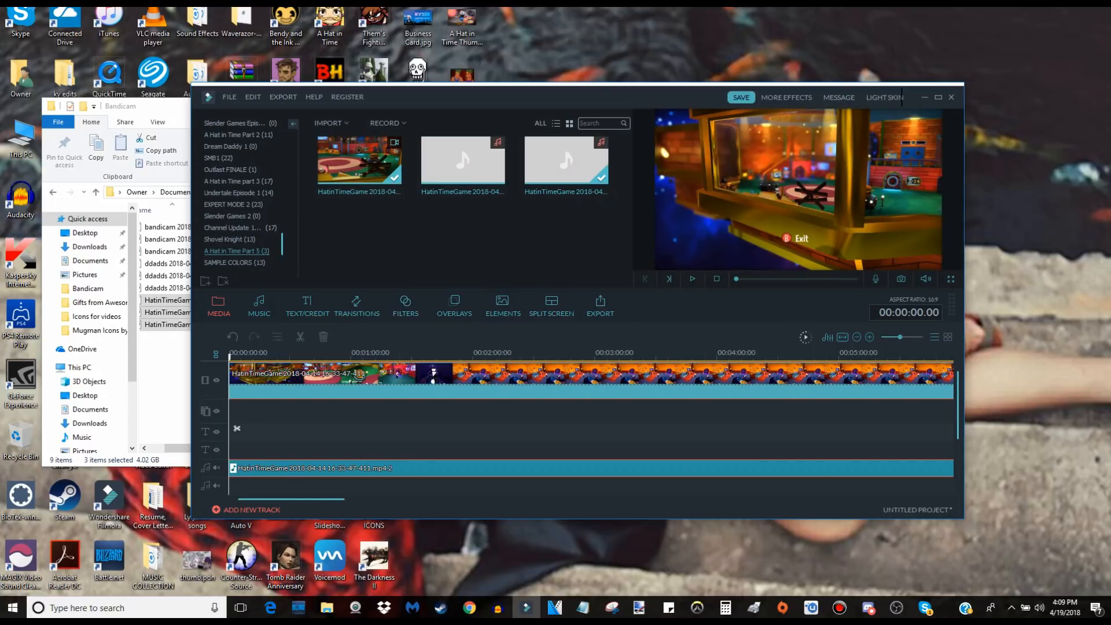
click(162, 106)
click(473, 105)
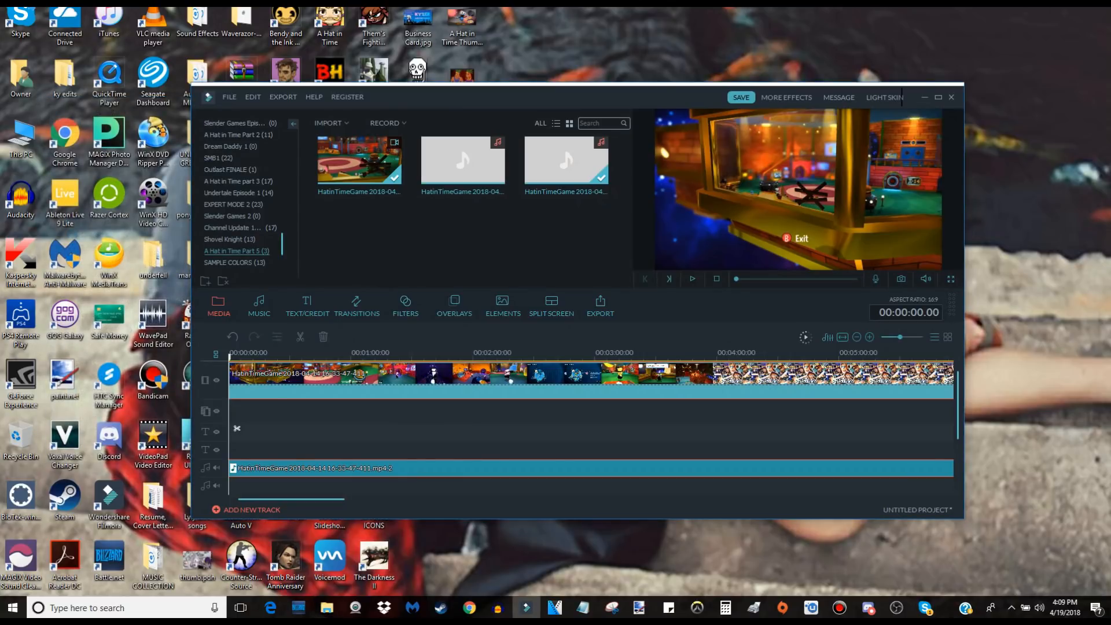
Uncover the desktop icons, open the Mugman icons folder and look through its images.
drag(409, 98, 608, 84)
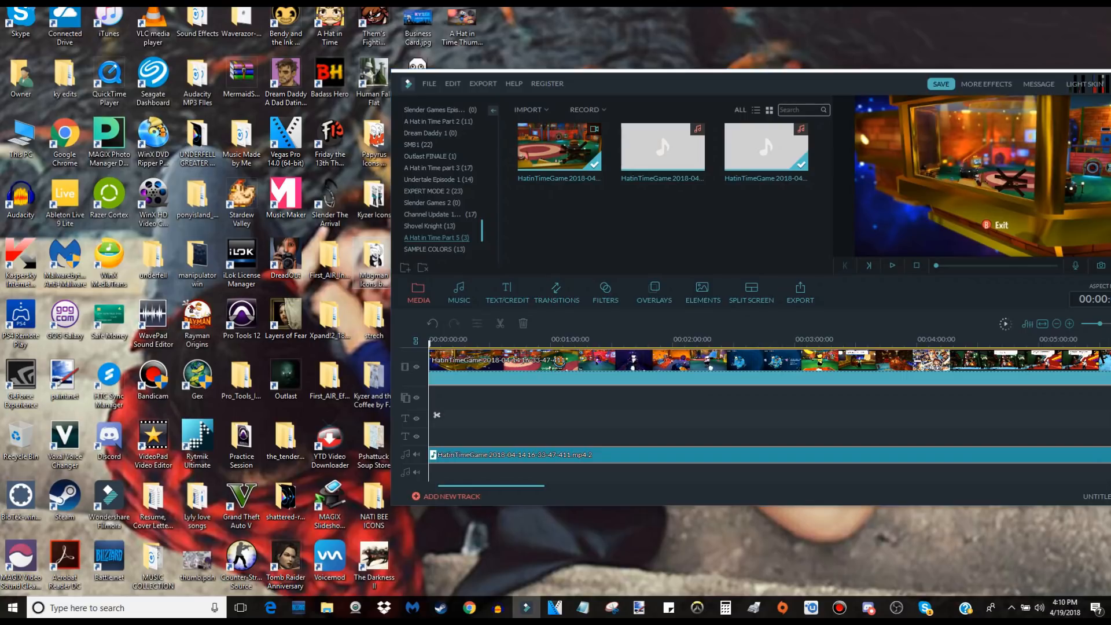
click(375, 263)
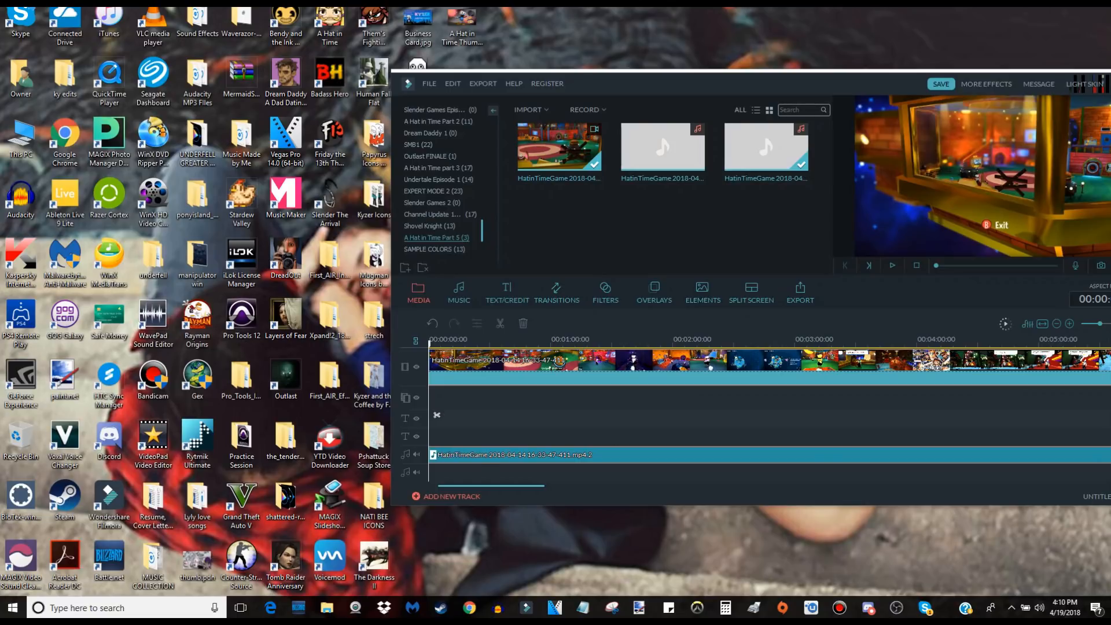
double_click(374, 262)
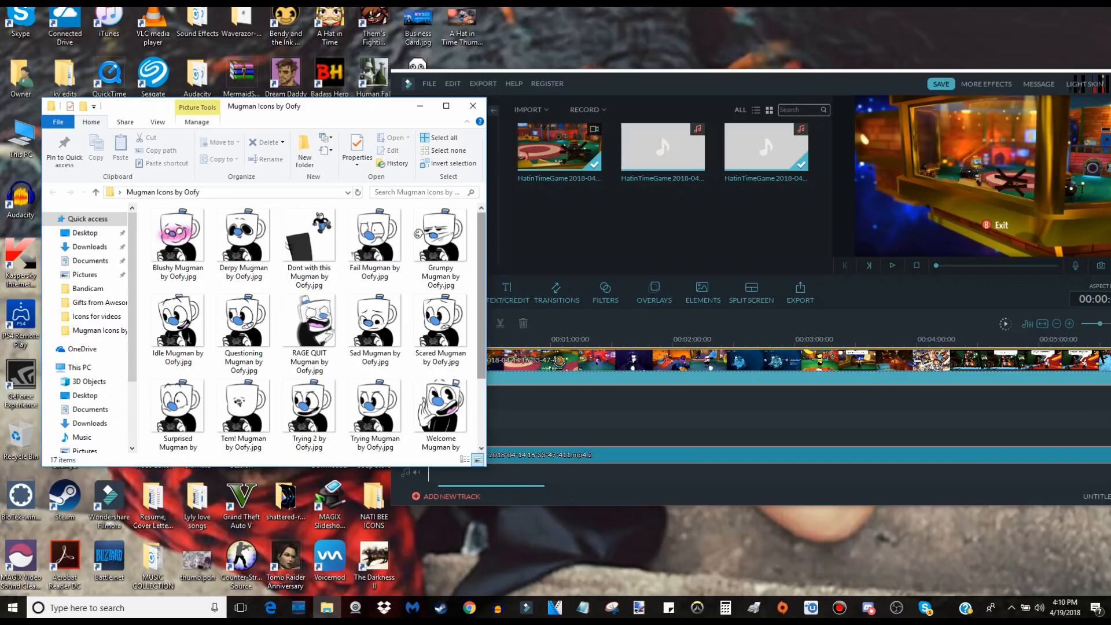
scroll(315, 326, down, 2)
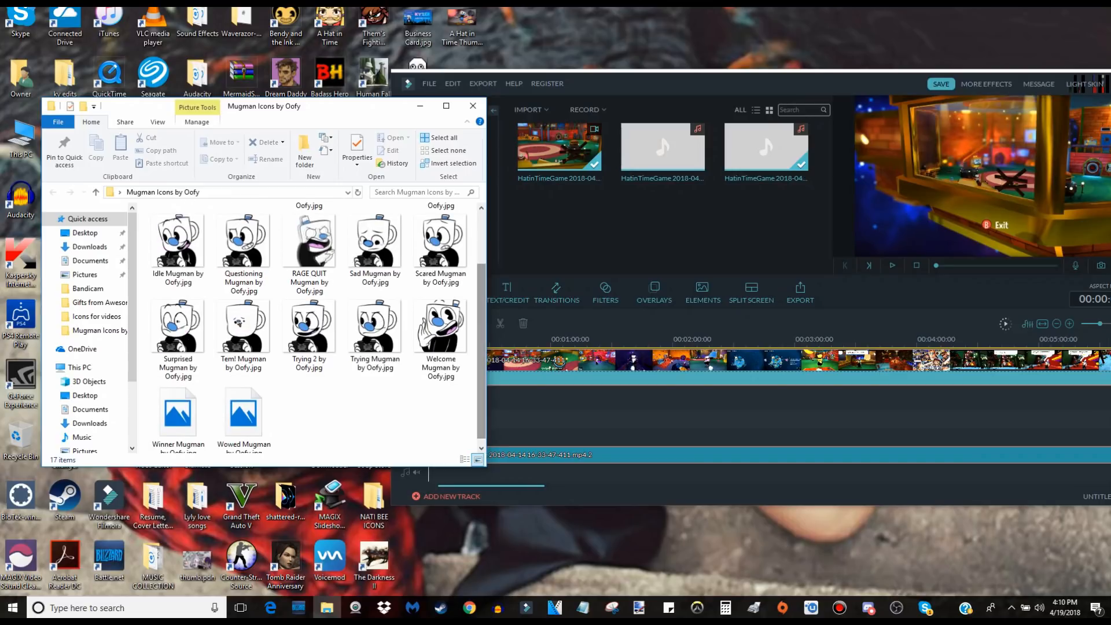
scroll(315, 327, up, 1)
scroll(315, 327, up, 1)
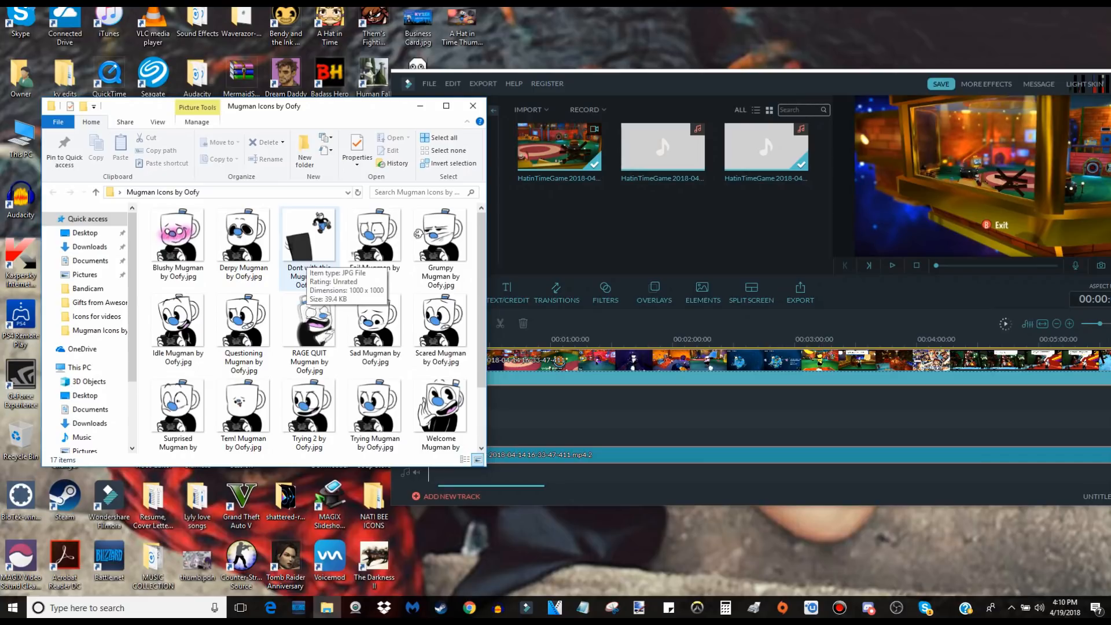
Import all the Mugman icon images from the folder into the A Hat in Time Part 5 album.
drag(144, 210, 462, 446)
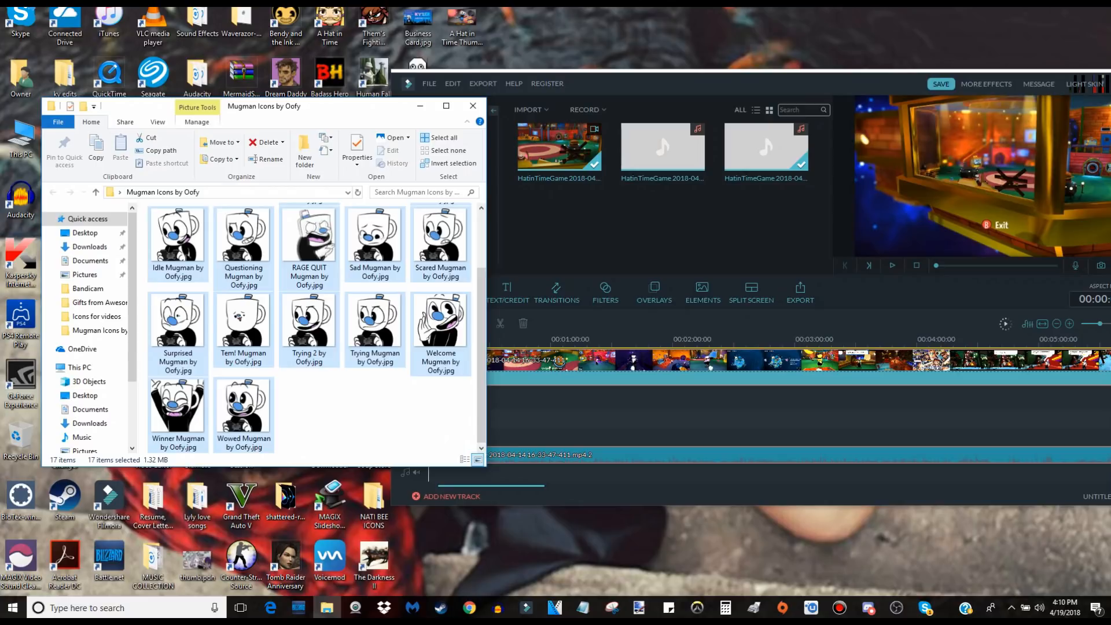
scroll(461, 446, up, 2)
drag(214, 236, 648, 226)
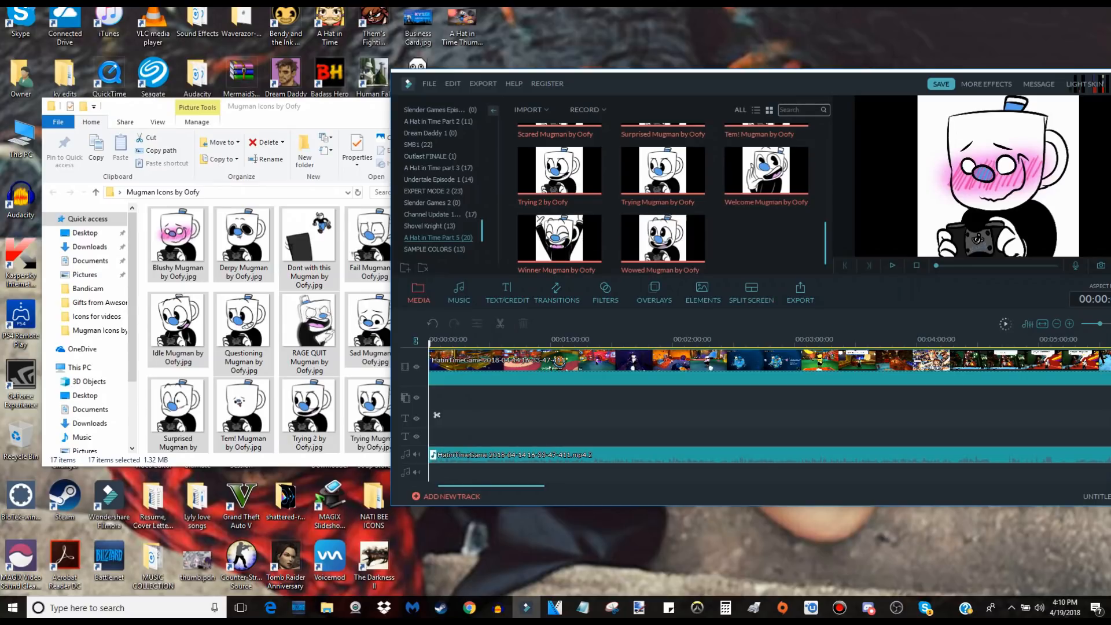
Play the first seconds of the timeline to find where the voice begins.
drag(760, 91, 689, 83)
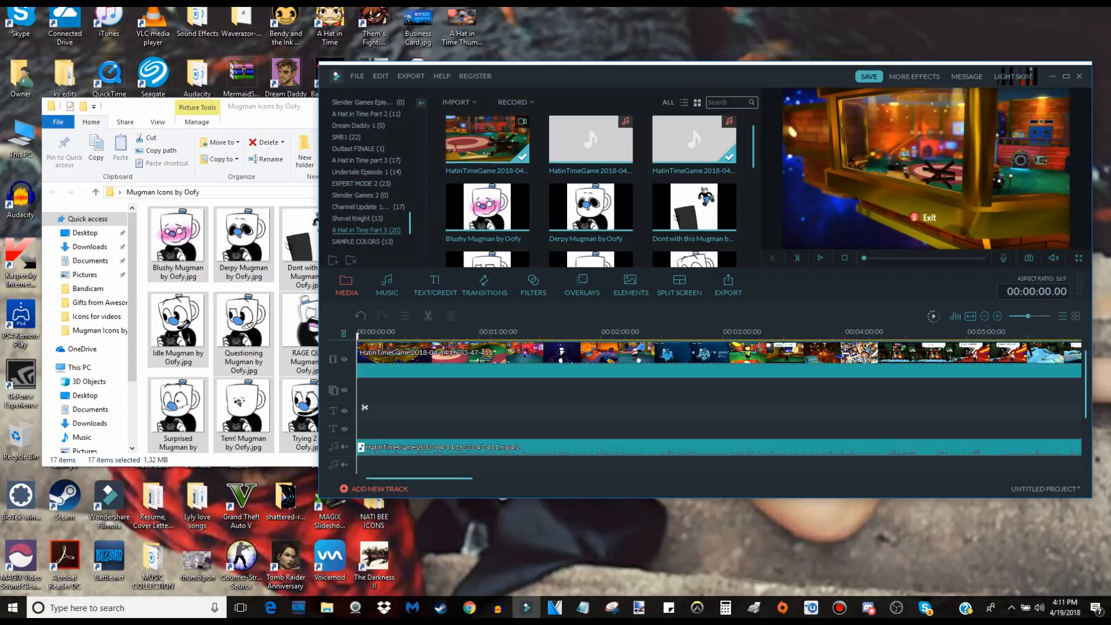
key(space)
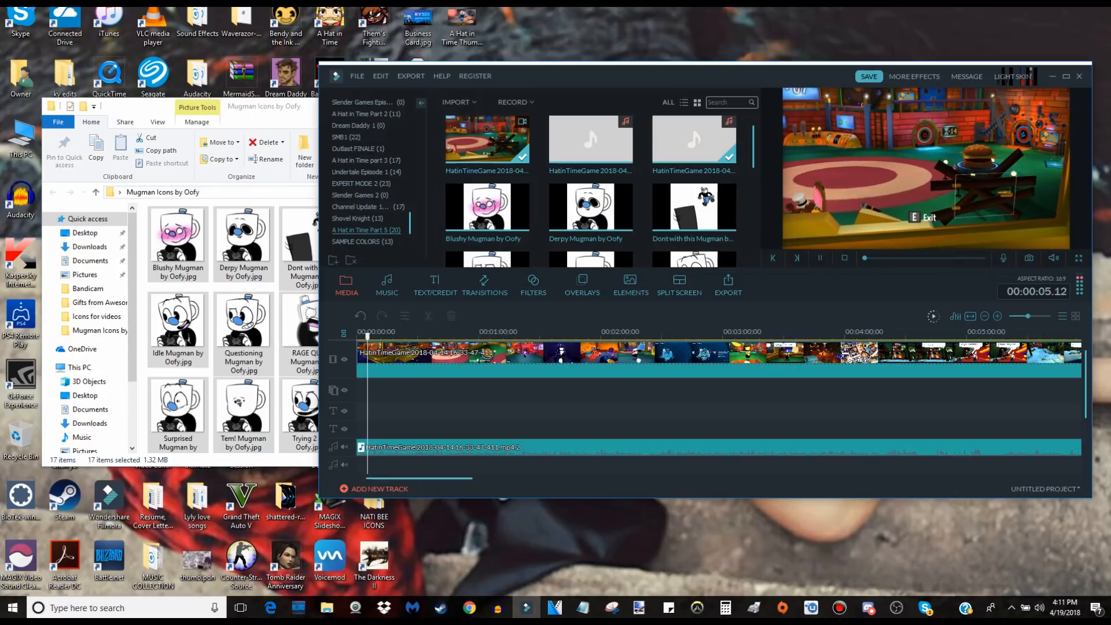
key(space)
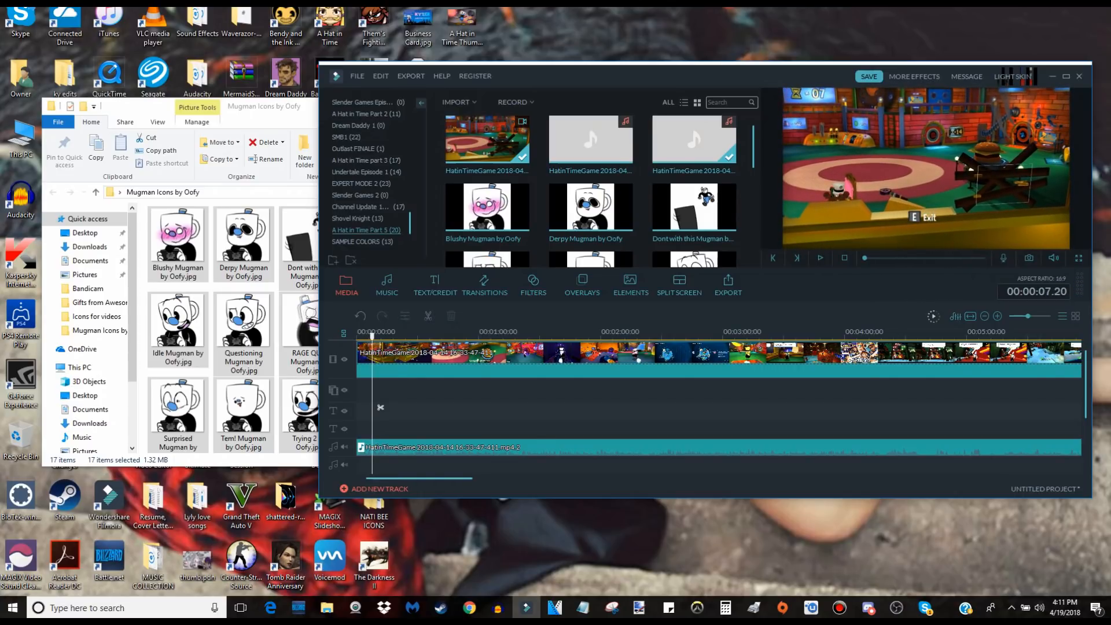
Place the Idle Mugman icon on the overlay track near the start and shrink it into the video frame's upper-right corner.
scroll(590, 191, down, 3)
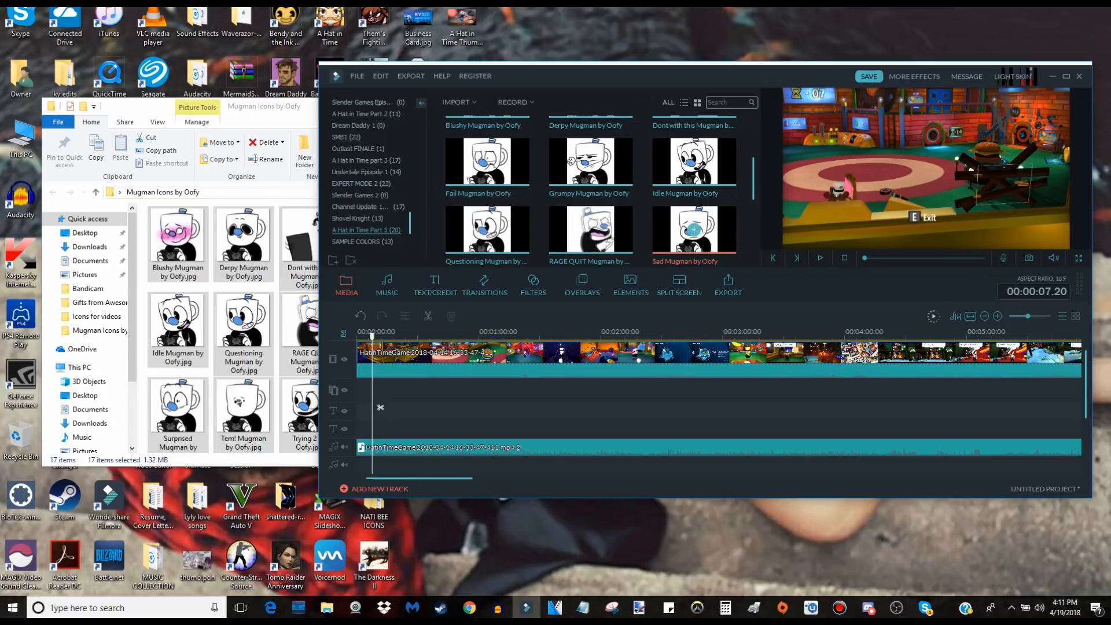
drag(1028, 316, 1036, 315)
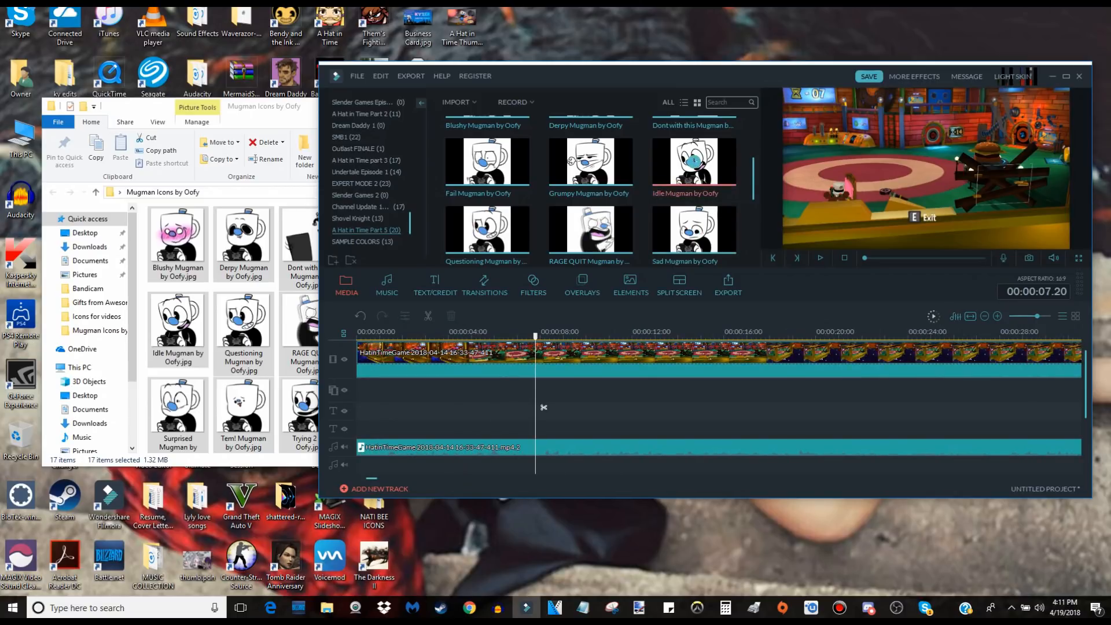
drag(697, 168, 430, 390)
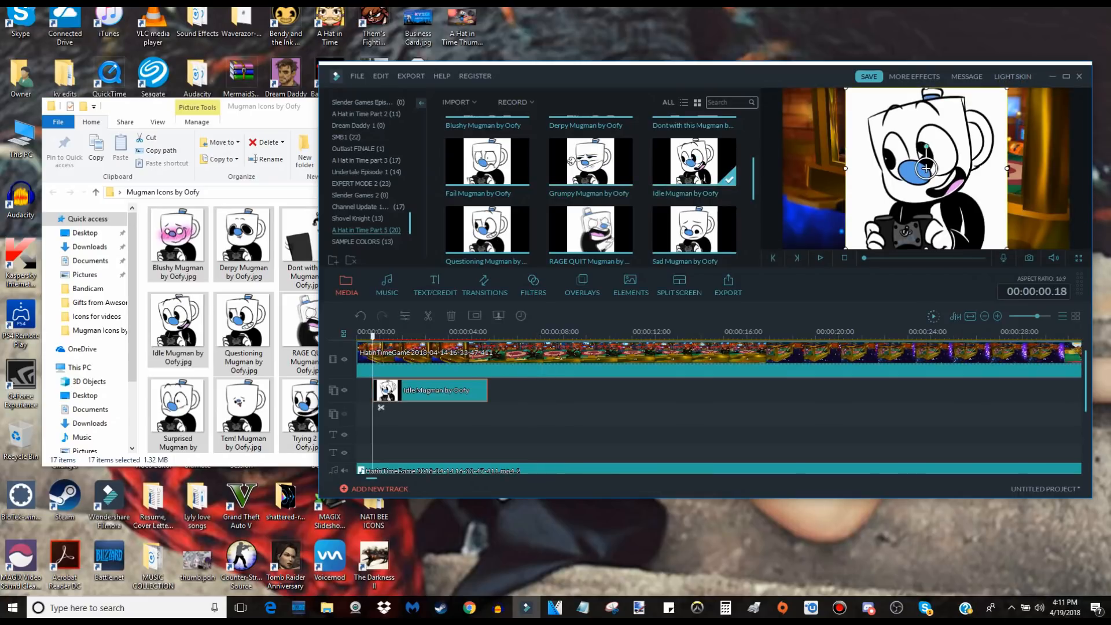
drag(925, 168, 989, 168)
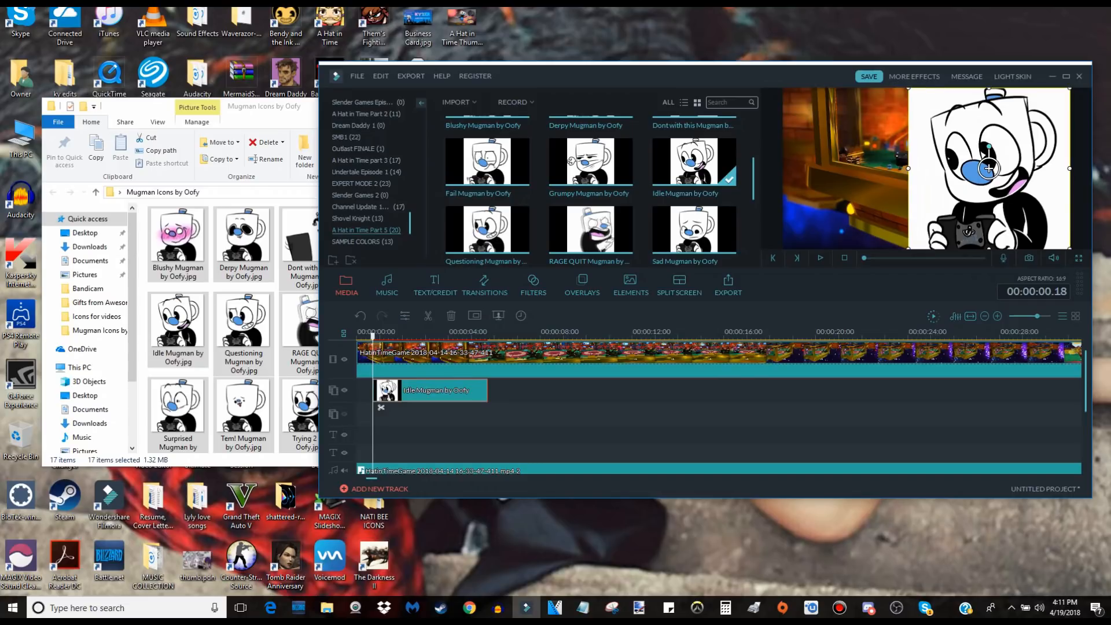
drag(989, 168, 1044, 111)
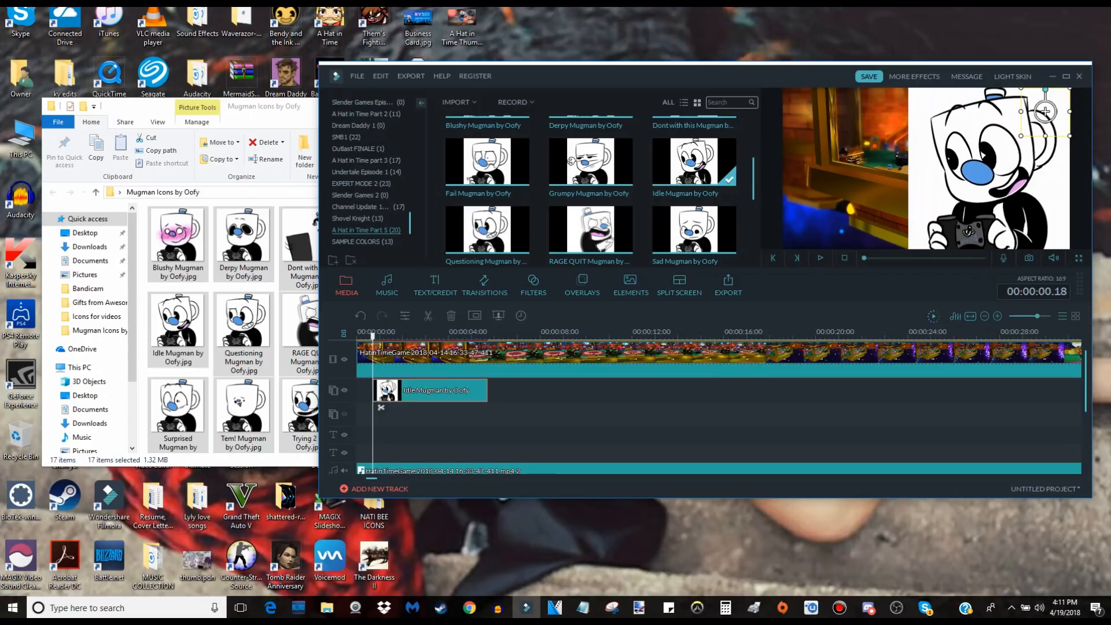
drag(1020, 136, 1016, 139)
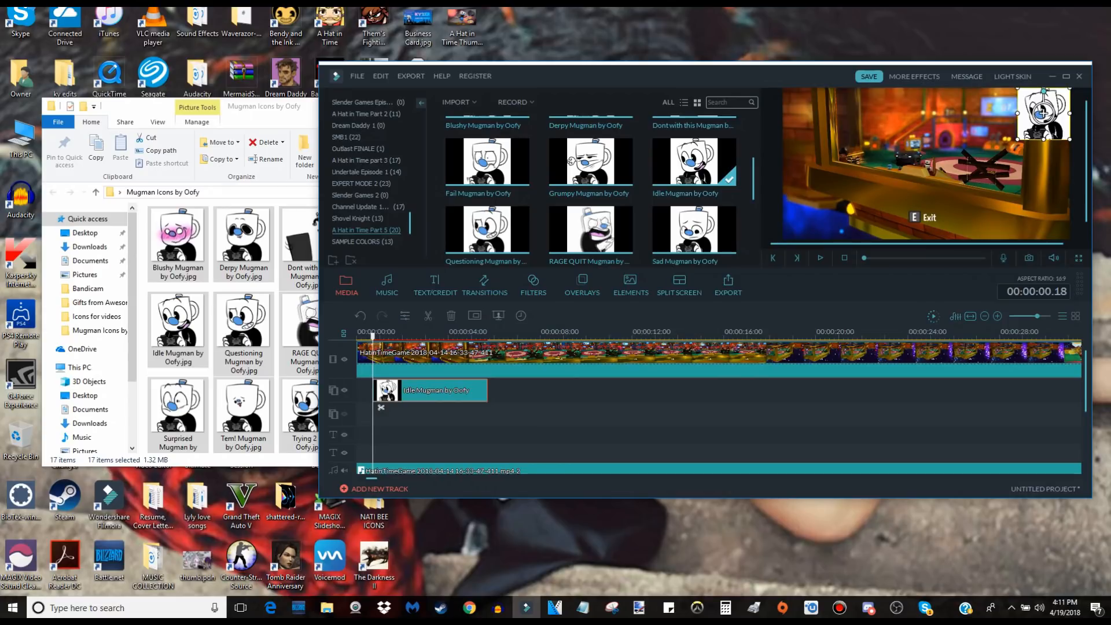
Shift the Idle Mugman clip along the overlay track so it starts just before 00:00:01.09, checking against playback.
key(space)
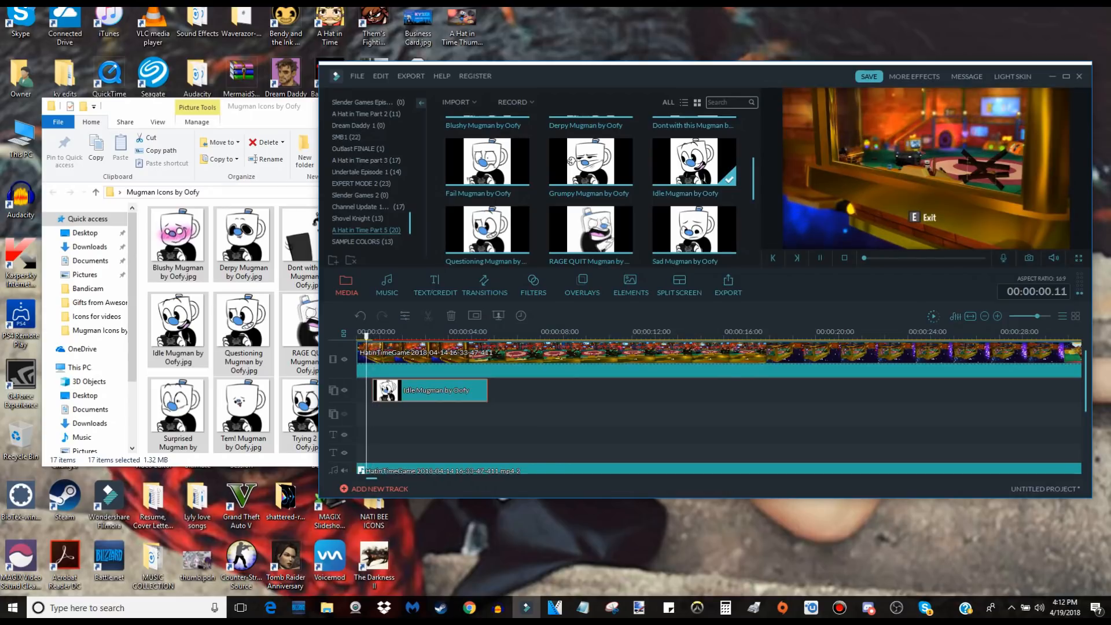
key(space)
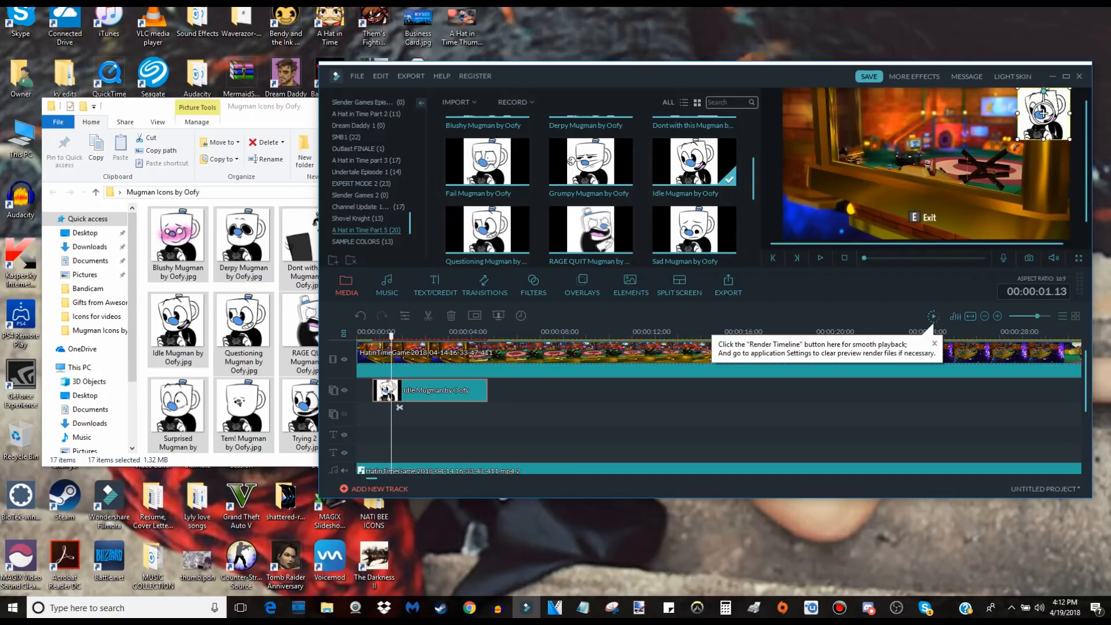
scroll(399, 407, up, 5)
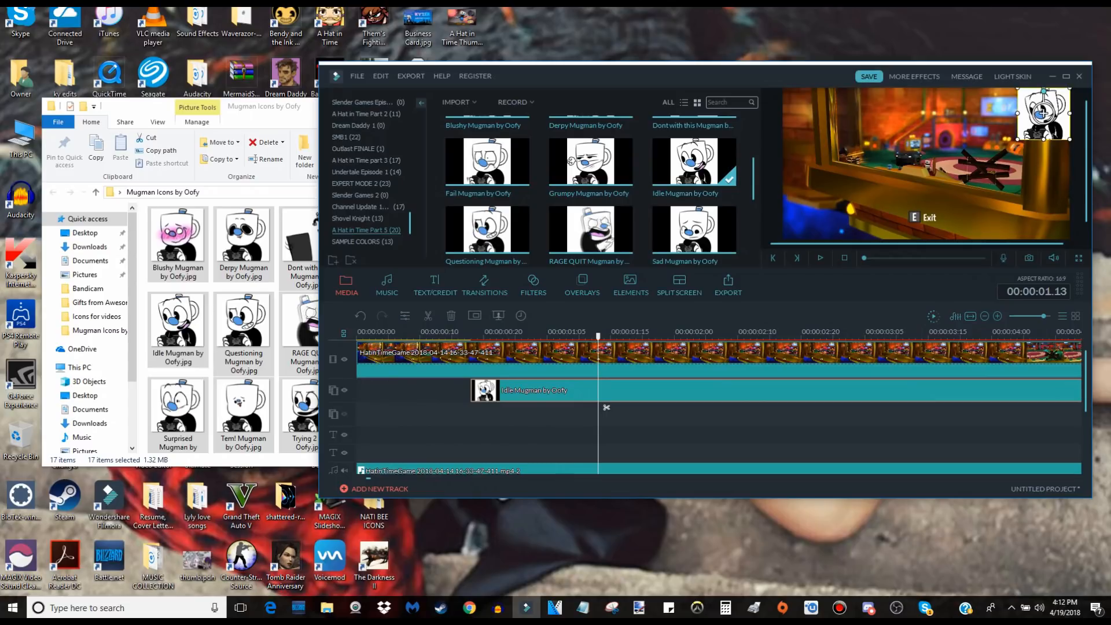
drag(486, 391, 485, 390)
drag(606, 408, 581, 407)
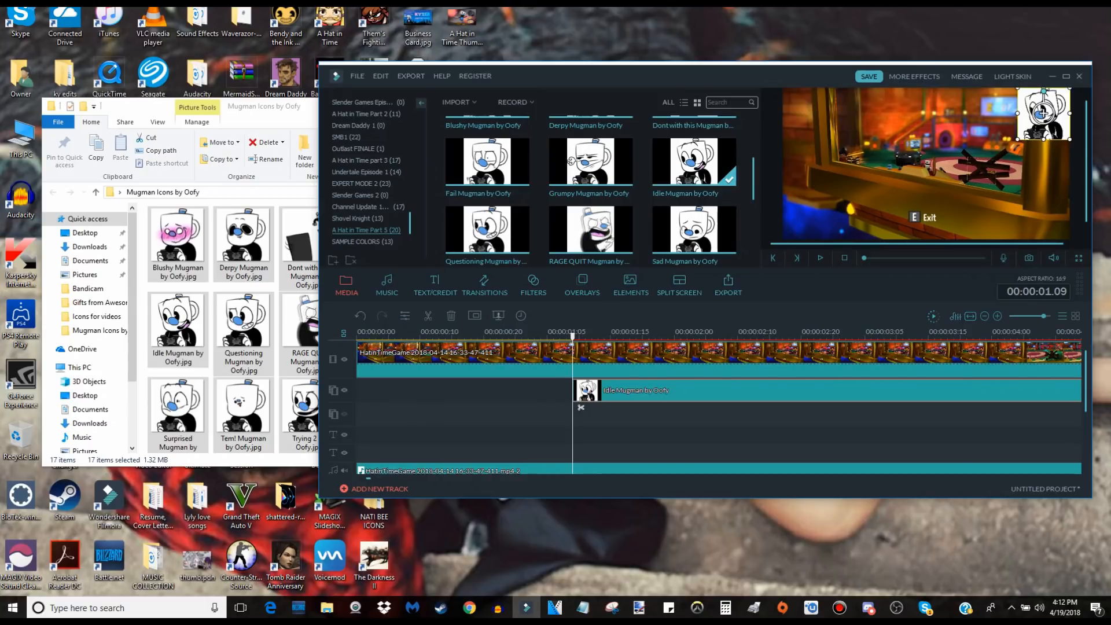
key(space)
key(space)
drag(666, 391, 659, 391)
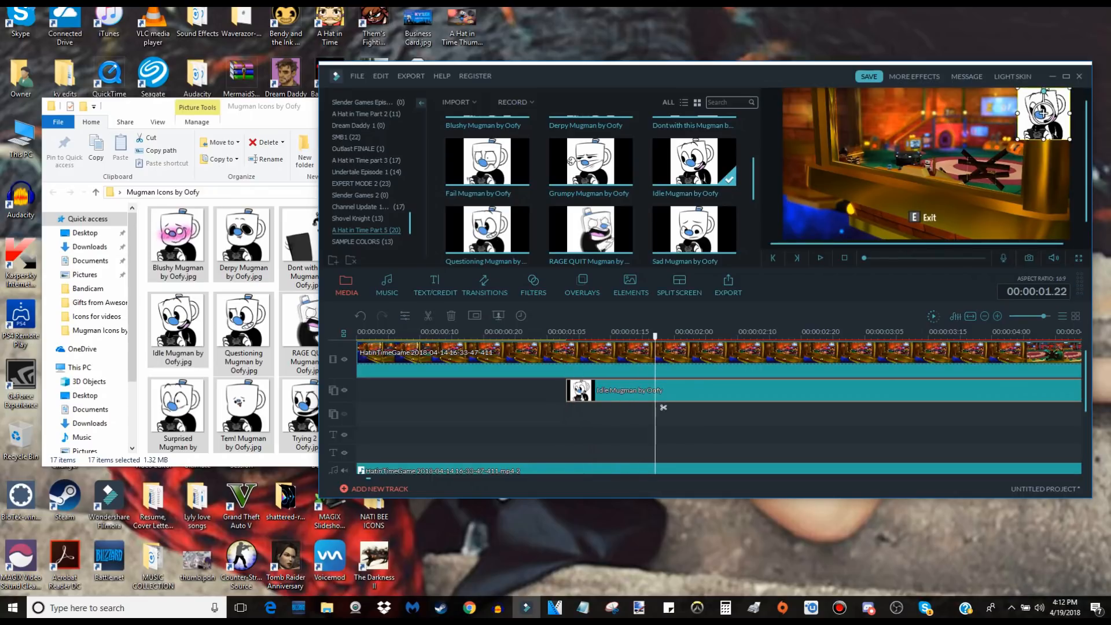
Play through the Idle Mugman clip and extend its end to about the 7-second mark.
key(ctrl+minus)
key(ctrl+minus)
key(ctrl+minus)
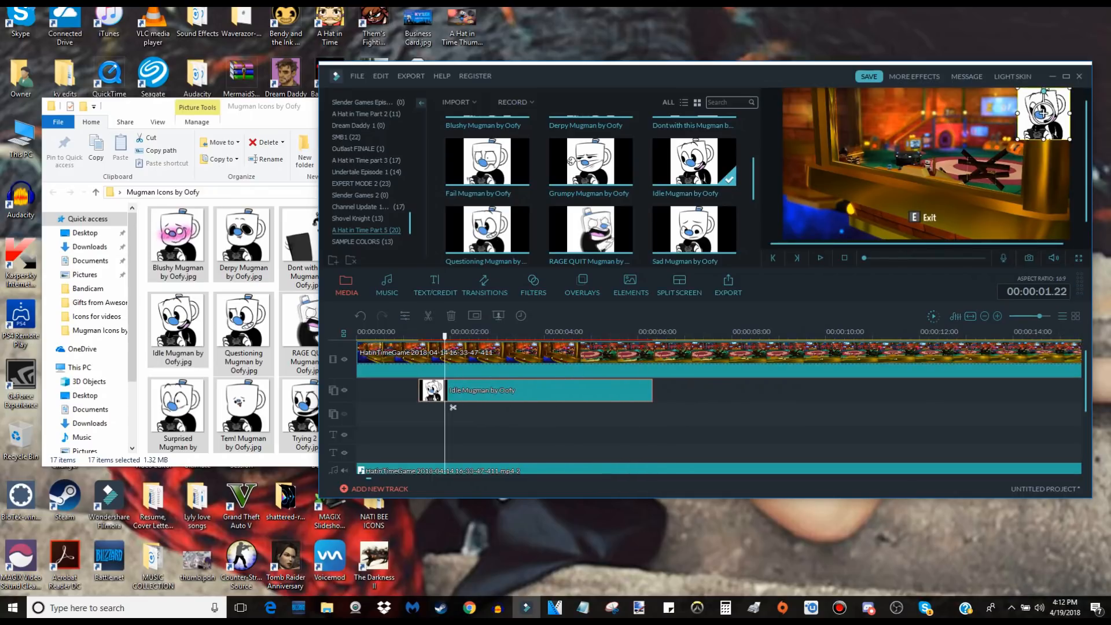
key(space)
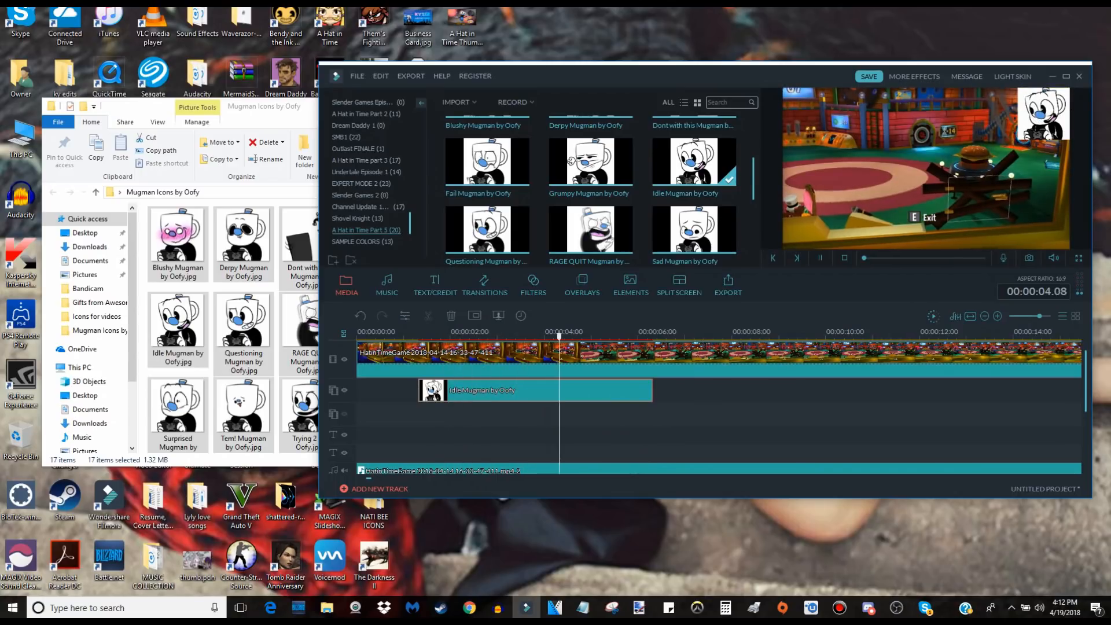
key(space)
drag(652, 390, 676, 391)
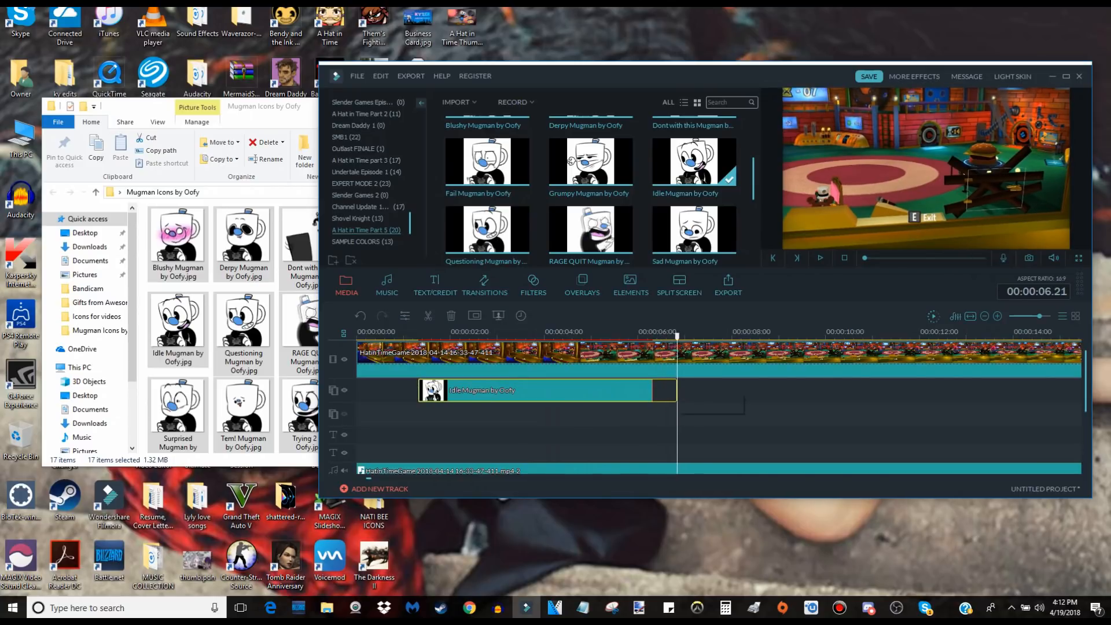
key(space)
key(space)
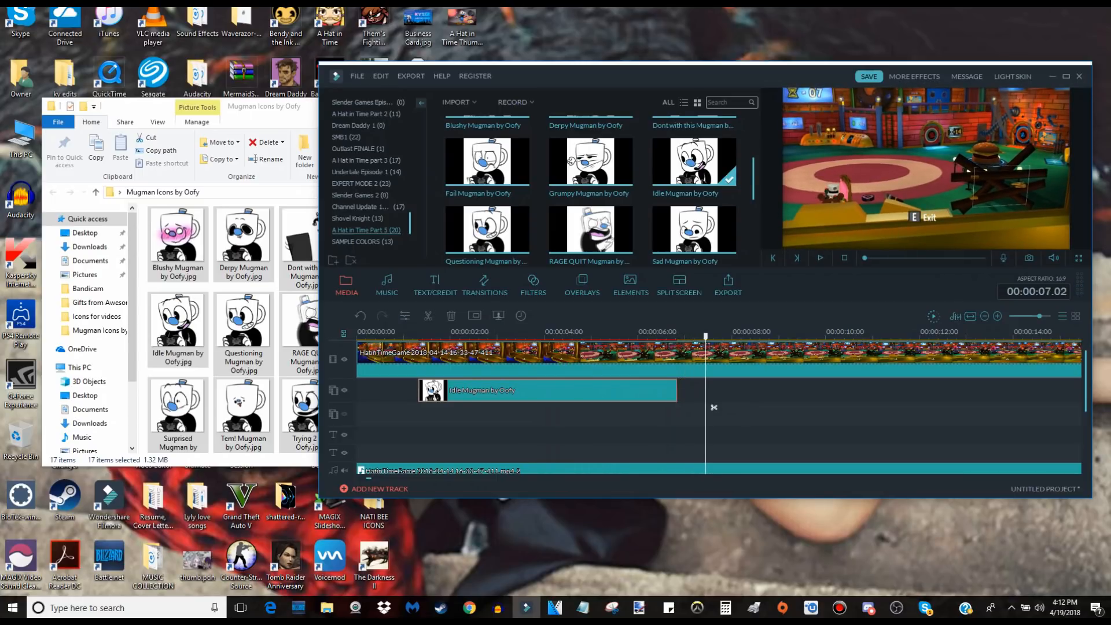
click(697, 408)
drag(676, 390, 689, 391)
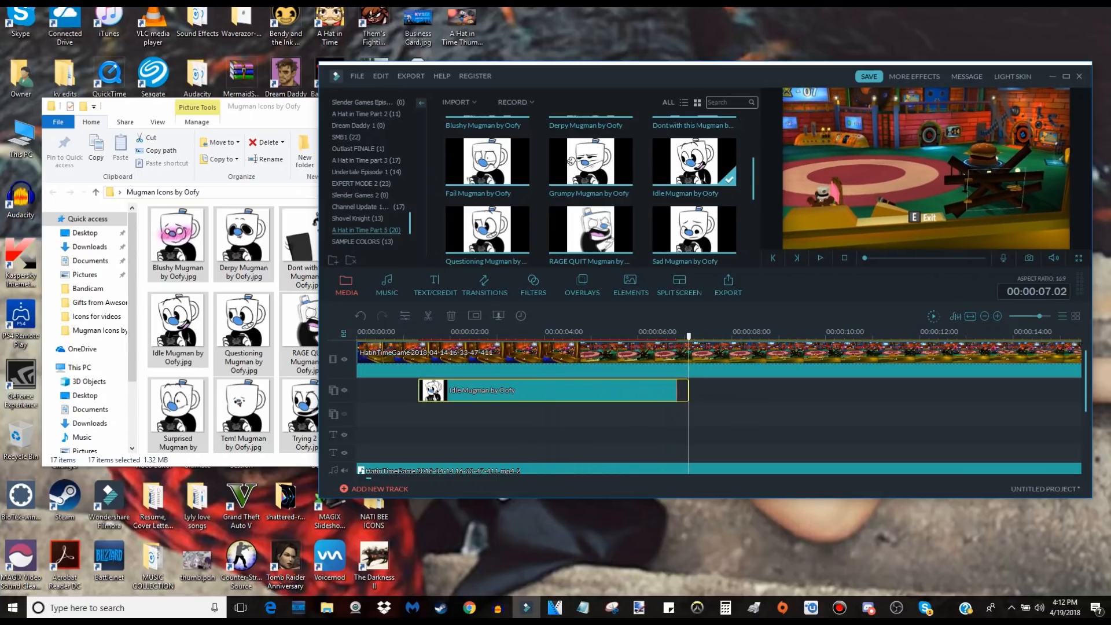
key(space)
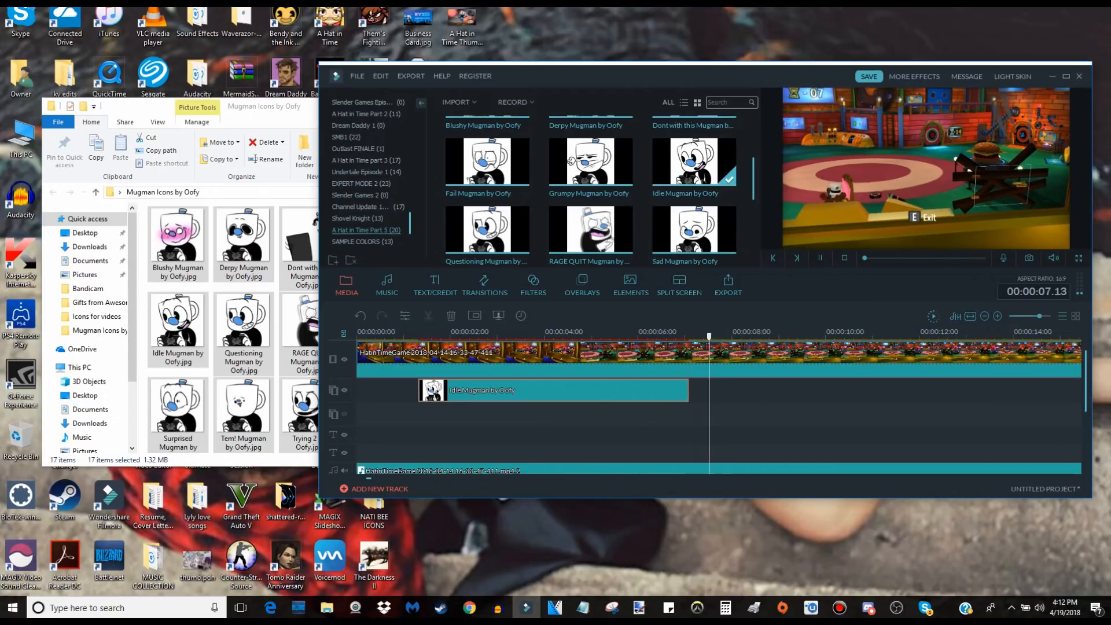
key(space)
Fine-tune the Idle Mugman clip's end on the overlay track to 00:00:07.03.
scroll(718, 399, up, 5)
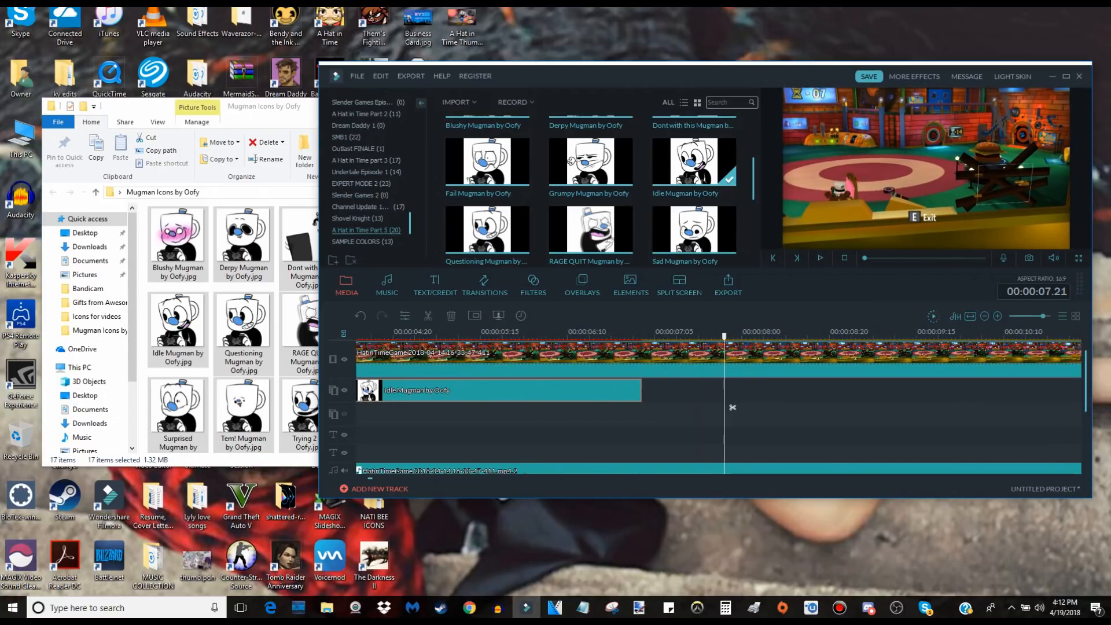
scroll(732, 407, up, 3)
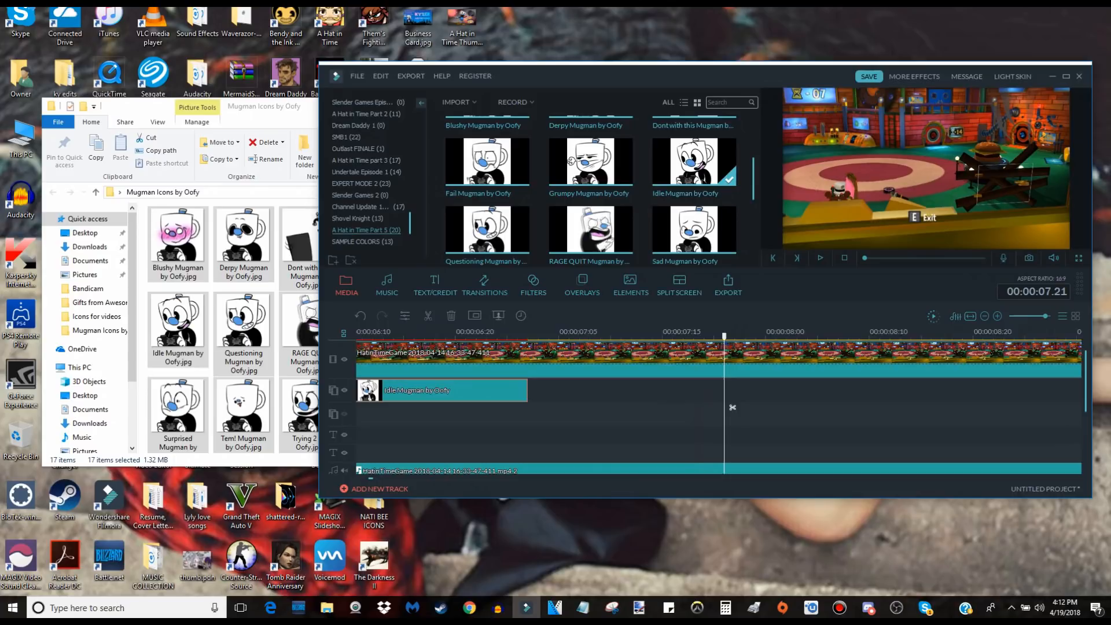
scroll(732, 407, up, 2)
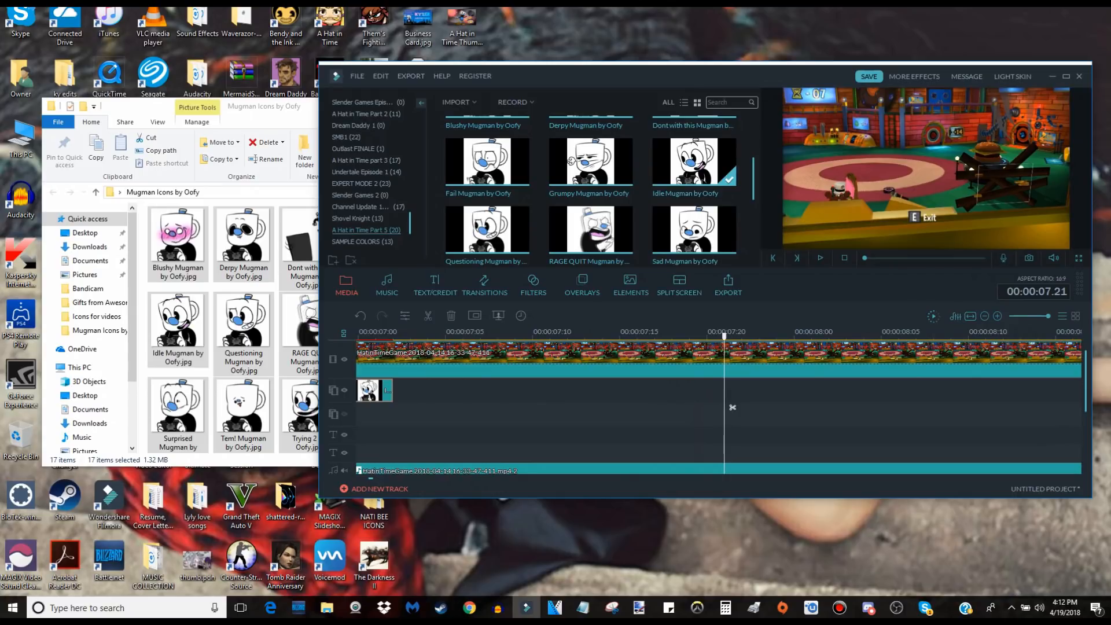
scroll(732, 407, down, 3)
scroll(732, 407, up, 4)
scroll(733, 407, down, 6)
scroll(733, 407, up, 5)
scroll(733, 407, down, 5)
scroll(732, 407, up, 2)
scroll(732, 407, down, 2)
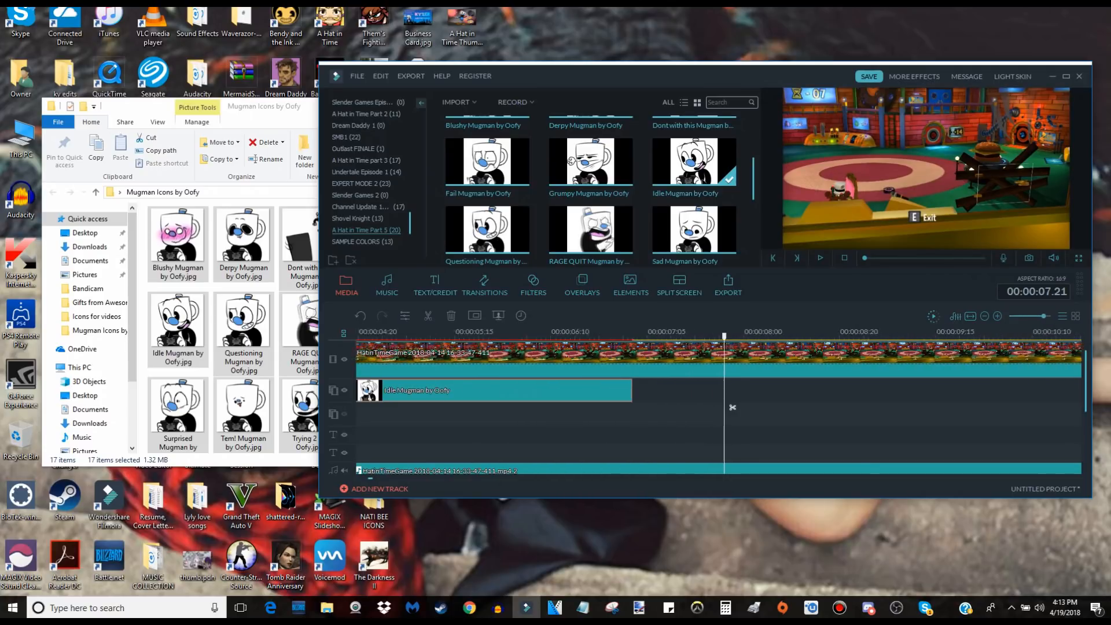
scroll(732, 407, up, 3)
scroll(732, 407, down, 2)
scroll(732, 407, up, 4)
scroll(732, 407, down, 1)
click(422, 393)
drag(423, 390, 439, 389)
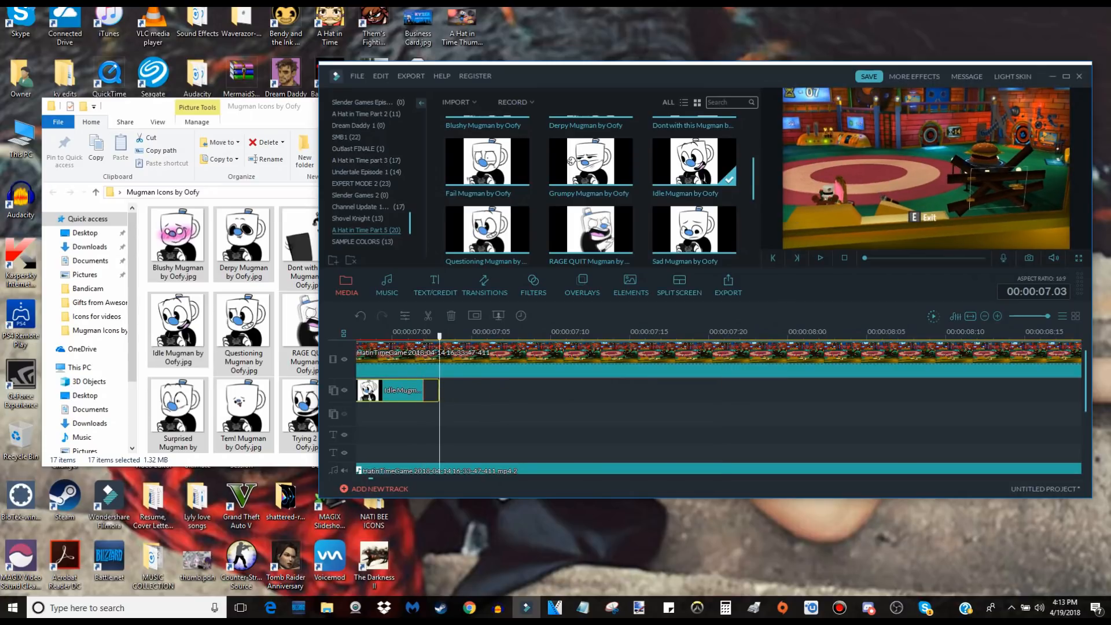
Play the next section and place the Surprised Mugman icon directly after the Idle Mugman clip on the overlay track.
key(space)
key(space)
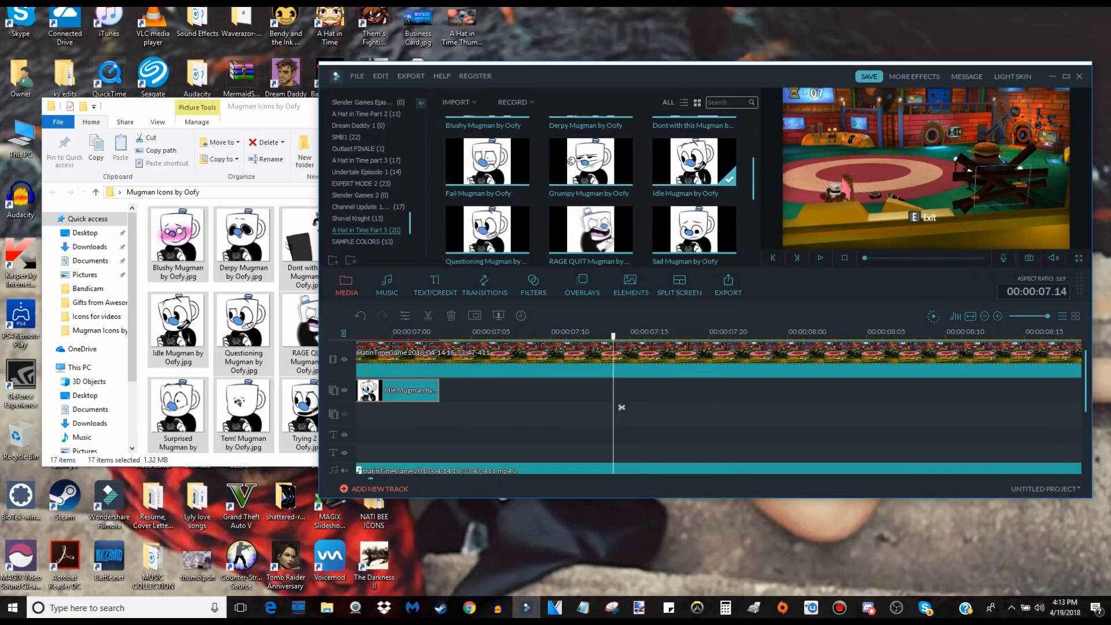
scroll(590, 185, down, 3)
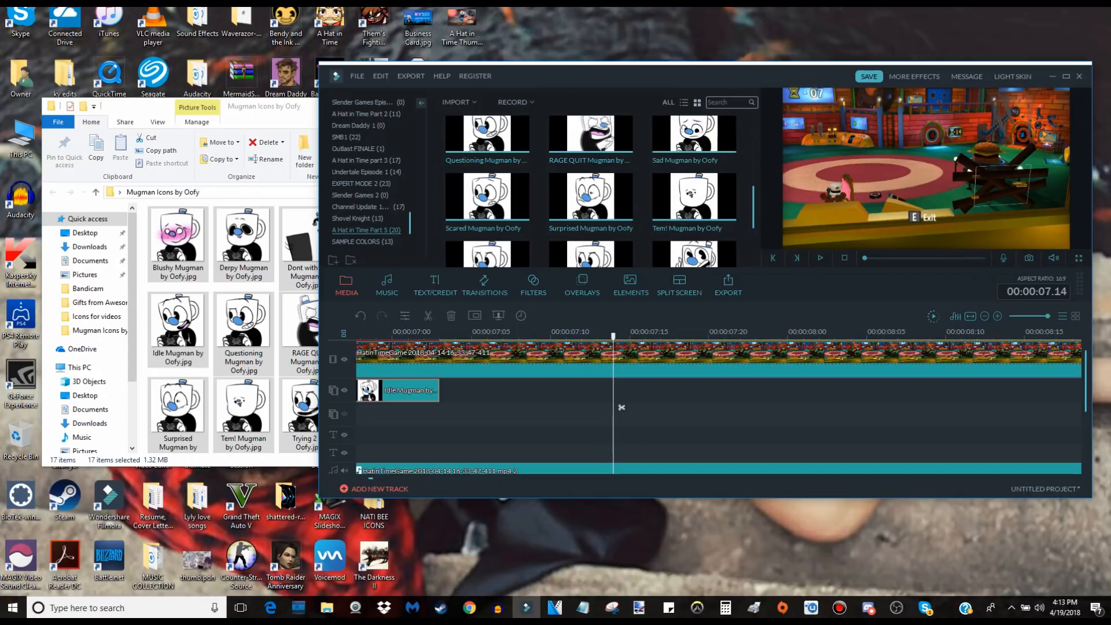
drag(590, 197, 440, 391)
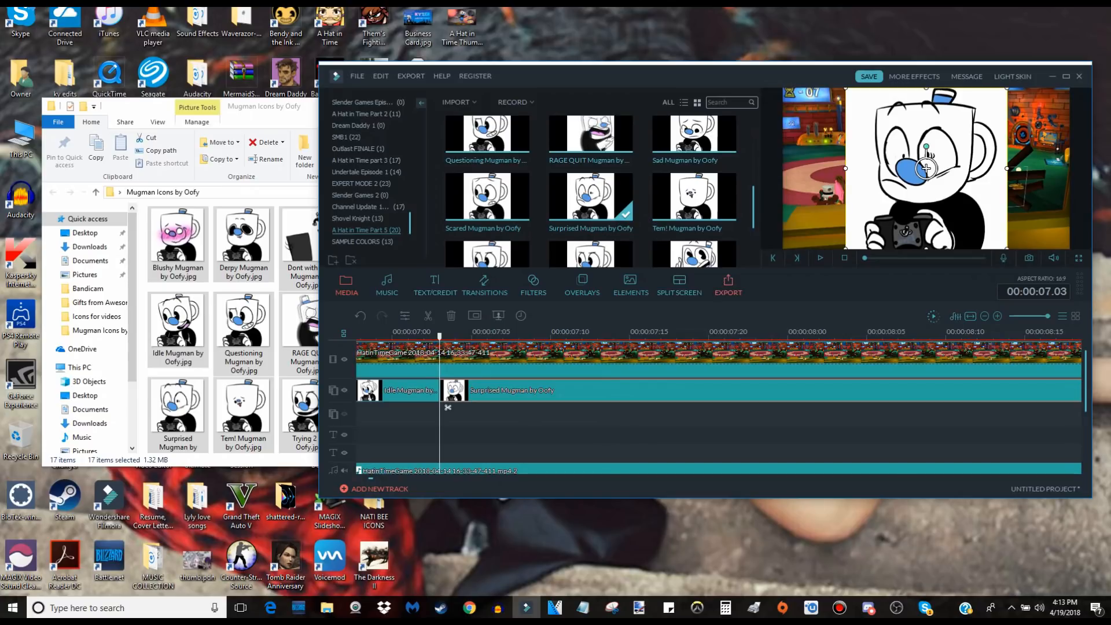
Shrink the Surprised Mugman icon into the video frame's upper-right corner, matching the Idle Mugman icon's size and position.
drag(926, 168, 989, 168)
drag(908, 249, 1003, 154)
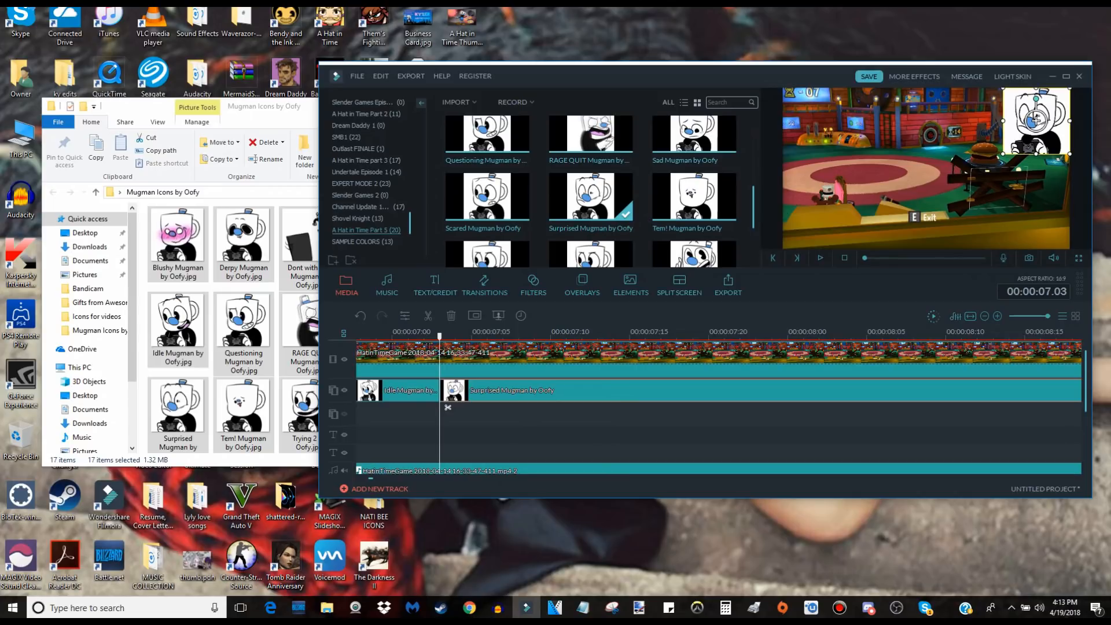
key(Left)
key(Left)
key(Left)
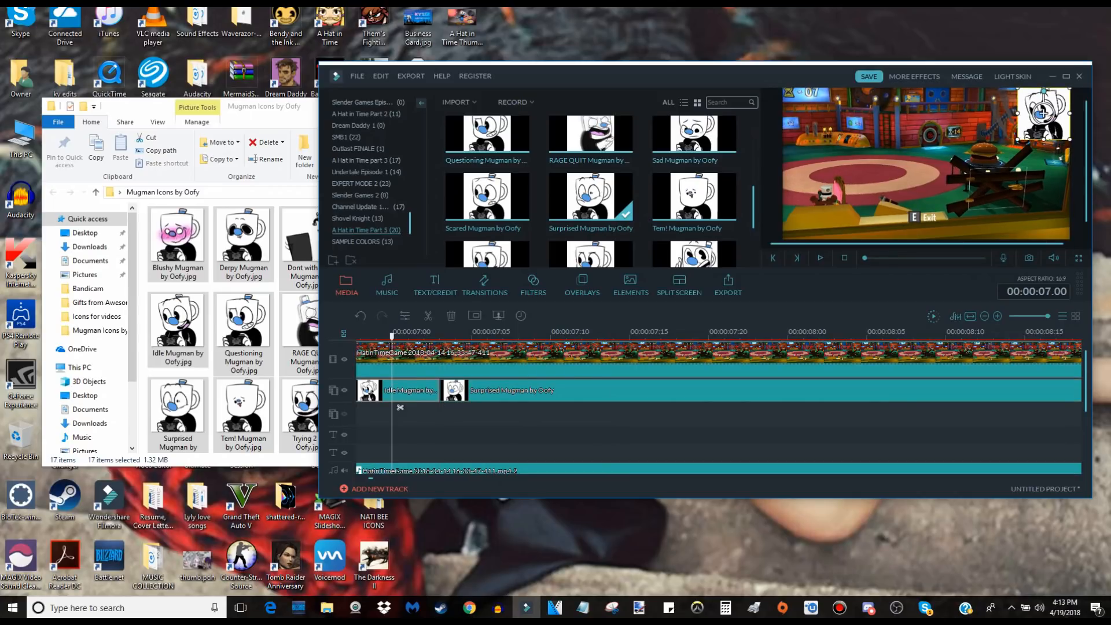
key(Right)
key(Right)
key(Right)
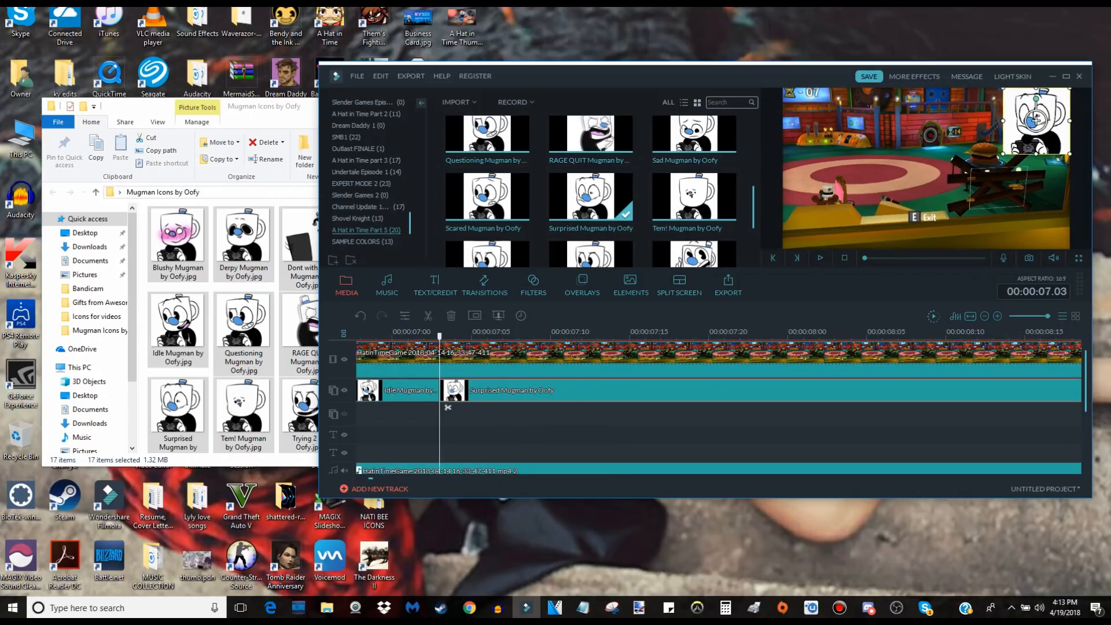
drag(1035, 120, 1041, 114)
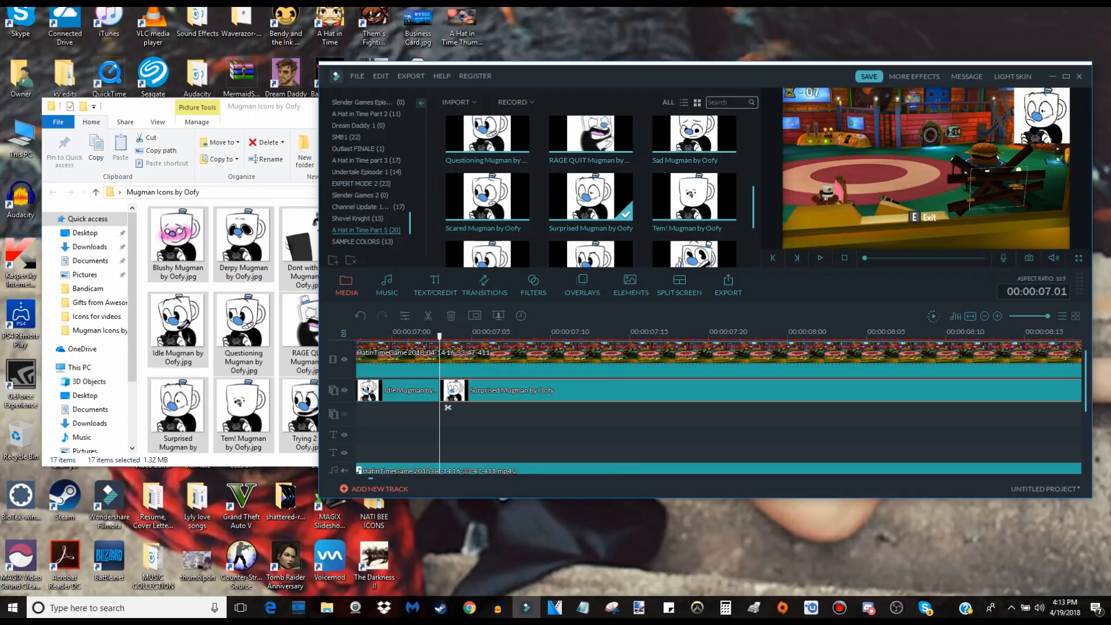
Step back before the icon change and play from 00:00:06.23 to check the switch from Idle to Surprised Mugman.
key(Left)
key(Left)
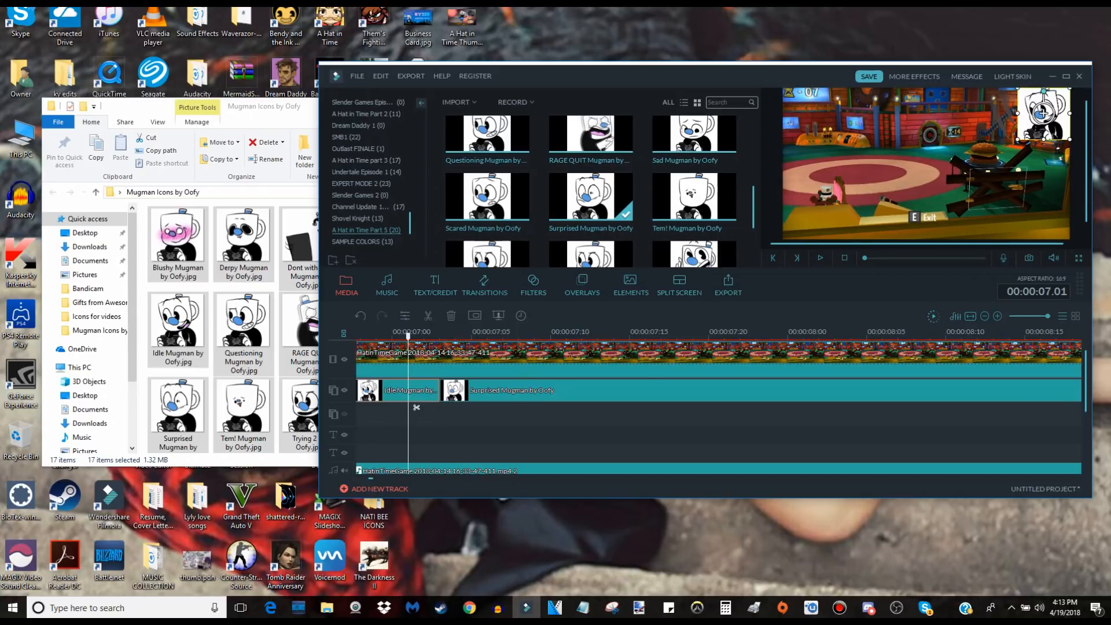
key(space)
click(361, 335)
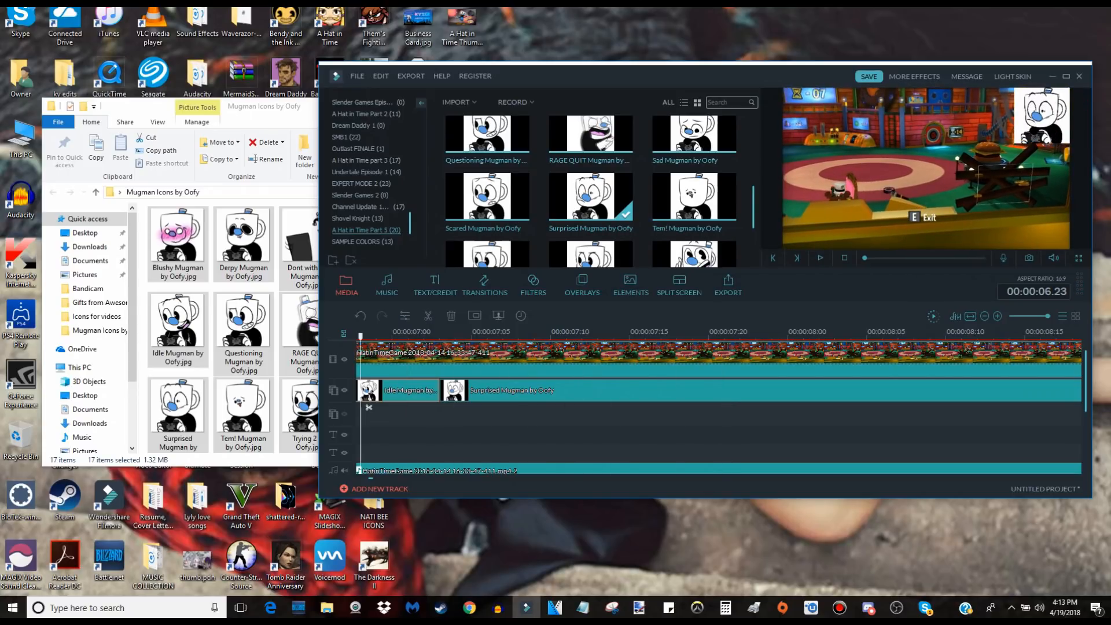
key(space)
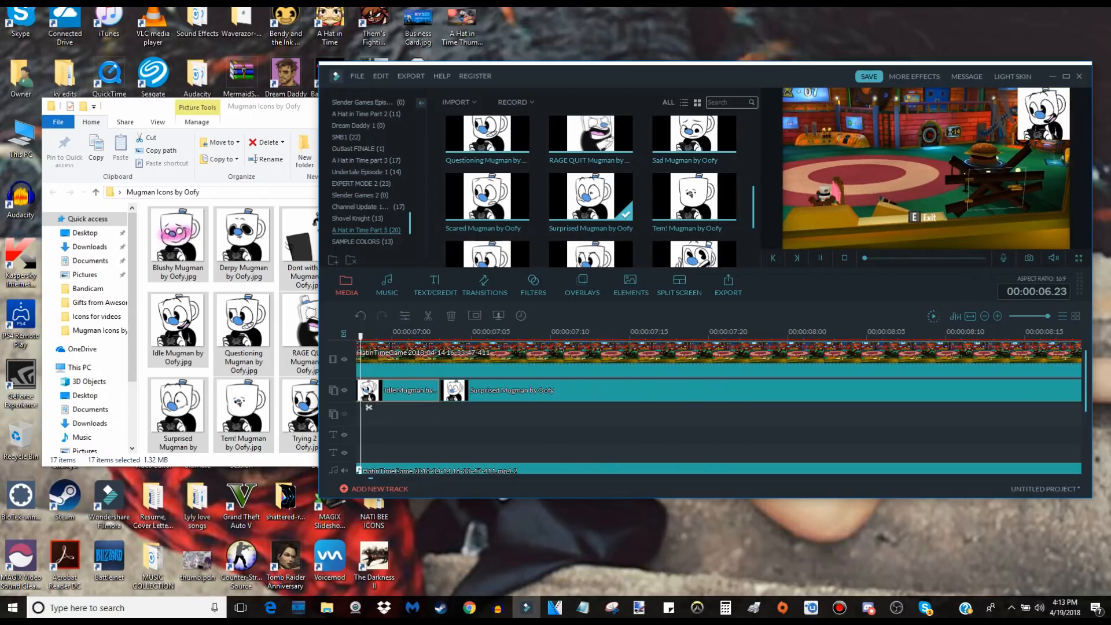
Nudge the Surprised Mugman icon in the video frame to line up with the Idle icon and replay the switch.
key(space)
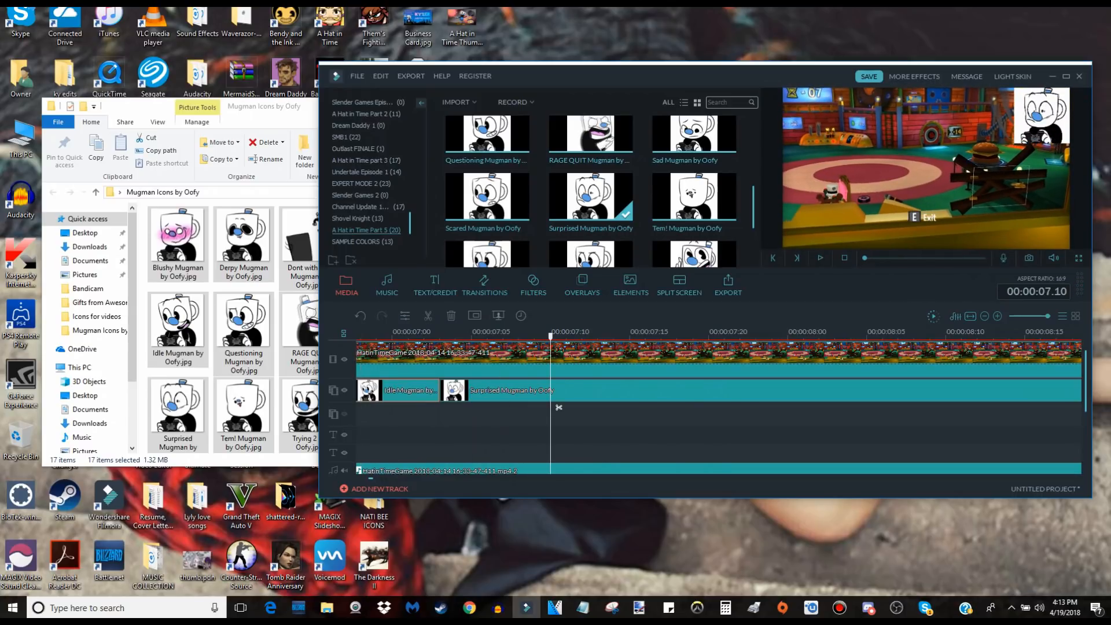
click(1041, 115)
drag(1013, 143, 1018, 139)
key(space)
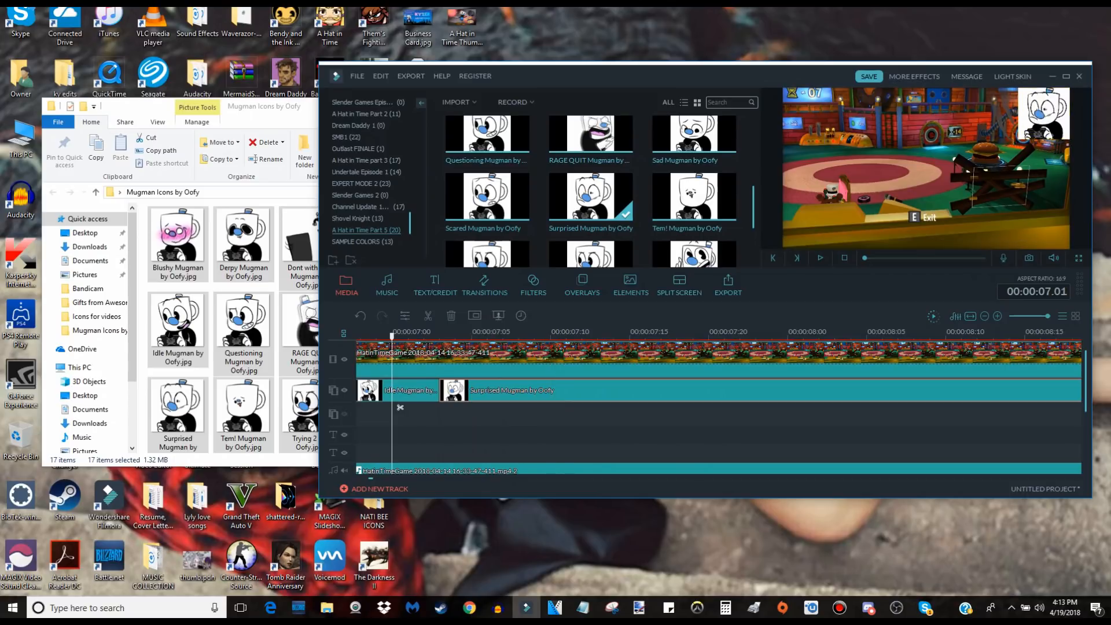
key(space)
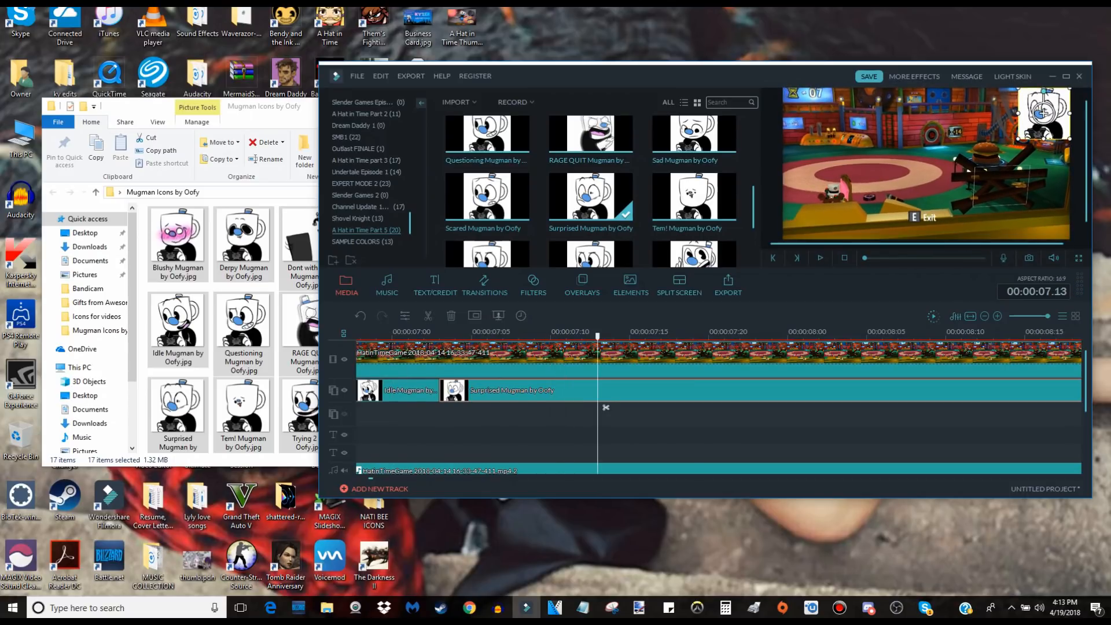
Replay the commentary leading into the Surprised Mugman clip to find the exact moment the icon should change.
key(ctrl+minus)
key(ctrl+minus)
key(ctrl+minus)
key(ctrl+minus)
key(ctrl+minus)
key(ctrl+minus)
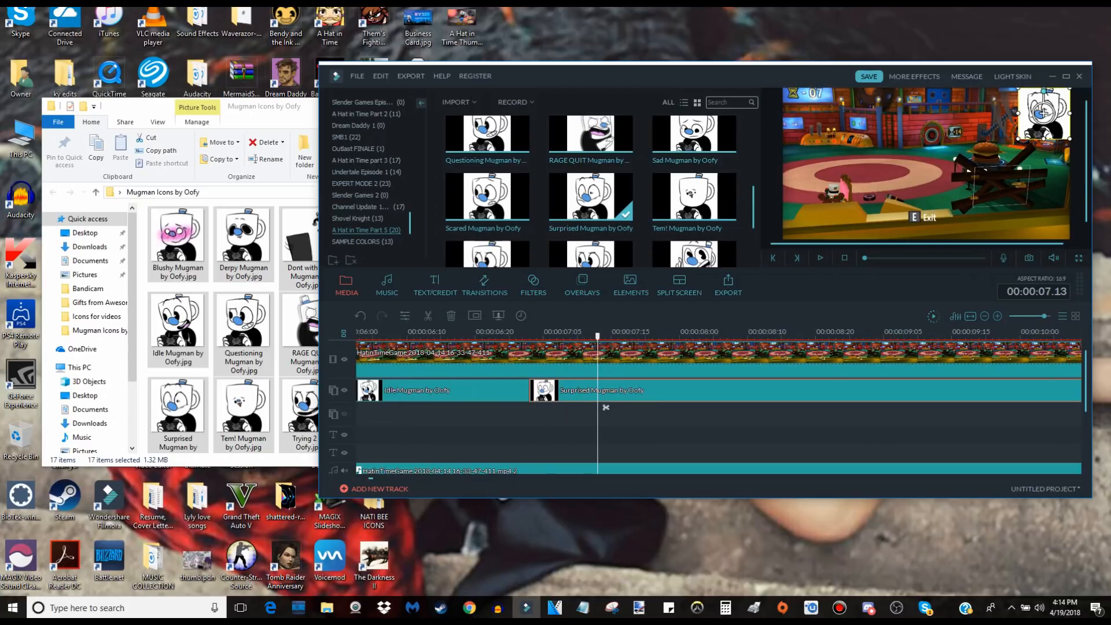
click(419, 333)
key(space)
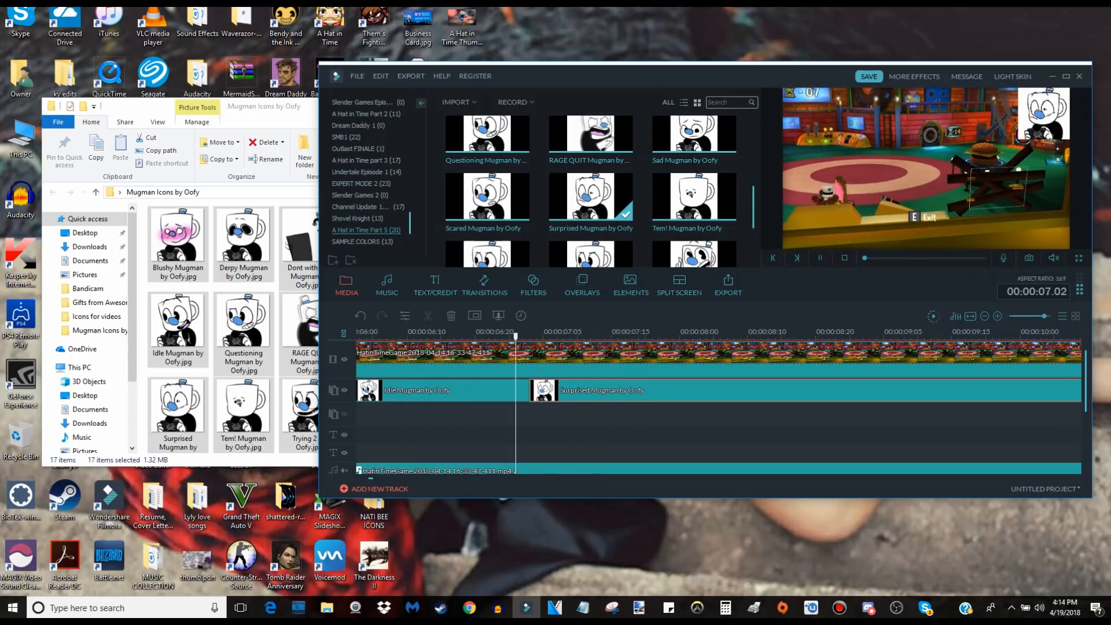
key(space)
click(474, 334)
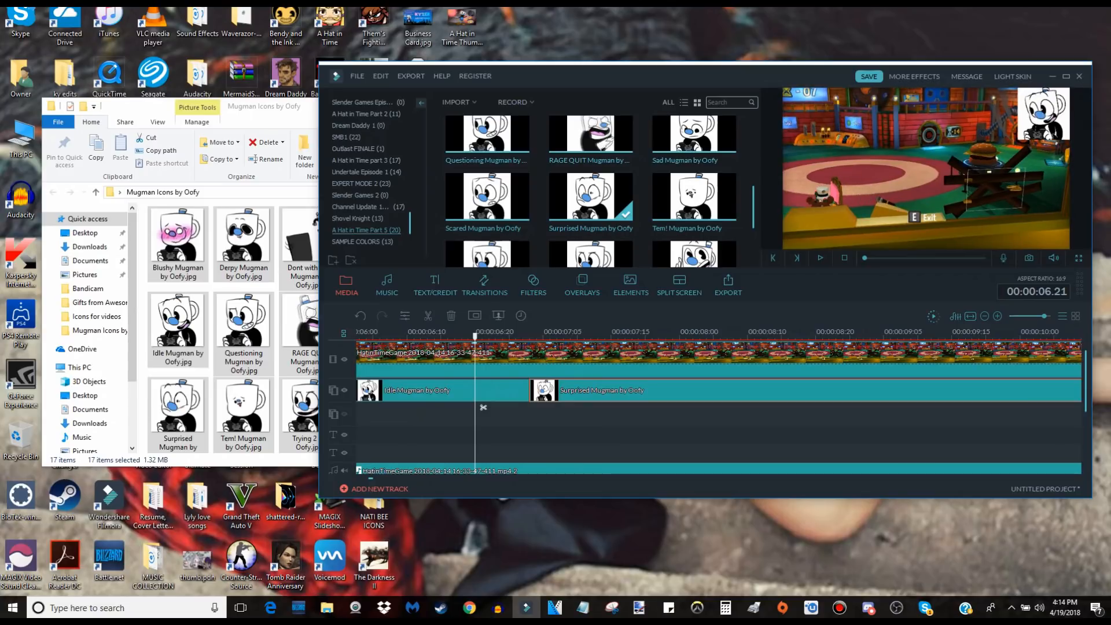
key(space)
Trim the end of the Idle Mugman clip back to 00:00:06.16 and play across the resulting gap.
key(space)
click(467, 390)
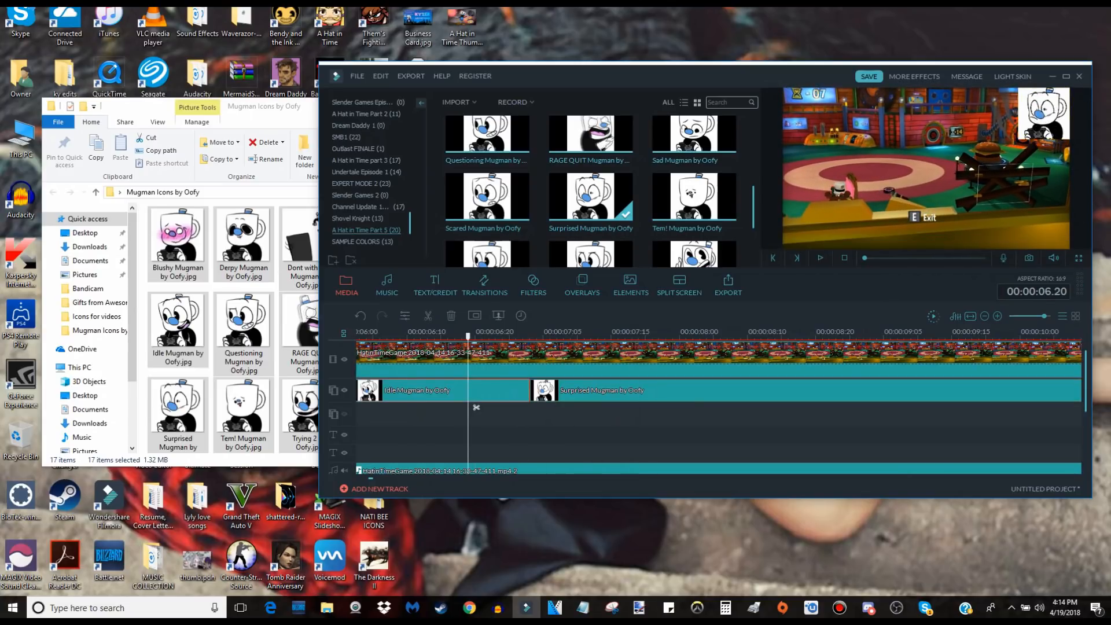
drag(529, 390, 488, 390)
key(space)
click(467, 390)
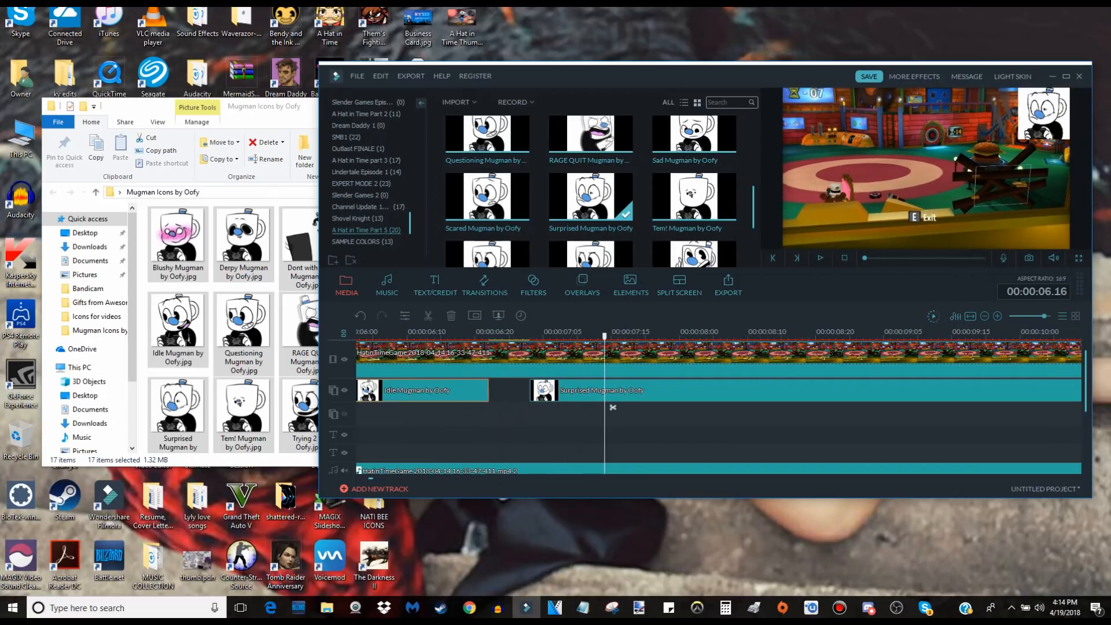
click(456, 407)
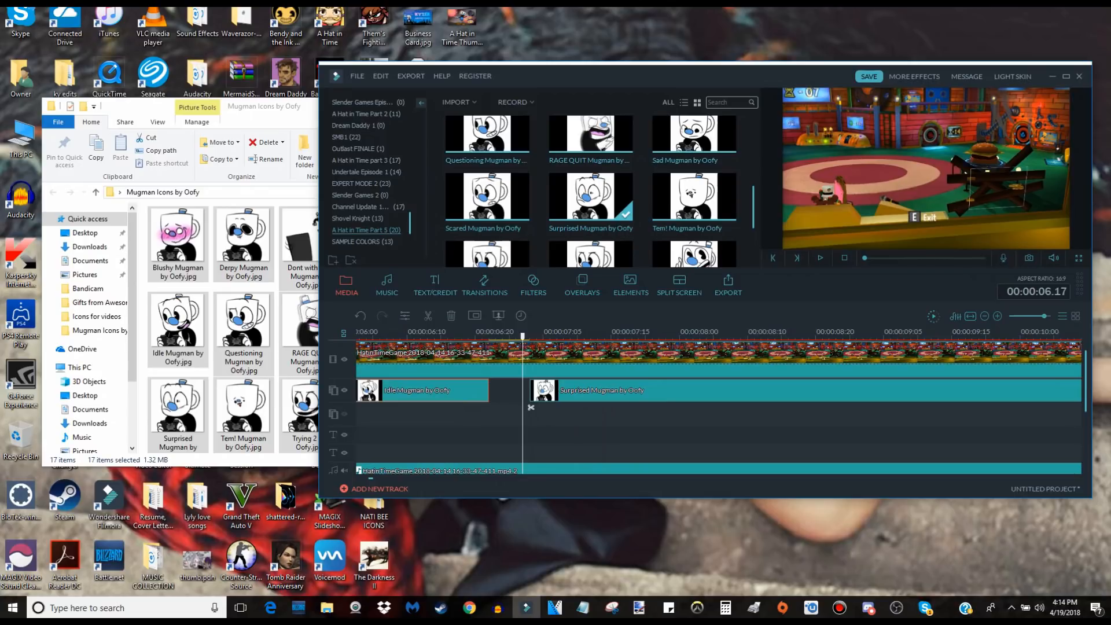
drag(488, 389, 447, 391)
key(space)
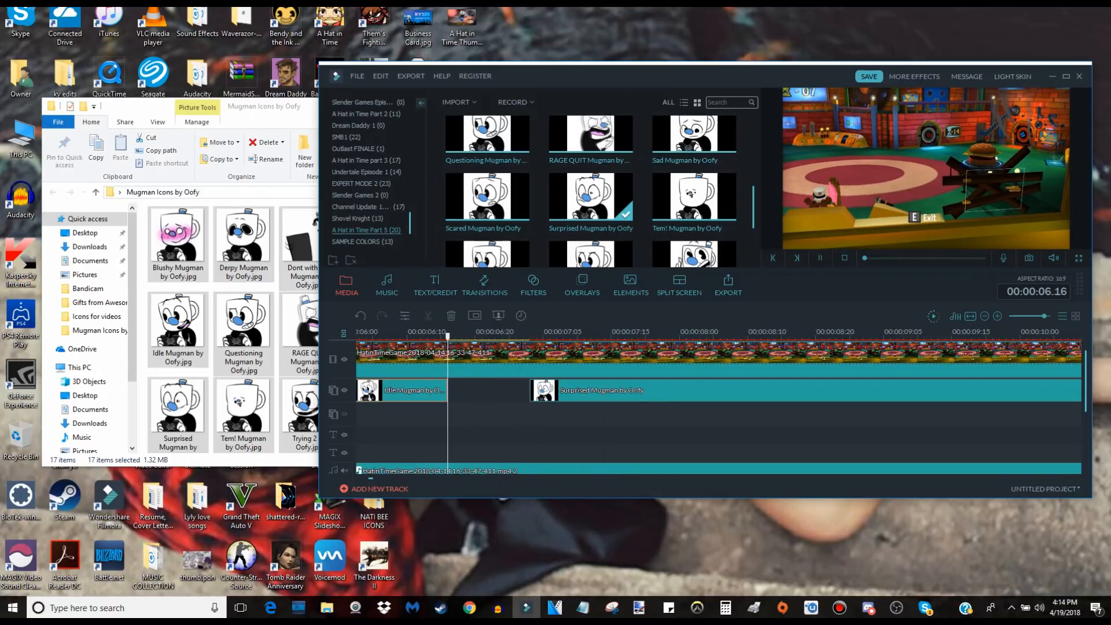
key(space)
Extend the Idle Mugman clip's end to 00:00:06.17 and move the Surprised Mugman clip directly against it.
scroll(530, 407, up, 2)
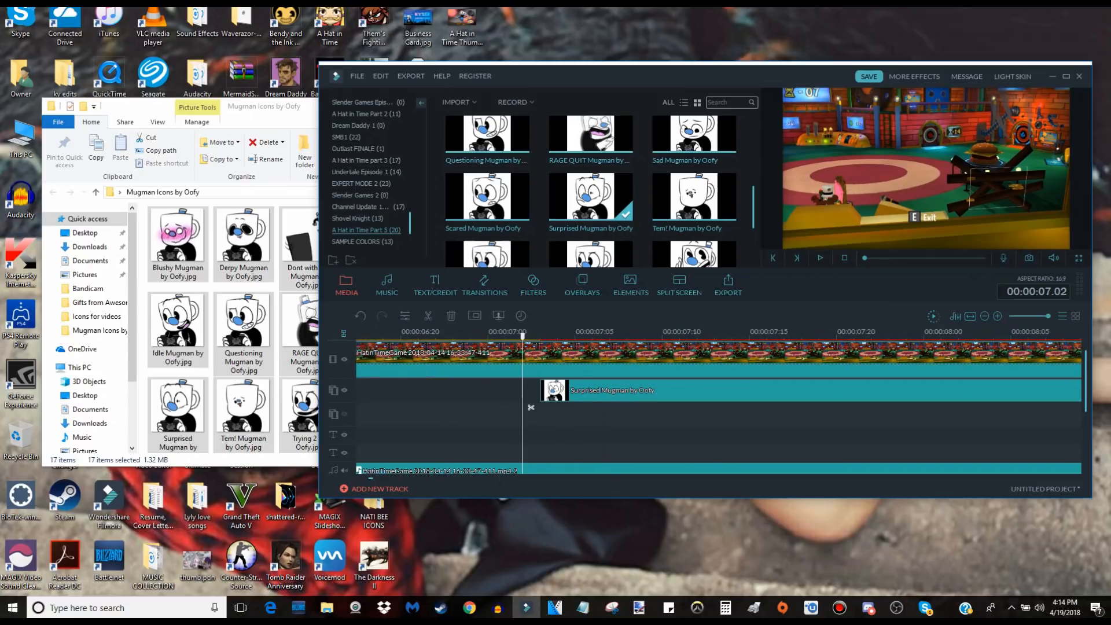
scroll(718, 401, left, 1)
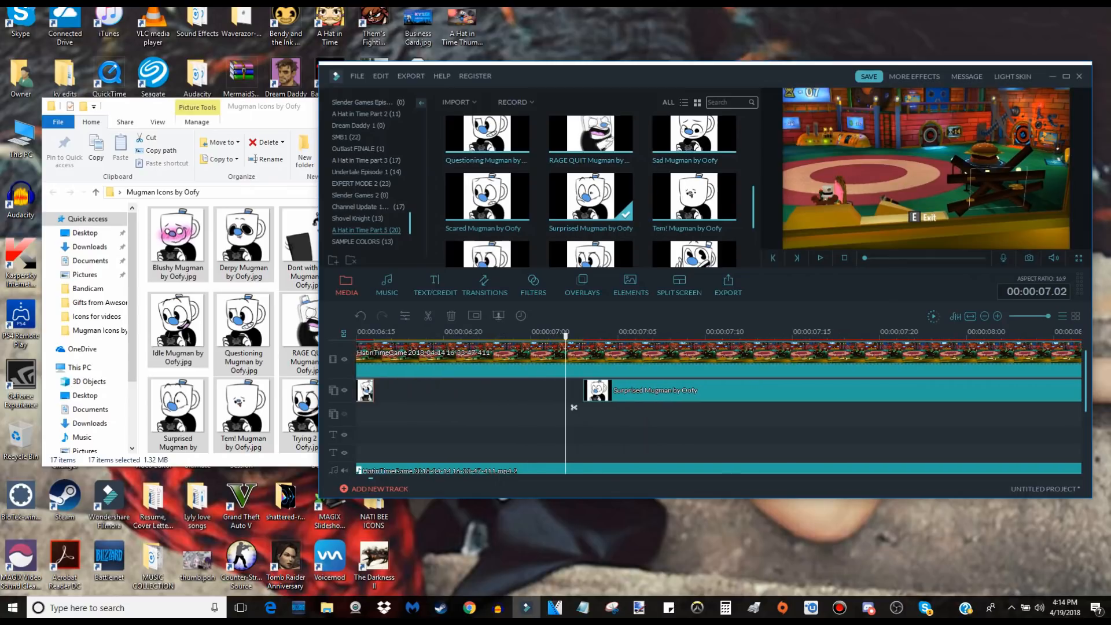
drag(373, 391, 391, 390)
drag(584, 392, 394, 392)
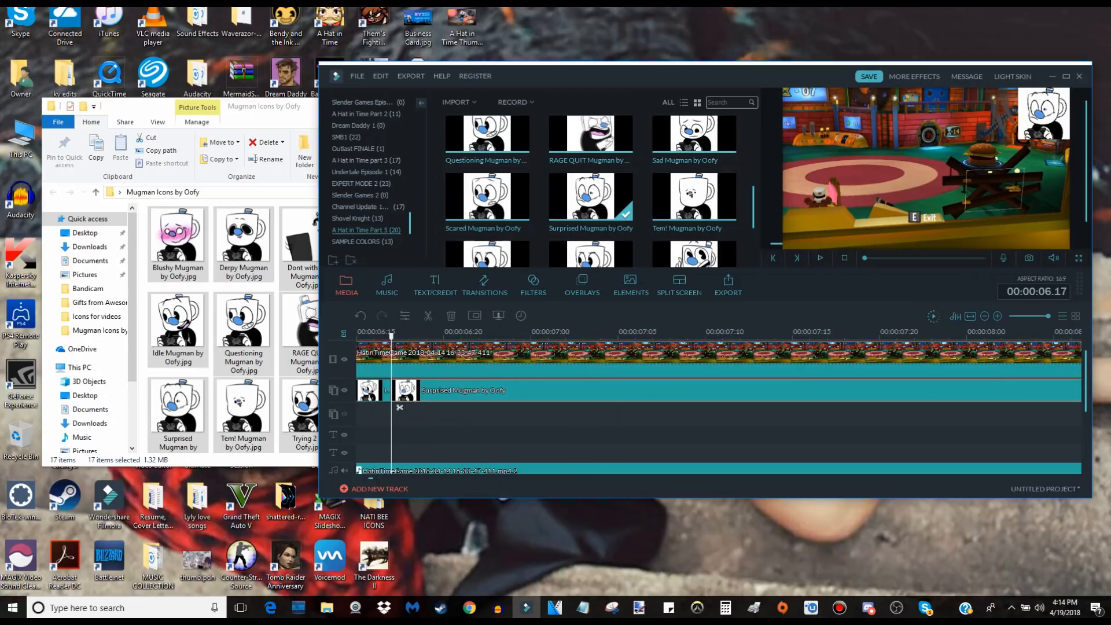
Replay from about 00:00:04.07 and again from mid Idle clip to check the retimed switch to Surprised Mugman.
scroll(393, 392, down, 3)
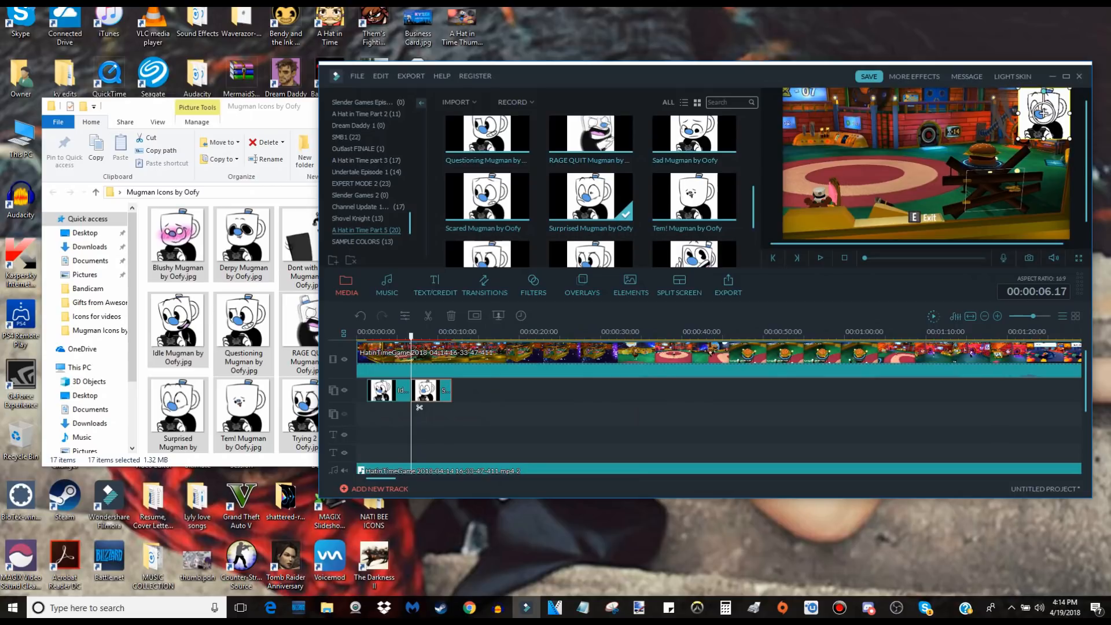
drag(420, 407, 399, 407)
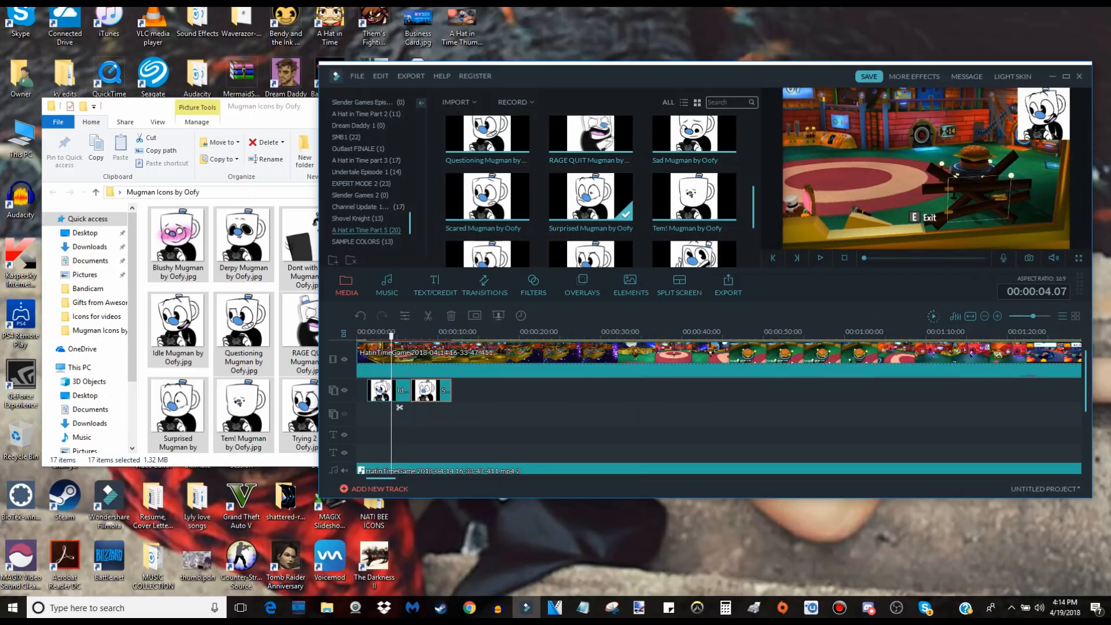
key(space)
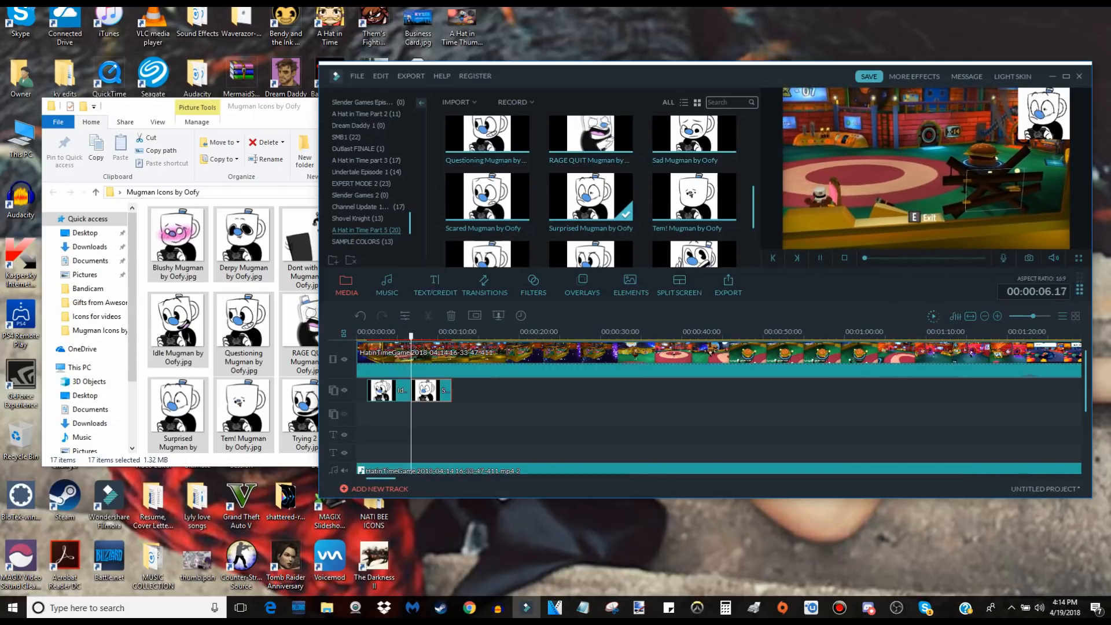
key(space)
key(ctrl+equal)
key(ctrl+equal)
key(ctrl+equal)
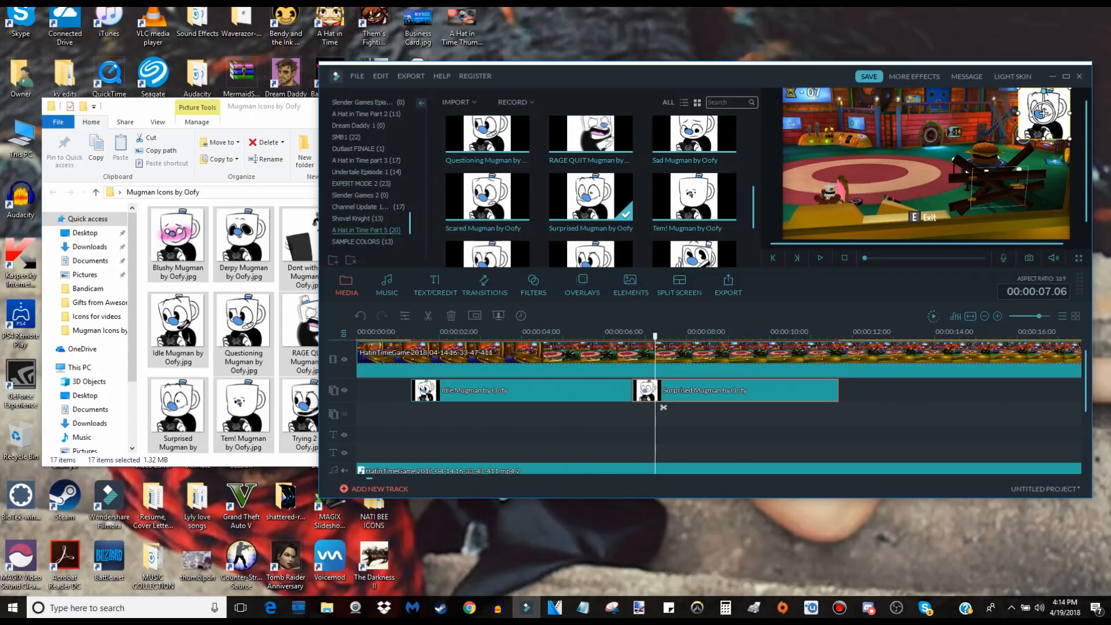
click(522, 391)
key(space)
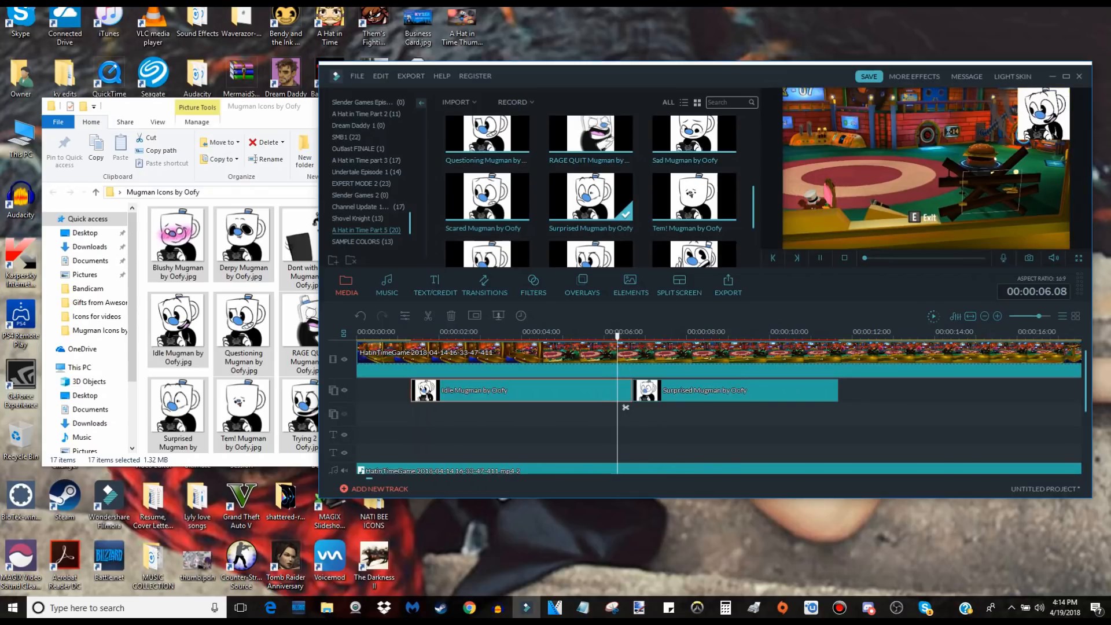
key(space)
Fine-adjust the Surprised Mugman icon's position in the frame's upper-right corner and replay the switch from the Idle icon.
click(735, 391)
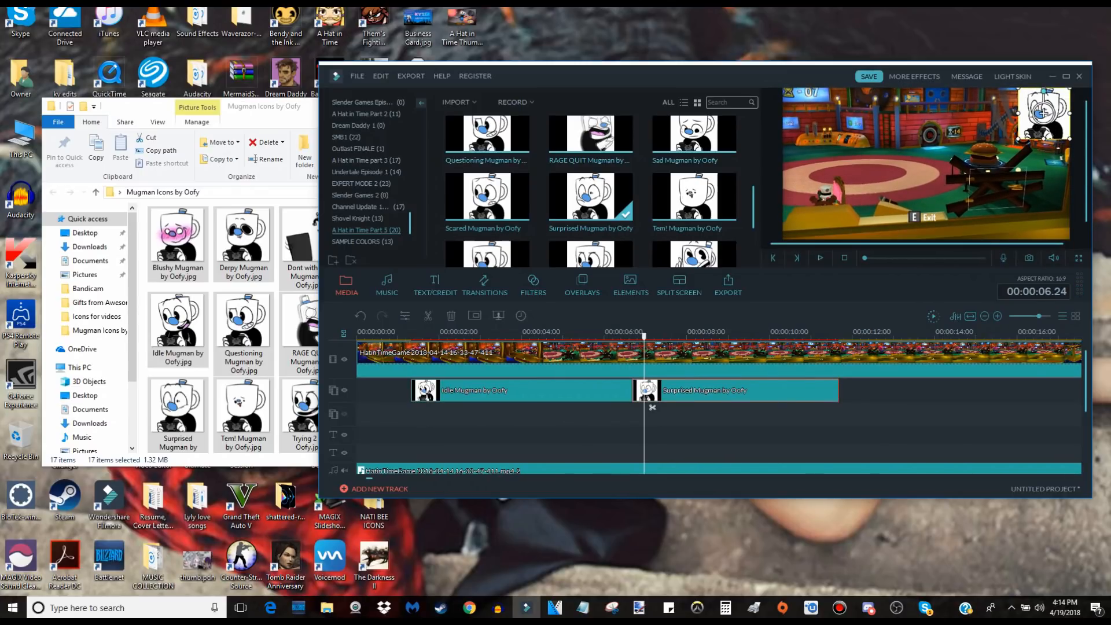
drag(1044, 113, 1042, 114)
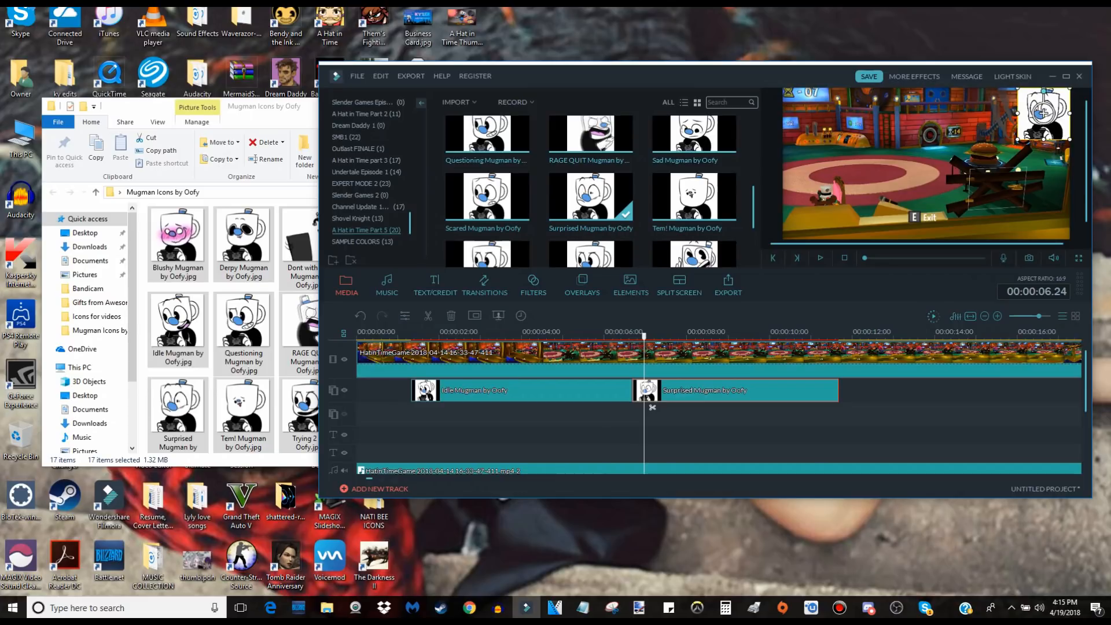
click(601, 334)
key(space)
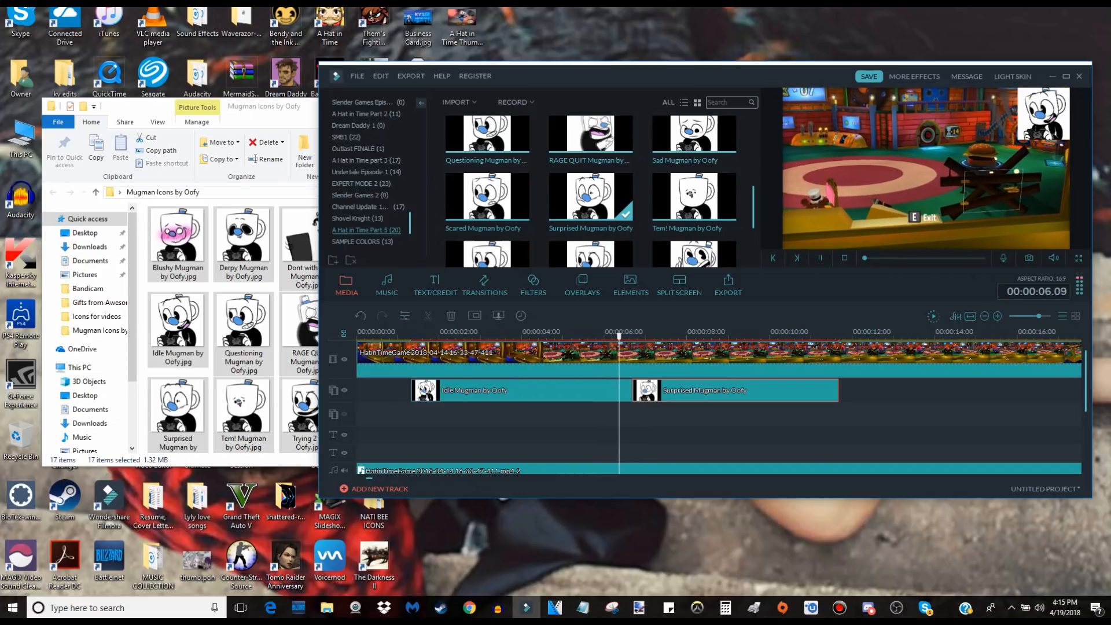
key(space)
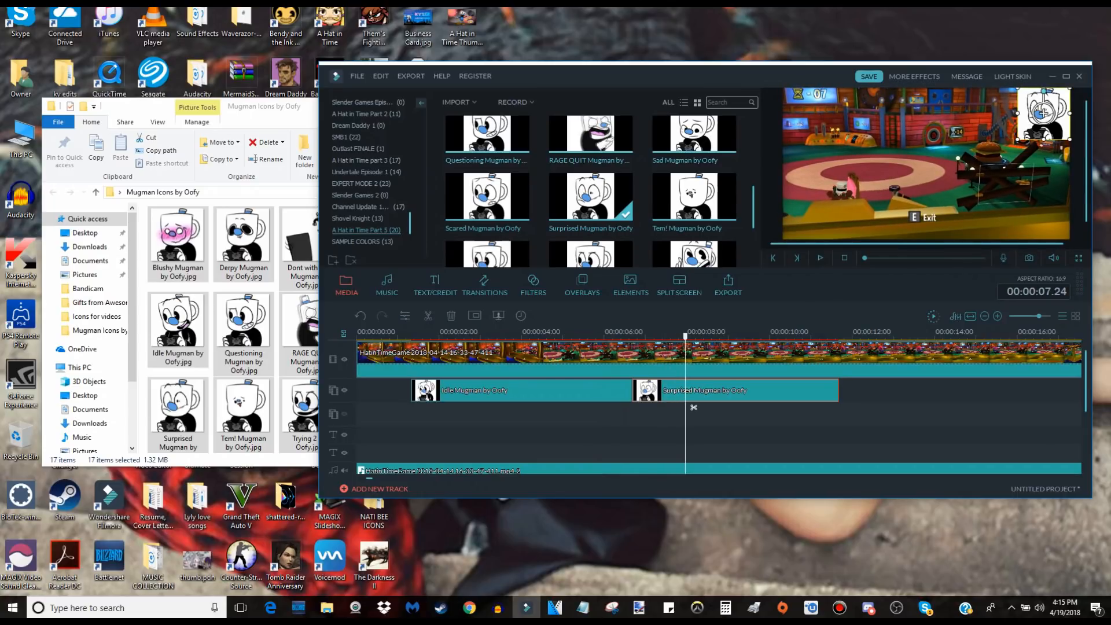
Play on to find where the surprised reaction ends and split the Surprised Mugman clip at 00:00:08.03.
scroll(599, 191, down, 3)
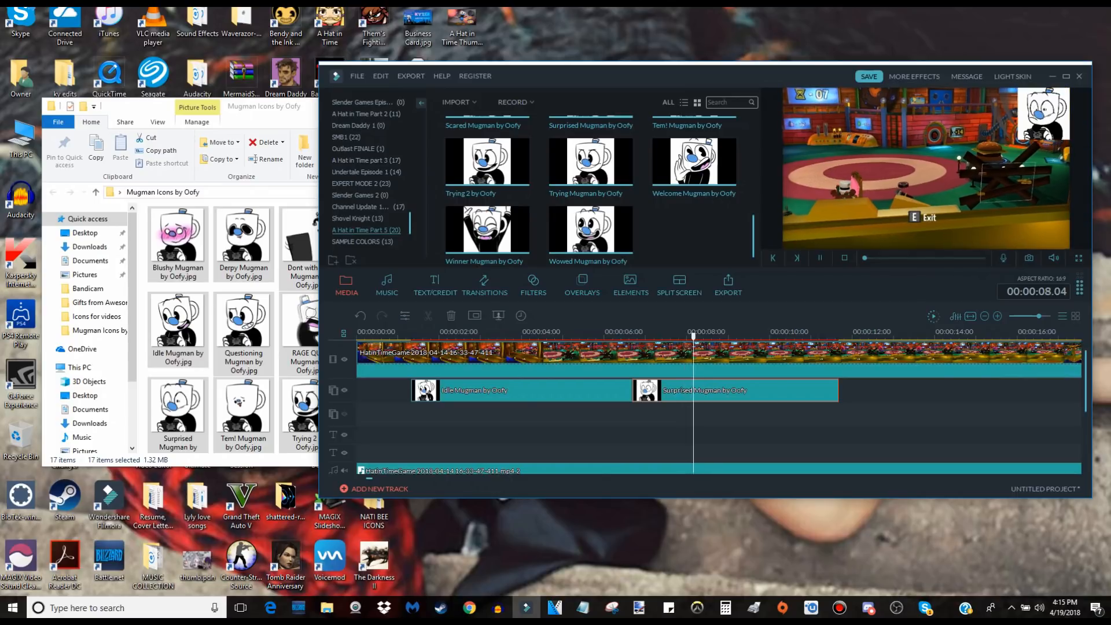
key(space)
key(space)
key(space)
key(space)
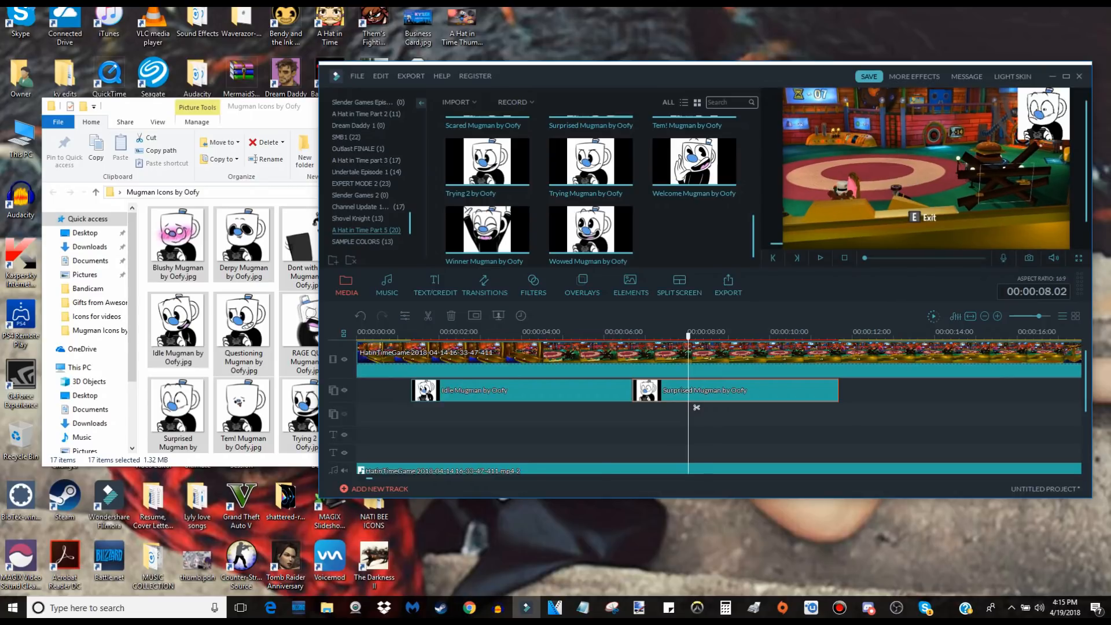
key(space)
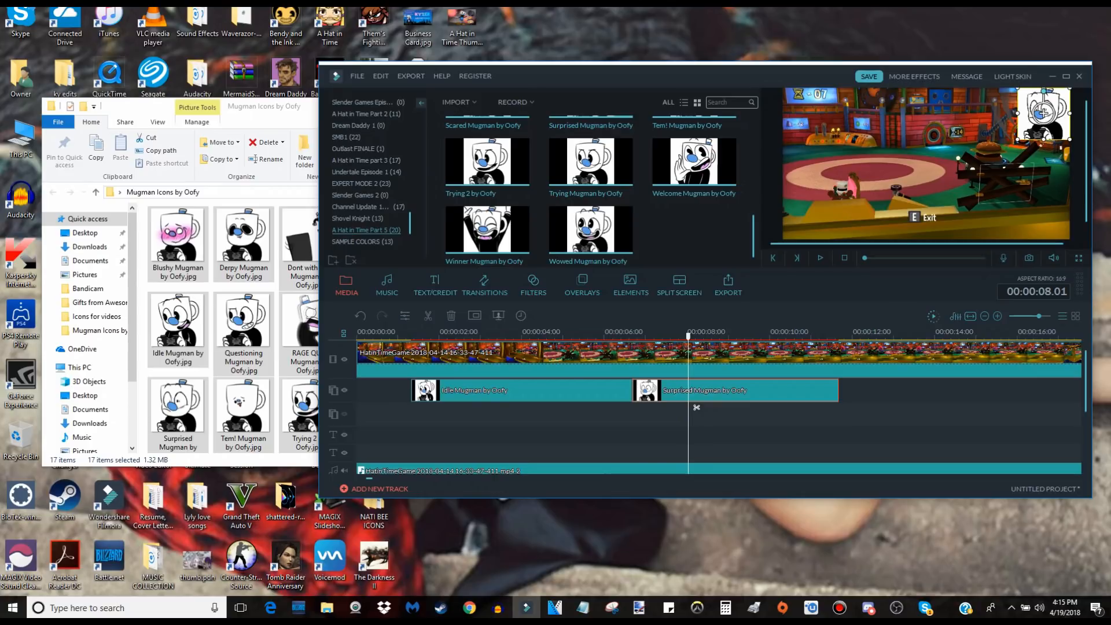
key(Right)
key(Right)
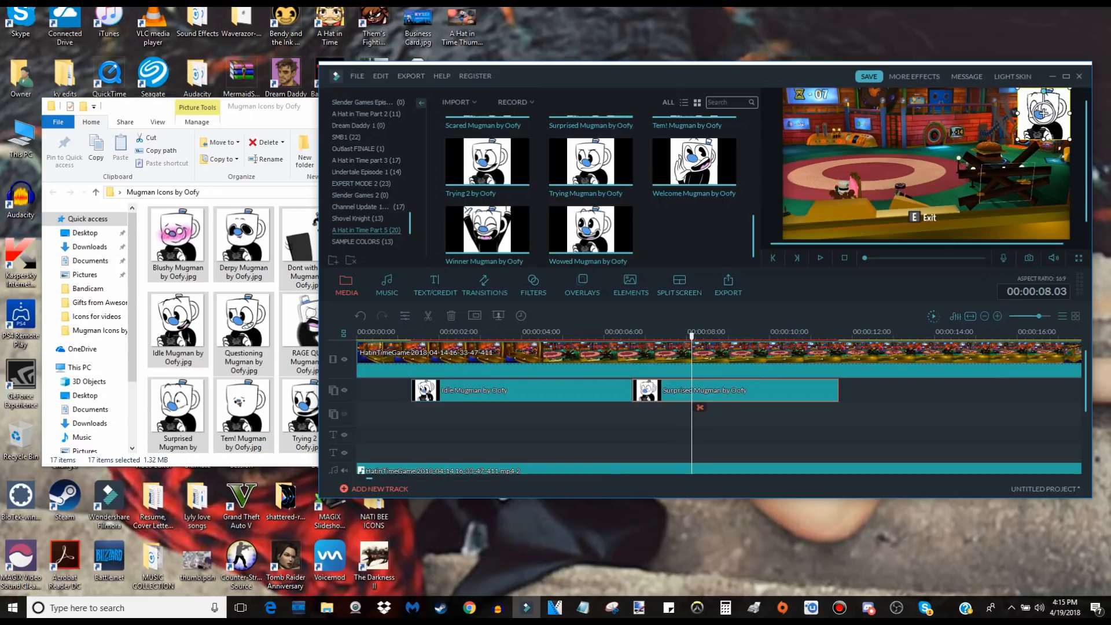
key(ctrl+b)
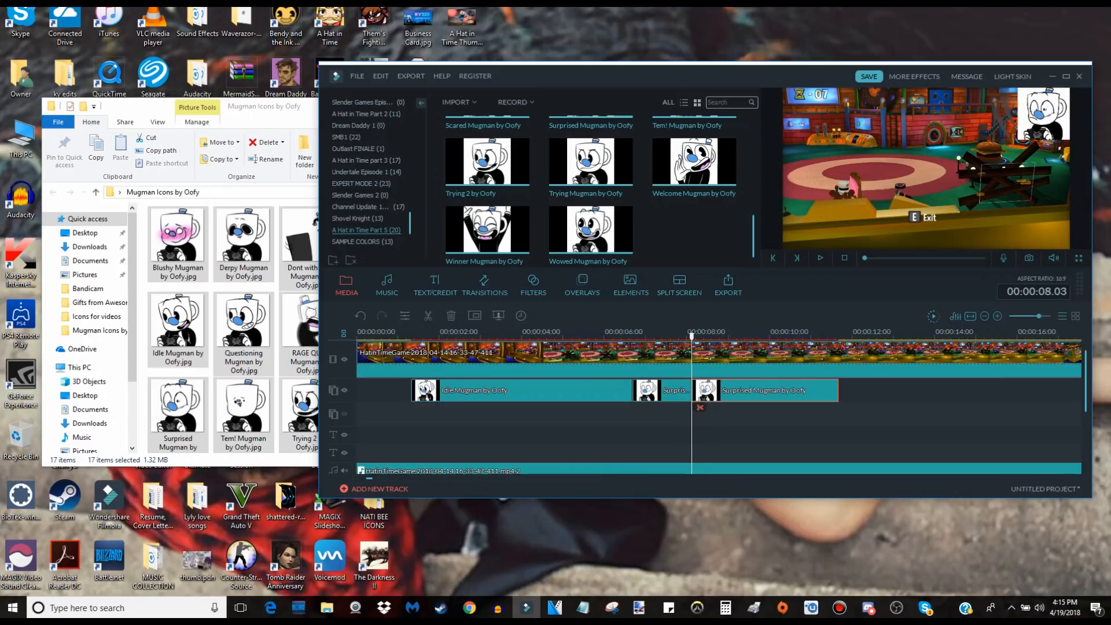
Review the section following the split up to 00:00:08.22 and undo the split of the Surprised Mugman clip.
key(space)
key(space)
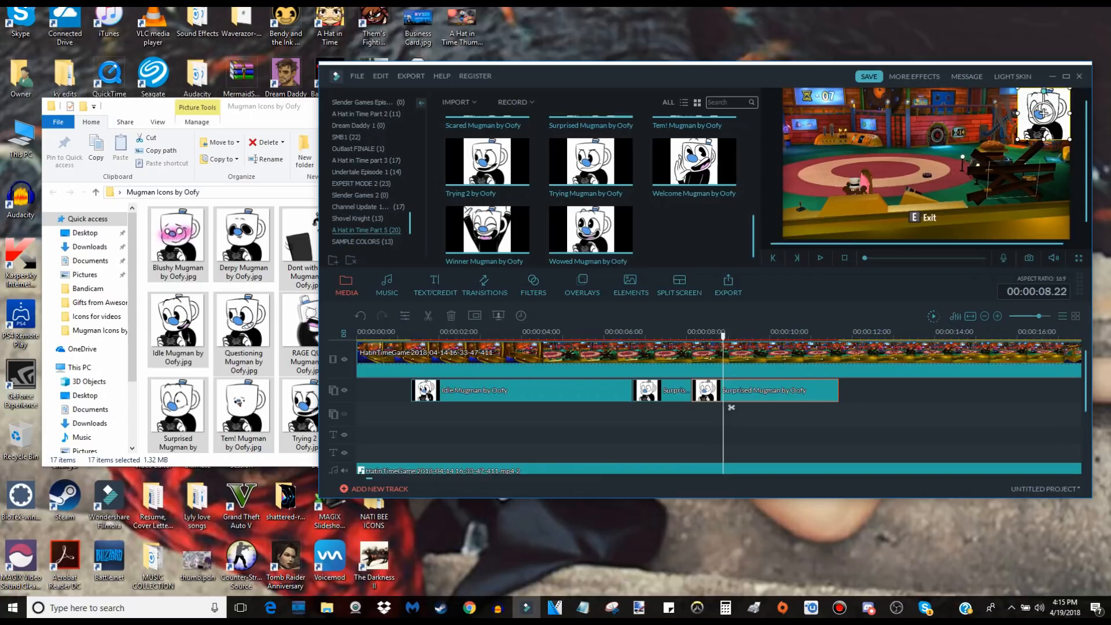
key(Left)
key(Left)
key(Left)
key(Left)
key(Left)
key(Left)
key(Left)
key(Left)
key(Left)
key(Left)
key(Left)
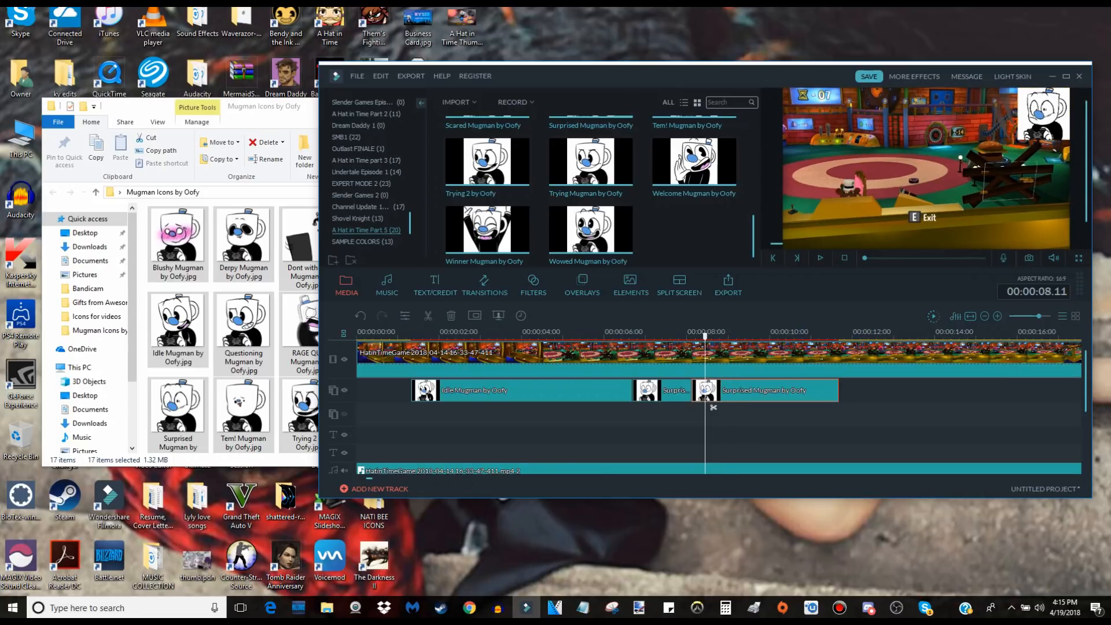
click(1041, 113)
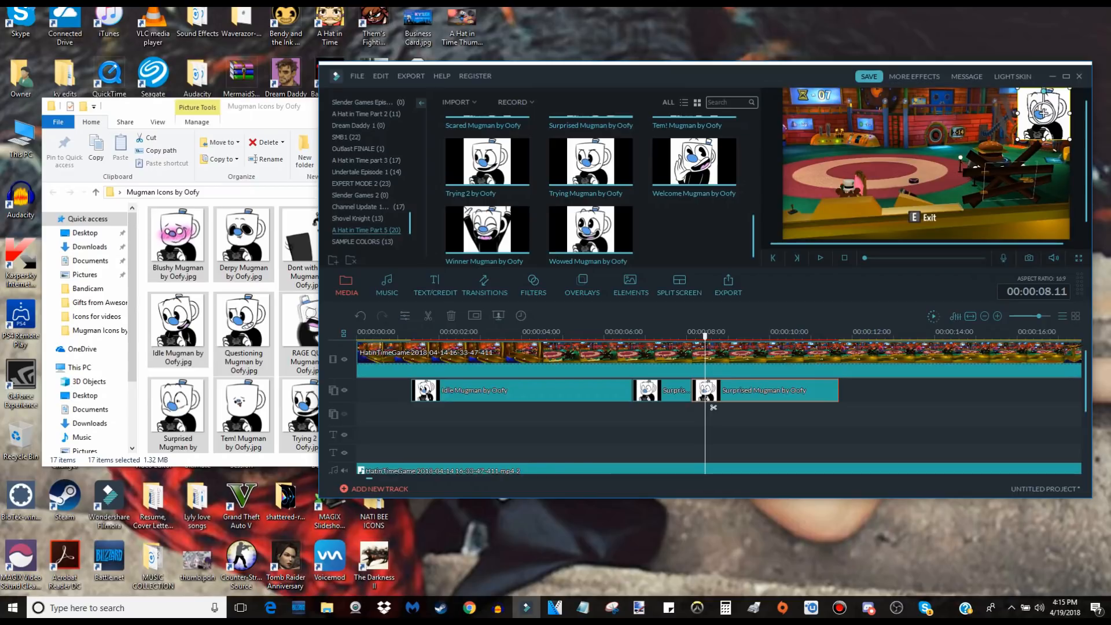
key(ctrl+z)
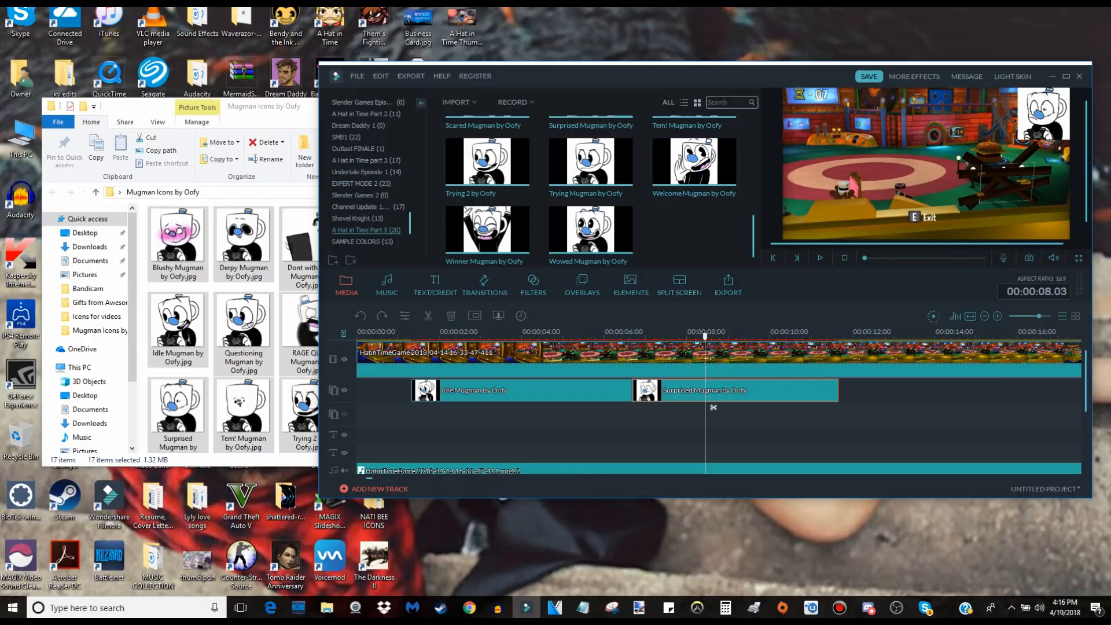
Split the Surprised Mugman clip at 00:00:08.02 and delete the part after the cut.
drag(712, 408, 698, 407)
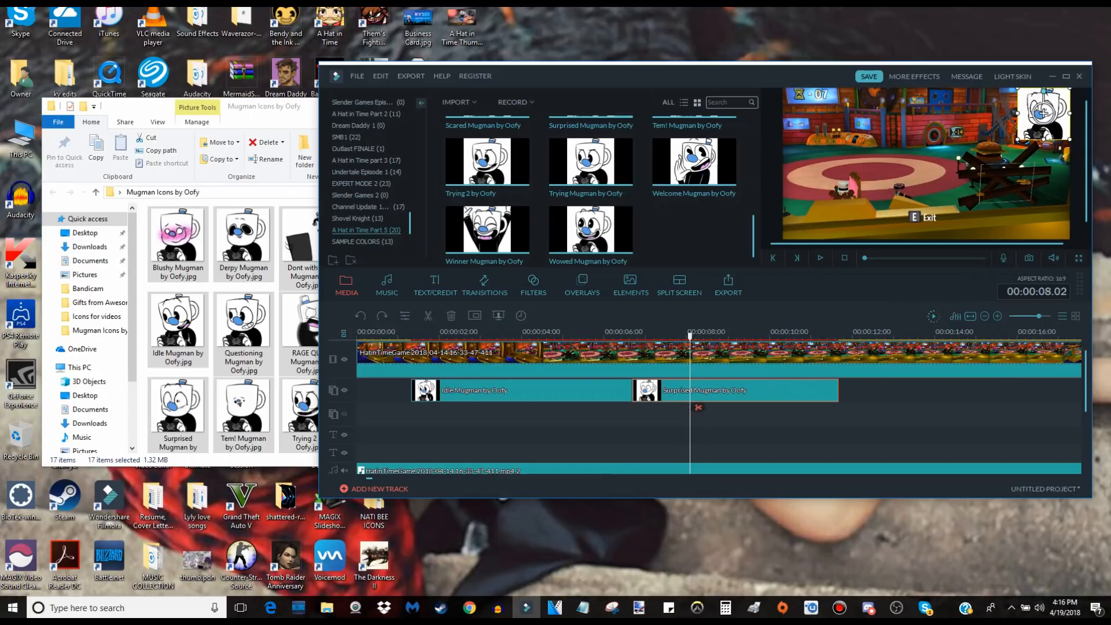
click(698, 407)
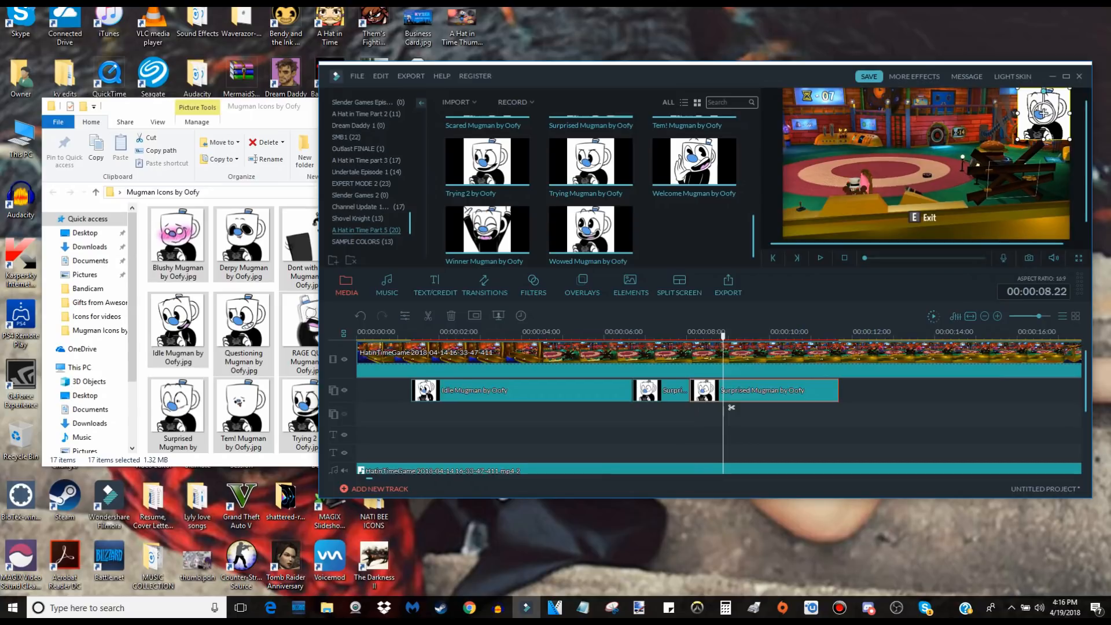
key(Delete)
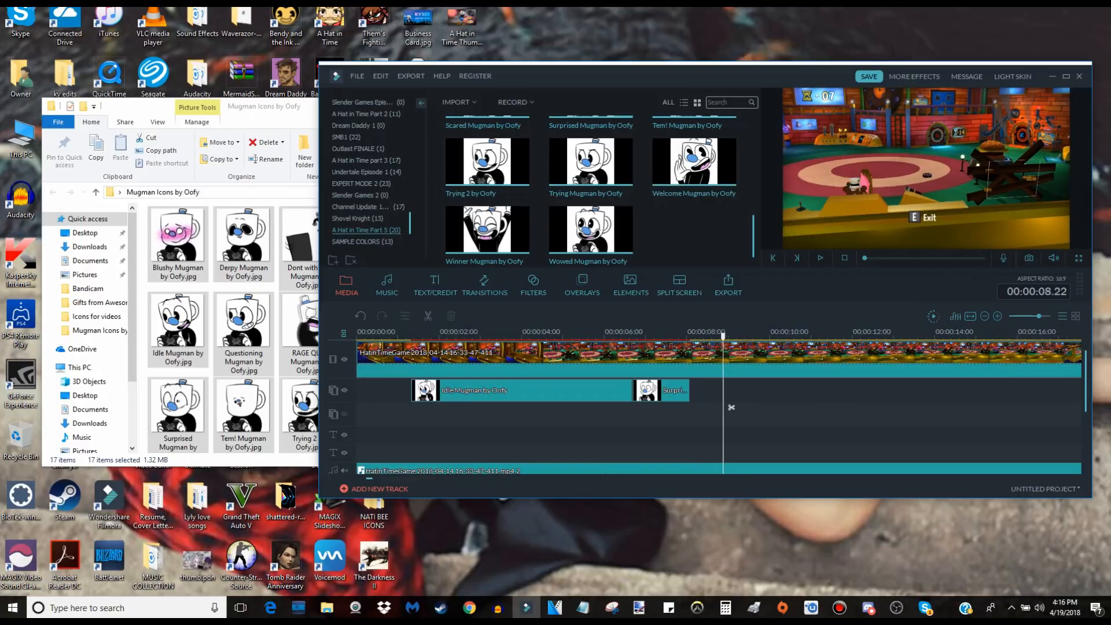
scroll(731, 407, right, 15)
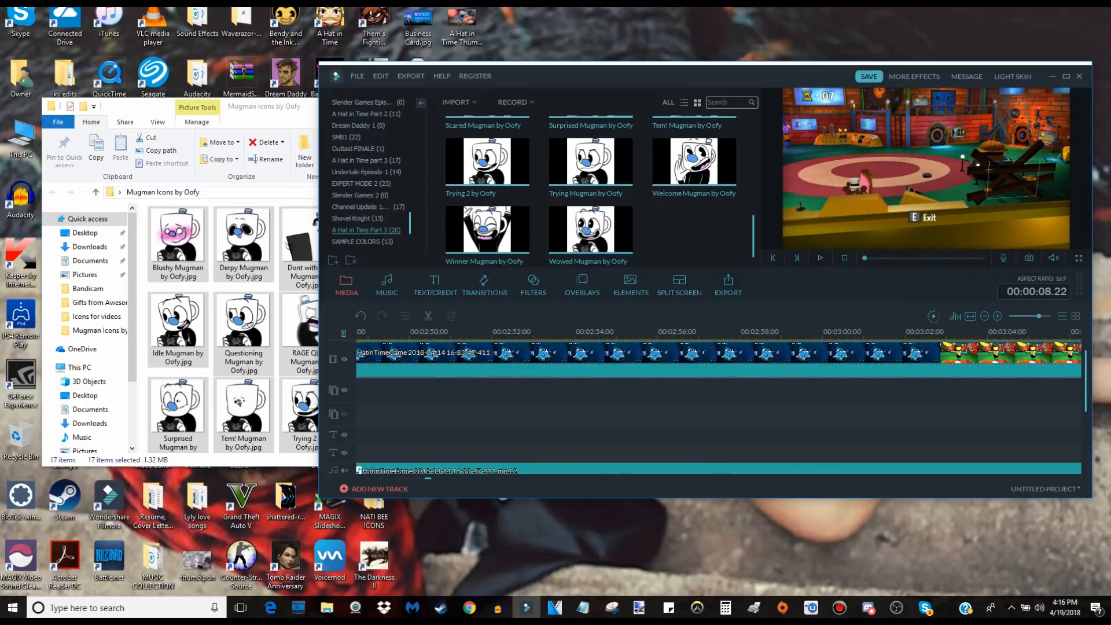
Try pasting a copy of the Idle Mugman clip onto the overlay track at 00:00:09.15, and delete the copy.
scroll(731, 407, right, 20)
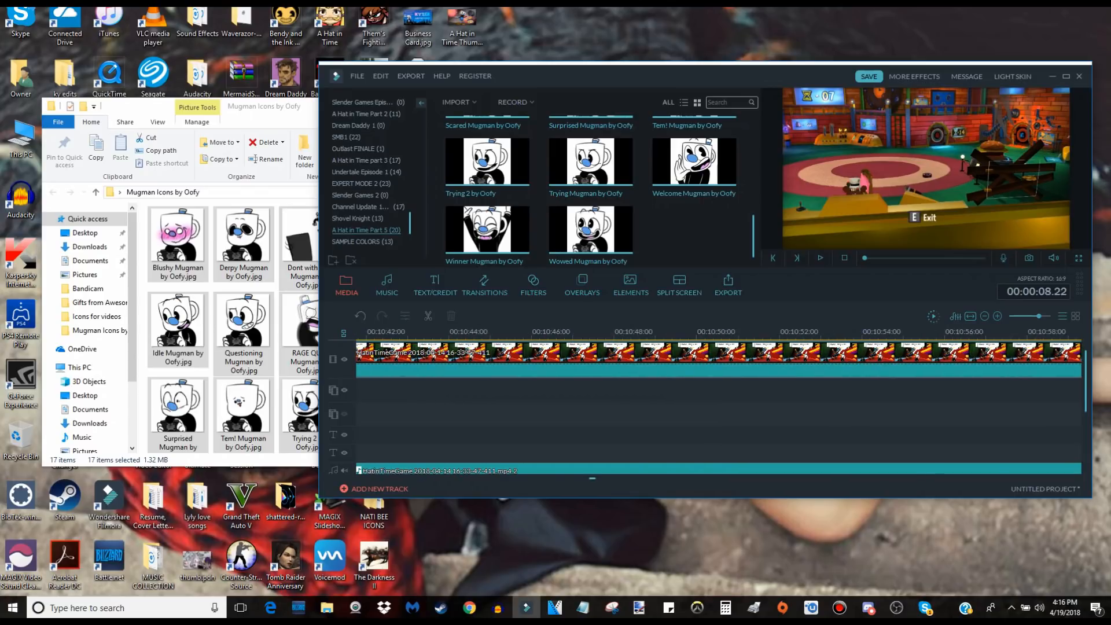
scroll(730, 407, left, 20)
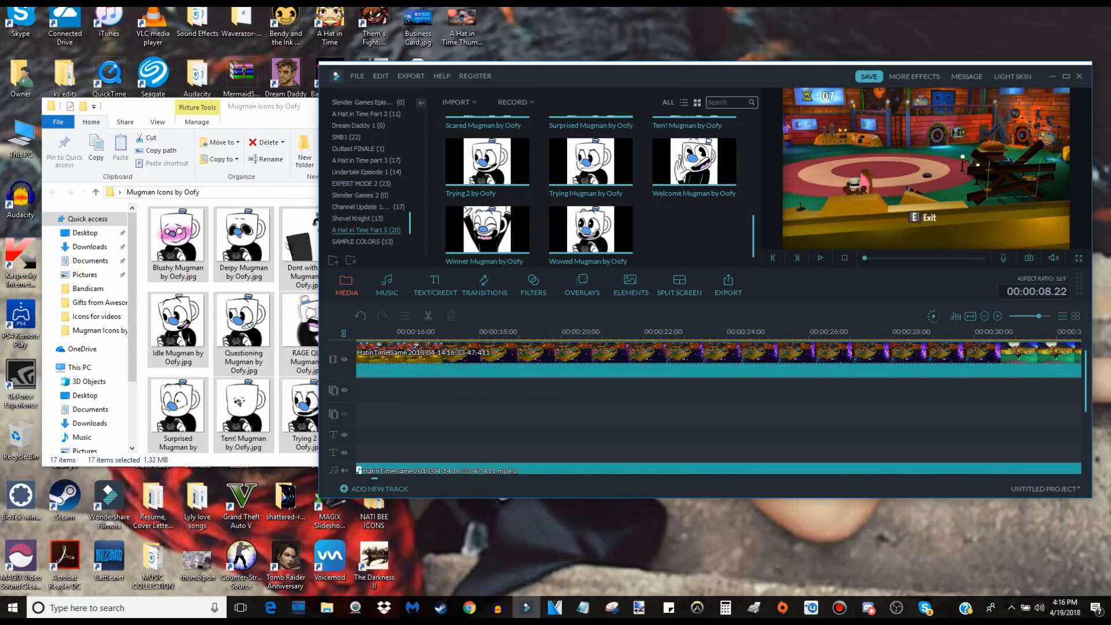
scroll(730, 407, left, 3)
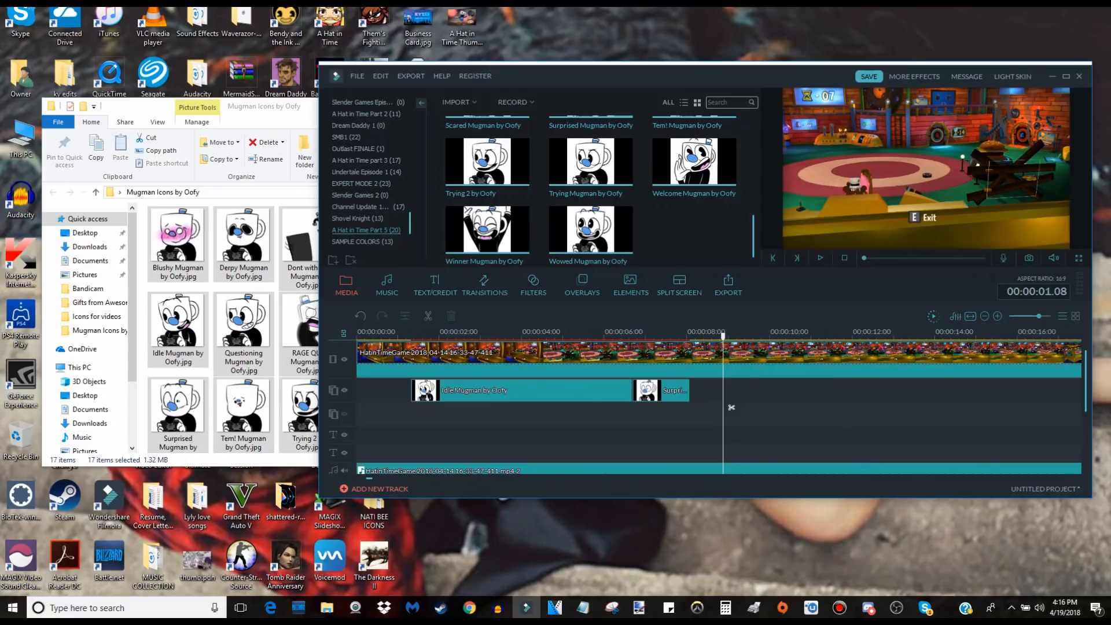
click(420, 405)
click(752, 391)
key(ctrl+v)
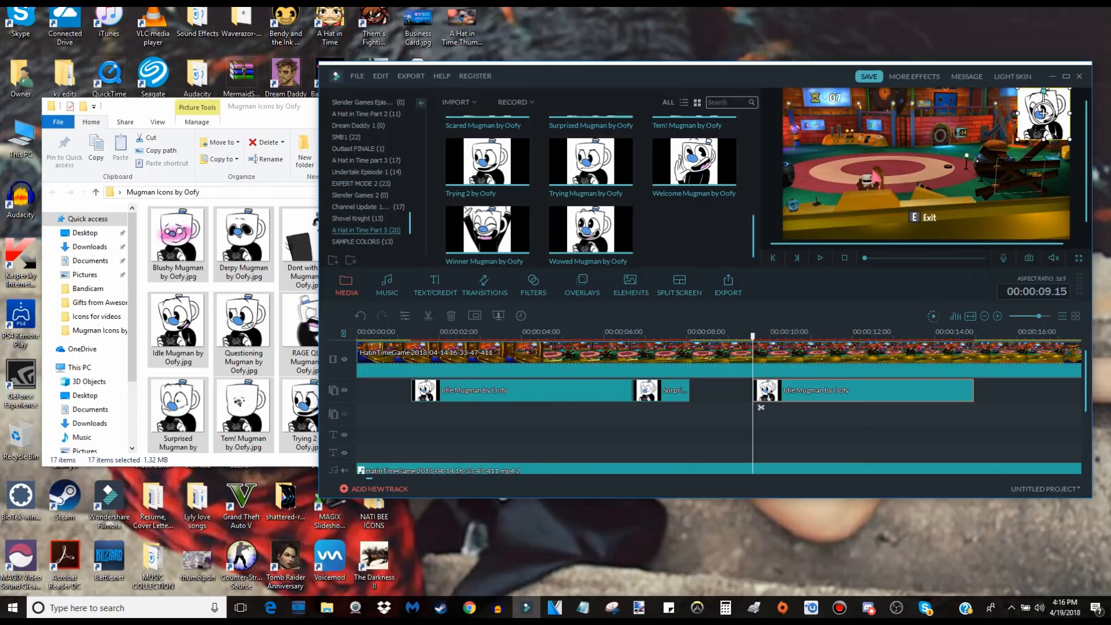
key(Delete)
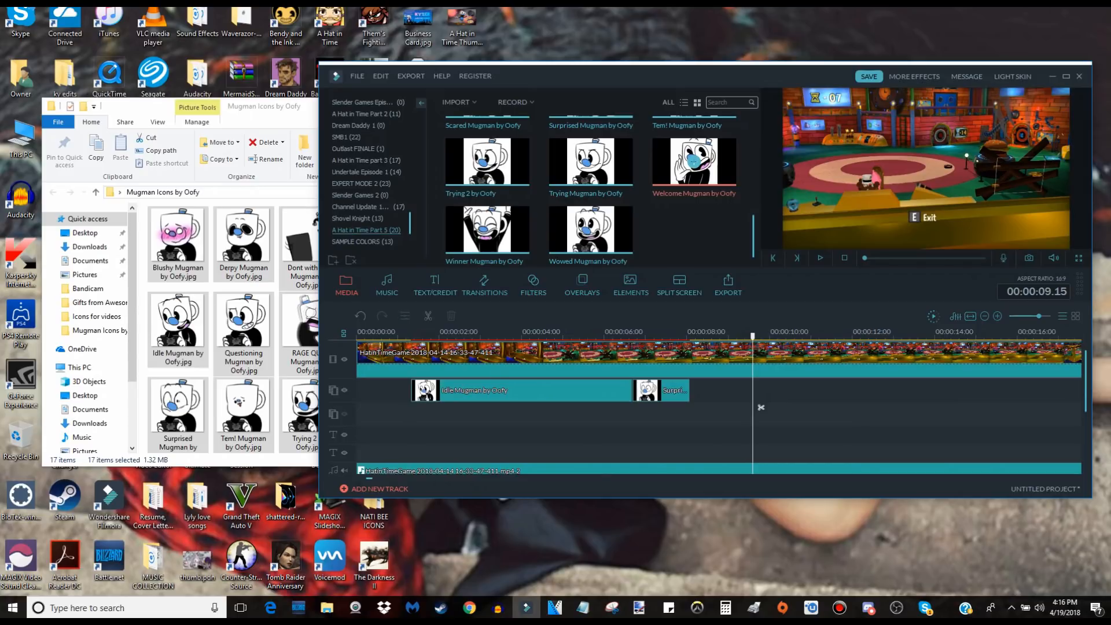
Place the Welcome Mugman icon right after the Surprised clip at 00:00:08.02 and shrink it into the frame's upper-right corner.
mouse_move(1039, 316)
mouse_down()
mouse_move(1012, 316)
mouse_move(1038, 316)
mouse_up()
drag(695, 161, 628, 390)
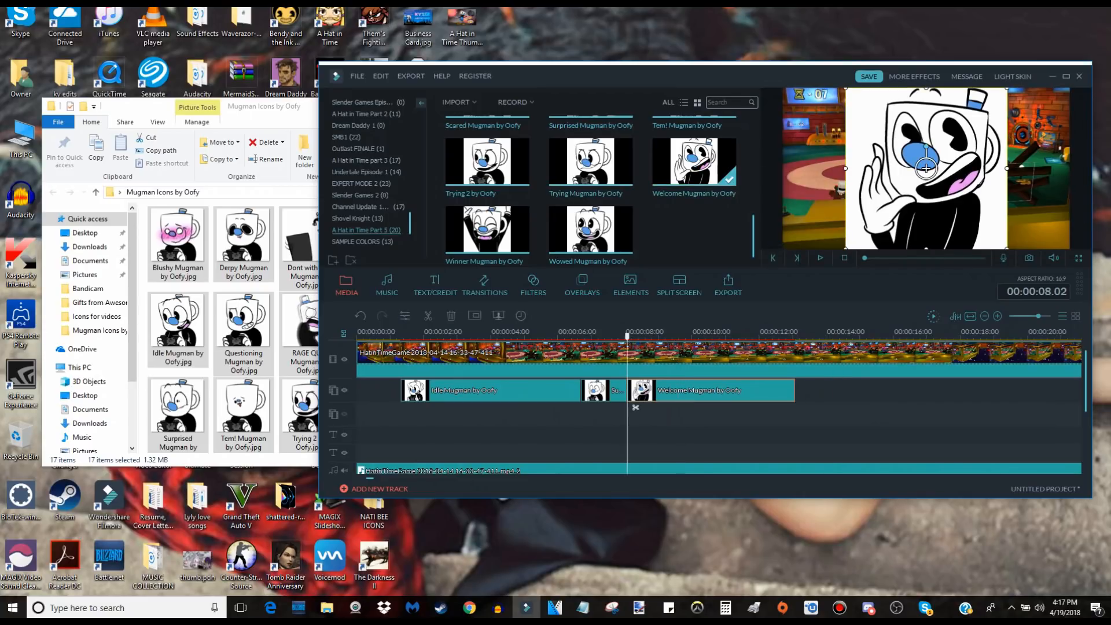
drag(931, 168, 1043, 114)
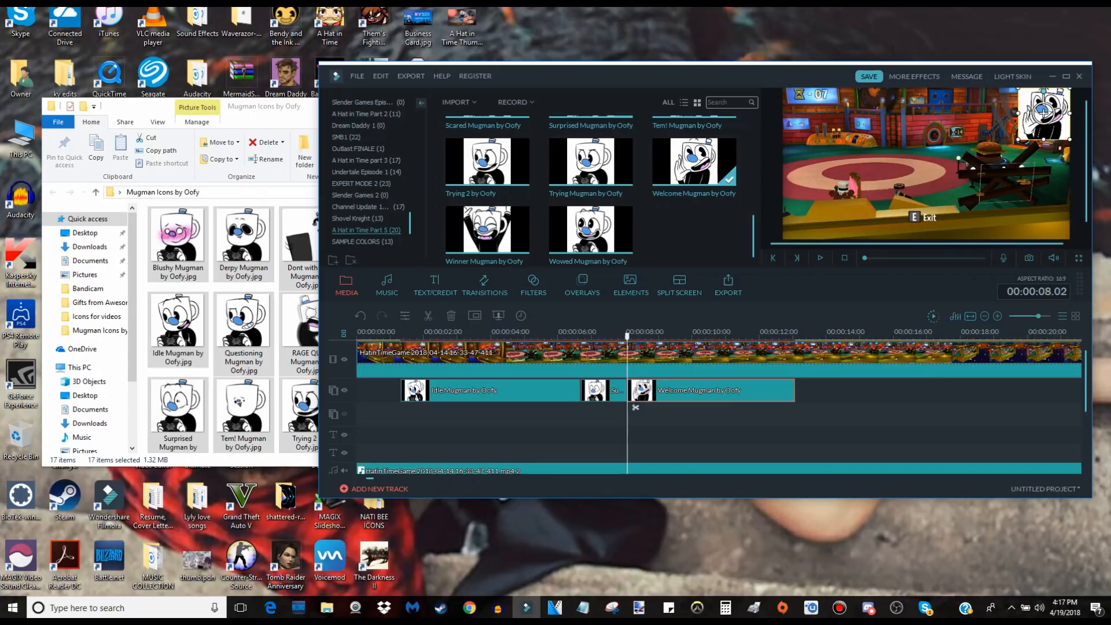
Play back from the start of the Surprised Mugman clip to check the switch to the Welcome icon.
click(603, 390)
key(space)
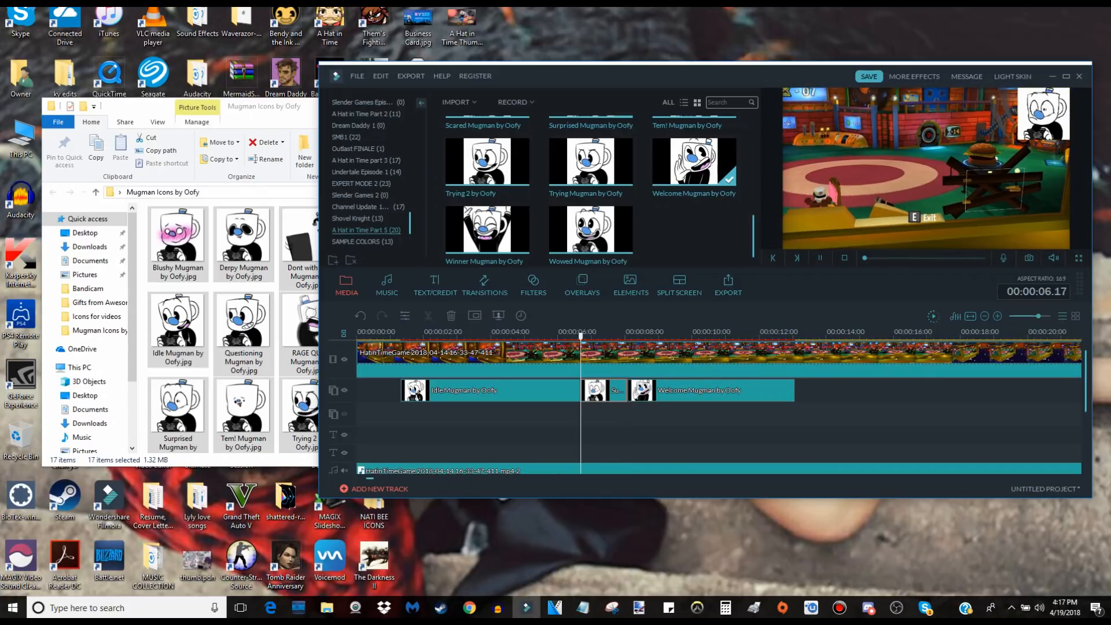
key(space)
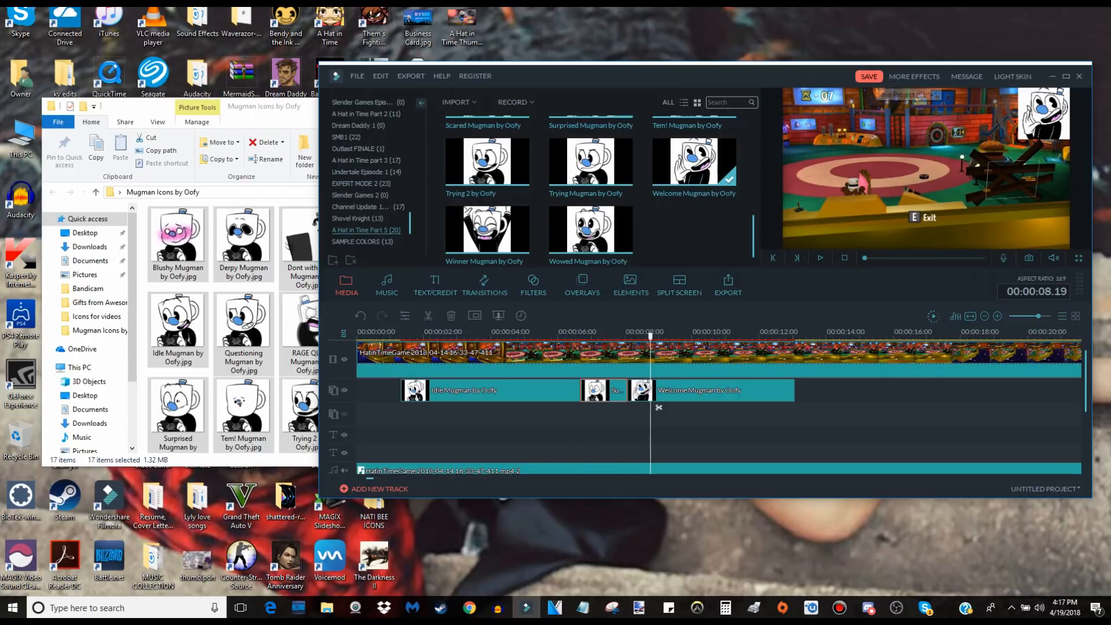
Save the project in the Projects folder under the name "Mugman Plays A Hat in Time part 5".
key(ctrl+s)
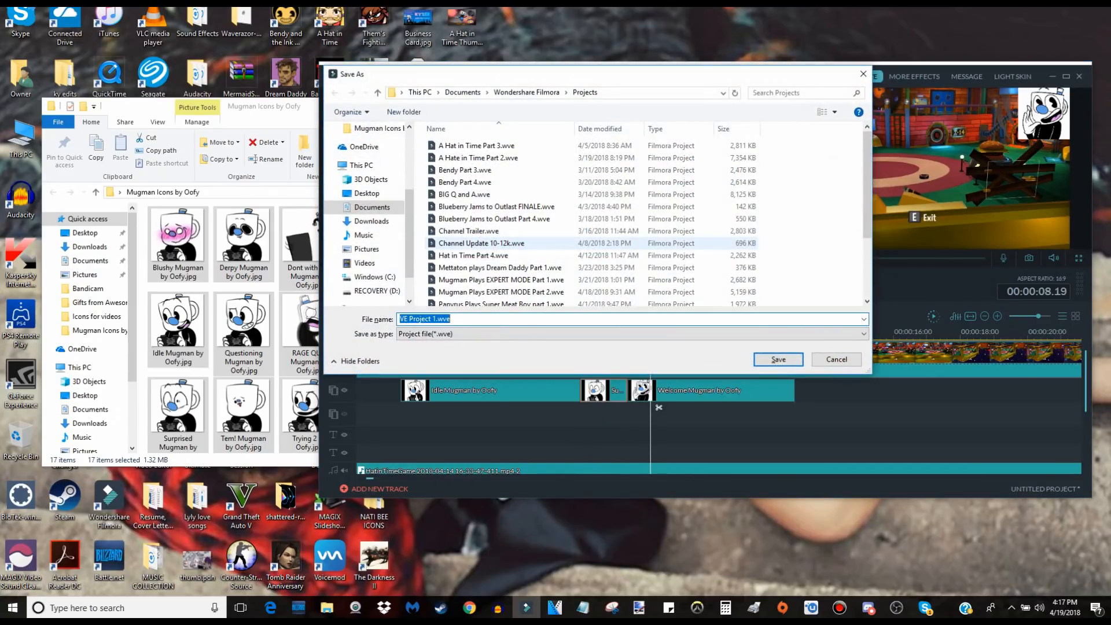
scroll(497, 220, down, 3)
scroll(498, 191, up, 3)
scroll(497, 191, down, 3)
scroll(497, 191, up, 3)
scroll(497, 191, down, 2)
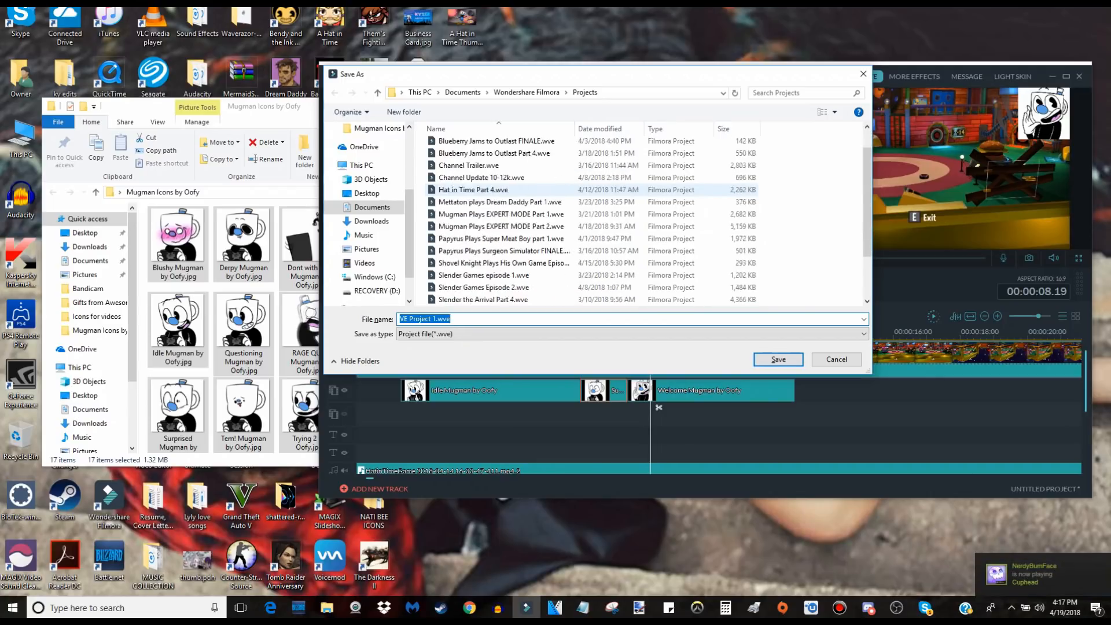
scroll(497, 220, down, 1)
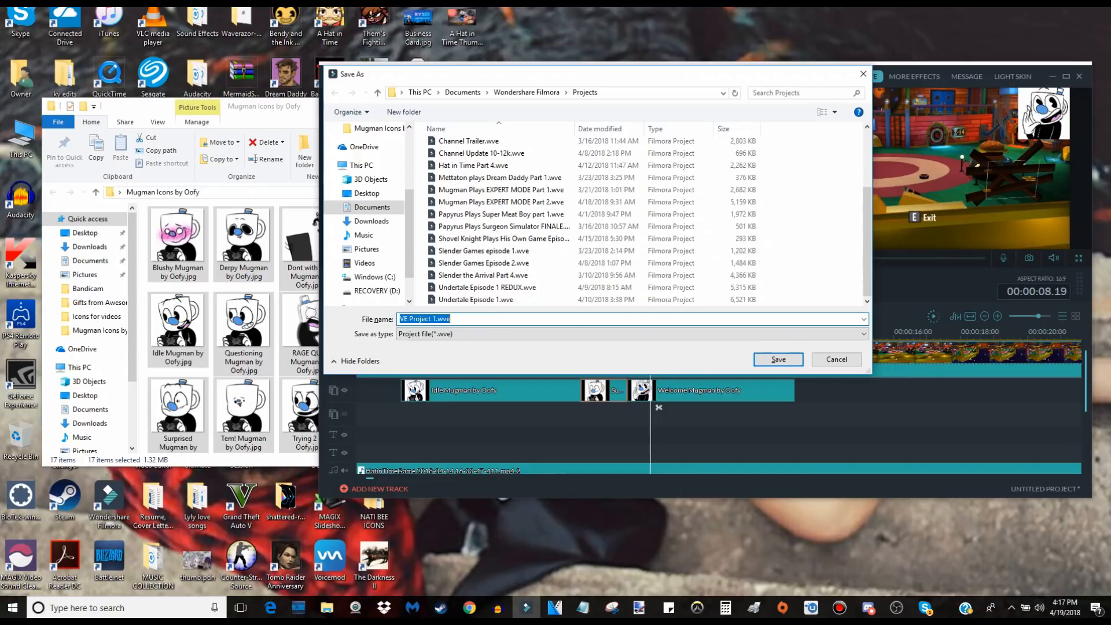
key(BackSpace)
text(Mugman Play)
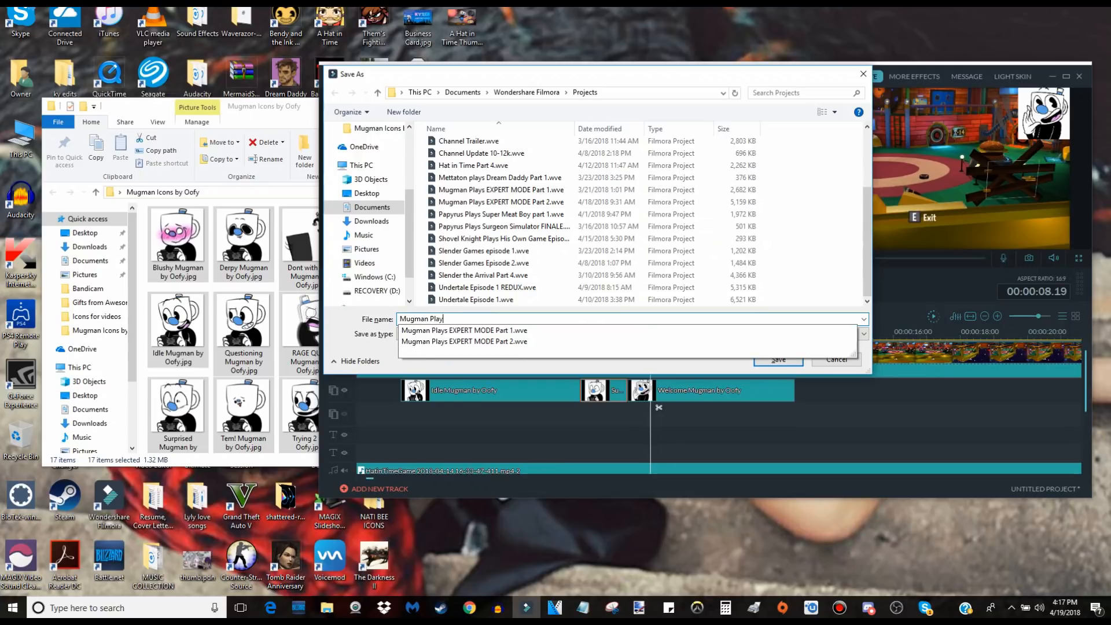
text(s A Hat in Ti)
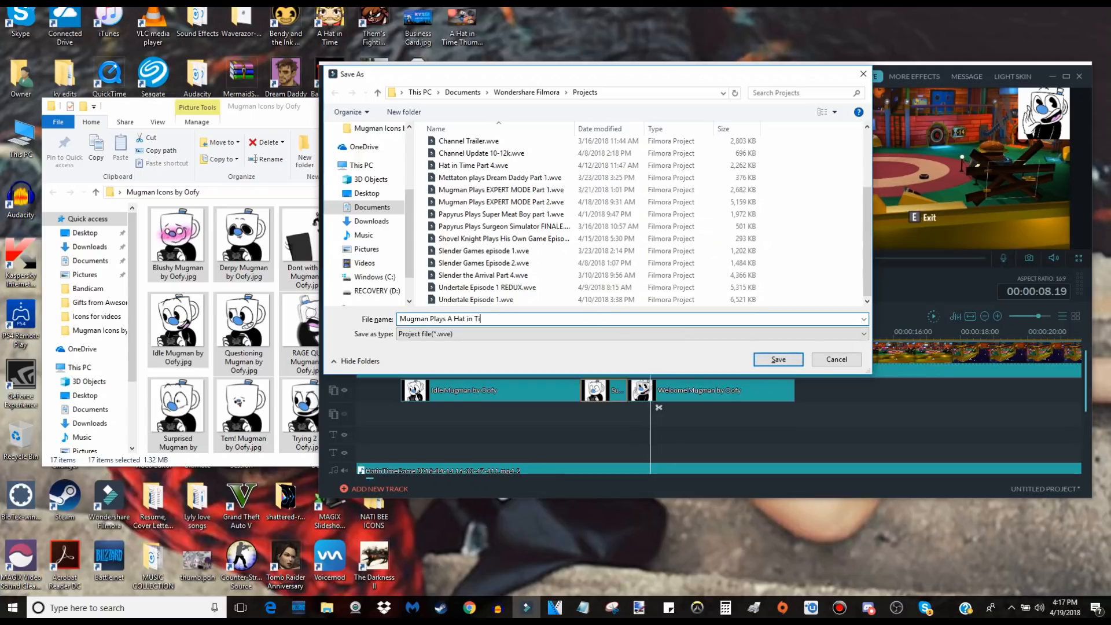
text(me part 5)
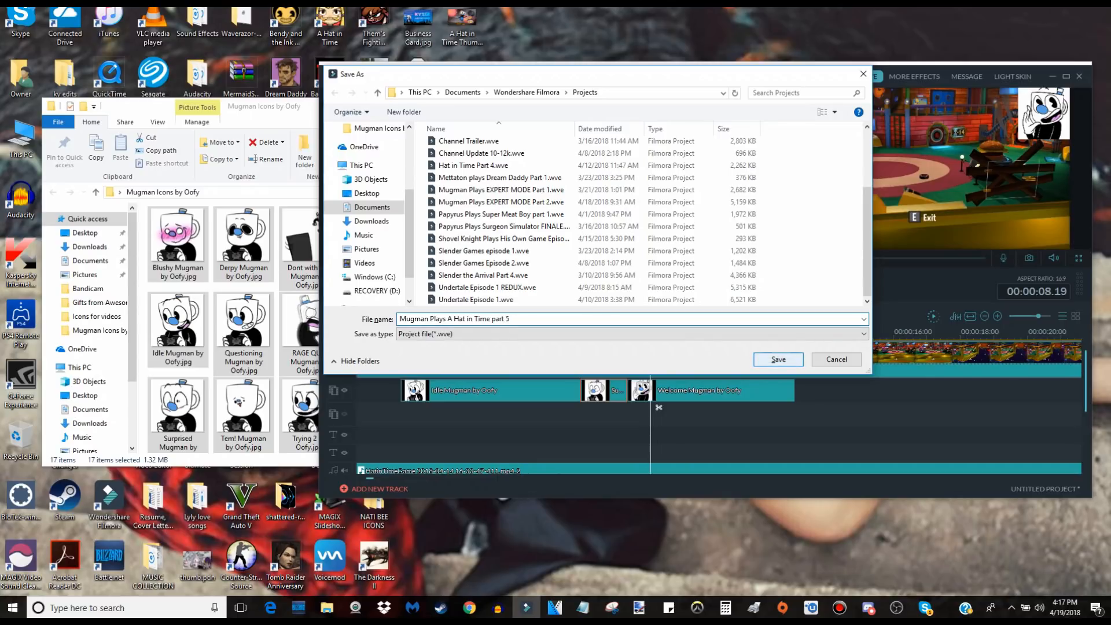
key(Return)
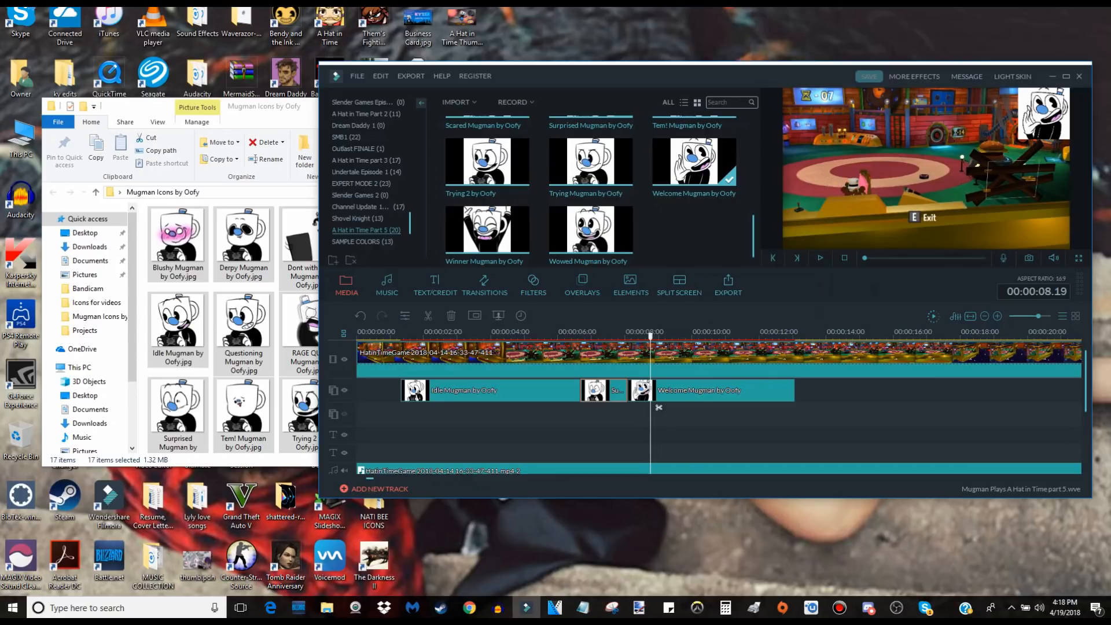
Play on to find where the welcome reaction ends, extend the Welcome Mugman clip and trim its end at 00:00:13.19.
key(space)
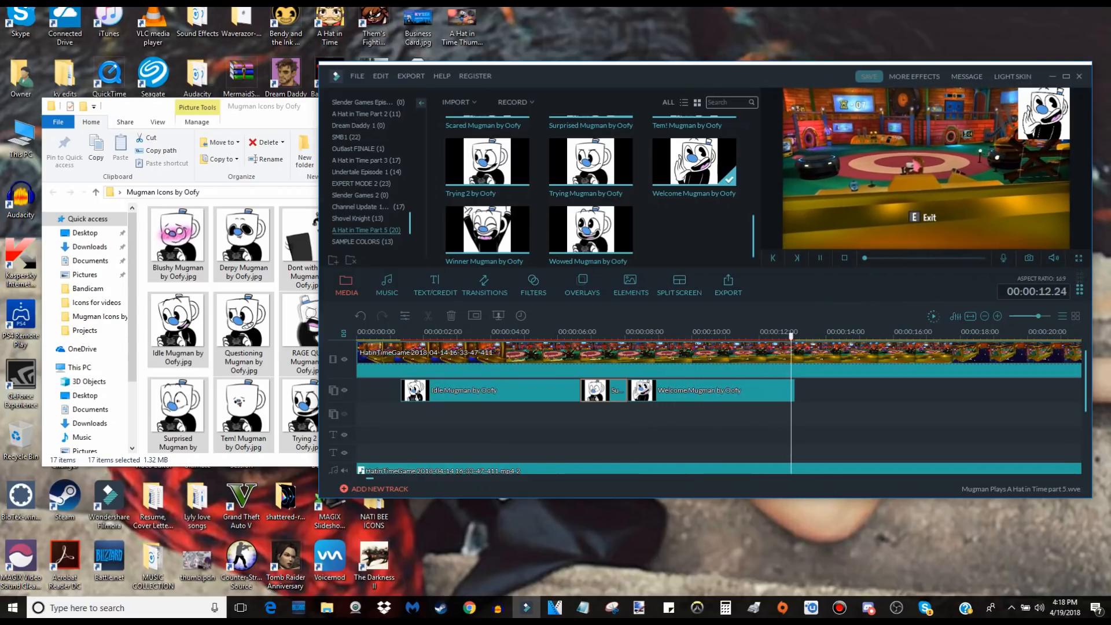
click(710, 391)
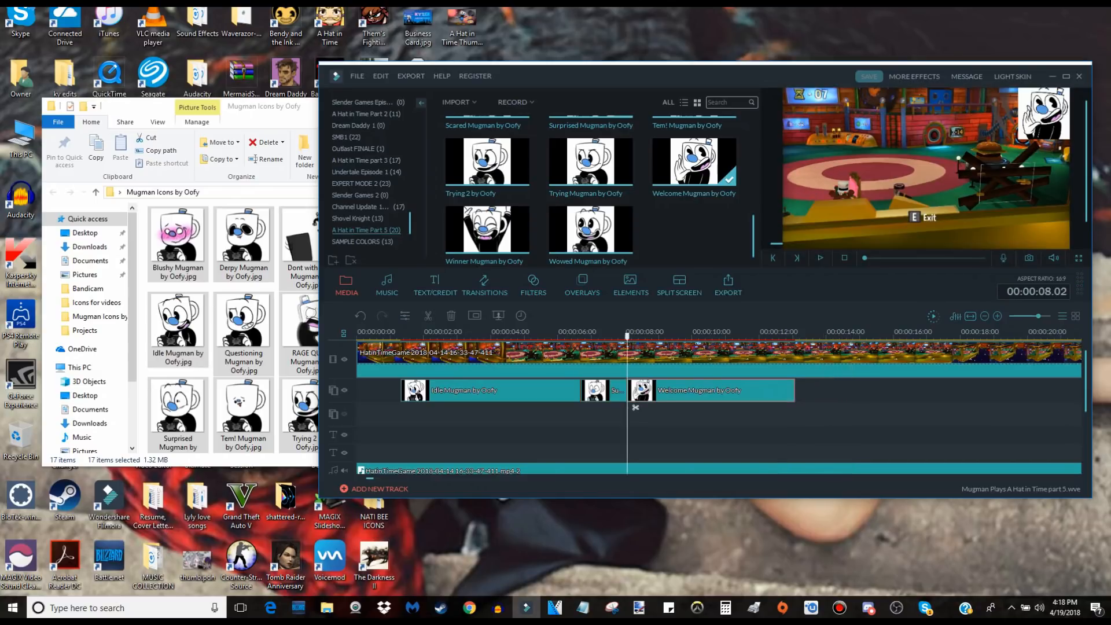
drag(794, 391, 816, 407)
key(space)
key(Right)
key(Right)
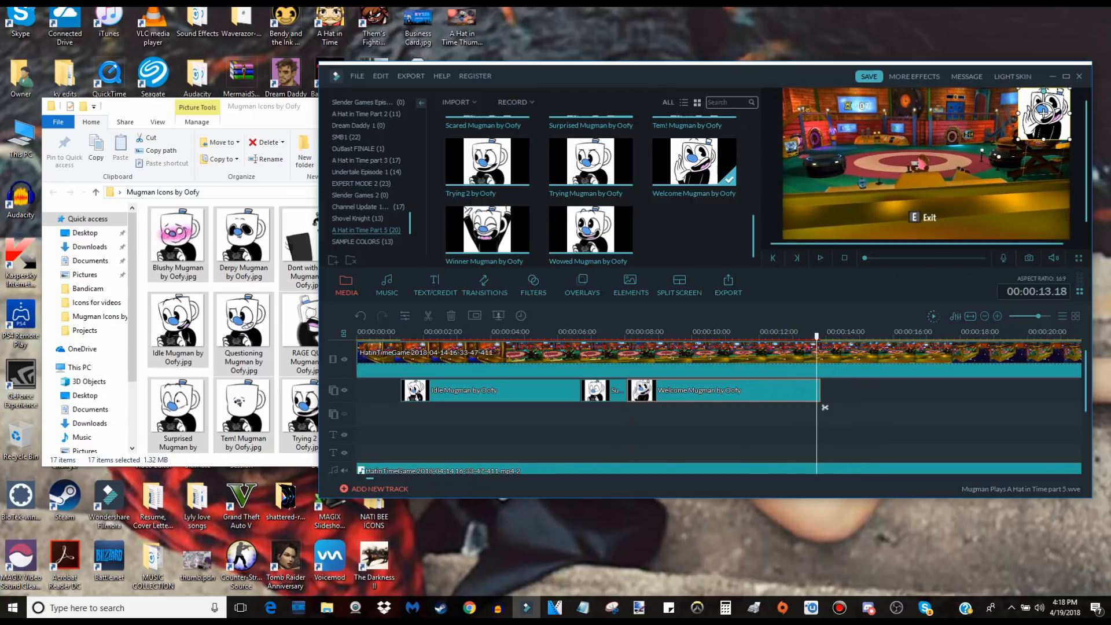
key(space)
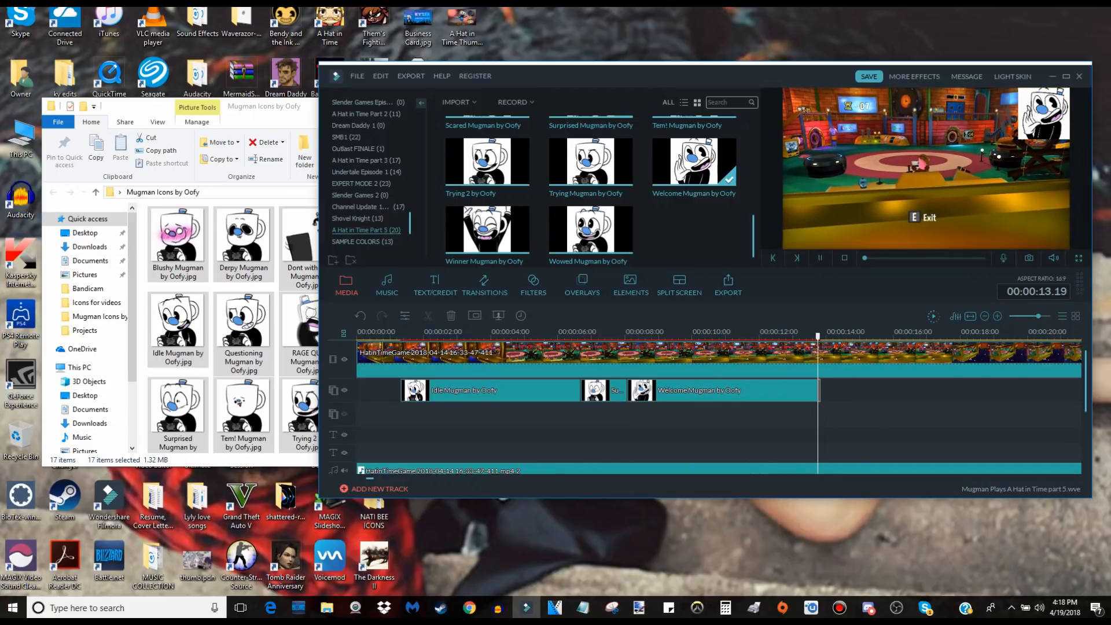
key(space)
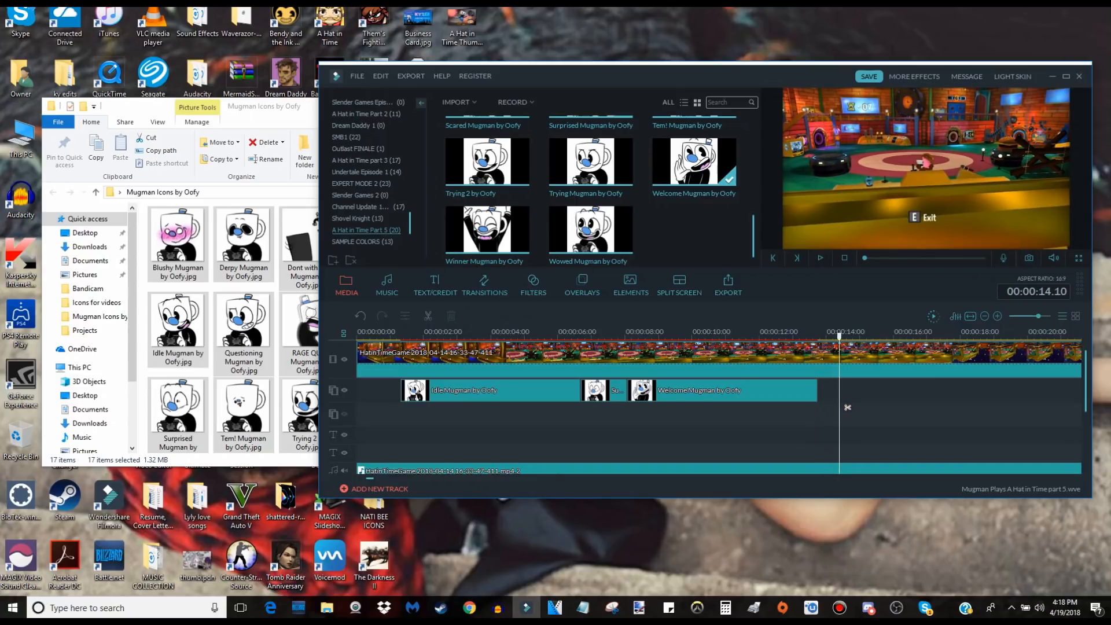
Find the Trying Mugman icon in the media library and place it directly after the Welcome clip at 00:00:13.19.
scroll(590, 191, up, 3)
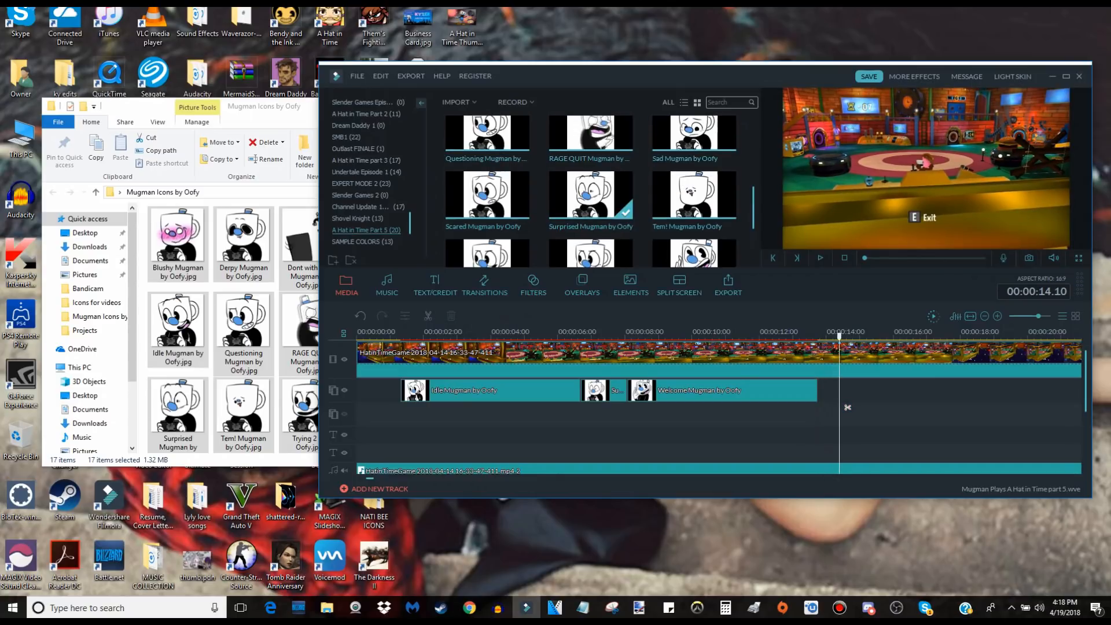
scroll(693, 229, up, 3)
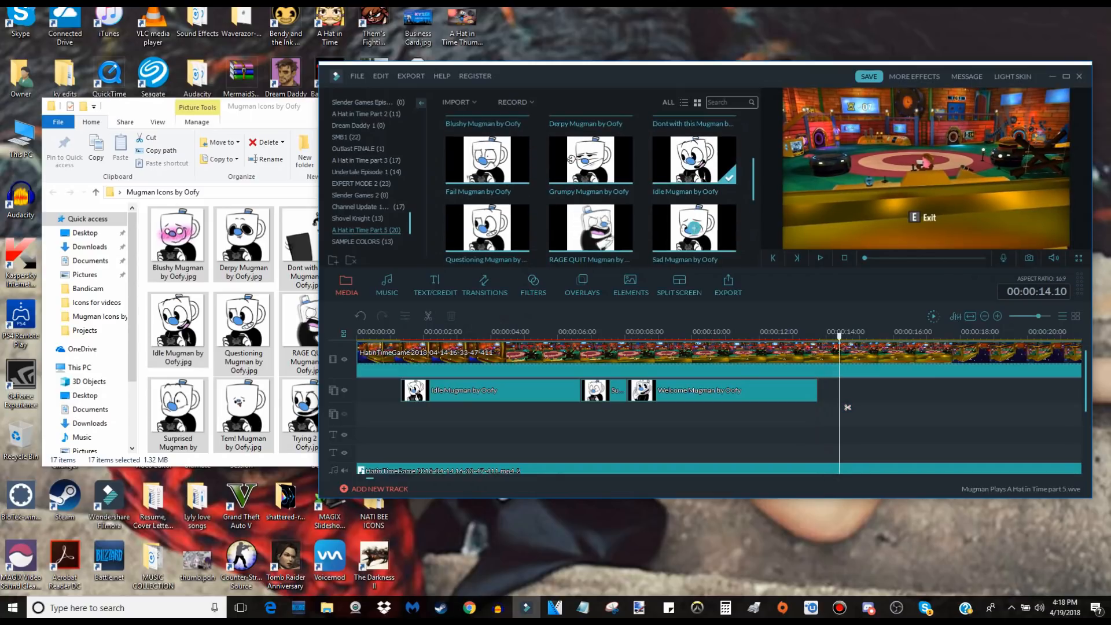
scroll(694, 229, up, 3)
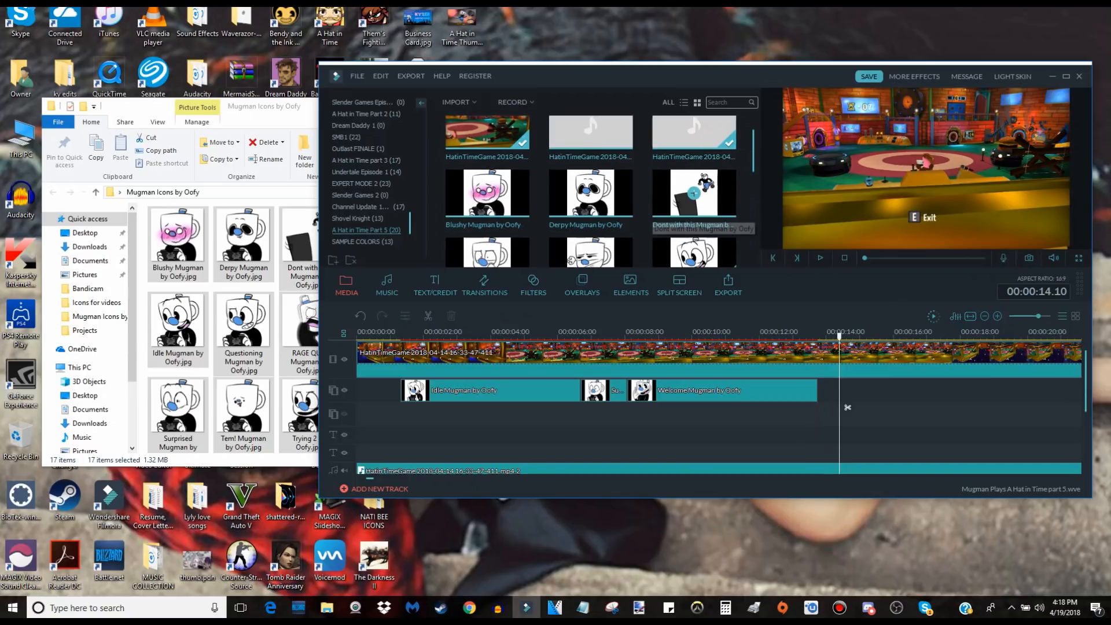
scroll(694, 229, down, 10)
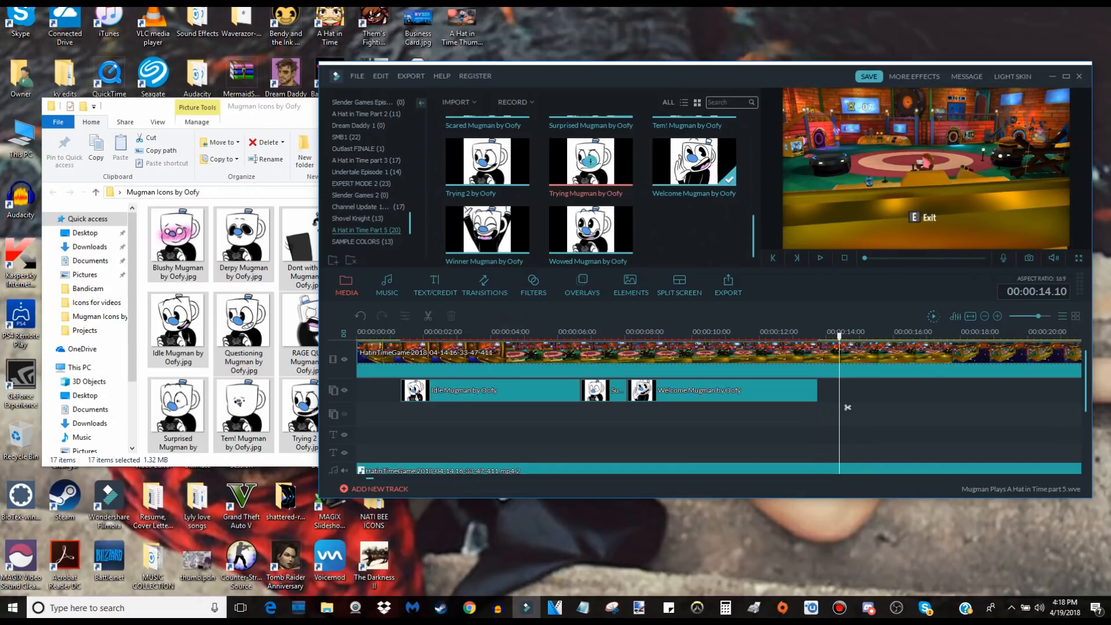
click(590, 161)
mouse_move(839, 390)
mouse_down()
mouse_move(818, 391)
mouse_move(844, 405)
mouse_up()
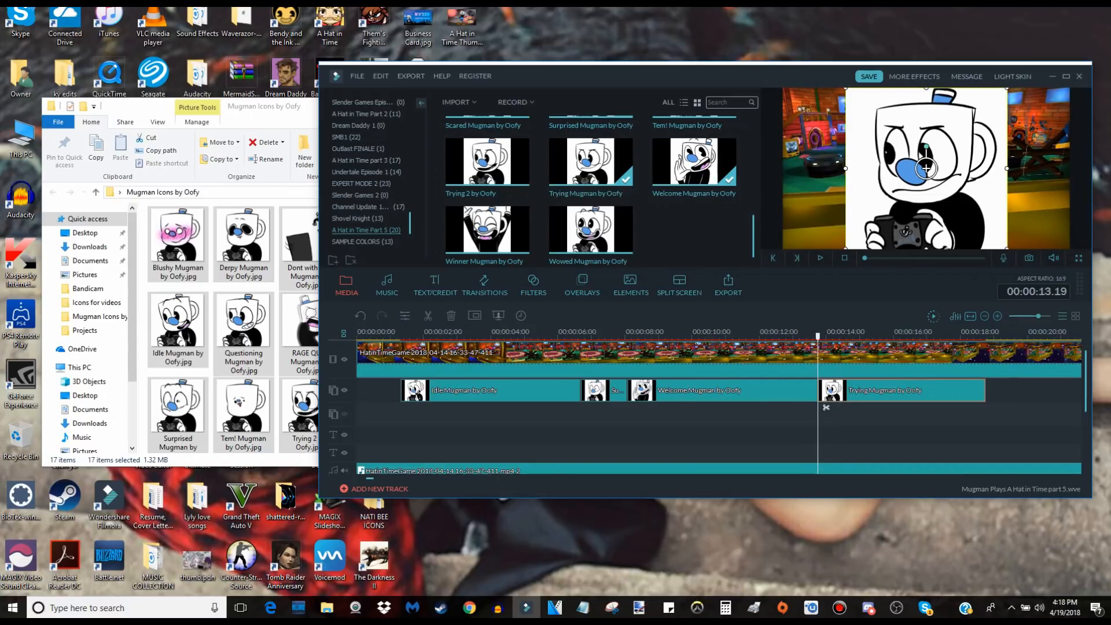
Shrink the Trying Mugman icon into the frame's upper-right corner and fine-adjust it to match the previous icons.
drag(926, 168, 989, 168)
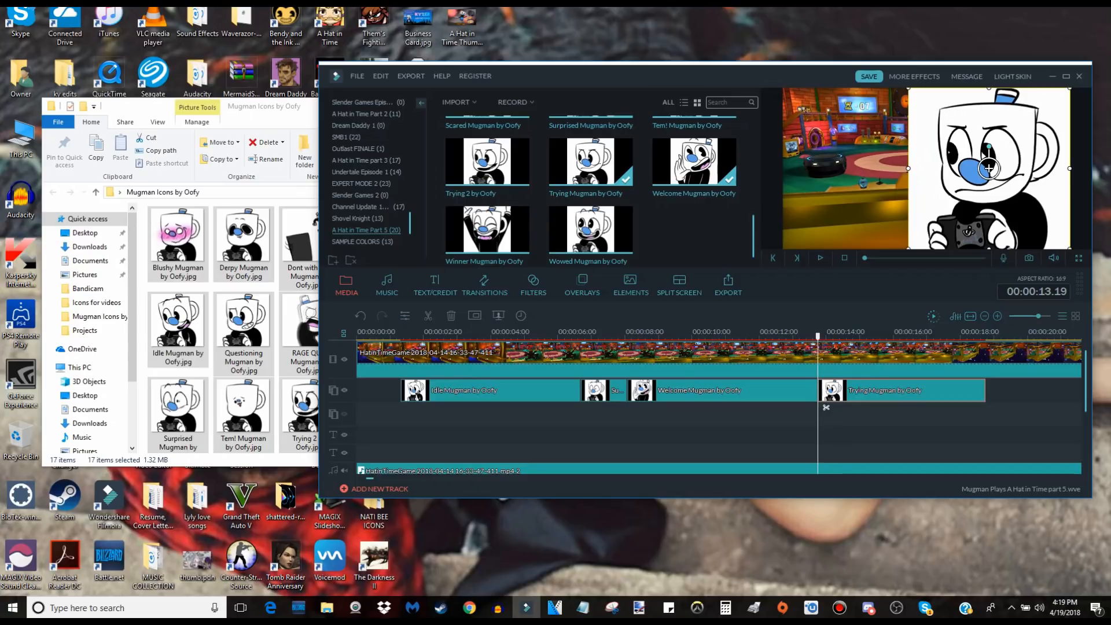
drag(989, 168, 1042, 114)
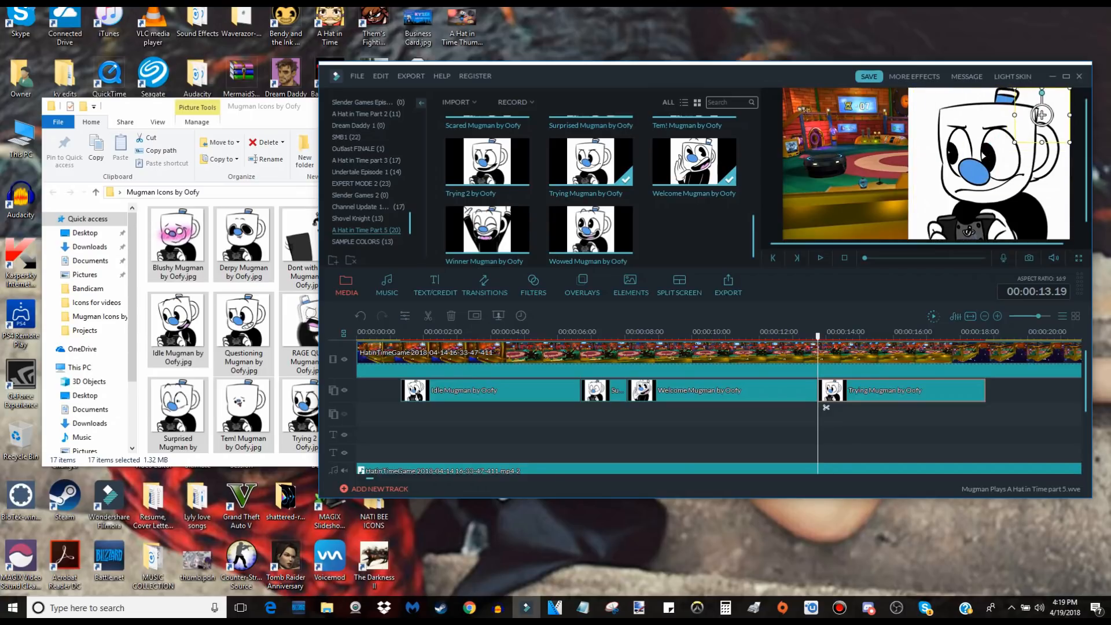
drag(825, 407, 635, 407)
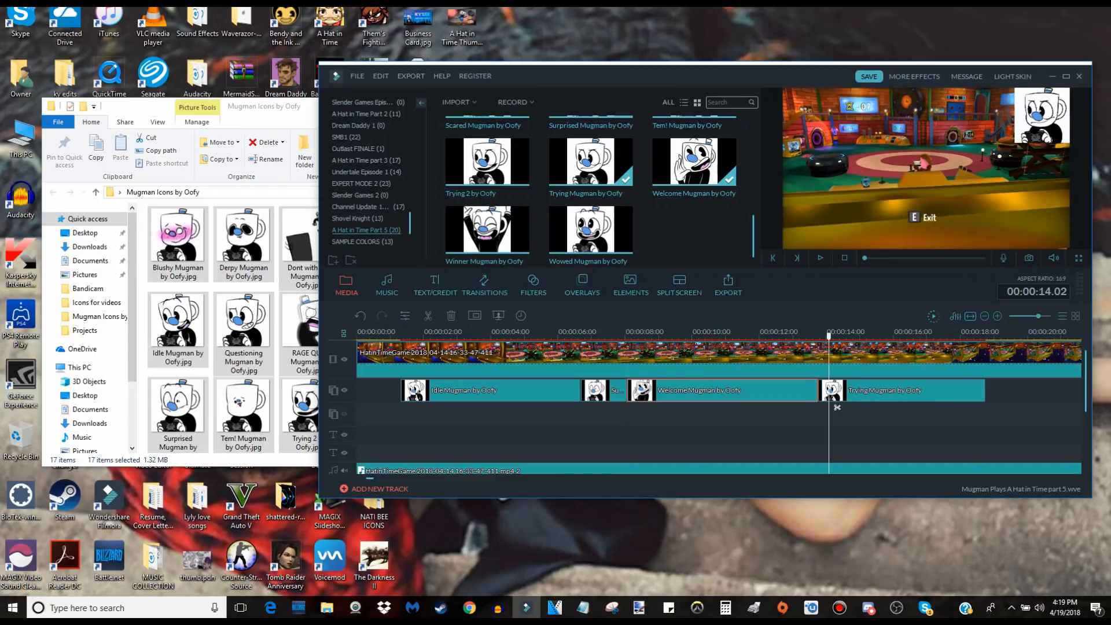
mouse_move(837, 407)
mouse_down()
mouse_move(794, 407)
mouse_move(840, 407)
mouse_up()
click(834, 400)
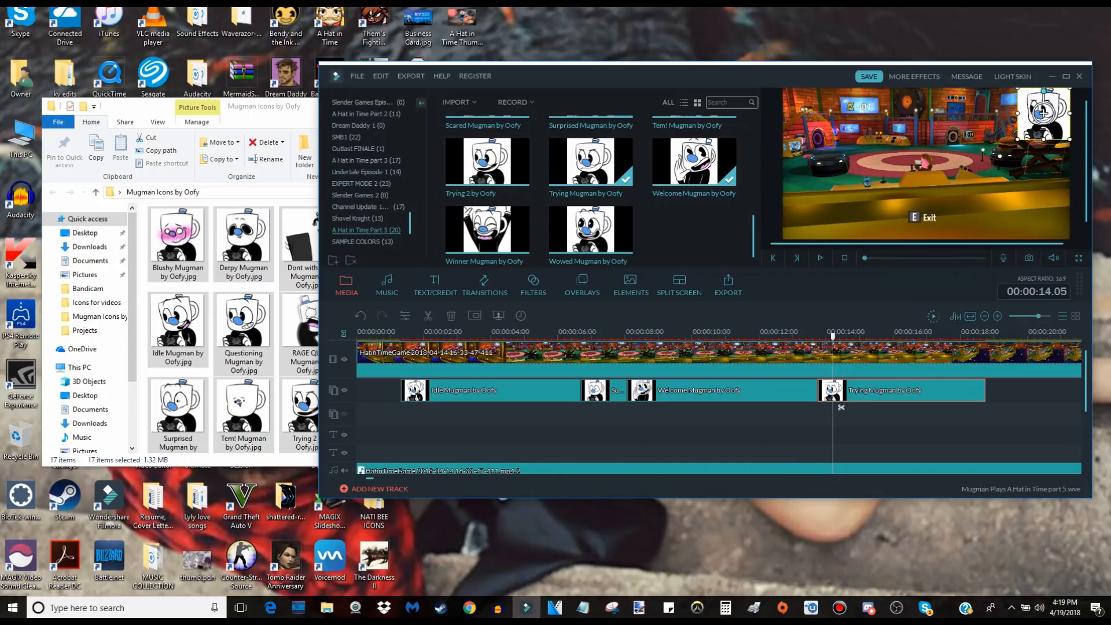
Replay the switch from the Welcome icon to the Trying icon and save the project.
click(793, 332)
key(space)
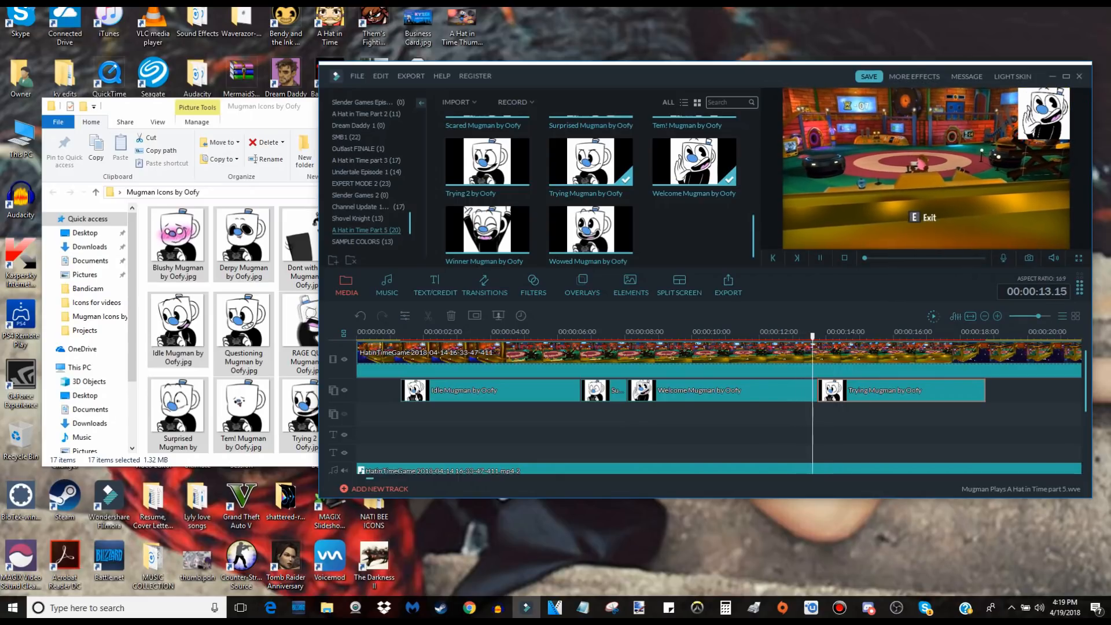
key(space)
click(868, 77)
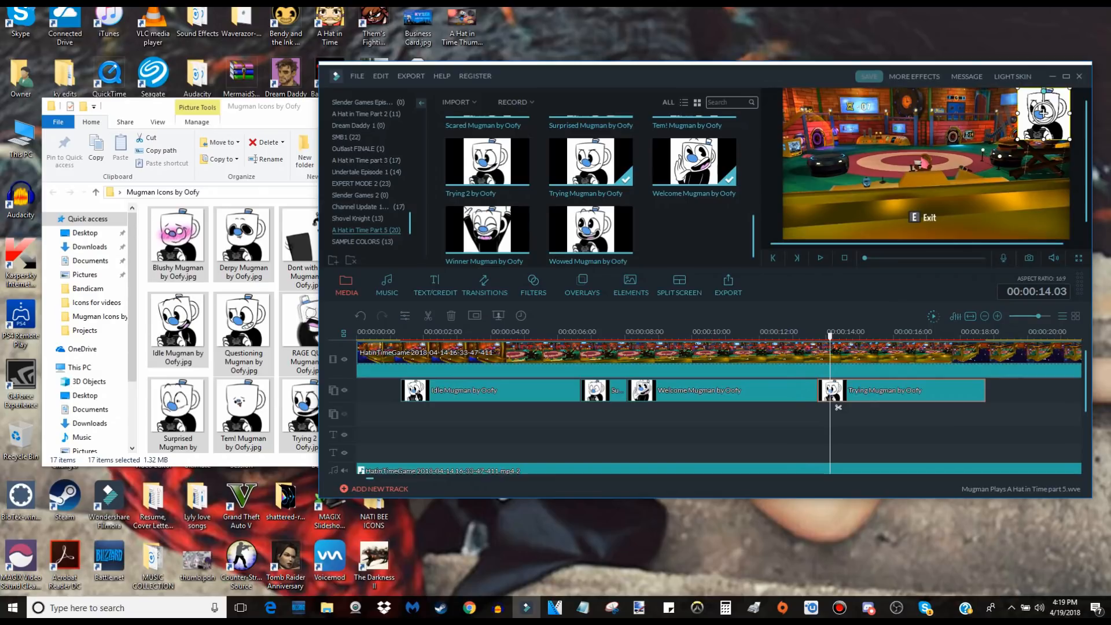
Play the edited sequence from near its beginning to the end of the Trying clip and bring the Mugman Icons folder forward.
click(396, 332)
key(space)
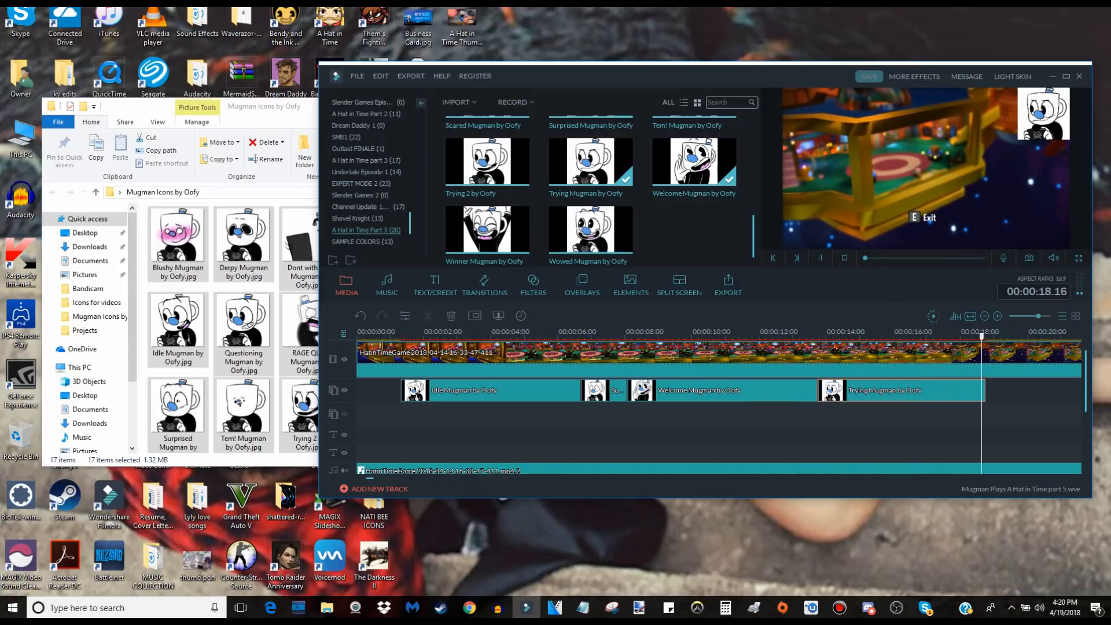
key(space)
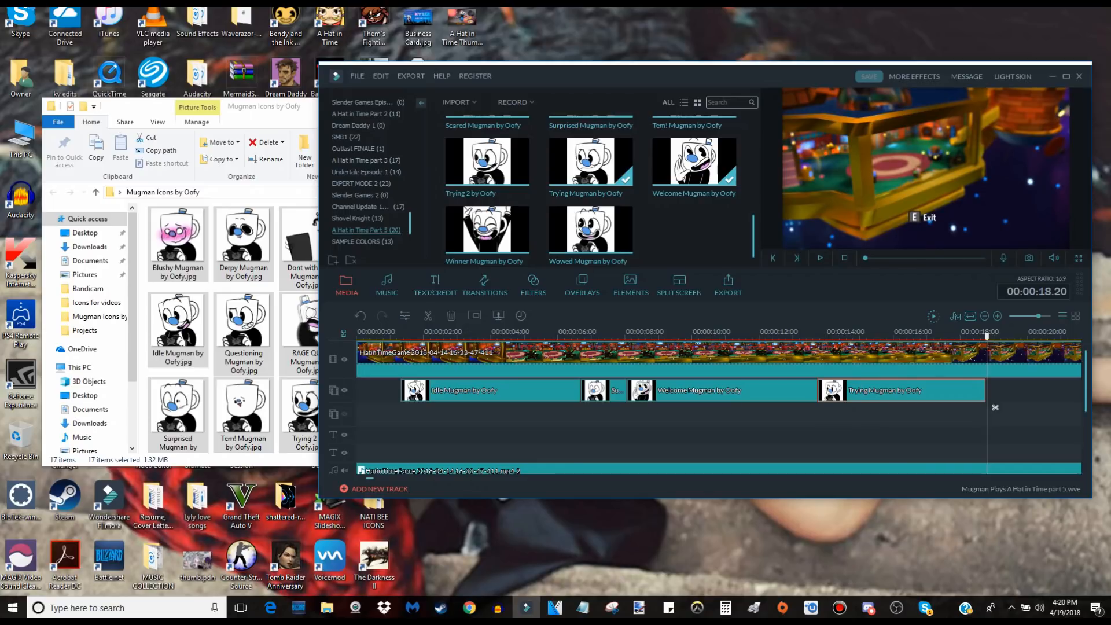
click(289, 106)
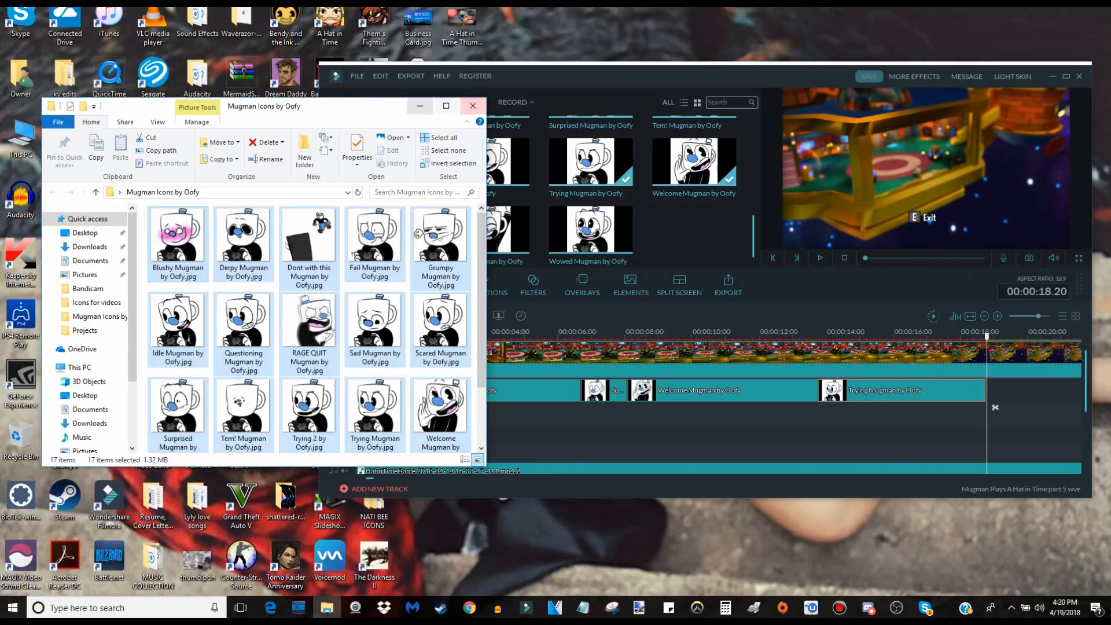
Put away the Mugman Icons folder, view the Kyzer Icons folder's images, and close it.
click(420, 106)
drag(516, 81, 618, 85)
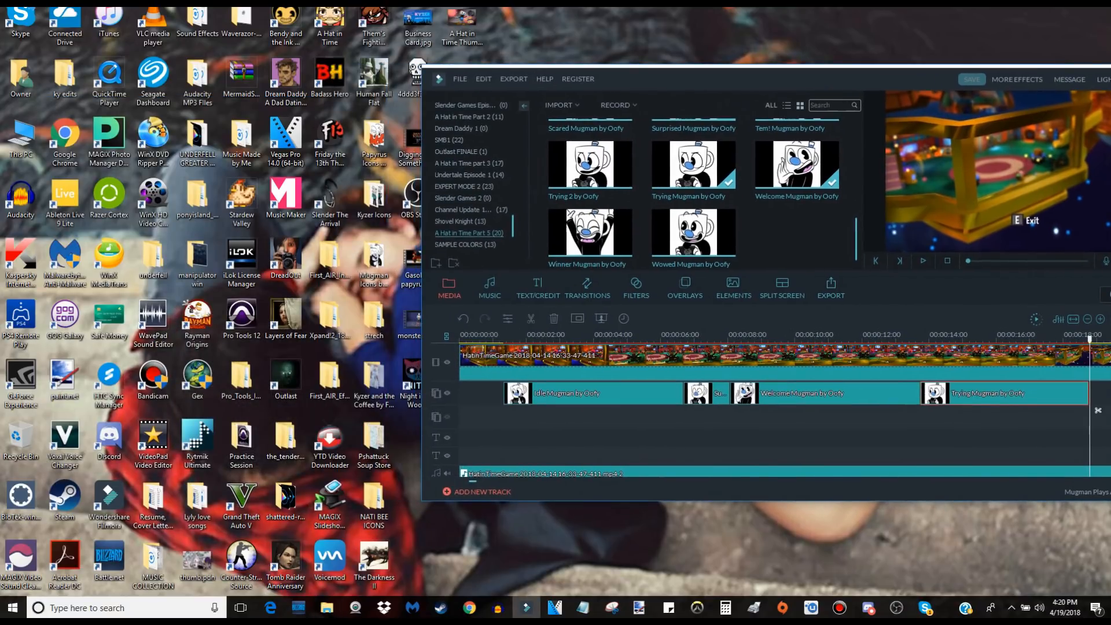
double_click(374, 194)
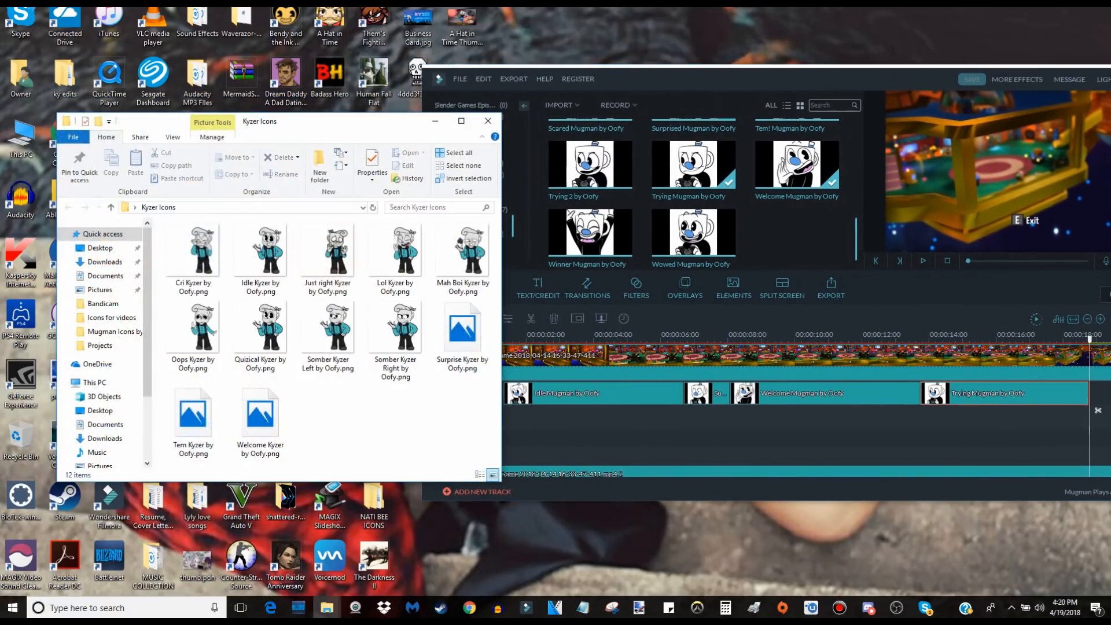
drag(827, 75, 690, 79)
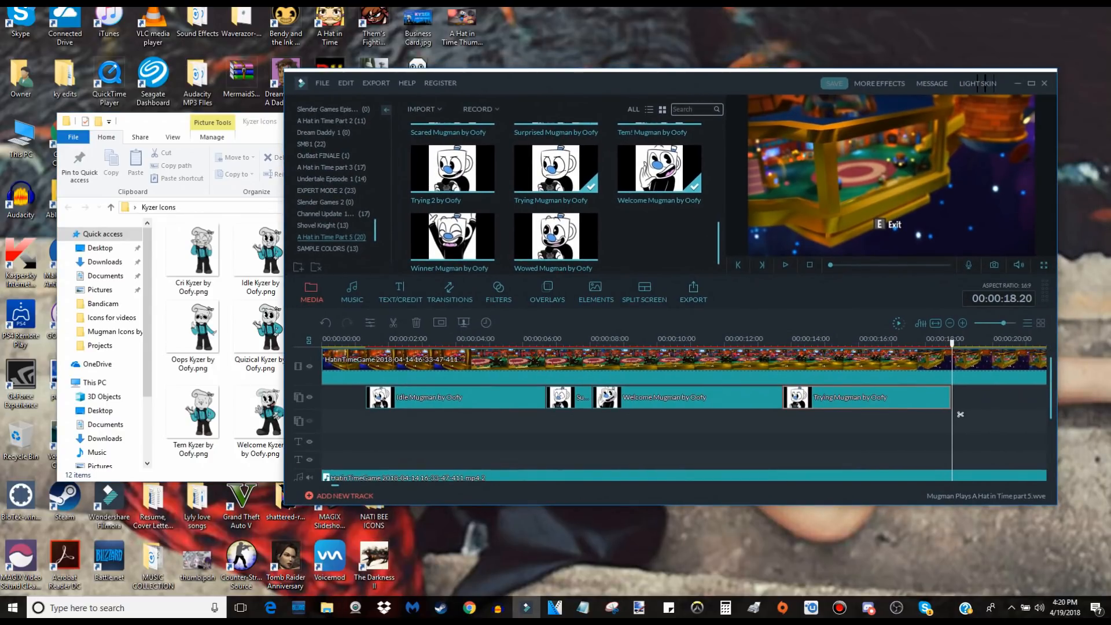
click(267, 200)
click(490, 119)
View the images in the Papyrus Icons folder, close it, and bring the video editor back into full view.
drag(495, 86, 614, 95)
double_click(374, 145)
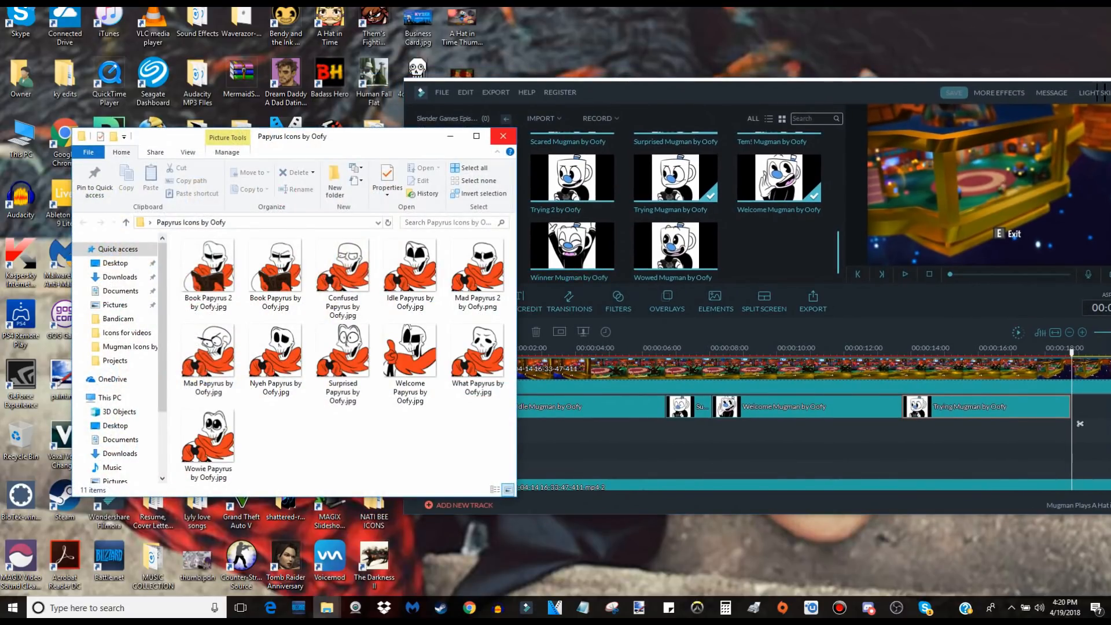
click(502, 136)
drag(626, 95, 369, 98)
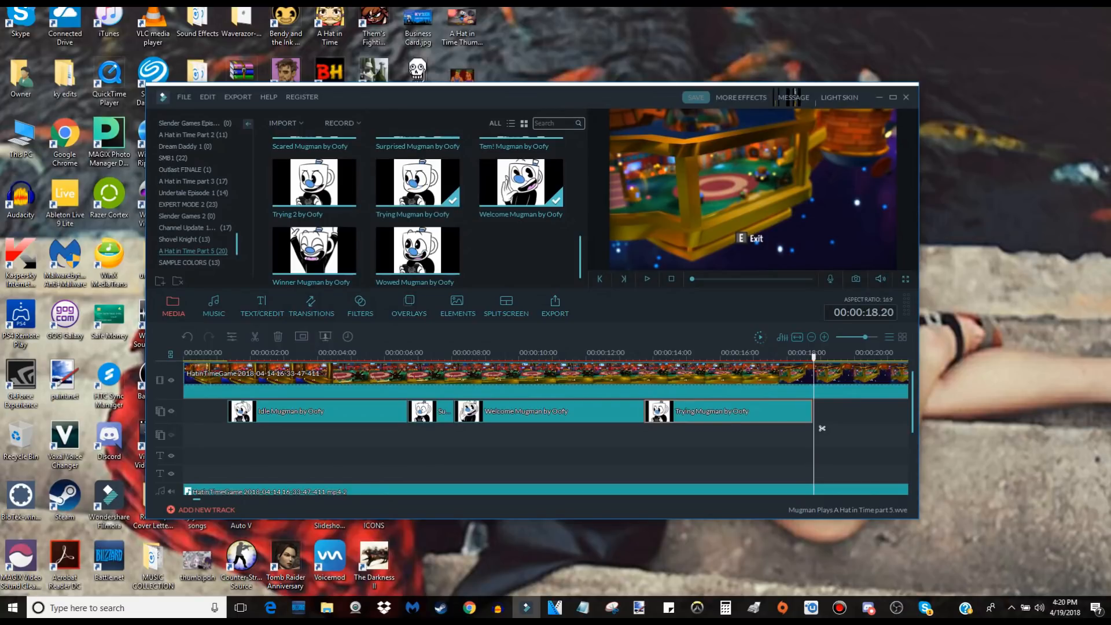
Look over the music library and the title categories, previewing Opener 1 and Credits 1.
click(213, 306)
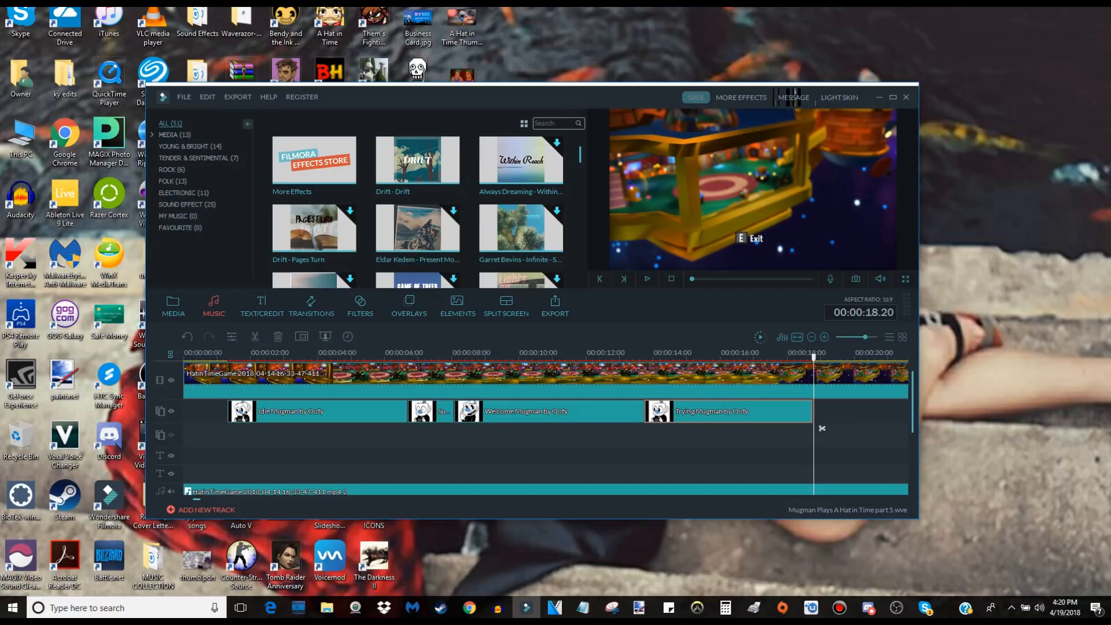
click(262, 305)
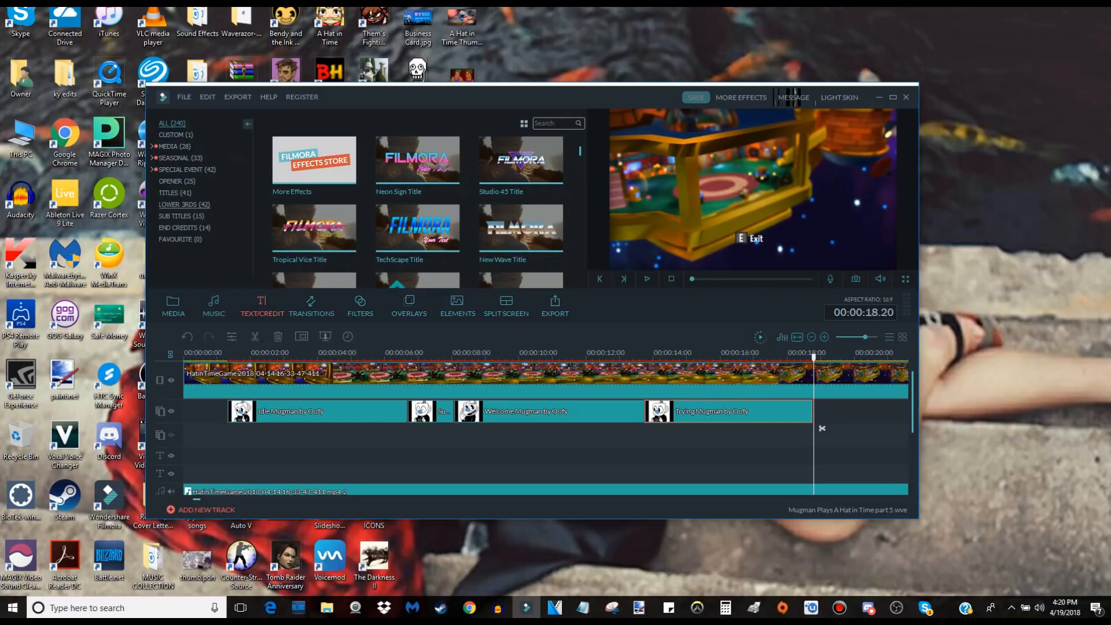
click(177, 181)
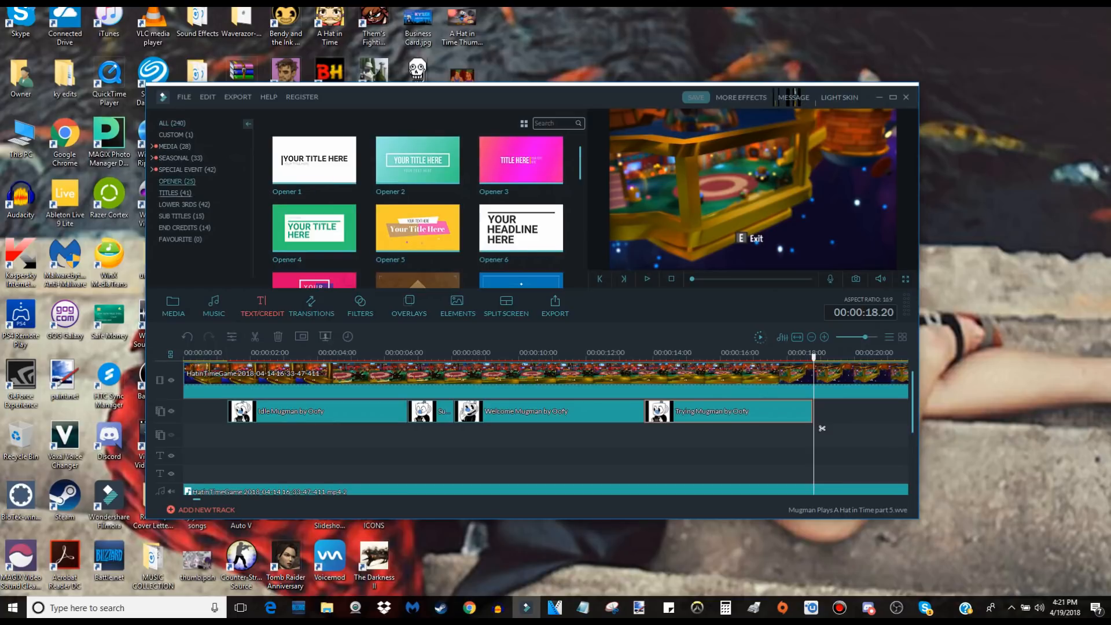
click(314, 160)
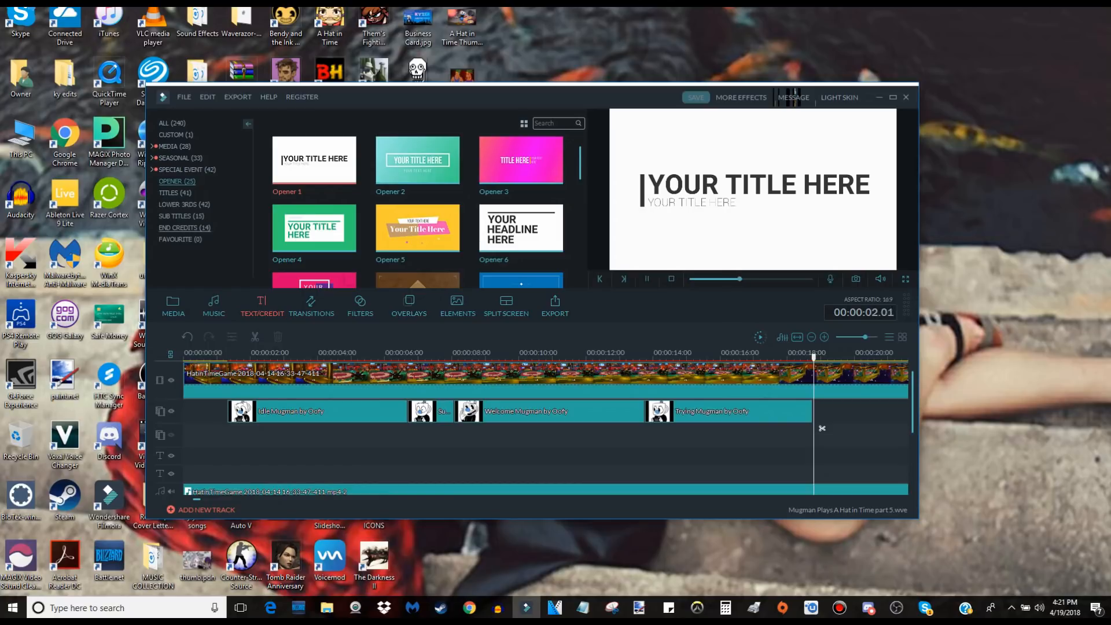
click(184, 228)
click(314, 159)
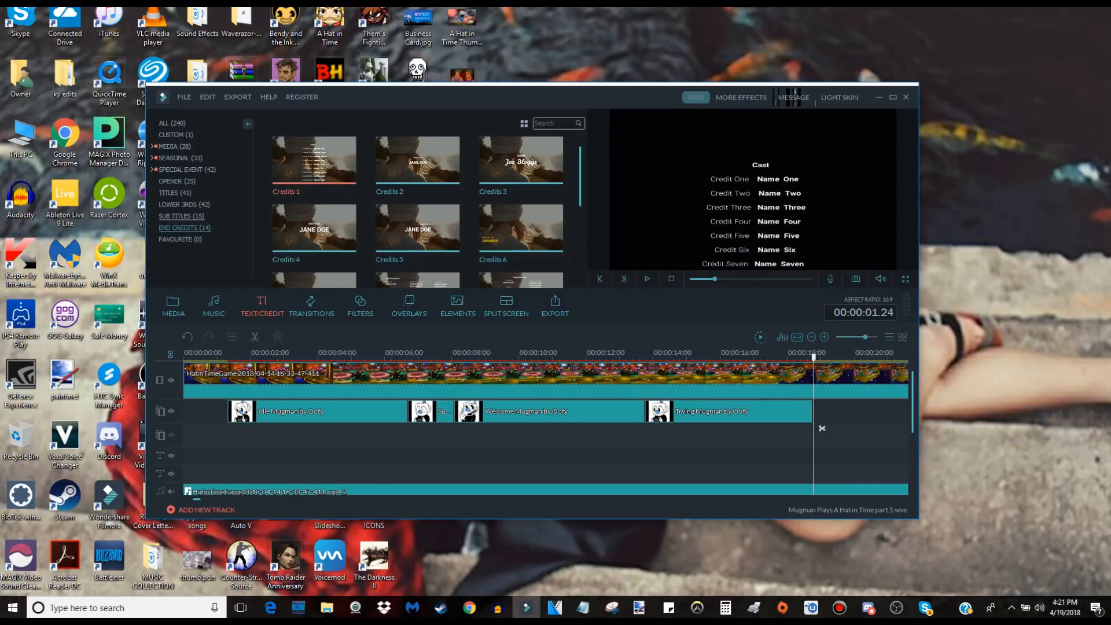
Place the Subtitles 1 preset on the text track beneath the Trying Mugman clip at 00:00:13.19 and open its advanced text editor.
click(181, 215)
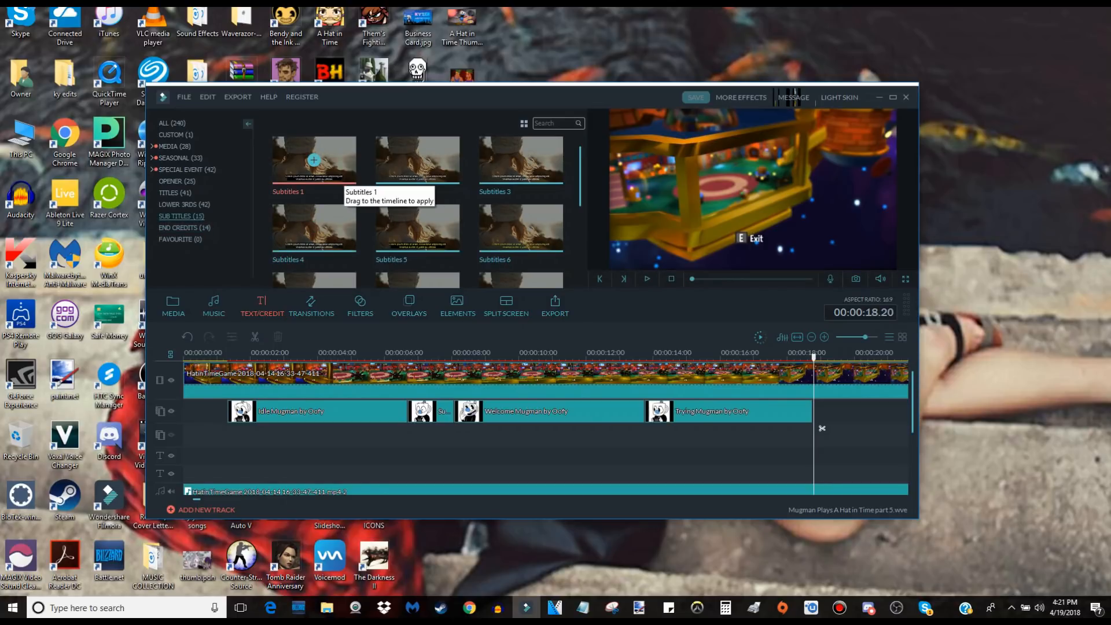
drag(313, 160, 649, 456)
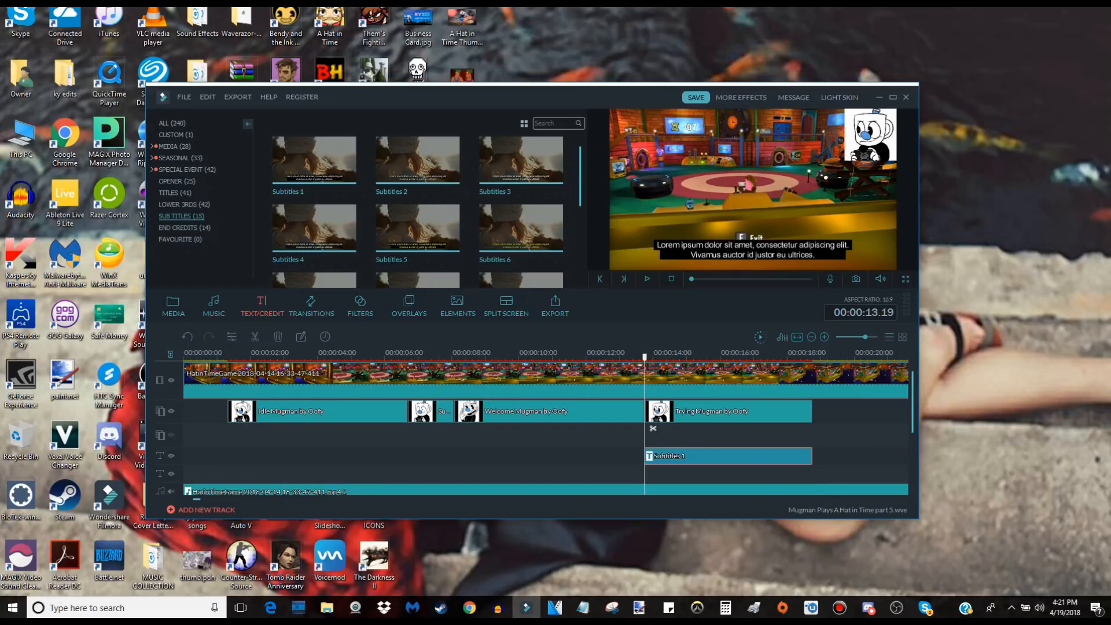
double_click(688, 456)
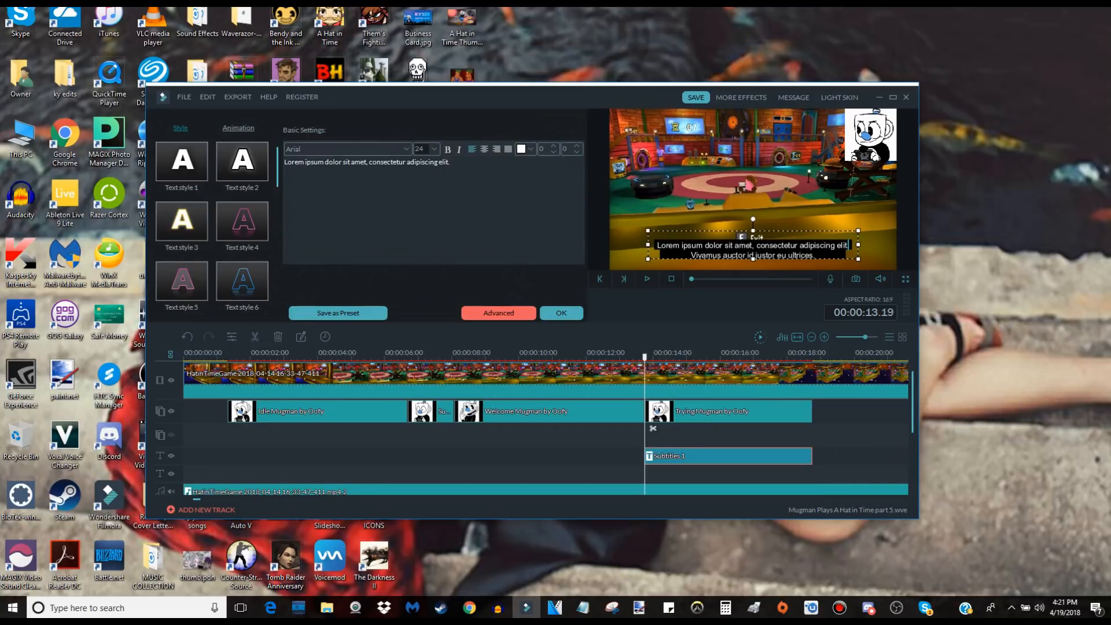
click(498, 312)
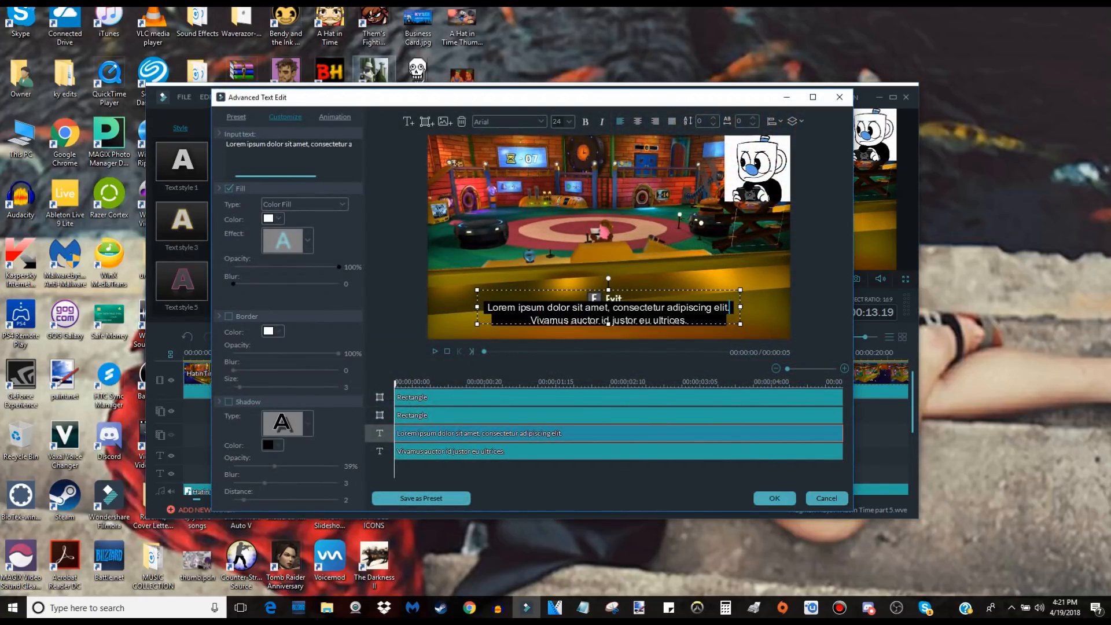
Delete both rectangles and the second text line from the subtitle, keeping only the first text line.
click(617, 397)
key(Delete)
key(Delete)
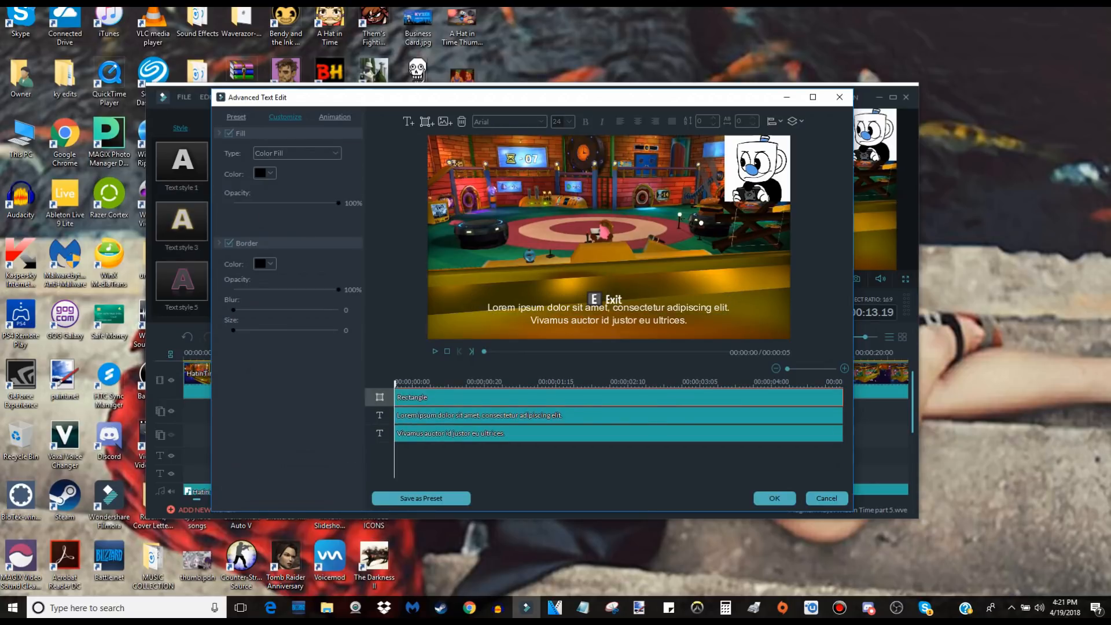
key(Delete)
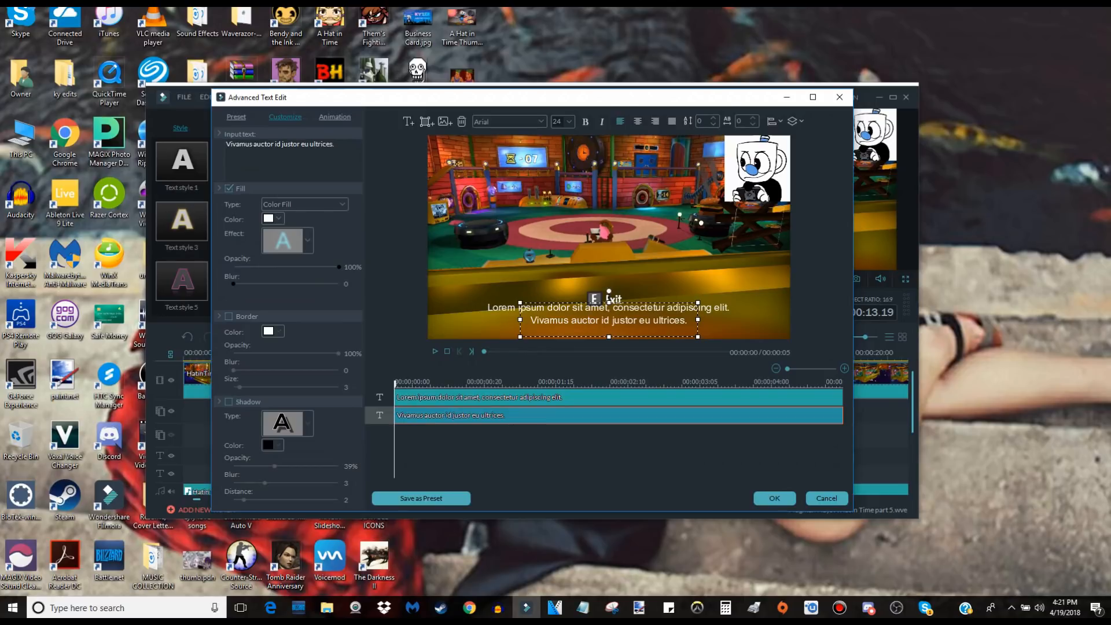
key(Delete)
Replace the remaining placeholder line with "Mugman Love Cala" and move it to the middle of the frame.
click(324, 153)
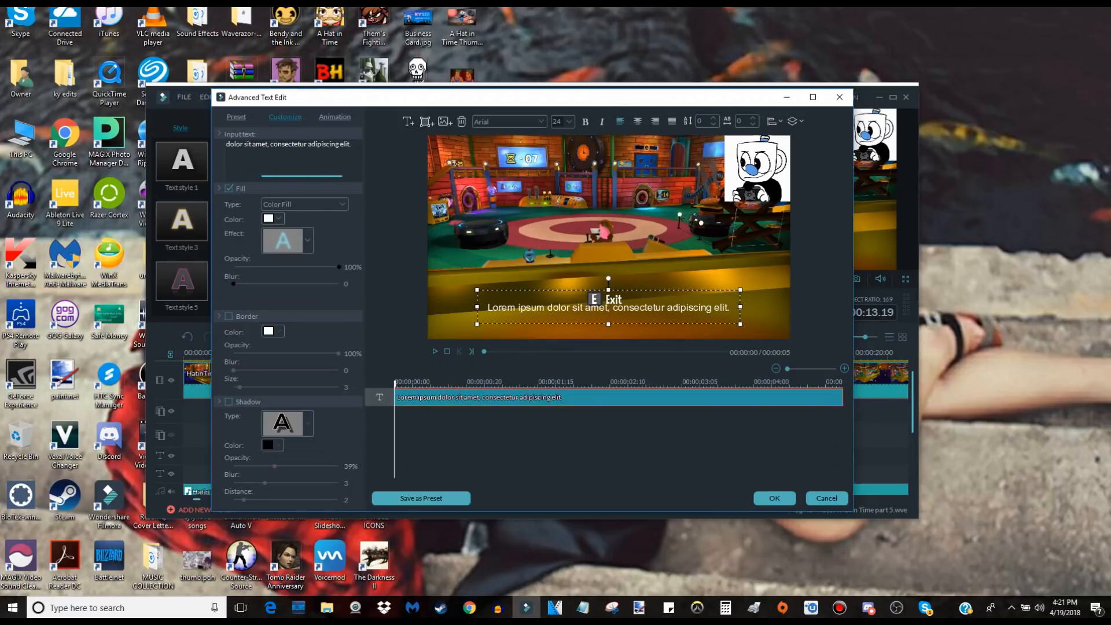
key(ctrl+a)
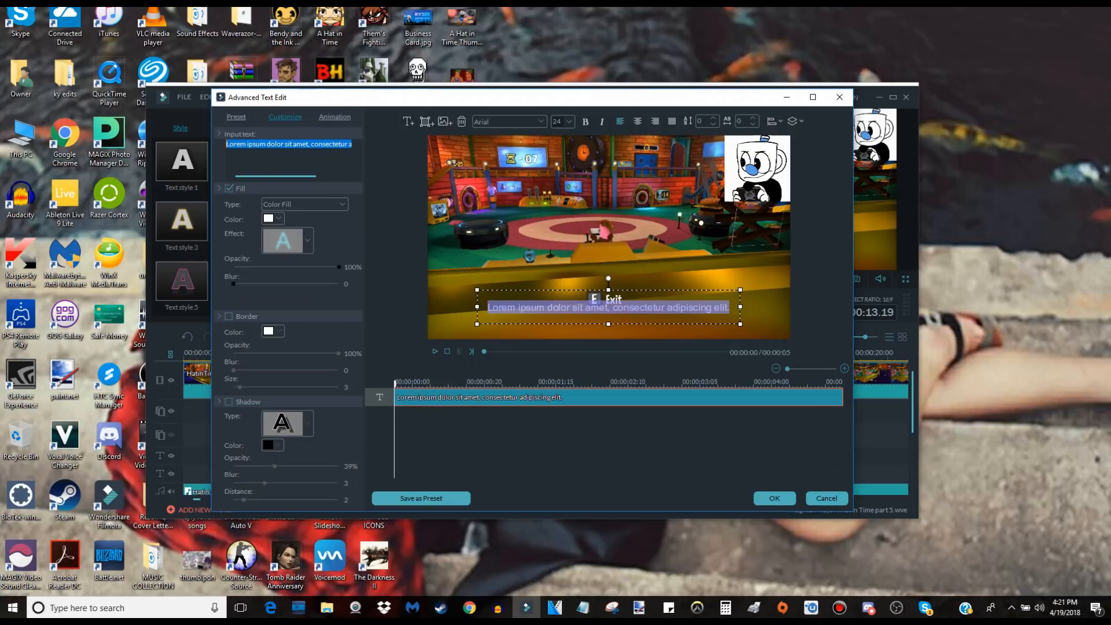
key(BackSpace)
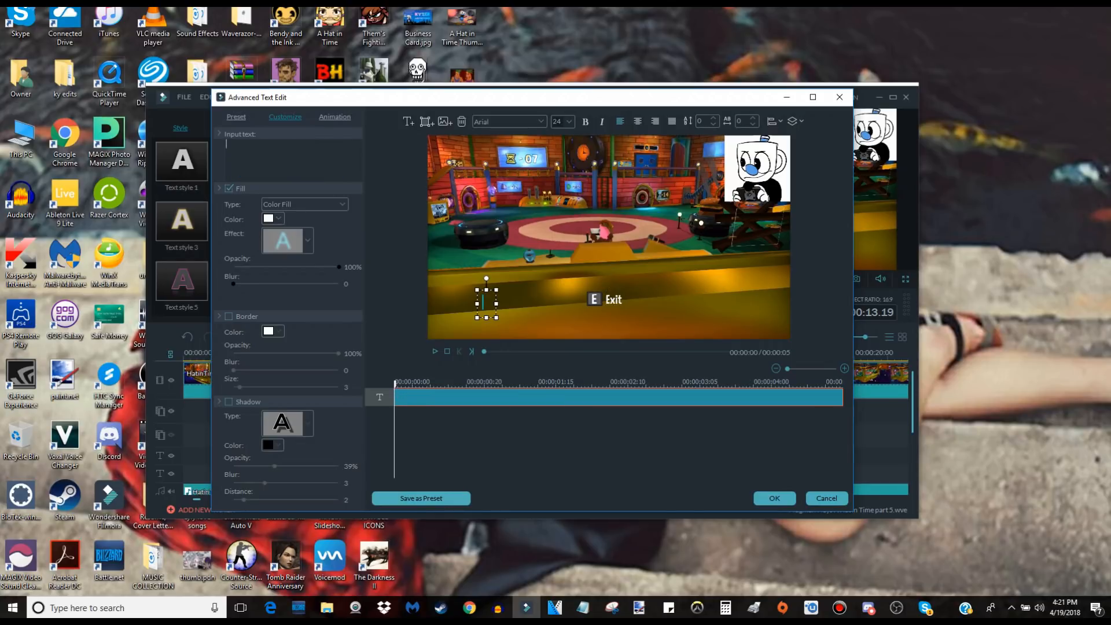
text(Mug)
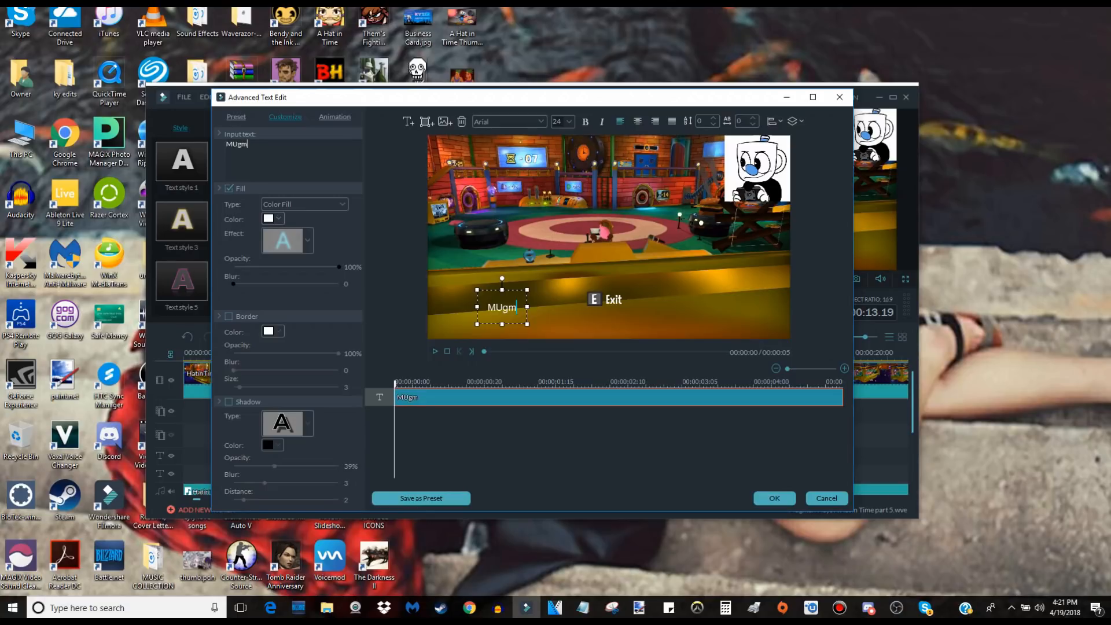
text(man)
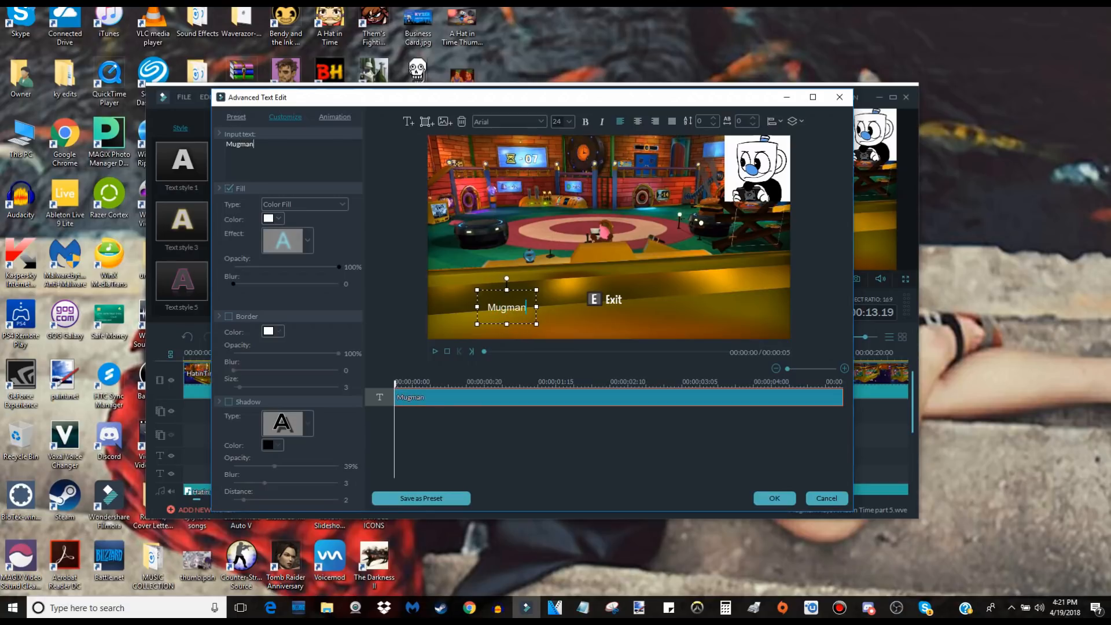
text( Love Cala)
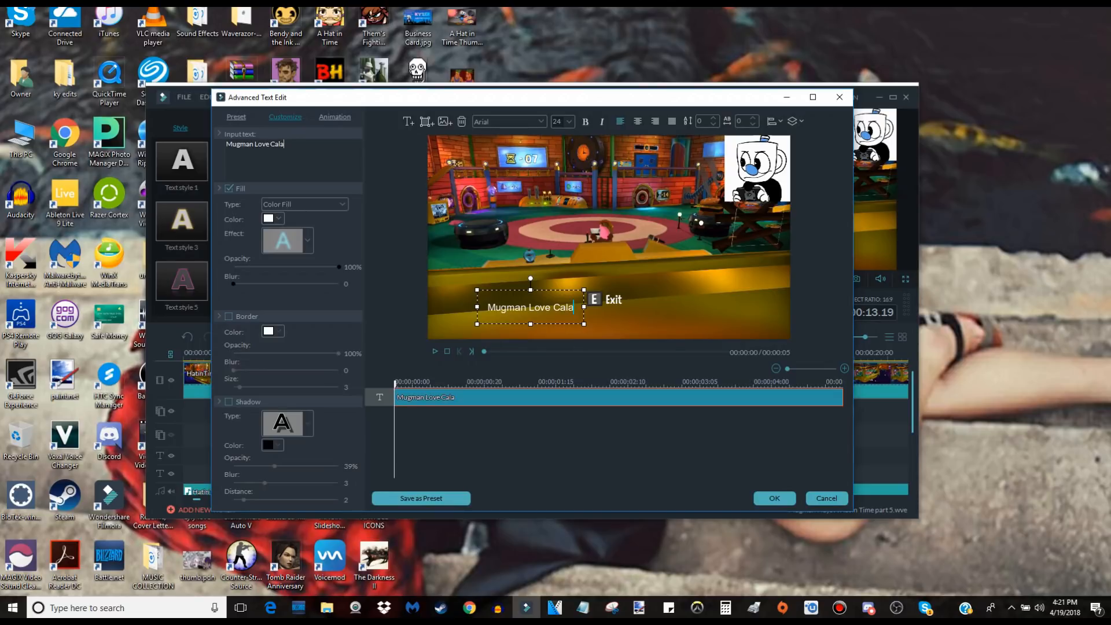
drag(531, 307, 609, 237)
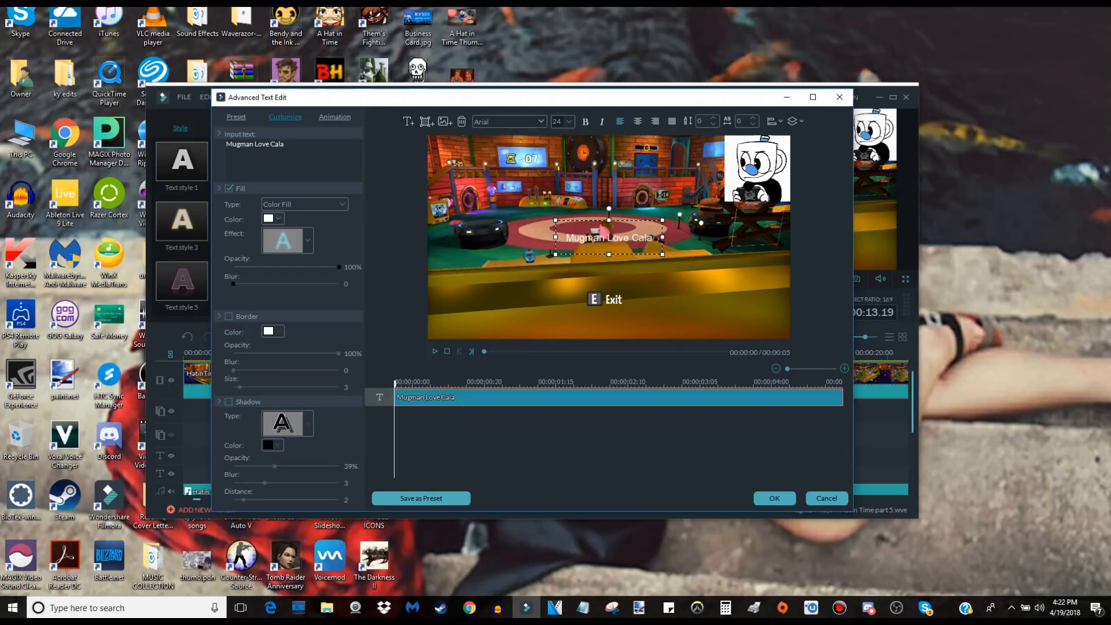
Set the "Mugman Love Cala" text to the Bangers font with a golden-yellow fill.
click(541, 122)
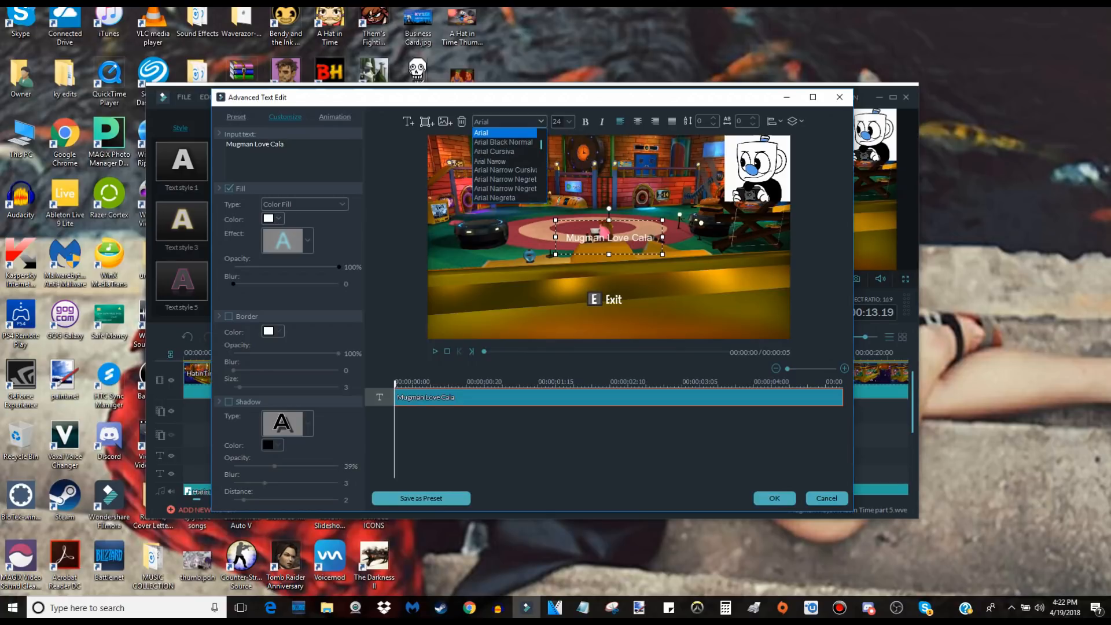
scroll(509, 137, up, 7)
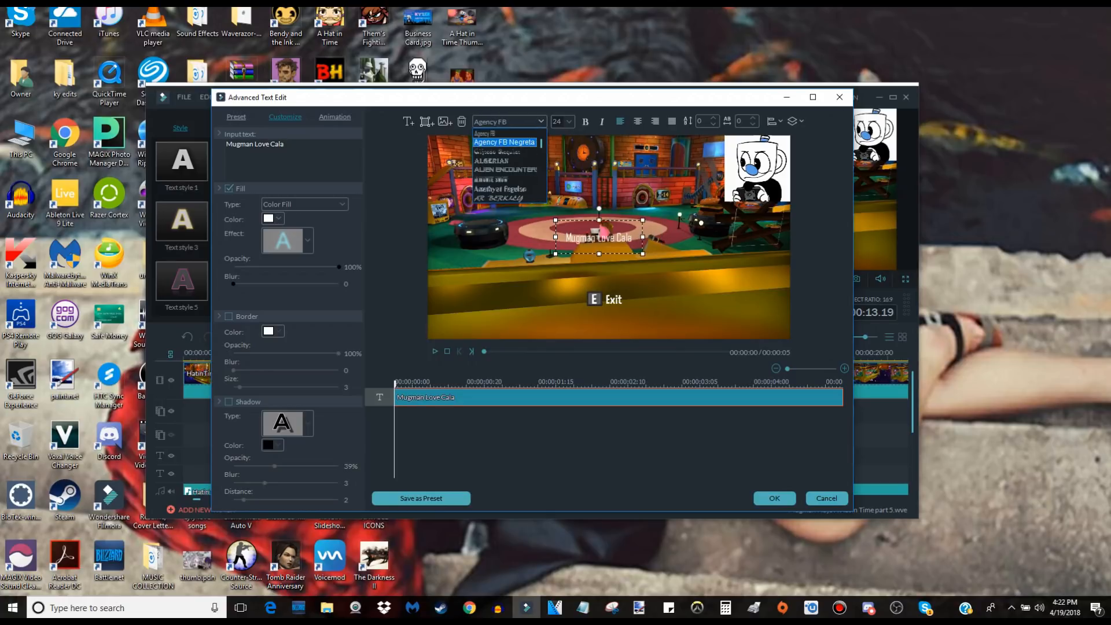
scroll(509, 168, down, 7)
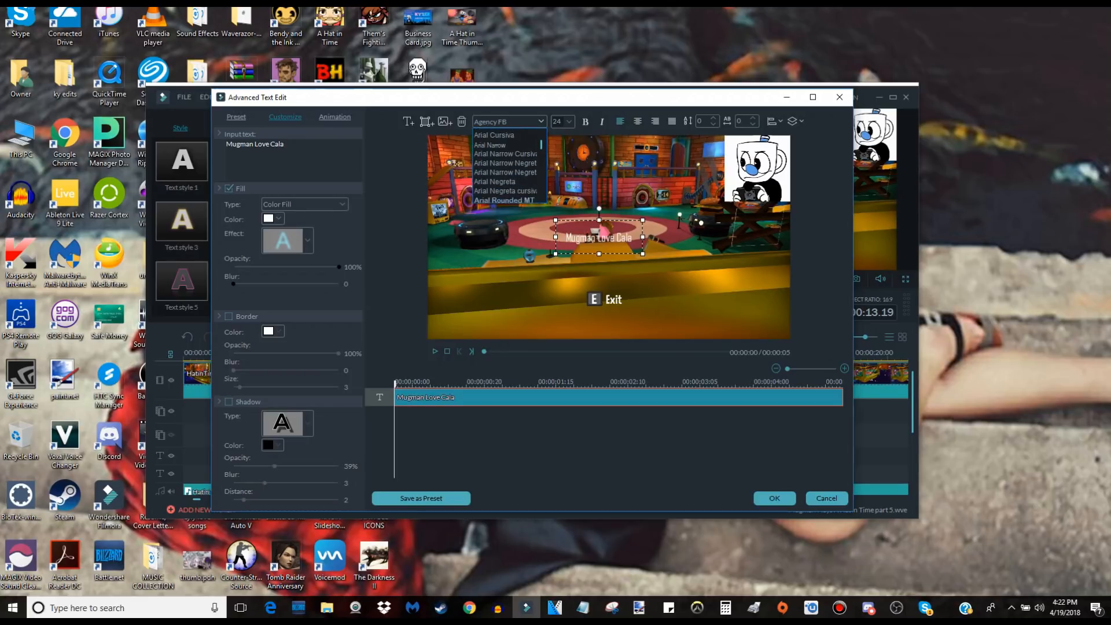
scroll(509, 168, down, 3)
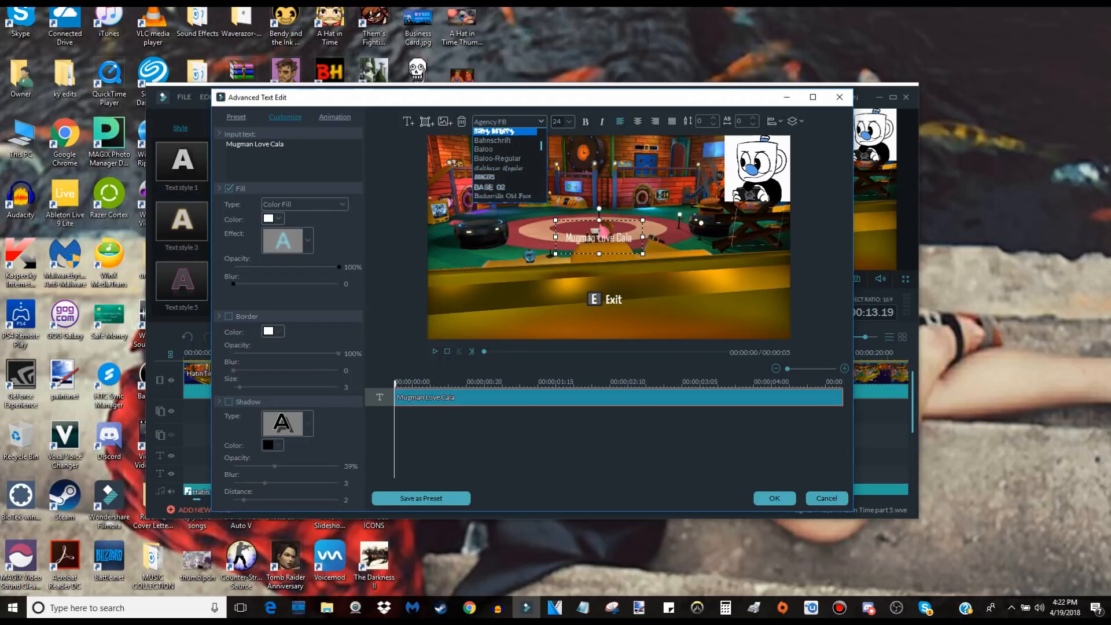
click(503, 160)
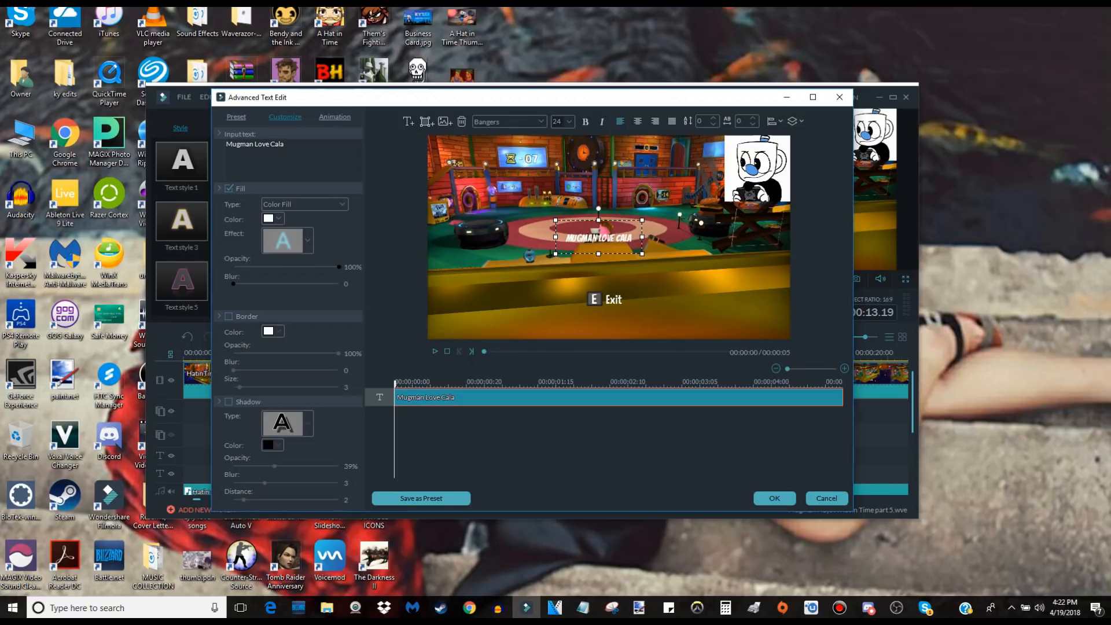
click(273, 218)
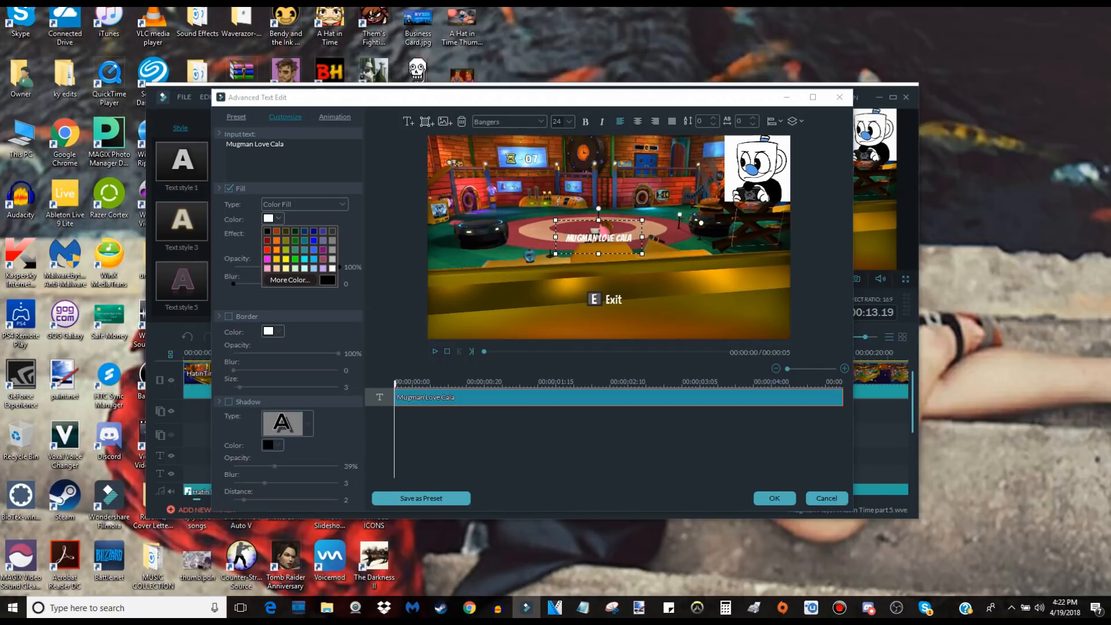
click(276, 258)
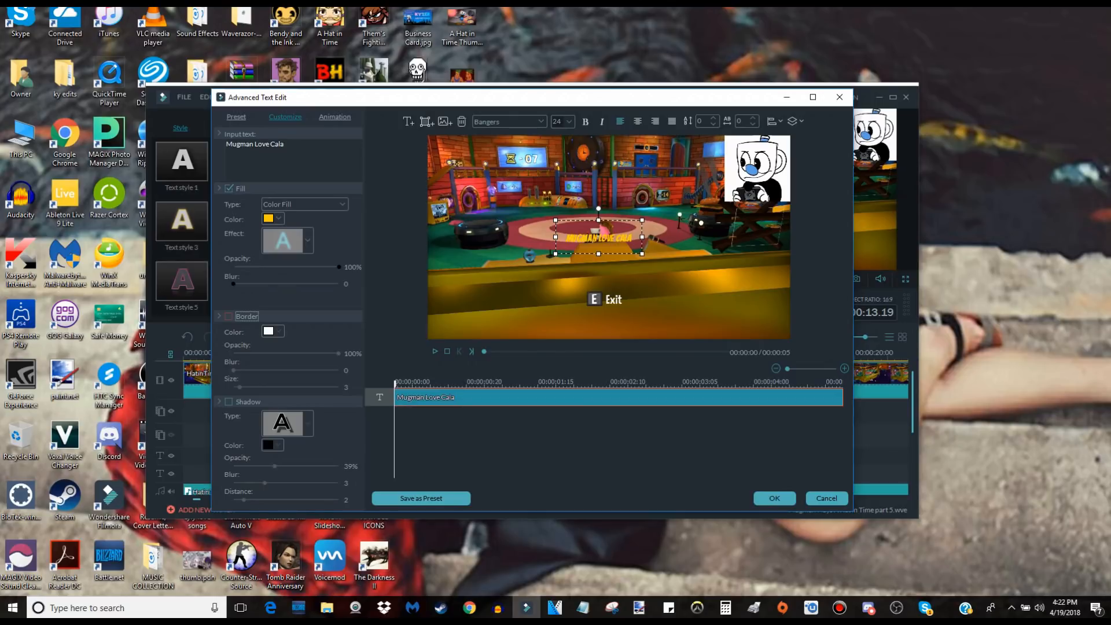
Give the text a bright purple border and set the border size to 11.
click(229, 315)
click(272, 330)
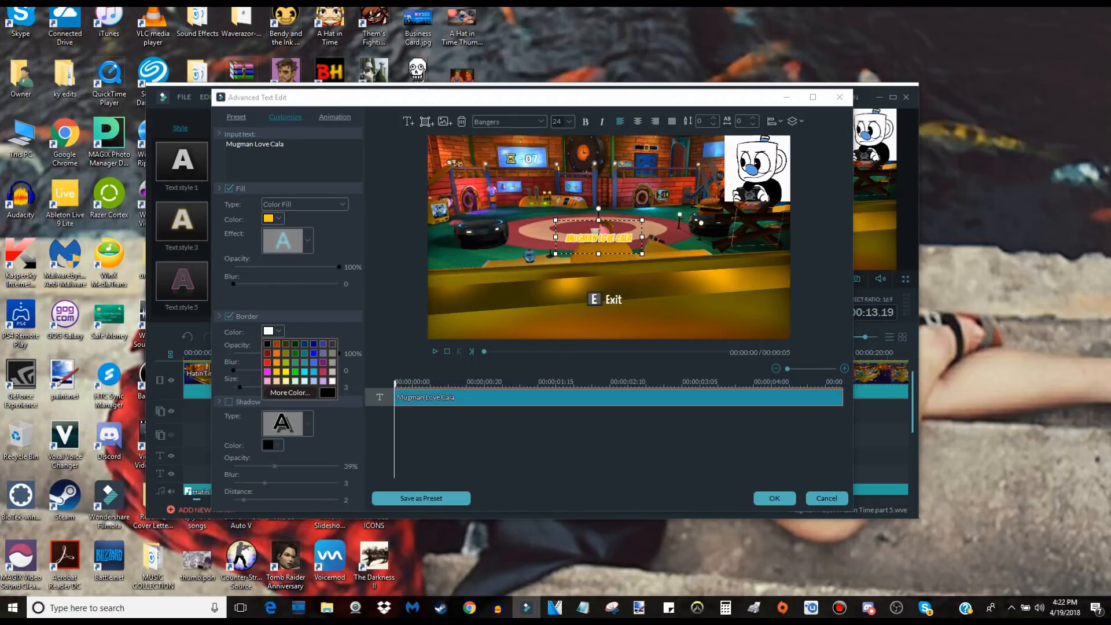
click(290, 392)
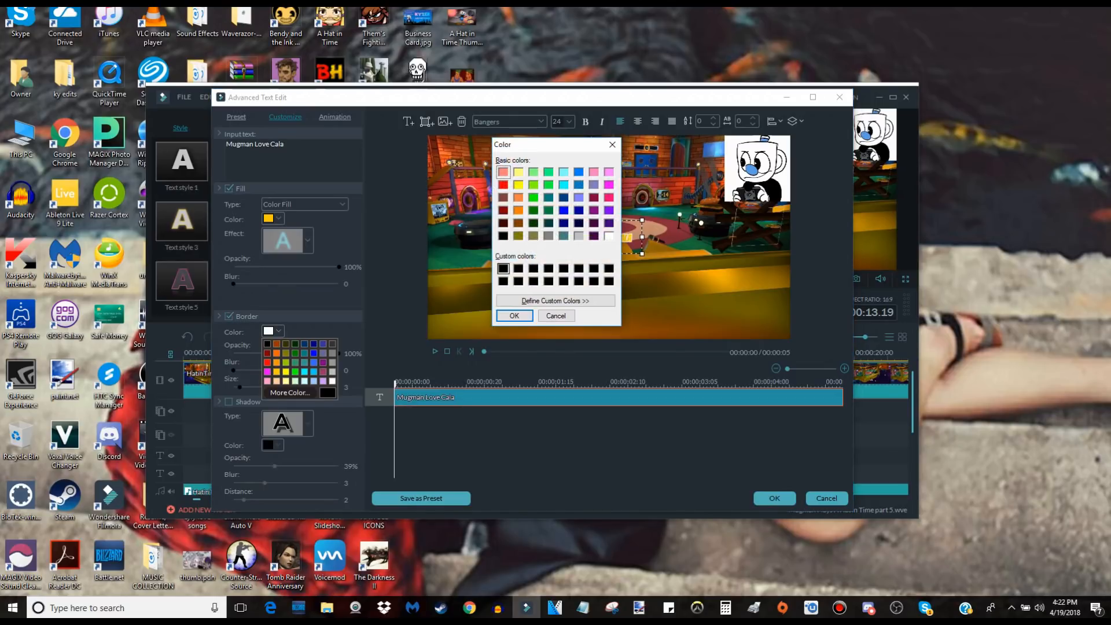
click(608, 223)
click(609, 211)
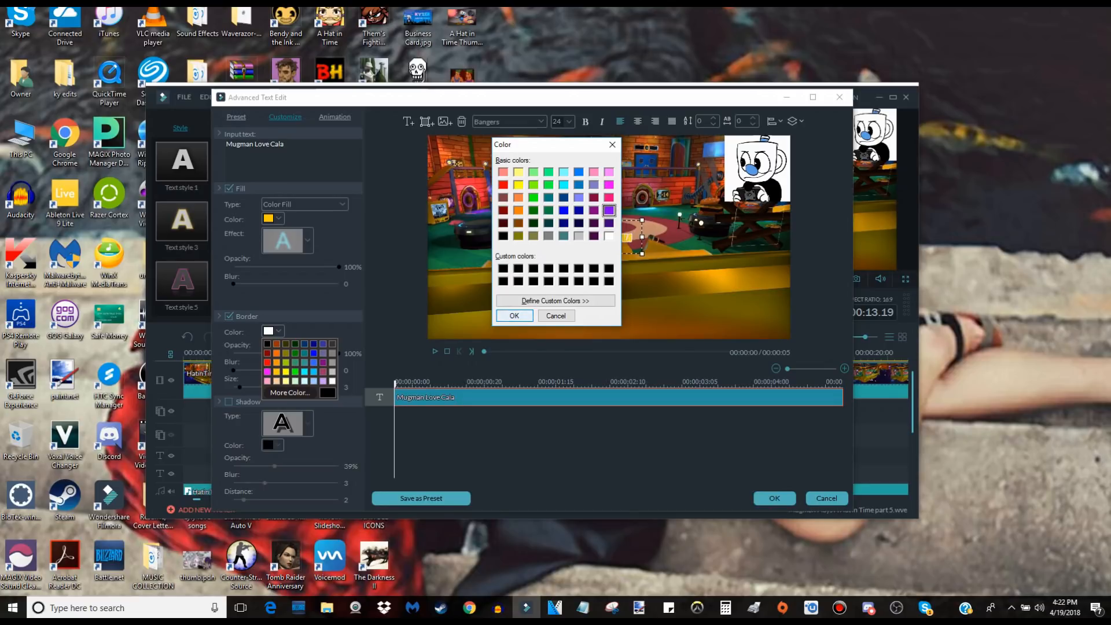
click(514, 316)
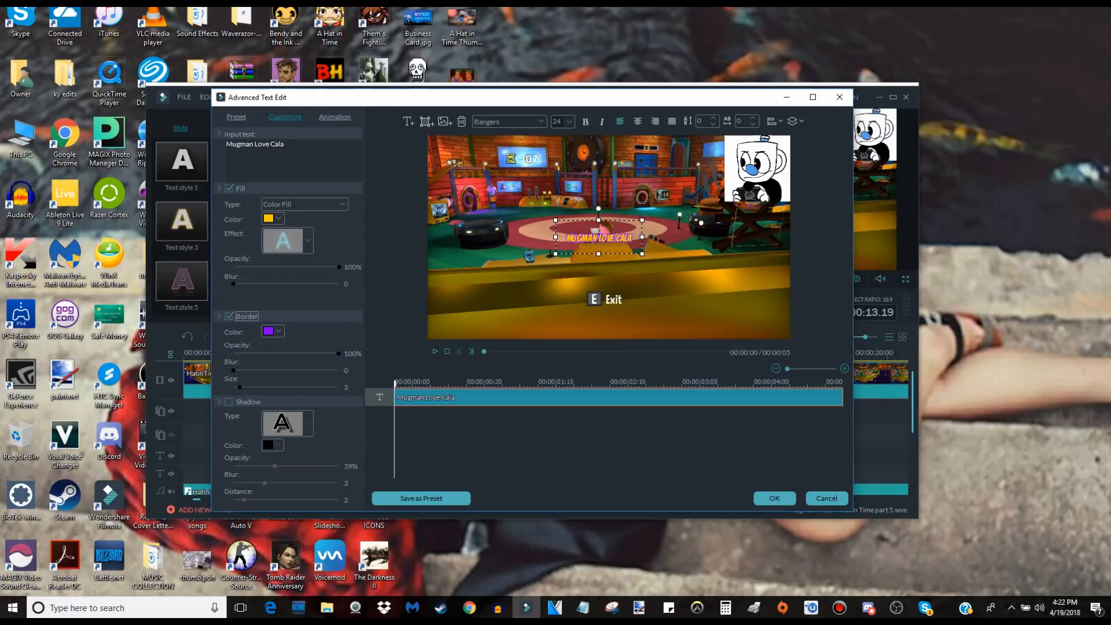
mouse_move(240, 387)
mouse_down()
mouse_move(339, 387)
mouse_move(233, 387)
mouse_move(256, 387)
mouse_up()
Enlarge the "Mugman Love Cala" text to size 56 and reposition it around the middle of the frame.
click(569, 122)
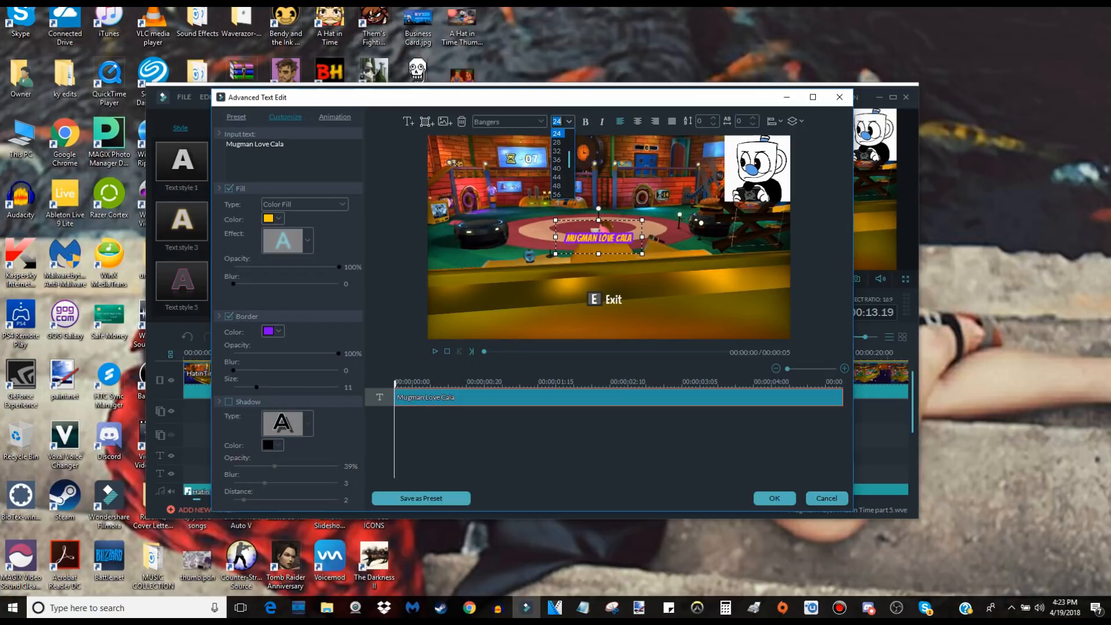
click(561, 195)
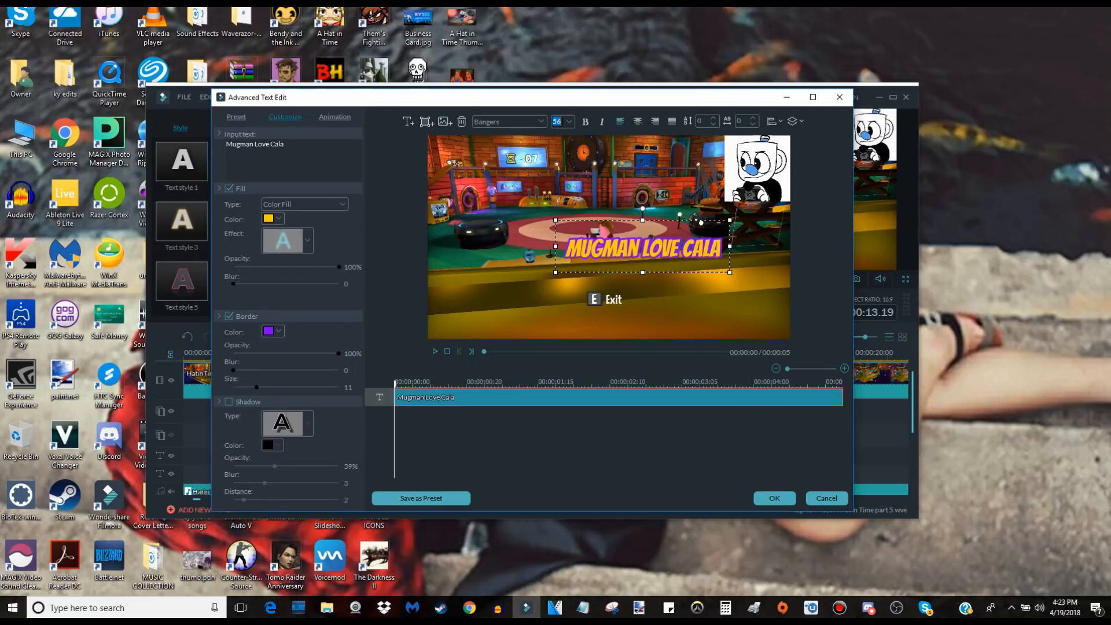
drag(642, 247, 609, 233)
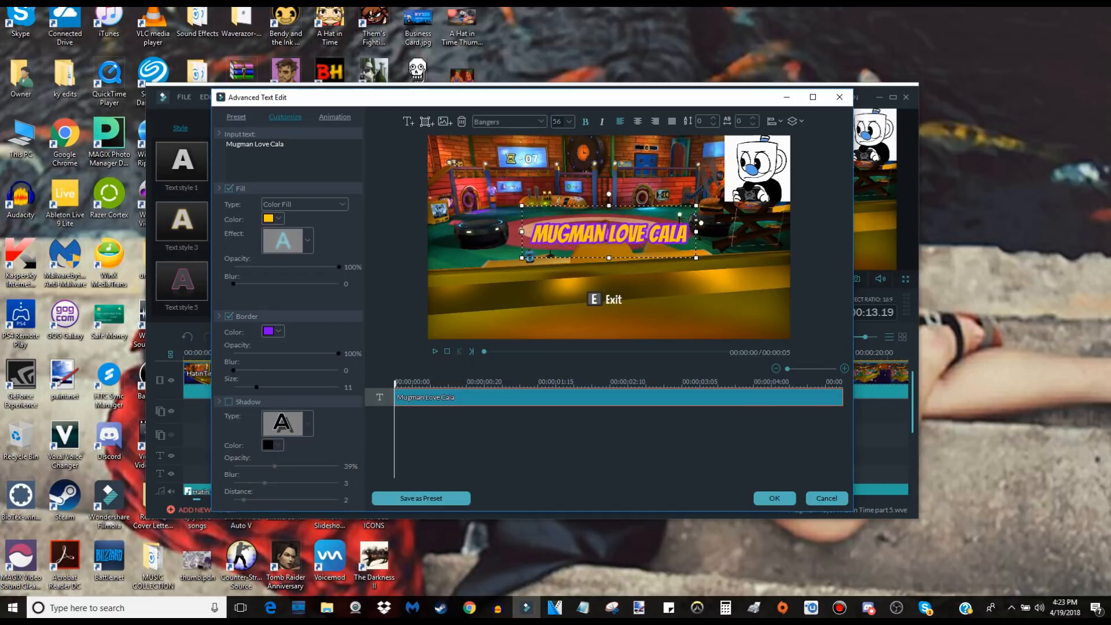
click(585, 121)
click(608, 233)
drag(608, 234, 608, 239)
Play a preview of the enlarged text over the gameplay and return the playhead to the start.
key(space)
key(space)
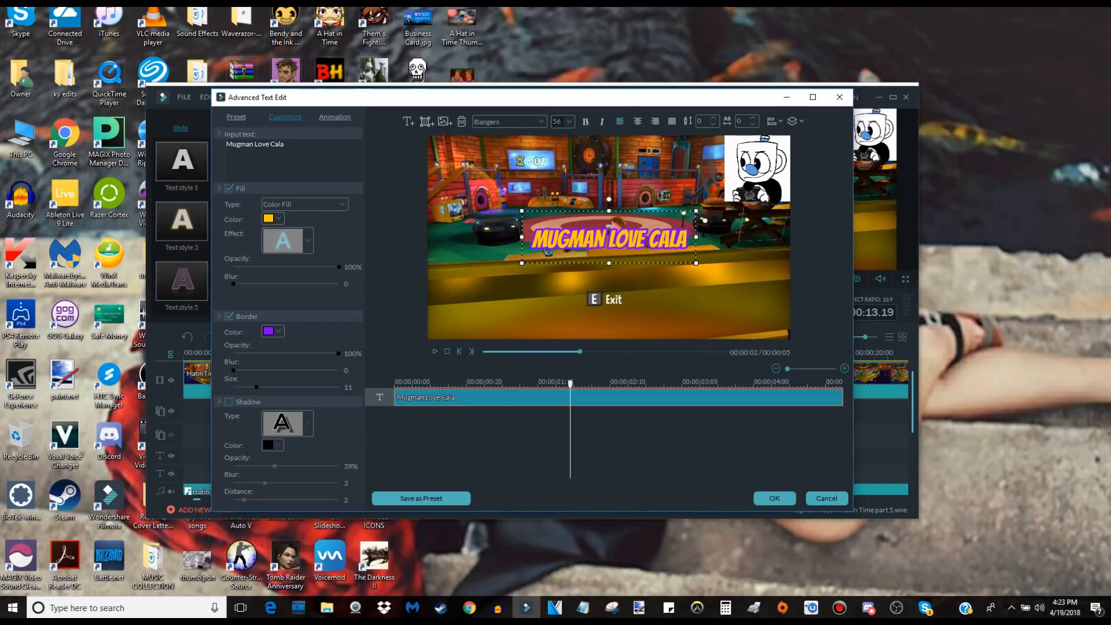
drag(569, 384, 393, 384)
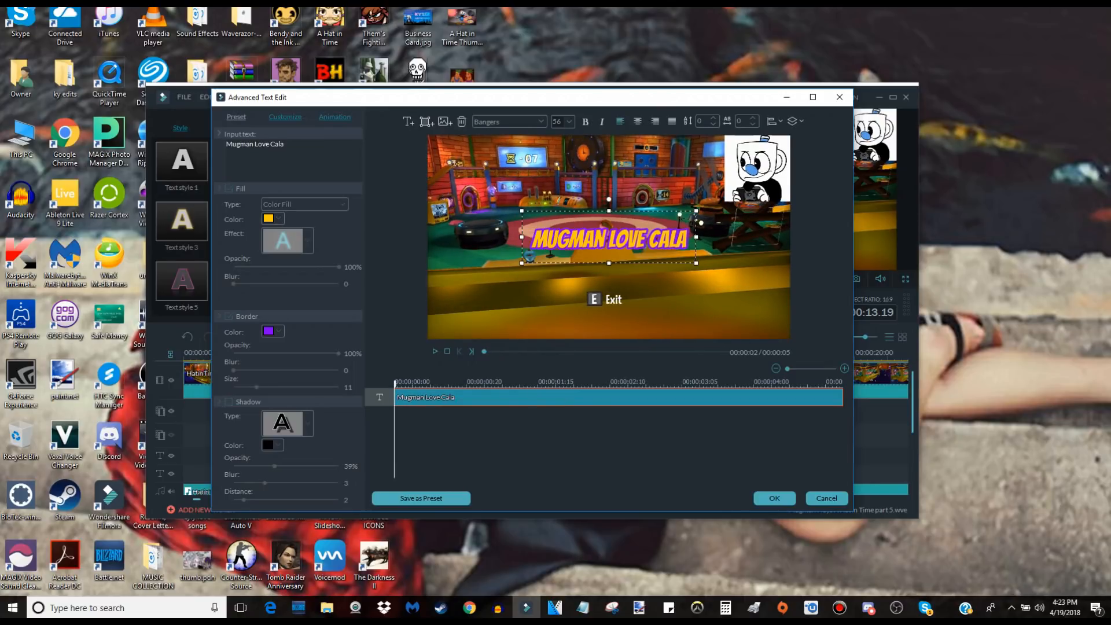
Apply the Fade animation to the text and shorten its fade-in and fade-out sections on the timeline.
click(334, 116)
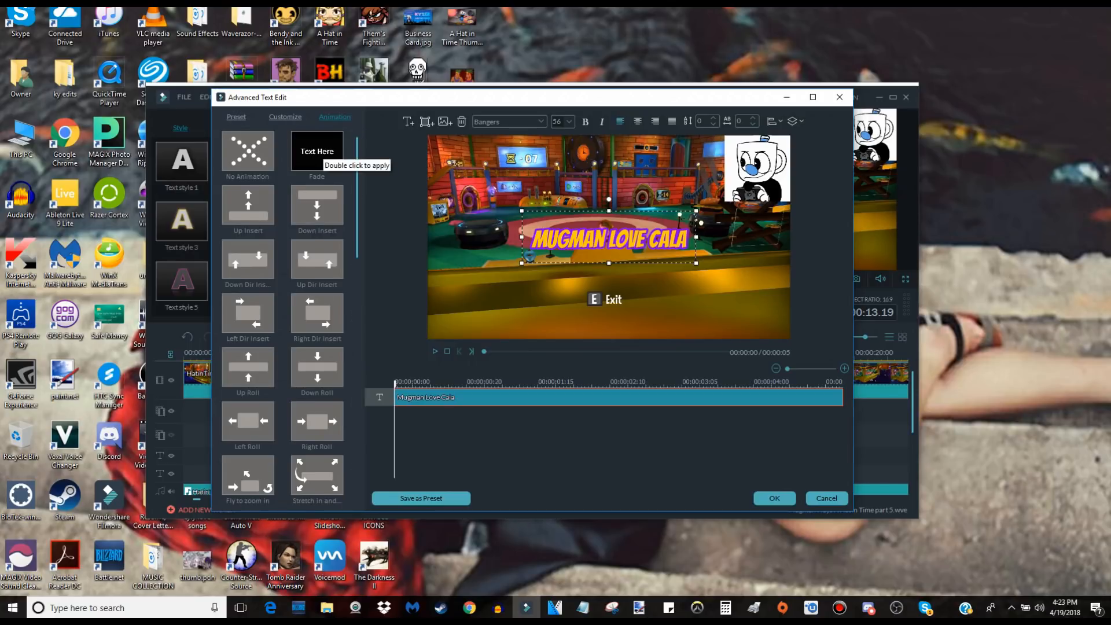
double_click(317, 151)
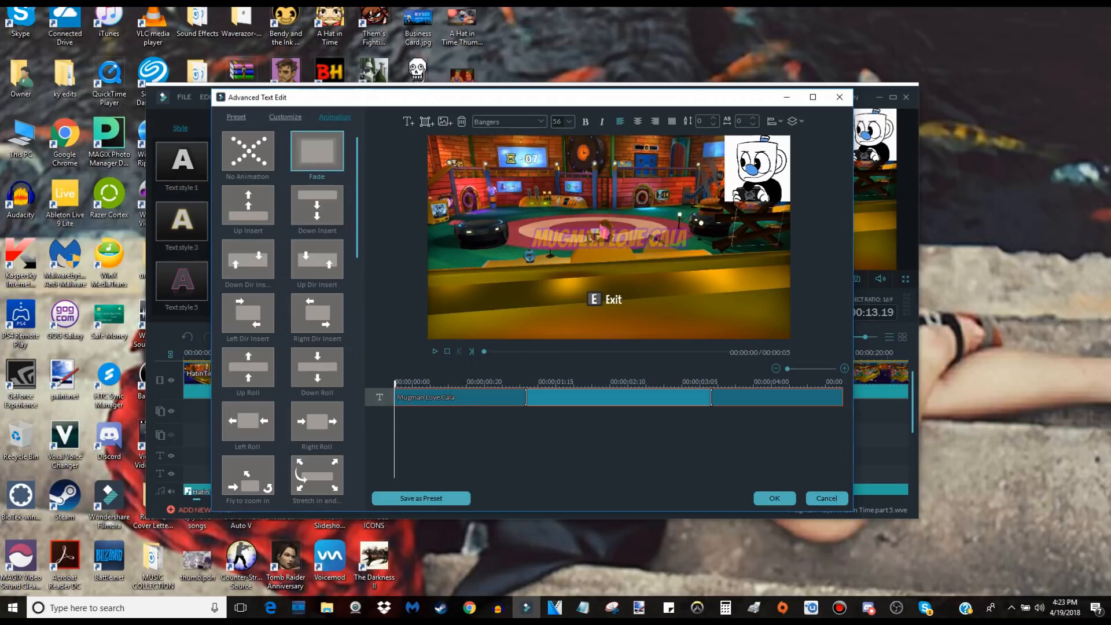
drag(525, 397, 443, 398)
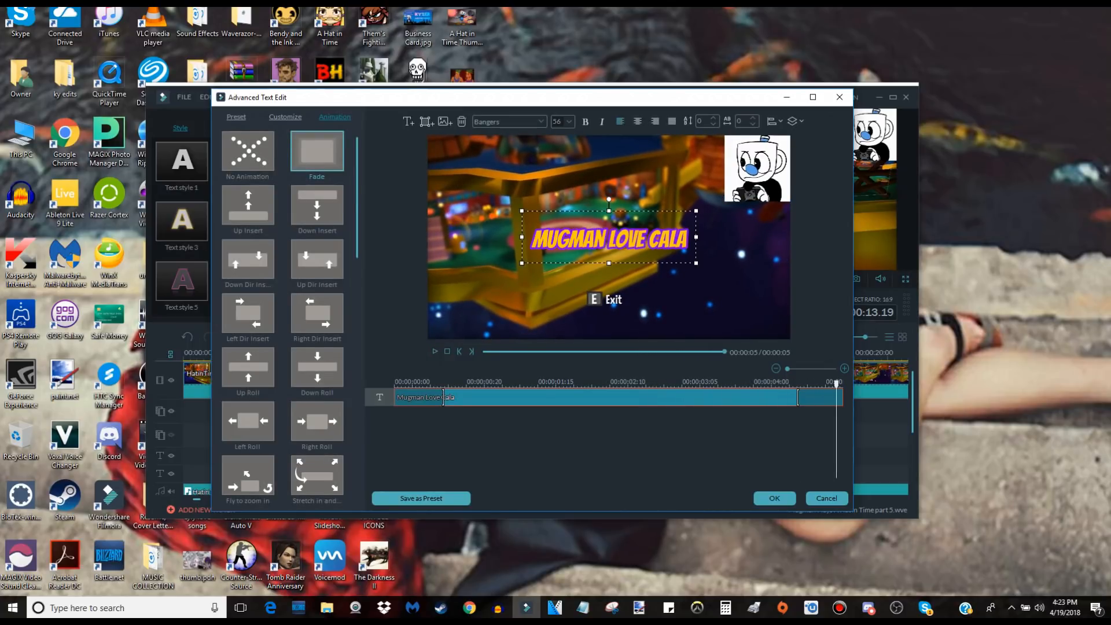
Browse the other text animations and apply the "Fly in and Fly..." animation to the "Mugman Love Cala" text.
scroll(282, 318, down, 10)
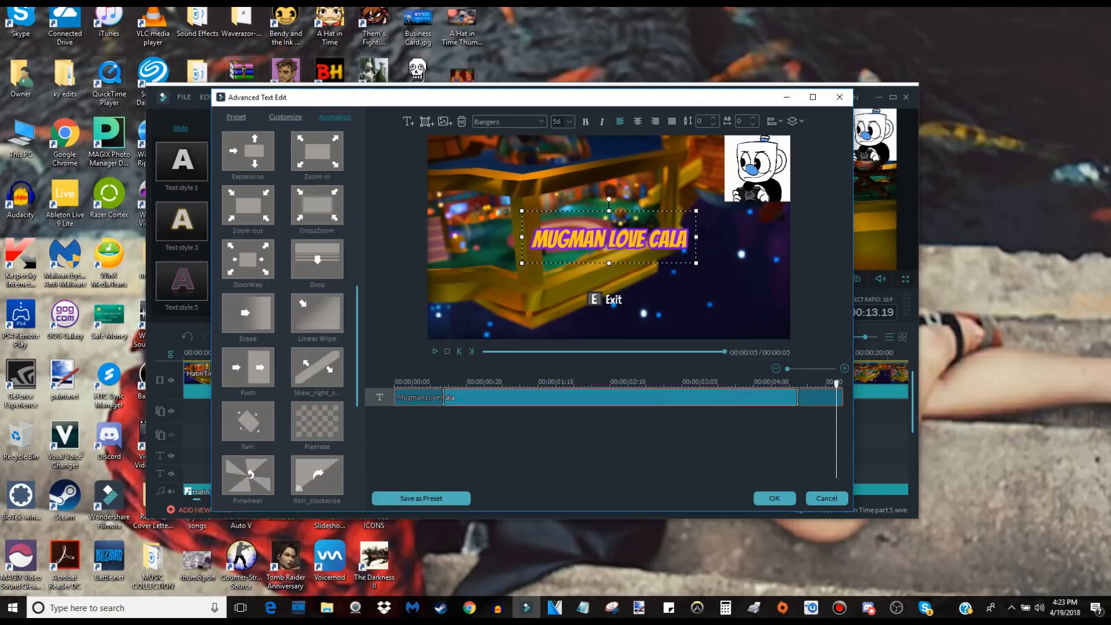
scroll(282, 319, up, 4)
scroll(283, 318, up, 1)
scroll(282, 318, up, 1)
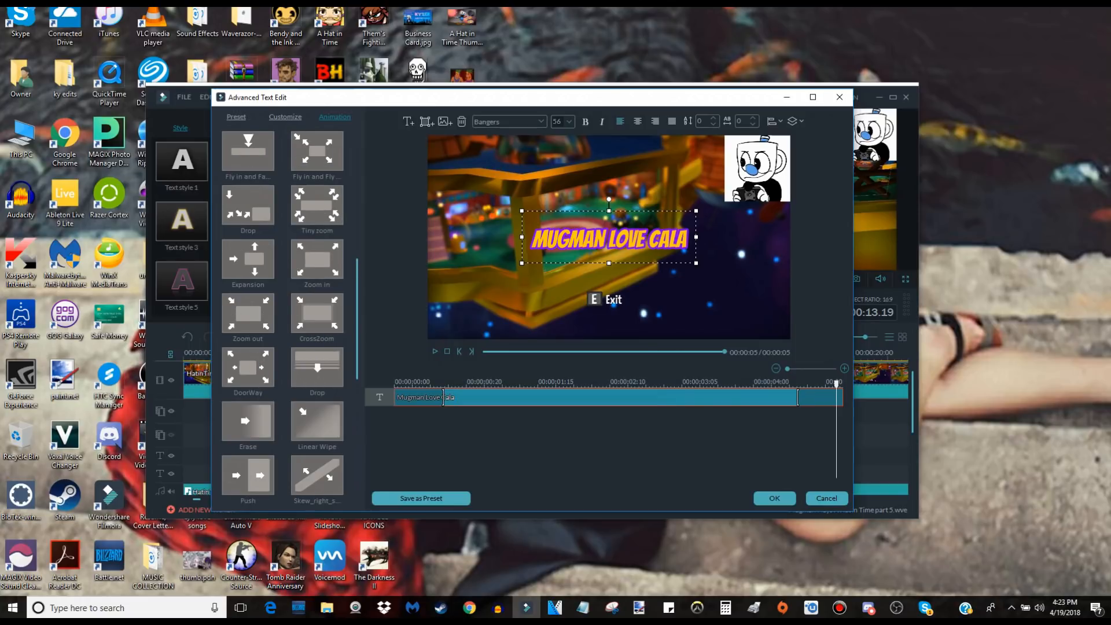
scroll(283, 318, up, 1)
scroll(282, 318, up, 1)
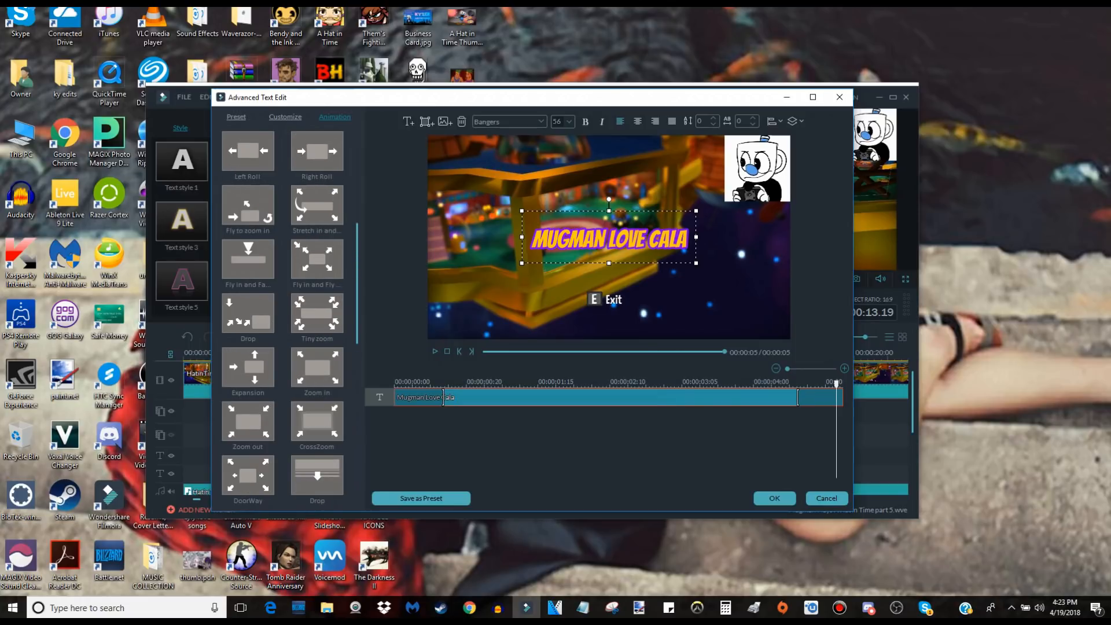
click(250, 214)
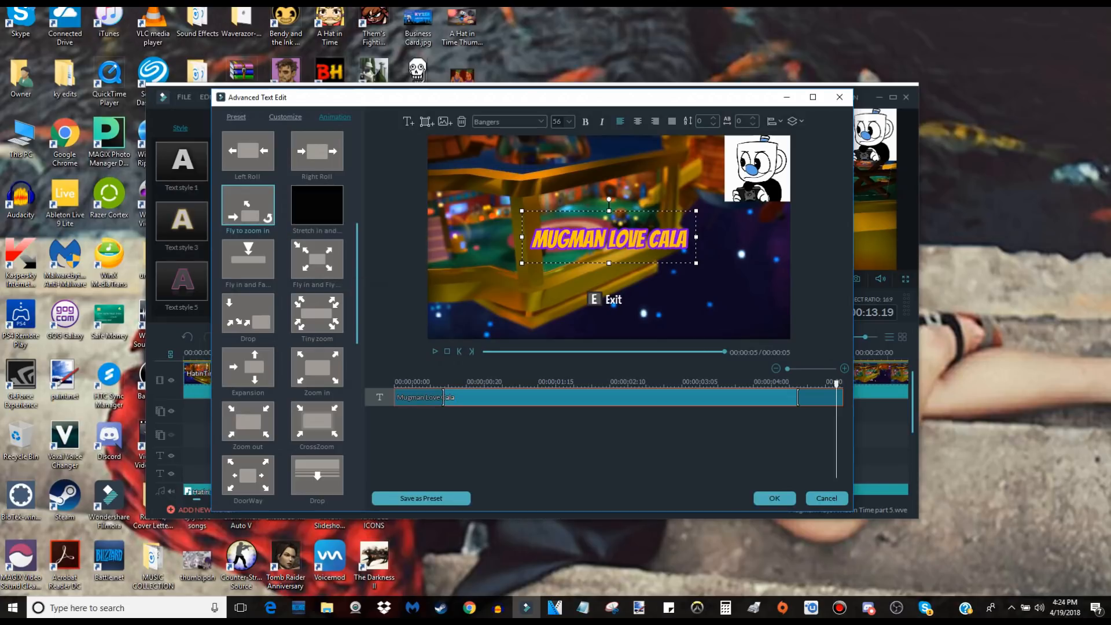
double_click(317, 263)
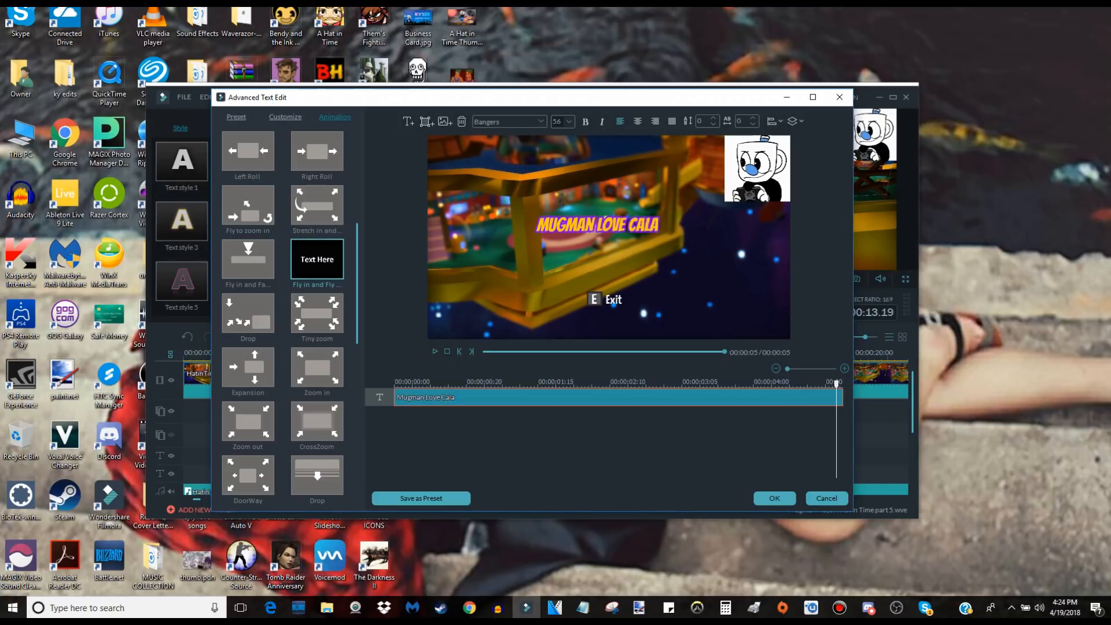
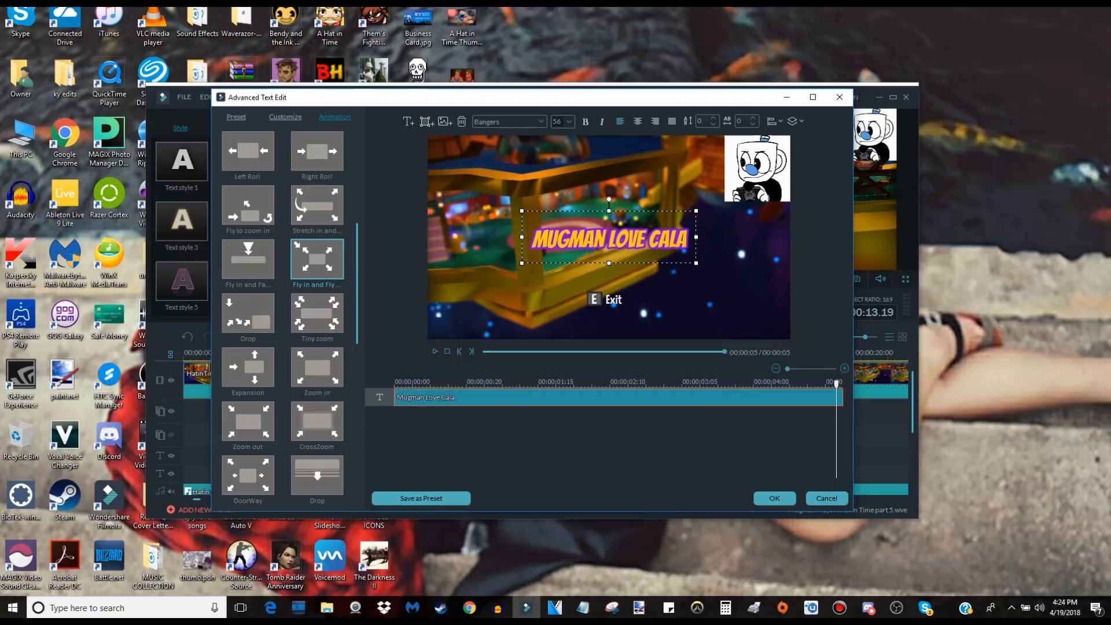
Save the text changes, finish editing the "Mugman Love Cala" text, and delete its Subtitles 1 clip from the timeline.
click(840, 96)
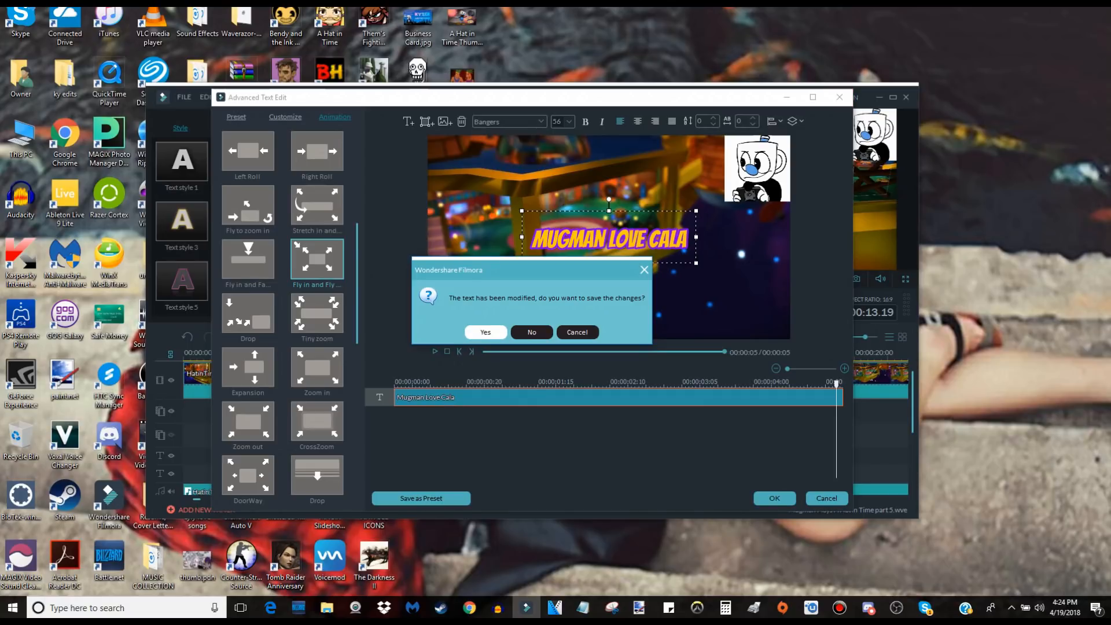
click(485, 332)
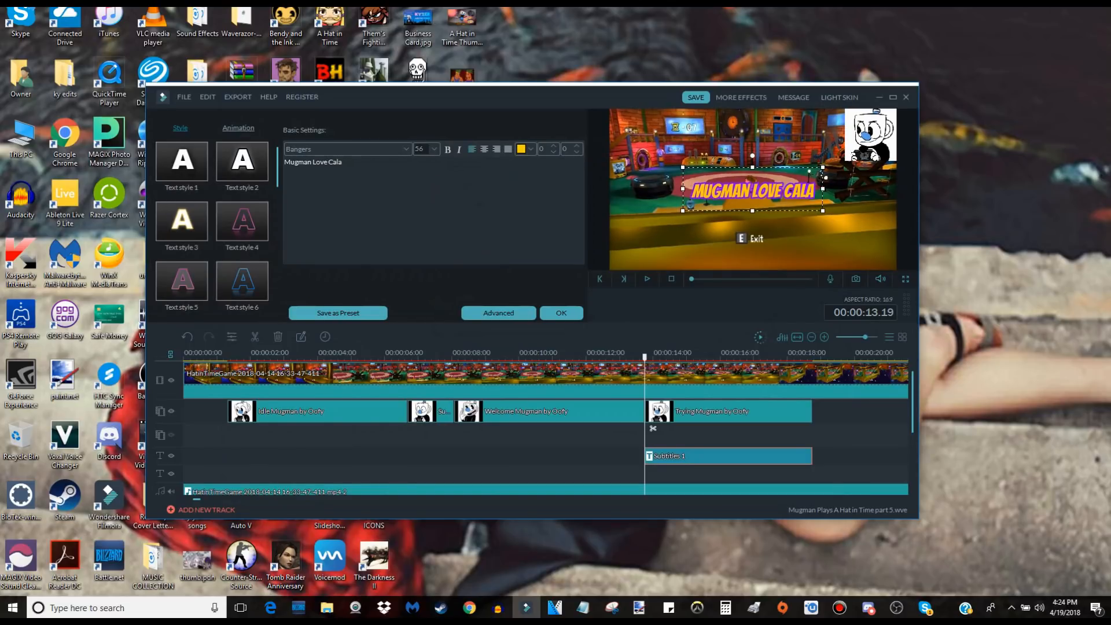
click(560, 313)
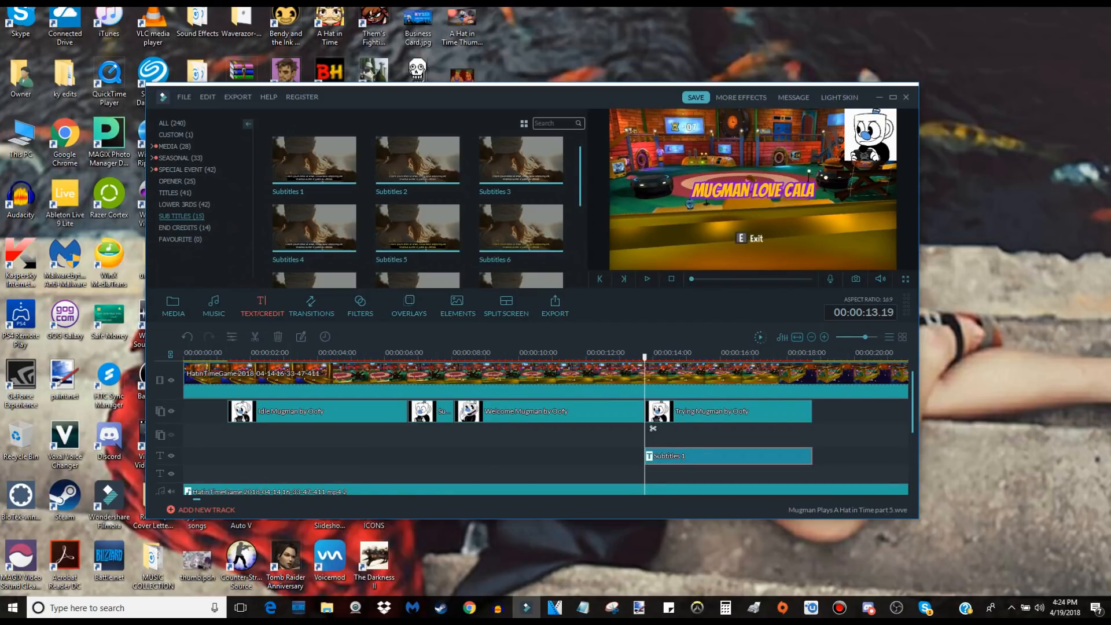
key(Delete)
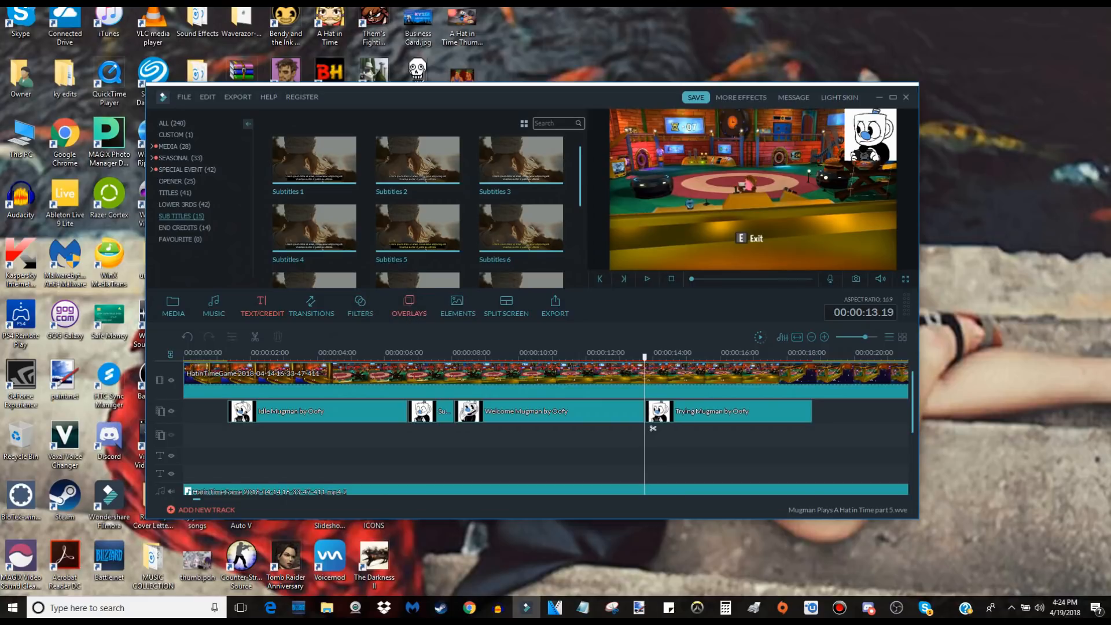
Add the Chaos 2 filter to the timeline above the Trying Mugman clip at 00:00:13.19 and preview it.
click(360, 306)
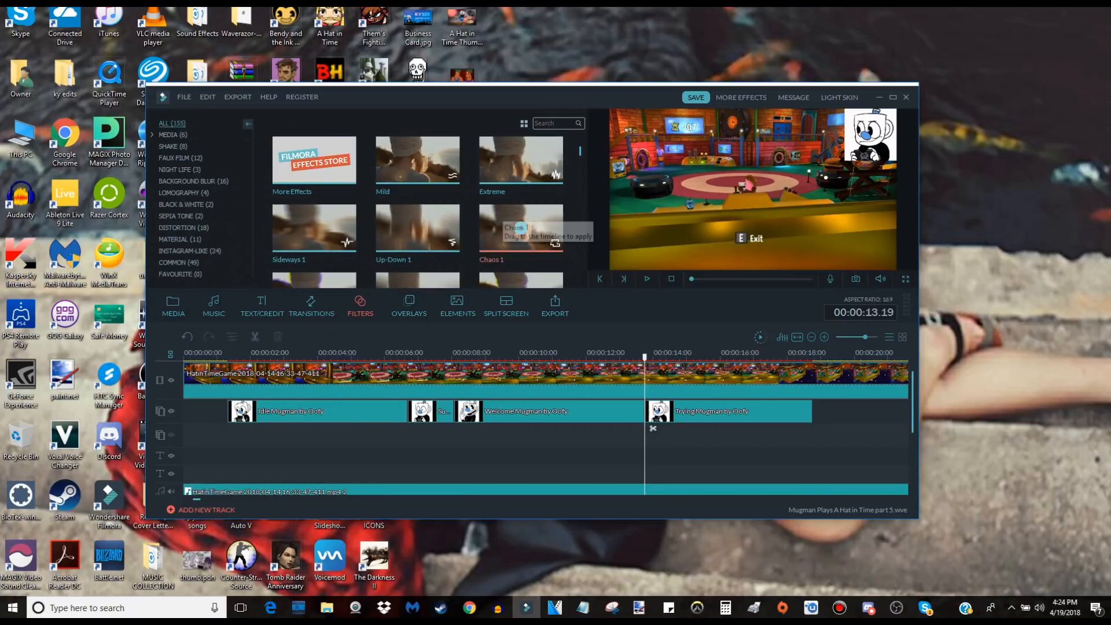
scroll(417, 212, down, 3)
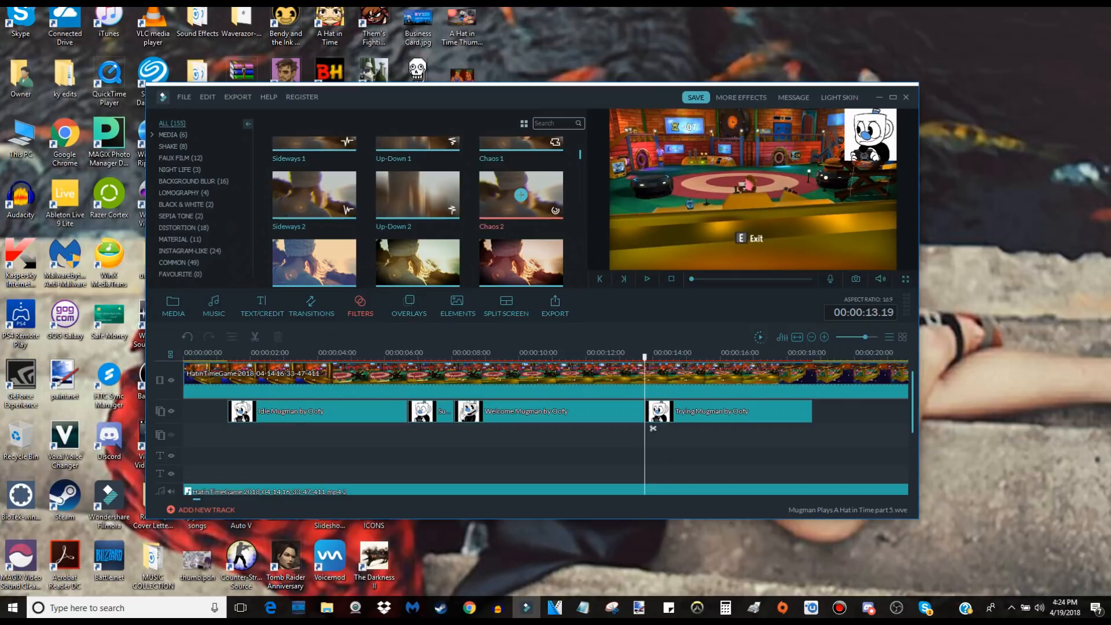
click(521, 195)
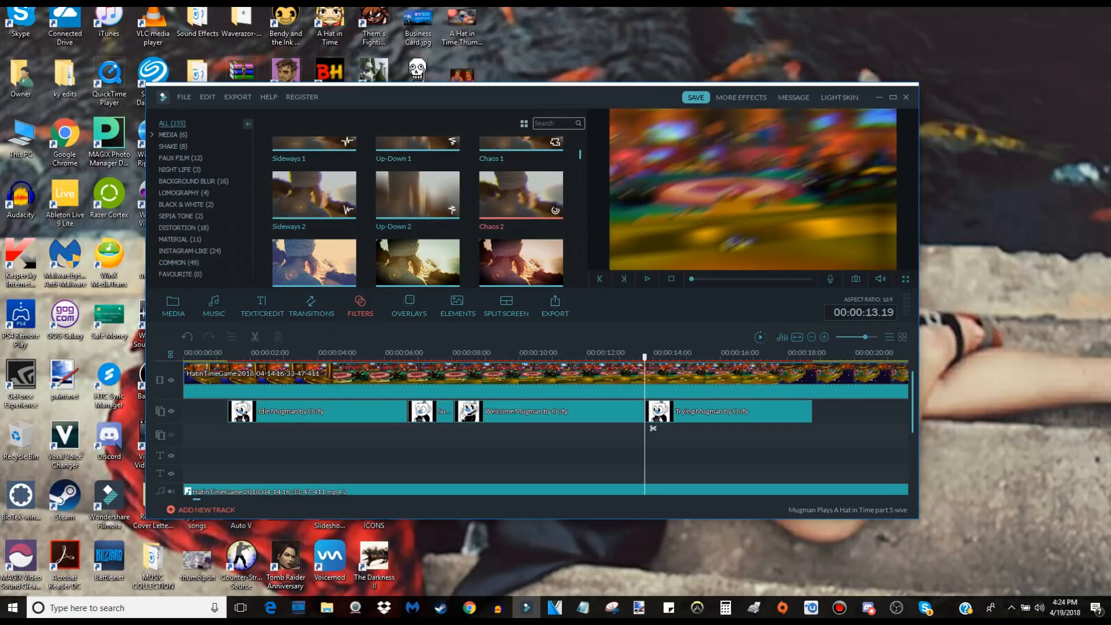
drag(521, 196, 648, 408)
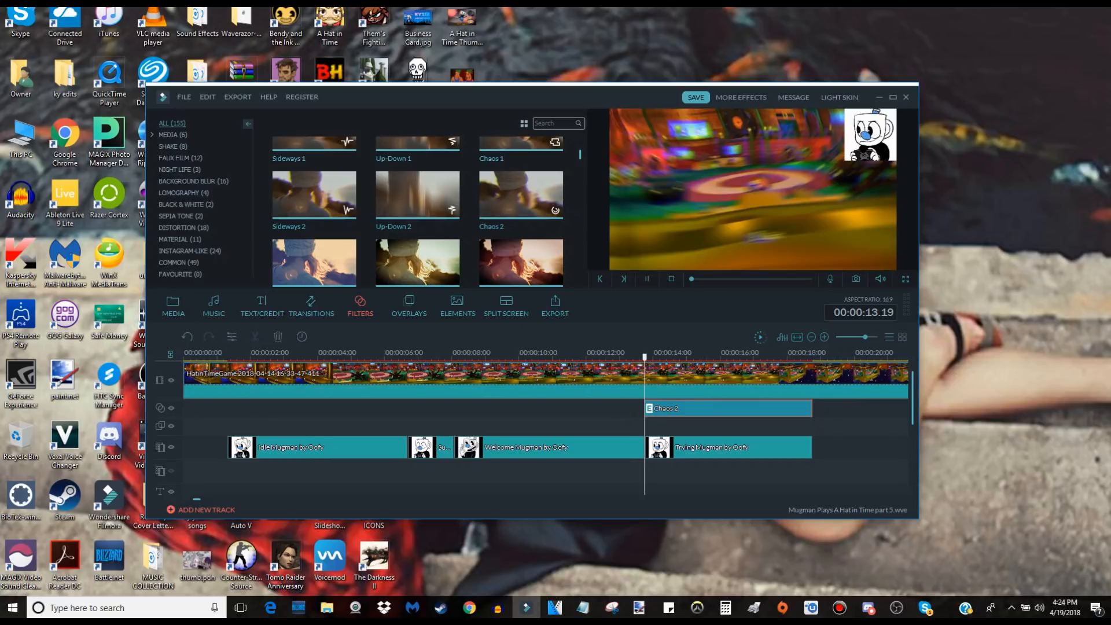
key(space)
key(space)
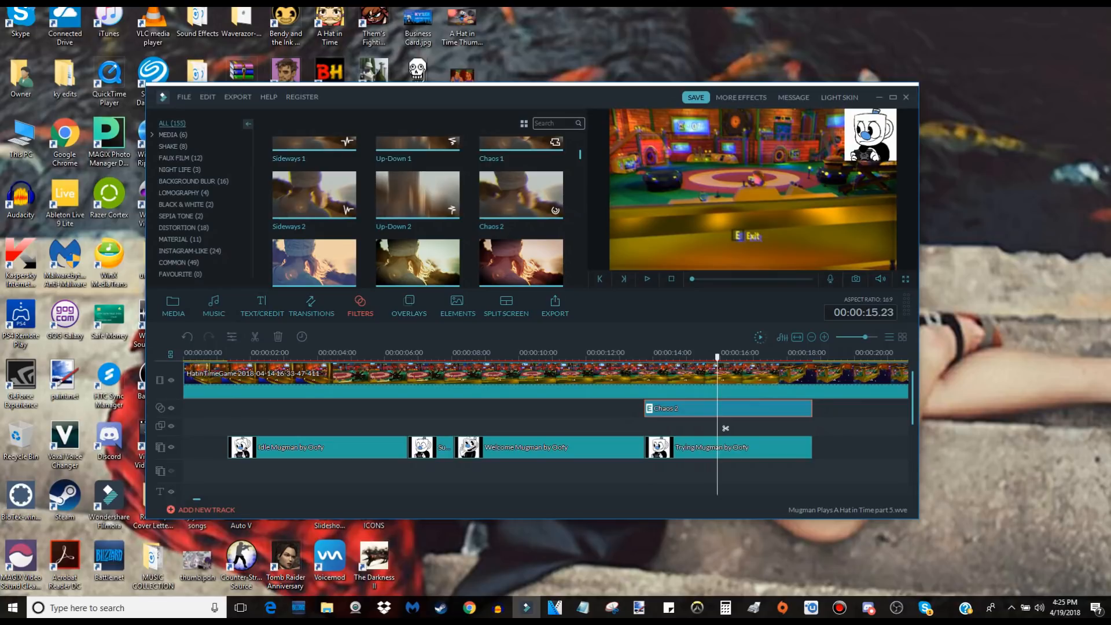
Set the Chaos 2 filter's Frequency to 40000, Pos X and Pos Y to 100, and Rot Z to 6000.
double_click(725, 409)
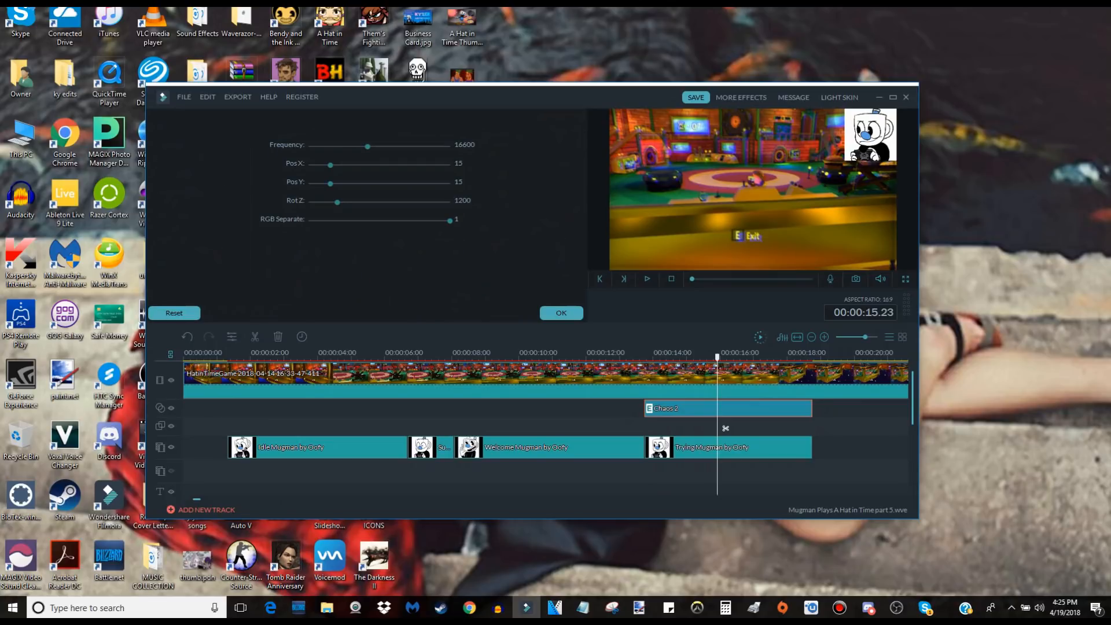
drag(367, 146, 450, 147)
drag(331, 165, 450, 183)
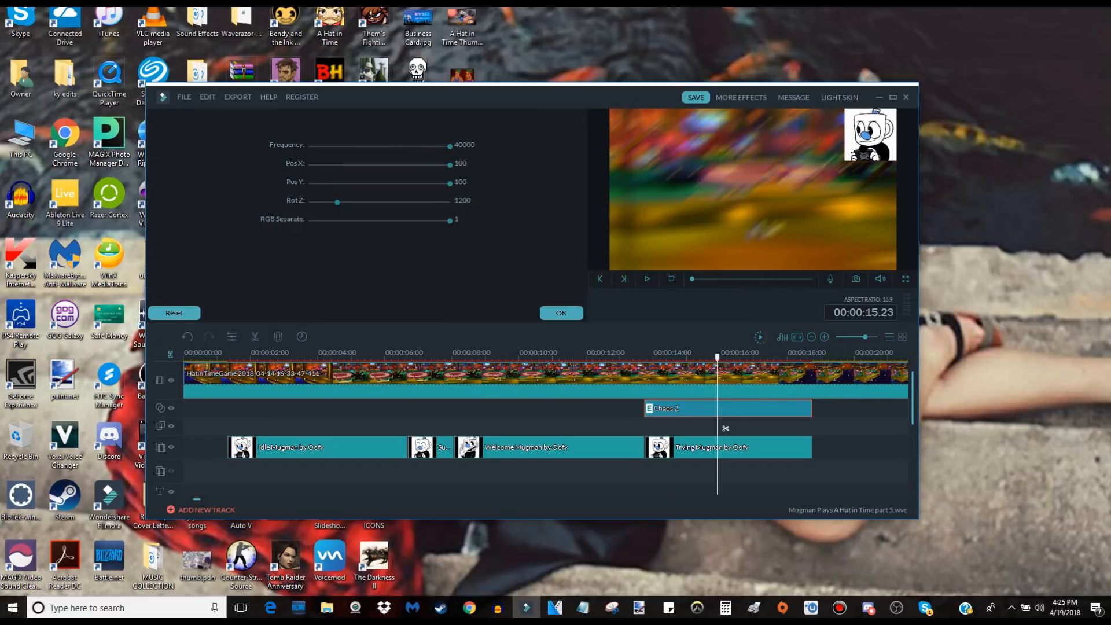
drag(365, 202, 450, 202)
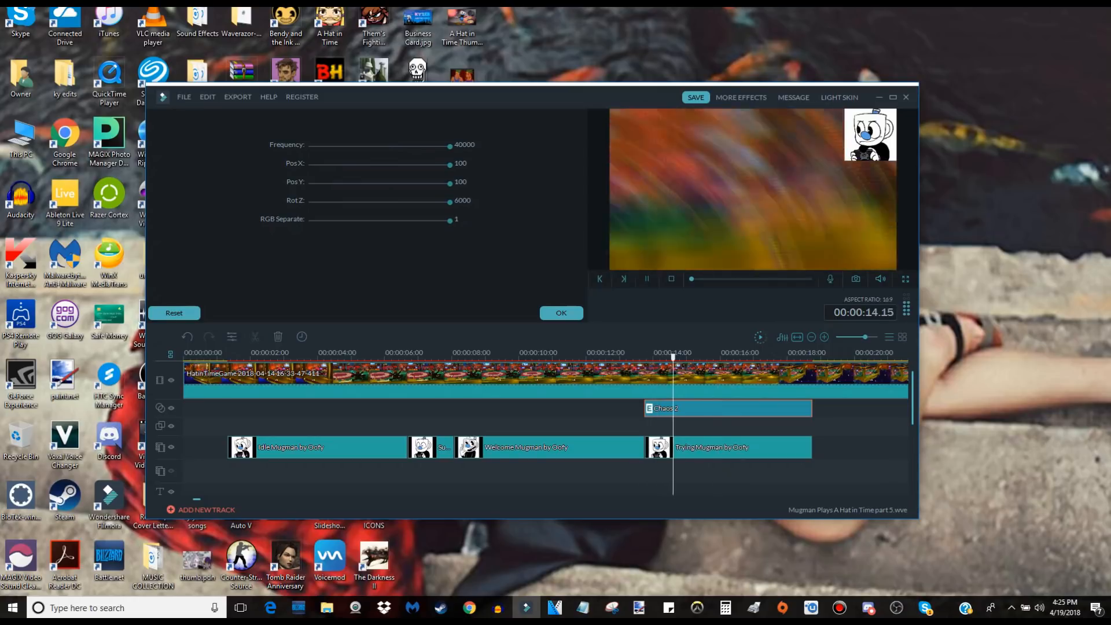
click(562, 312)
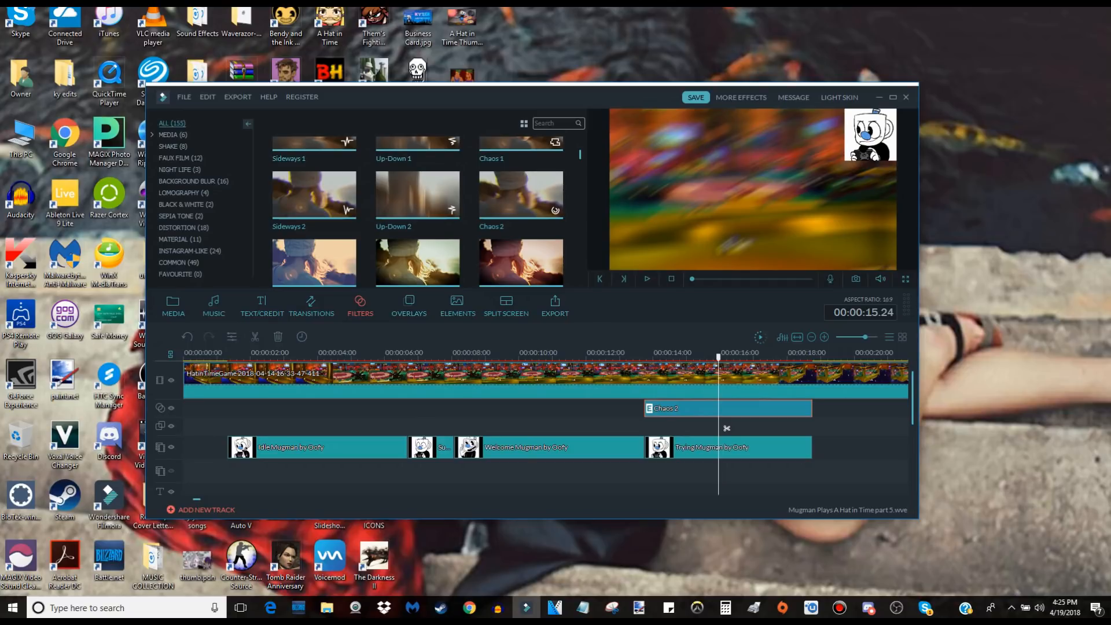
Look through the filter library, including the mosaic, jigsaw, mirror and black-and-white effects.
scroll(727, 428, down, 1)
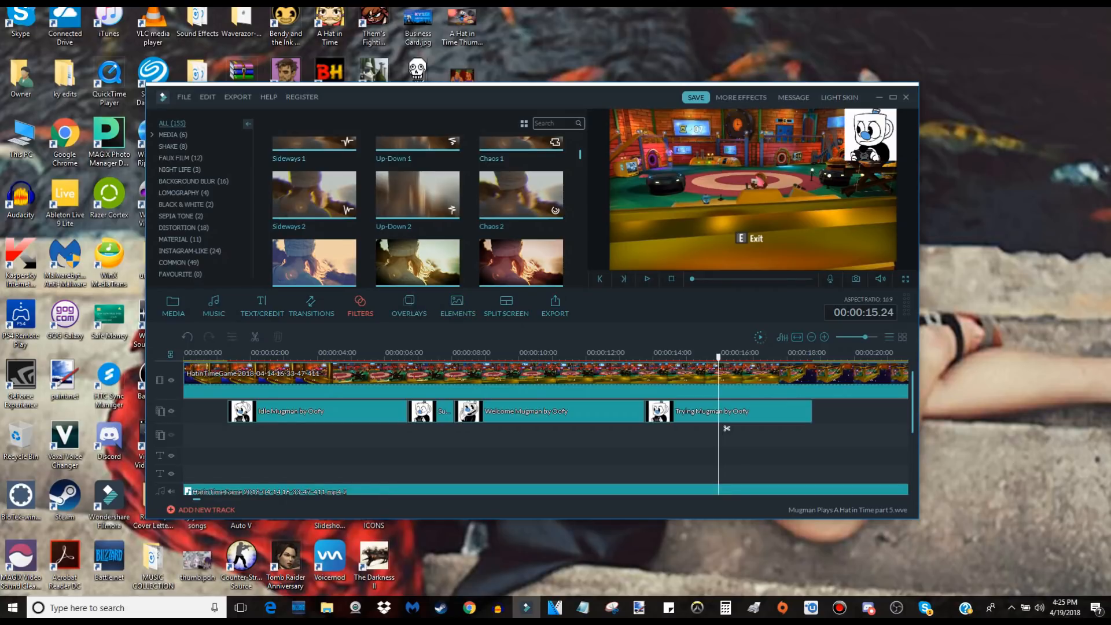
double_click(550, 196)
scroll(549, 195, down, 2)
scroll(418, 211, down, 4)
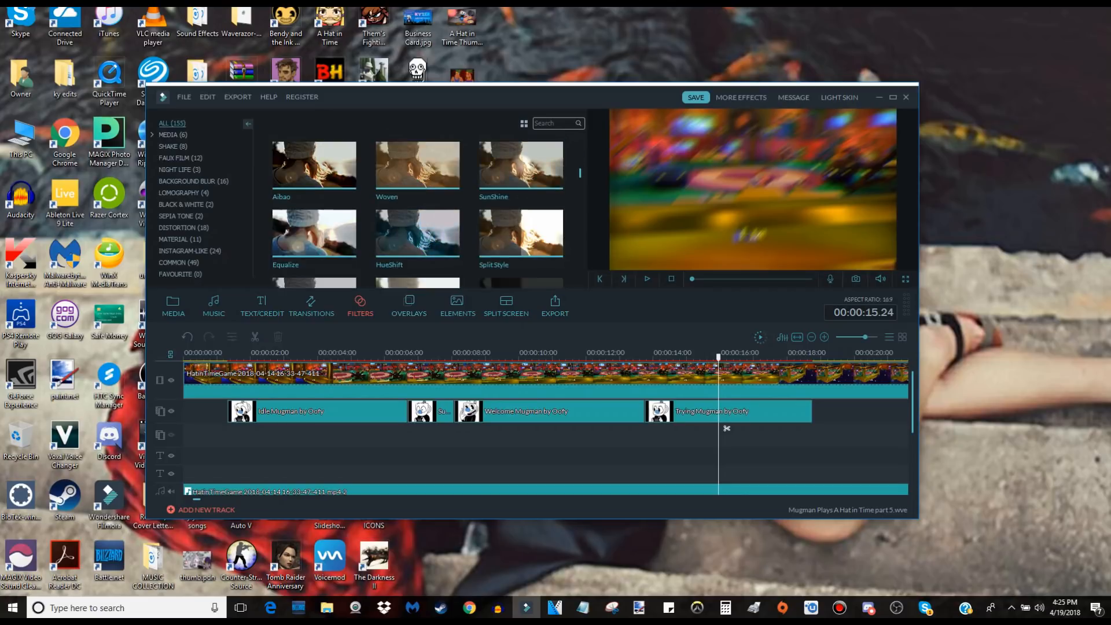
scroll(418, 211, down, 4)
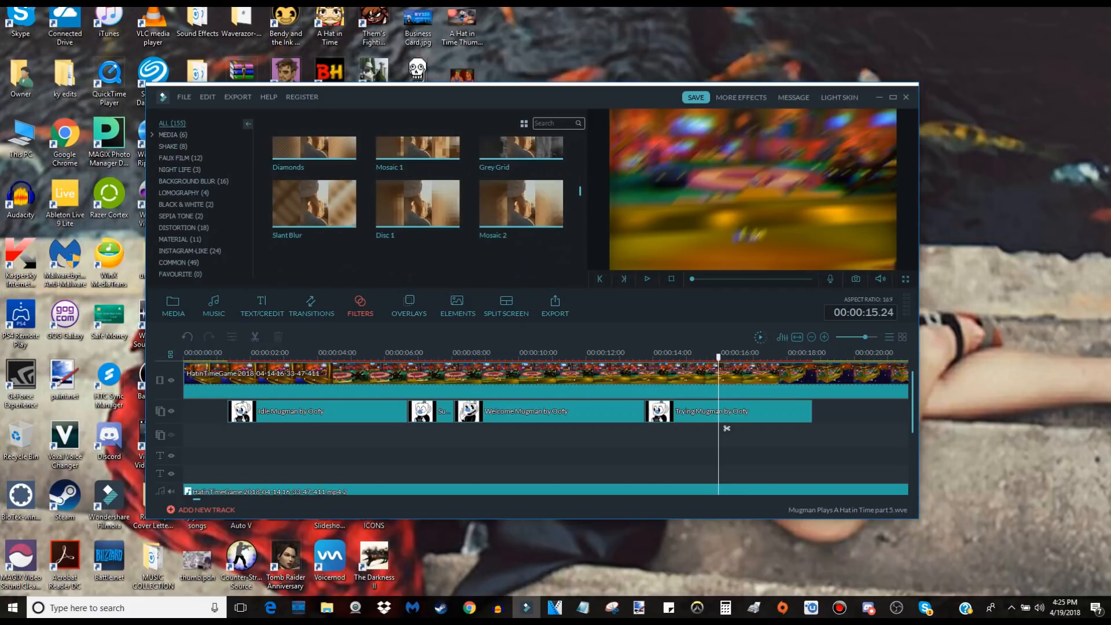
scroll(417, 212, down, 4)
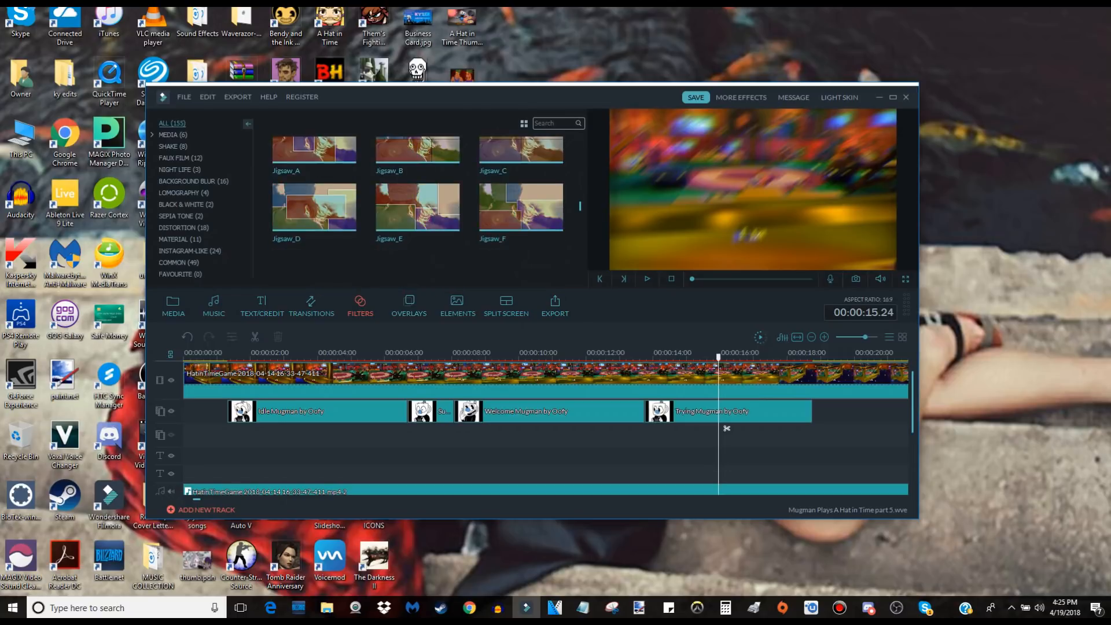
scroll(418, 212, down, 4)
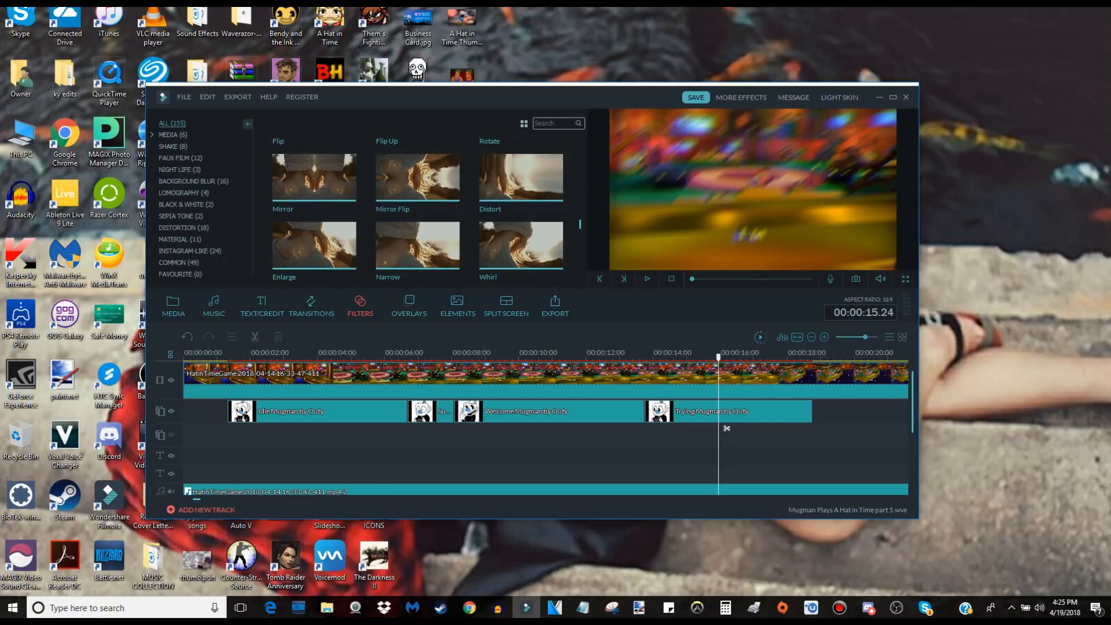
scroll(418, 211, down, 2)
scroll(417, 211, down, 2)
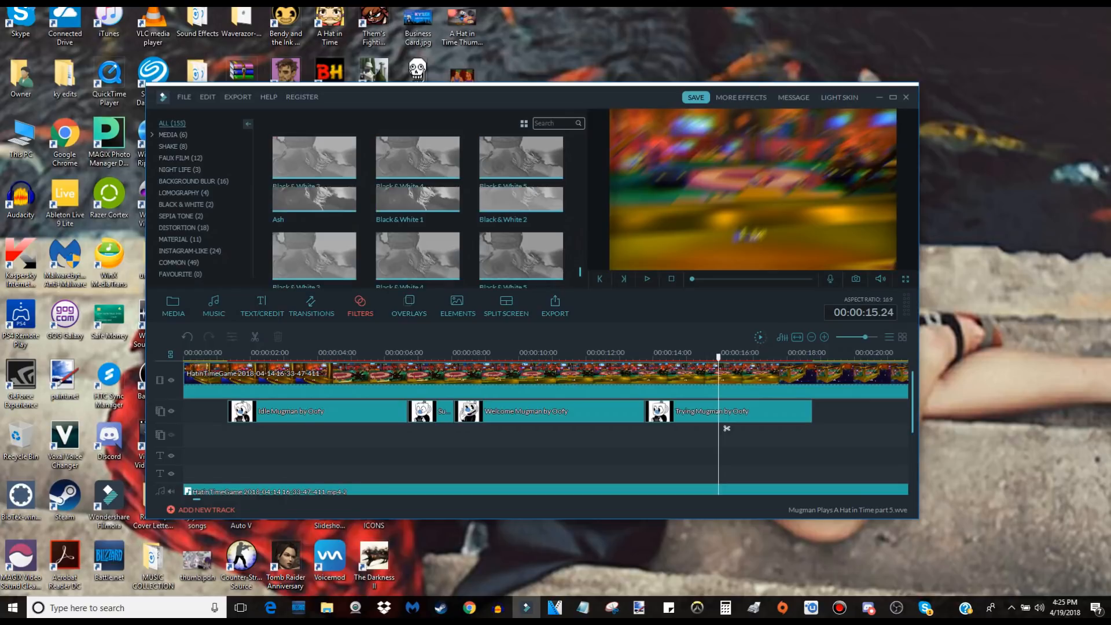
scroll(418, 212, up, 20)
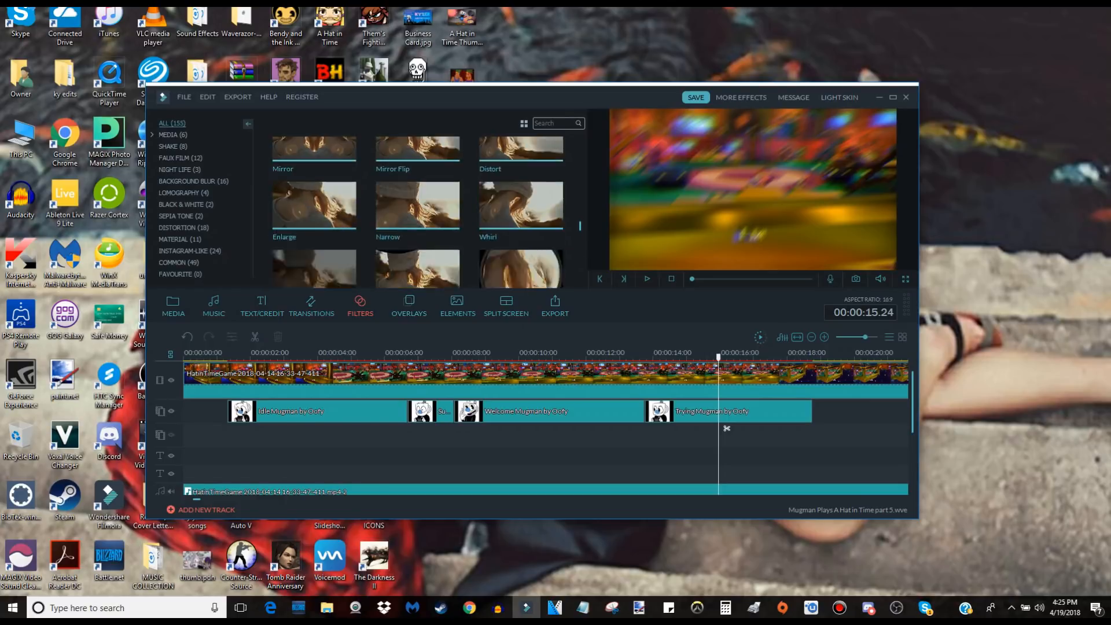
scroll(417, 212, down, 3)
scroll(418, 212, down, 10)
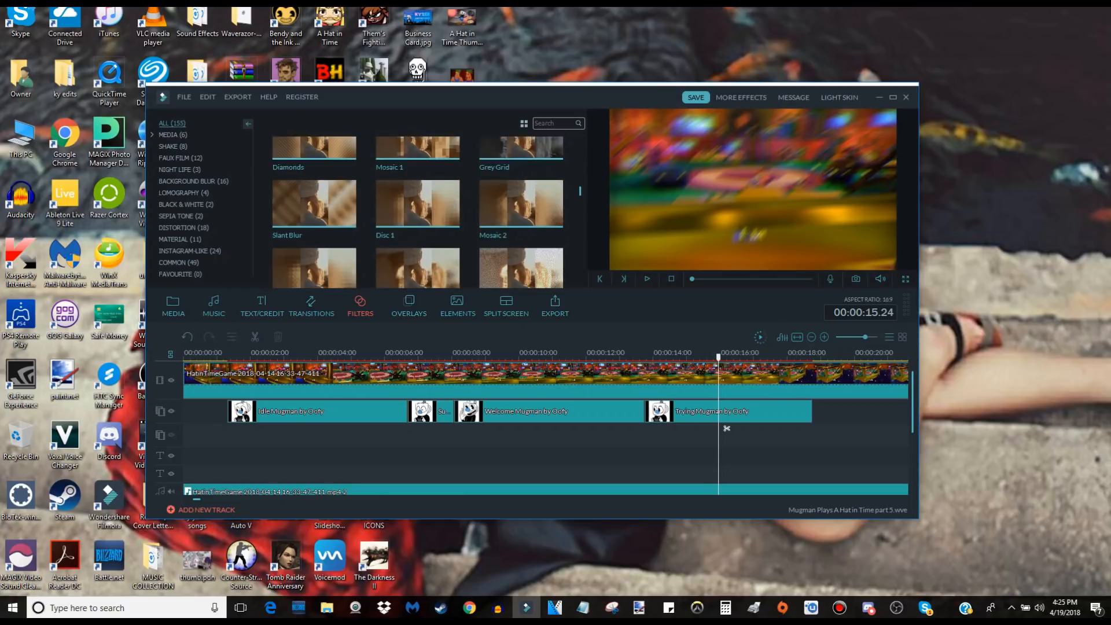
scroll(418, 211, down, 8)
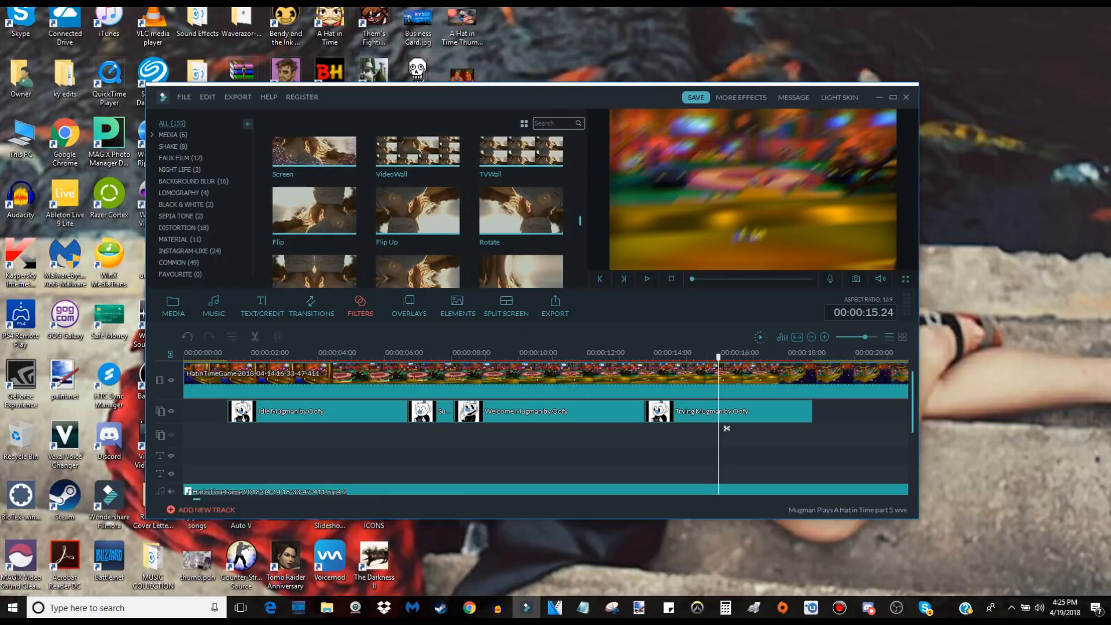
scroll(417, 211, up, 2)
scroll(521, 214, up, 2)
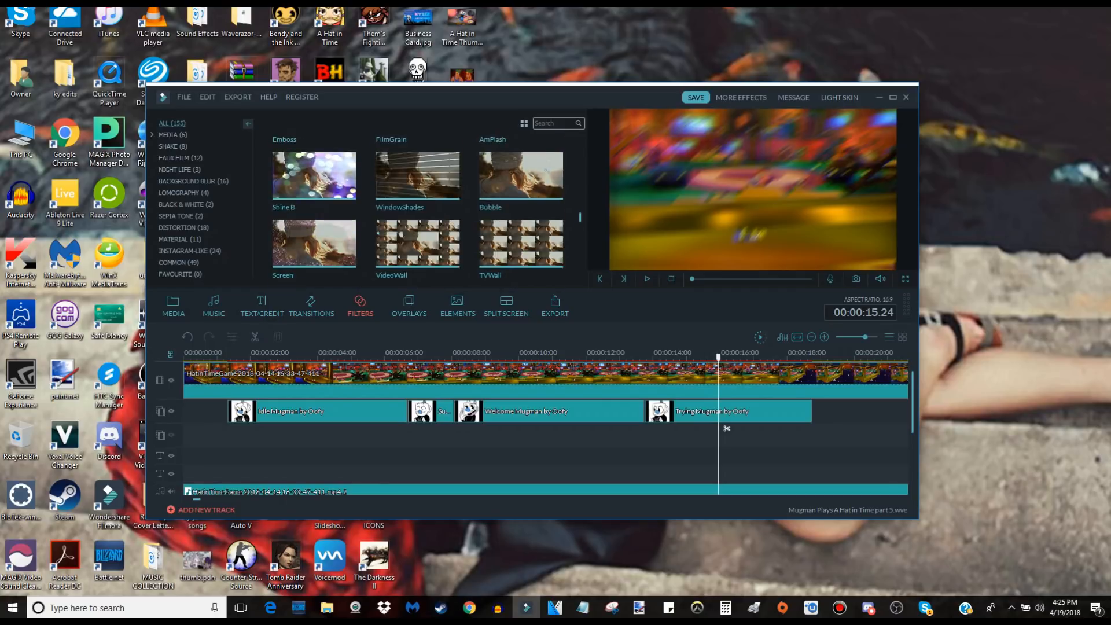
Open the overlay library and preview the "Make it so!" overlay over the gameplay.
click(409, 304)
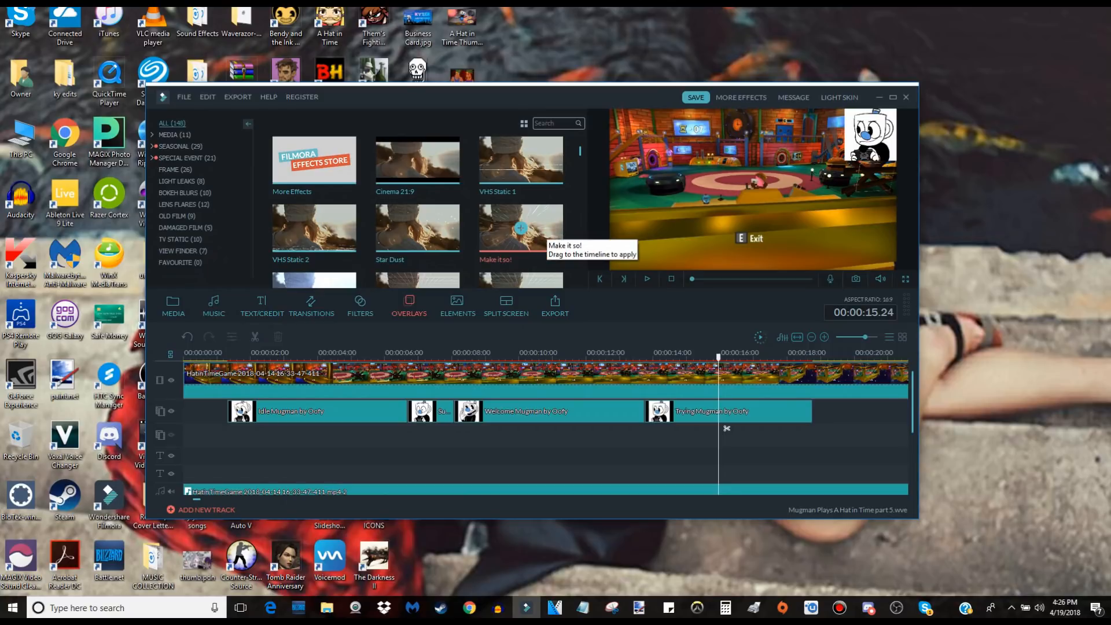
click(543, 228)
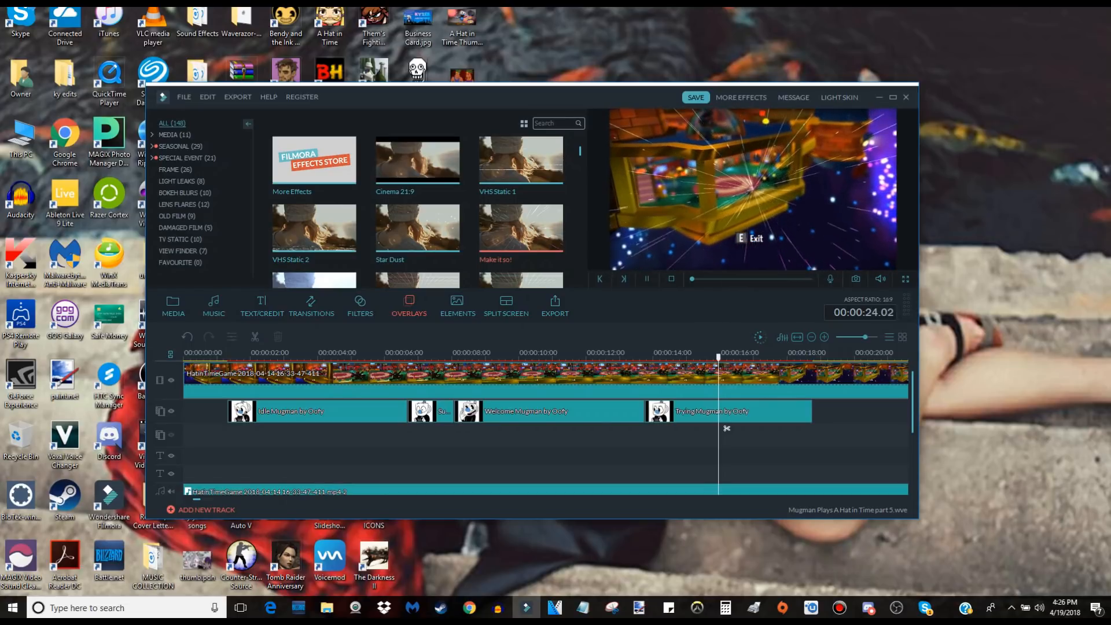
Add the Film 3 overlay to the timeline above the Trying Mugman clip at 00:00:13.19 and play a preview.
scroll(417, 211, down, 3)
scroll(520, 232, down, 5)
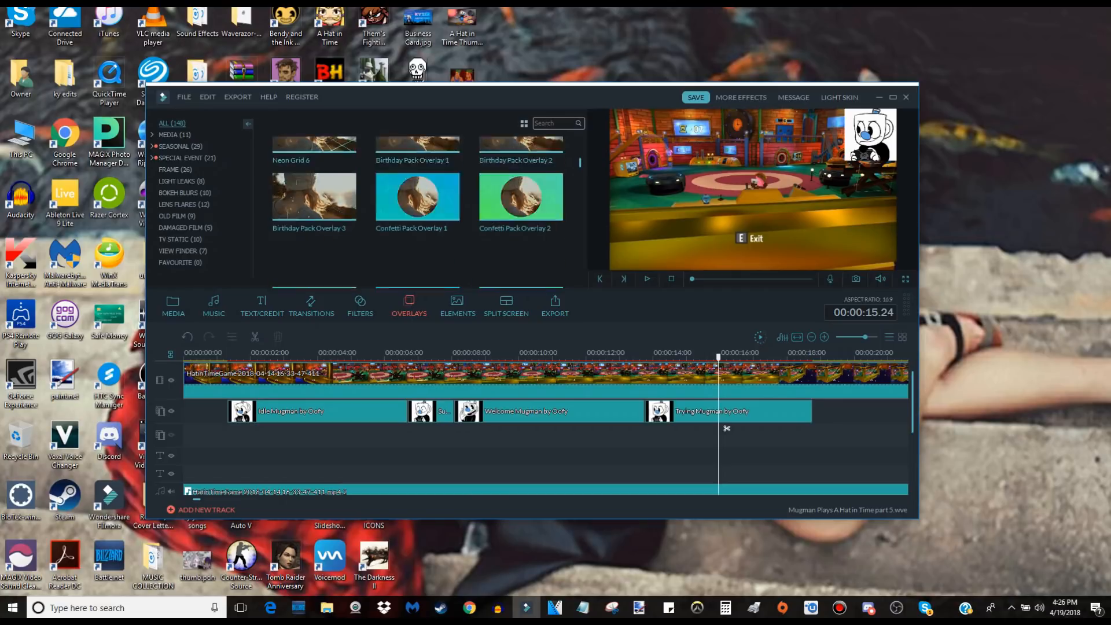
mouse_move(434, 174)
mouse_down()
mouse_move(655, 408)
mouse_move(646, 408)
mouse_up()
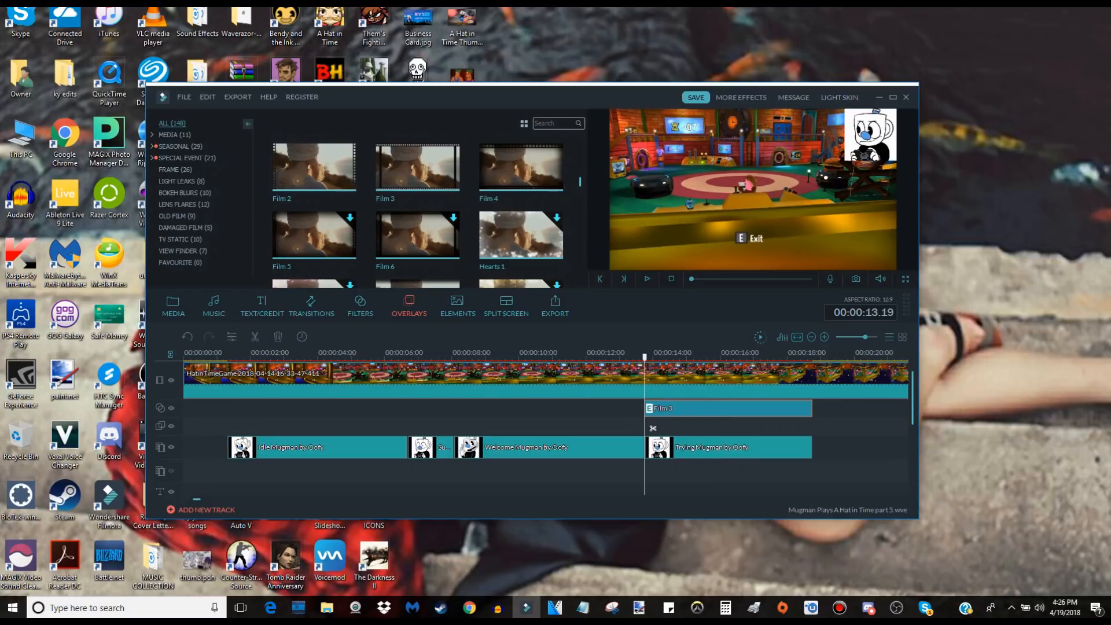
key(space)
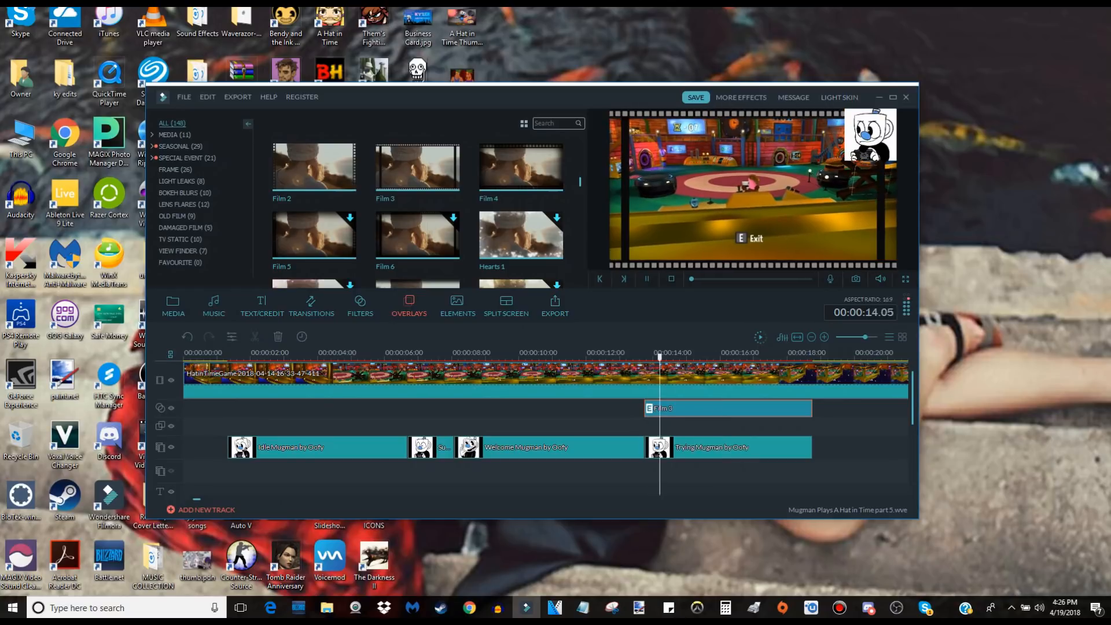
key(space)
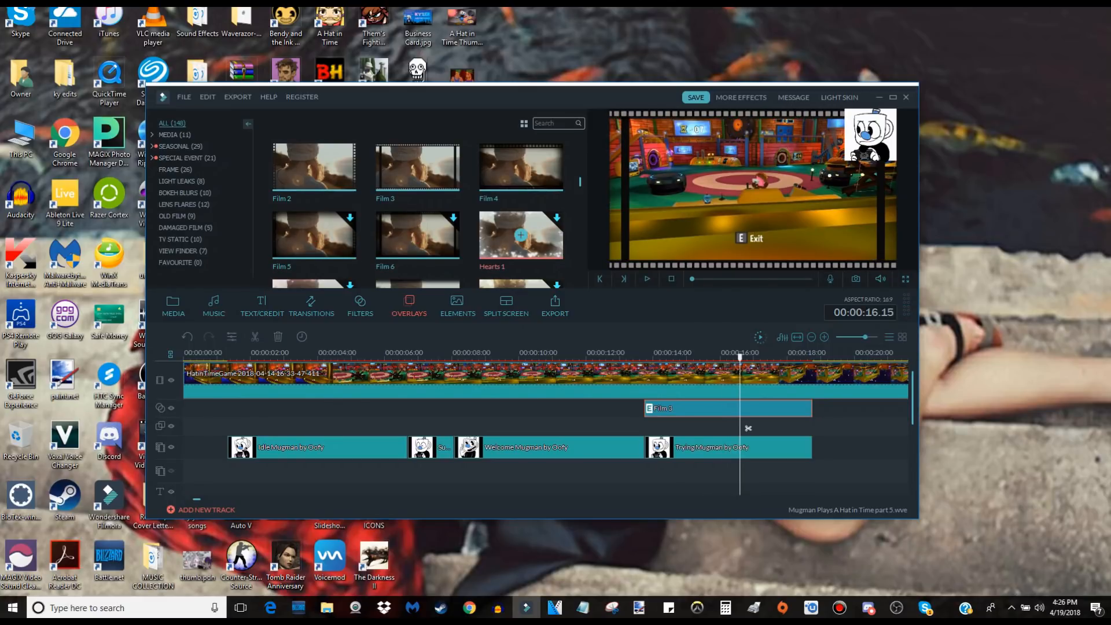
Find the Silent Film 2 overlay and place it on the track below the Film 3 clip, starting at 00:00:13.19.
scroll(521, 235, down, 3)
scroll(545, 428, down, 2)
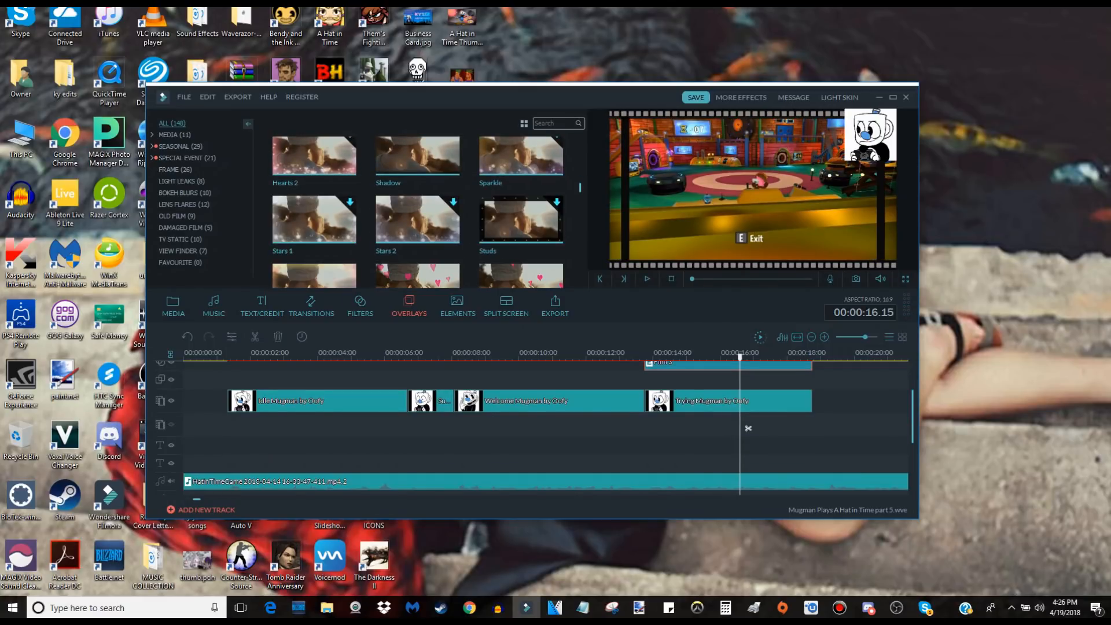
scroll(520, 204, down, 4)
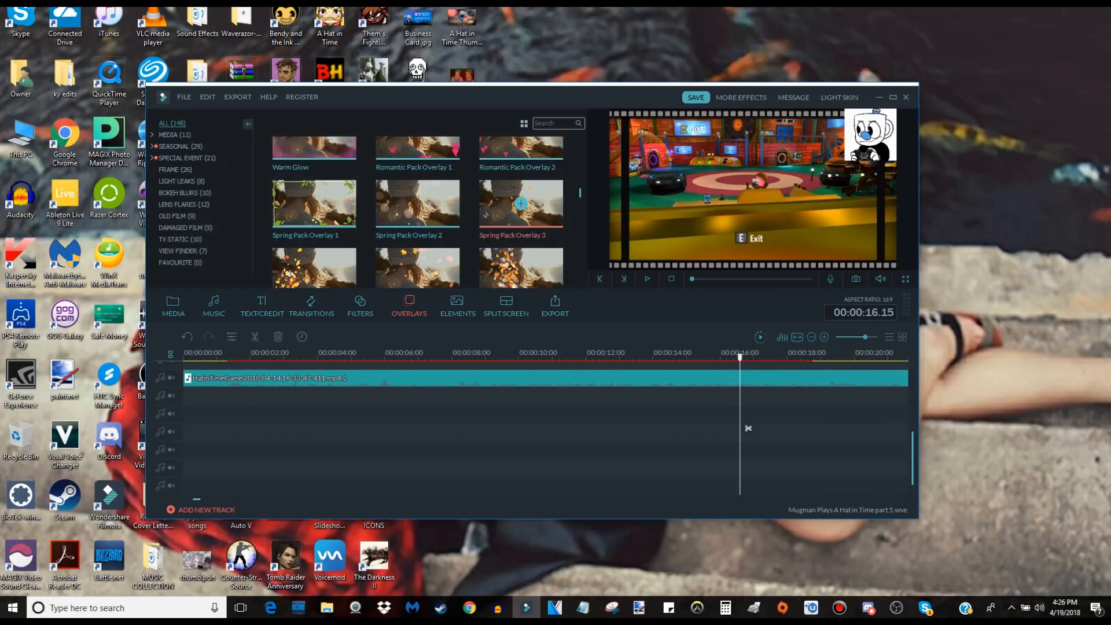
scroll(521, 204, down, 4)
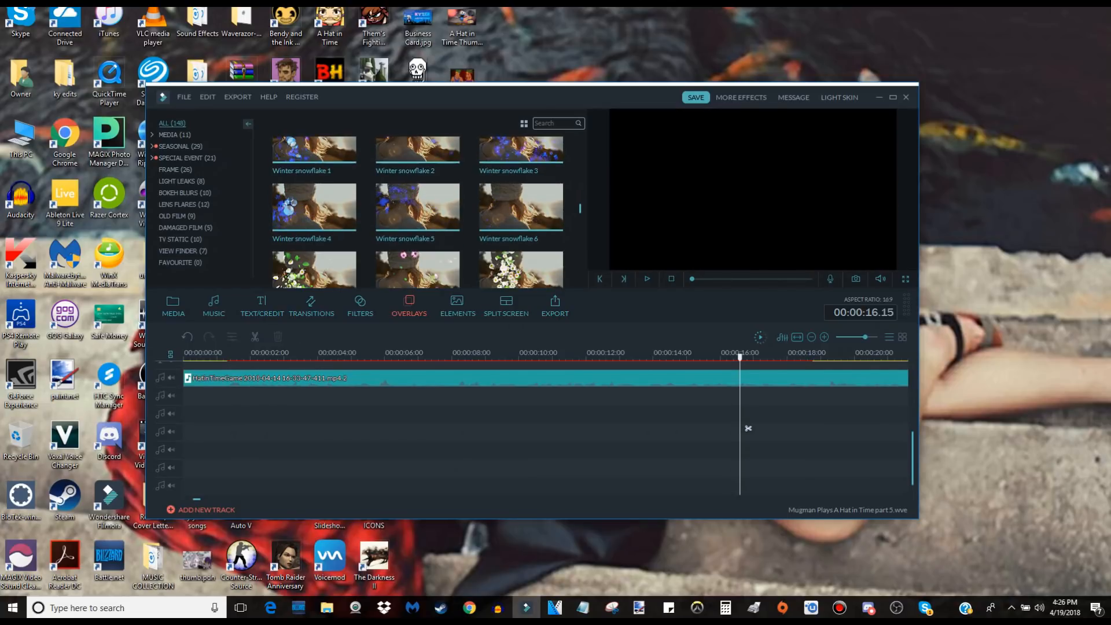
scroll(521, 204, down, 5)
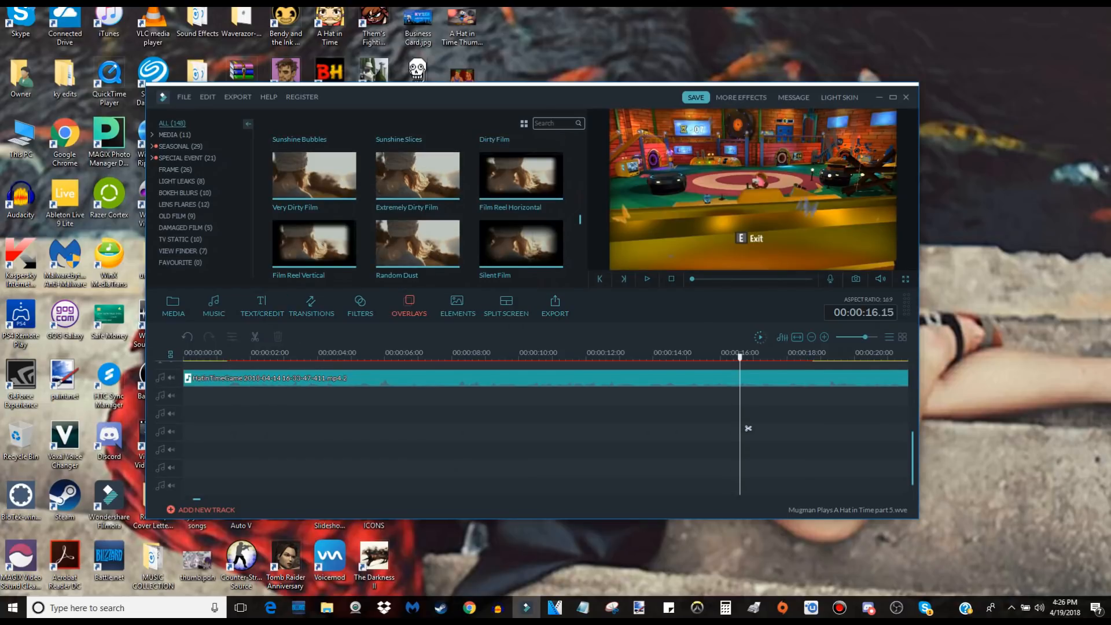
scroll(521, 205, down, 3)
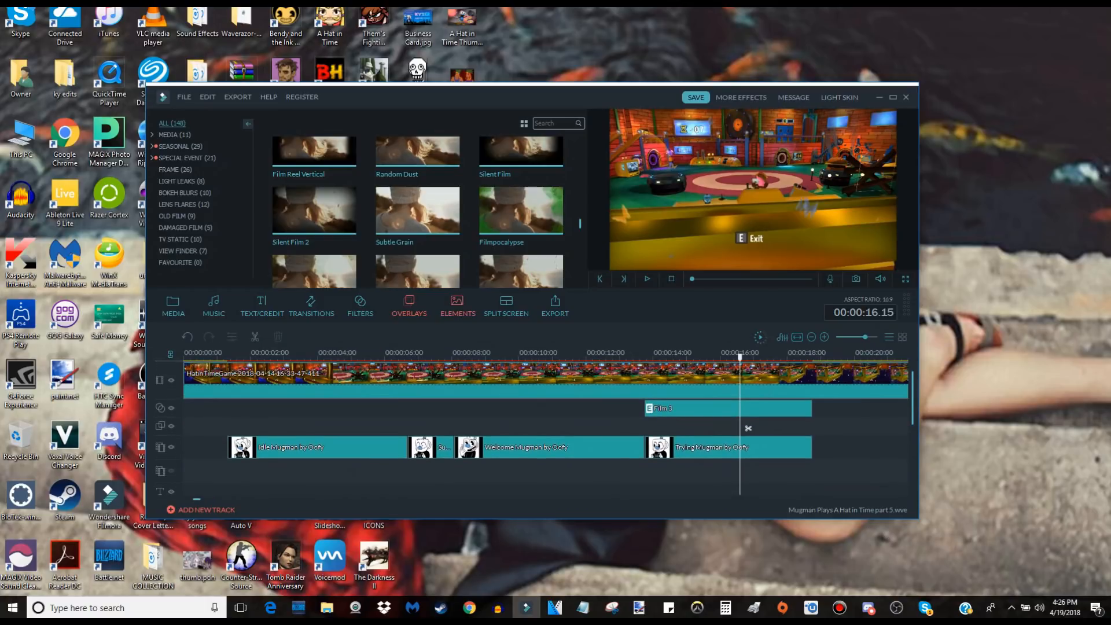
mouse_move(314, 210)
mouse_down()
mouse_move(693, 409)
mouse_move(652, 427)
mouse_up()
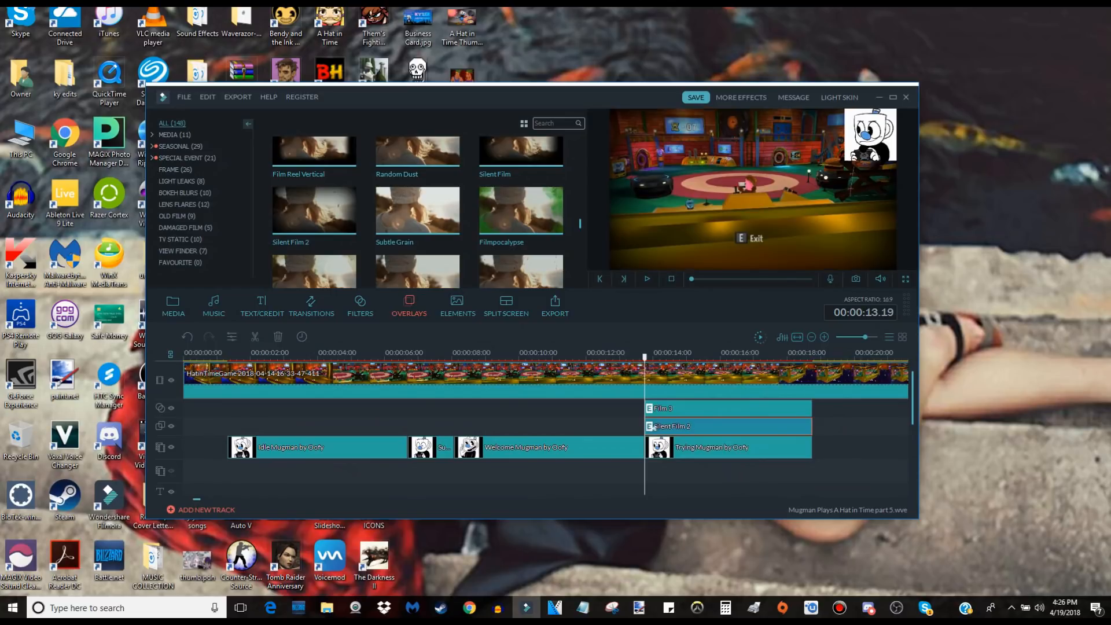
Play a preview of the combined Film 3 and Silent Film 2 overlays over the Trying Mugman section.
key(space)
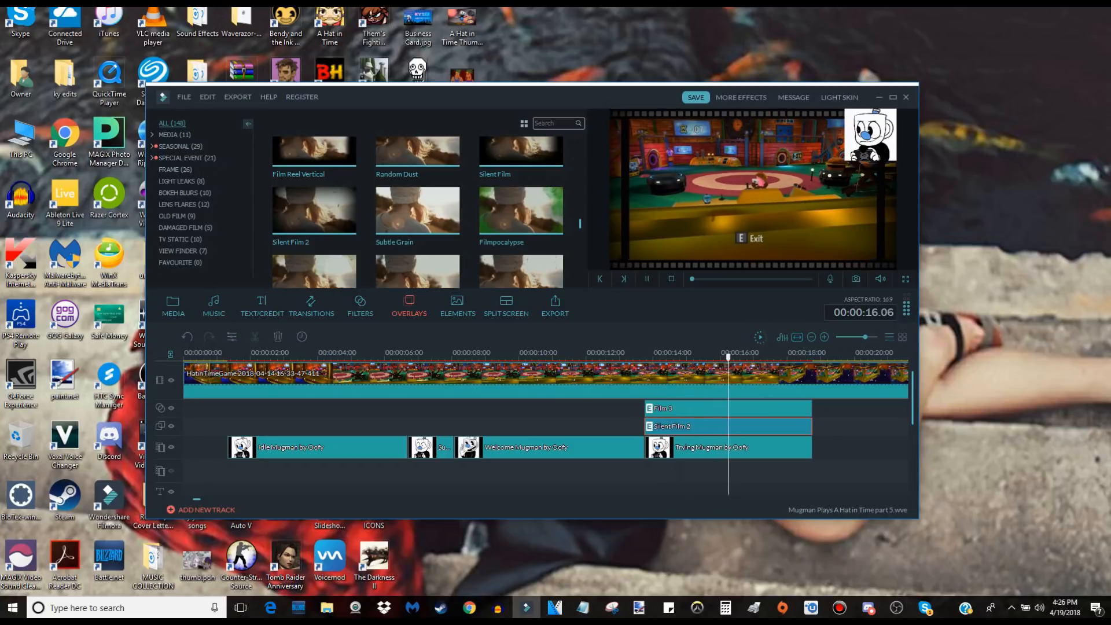
key(space)
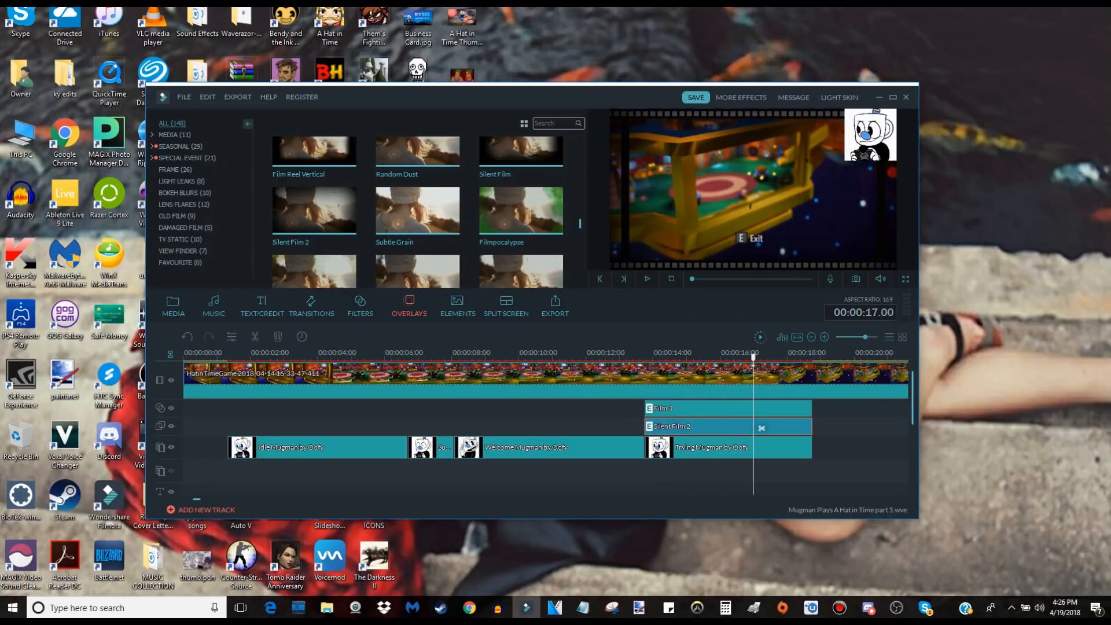
scroll(520, 272, down, 5)
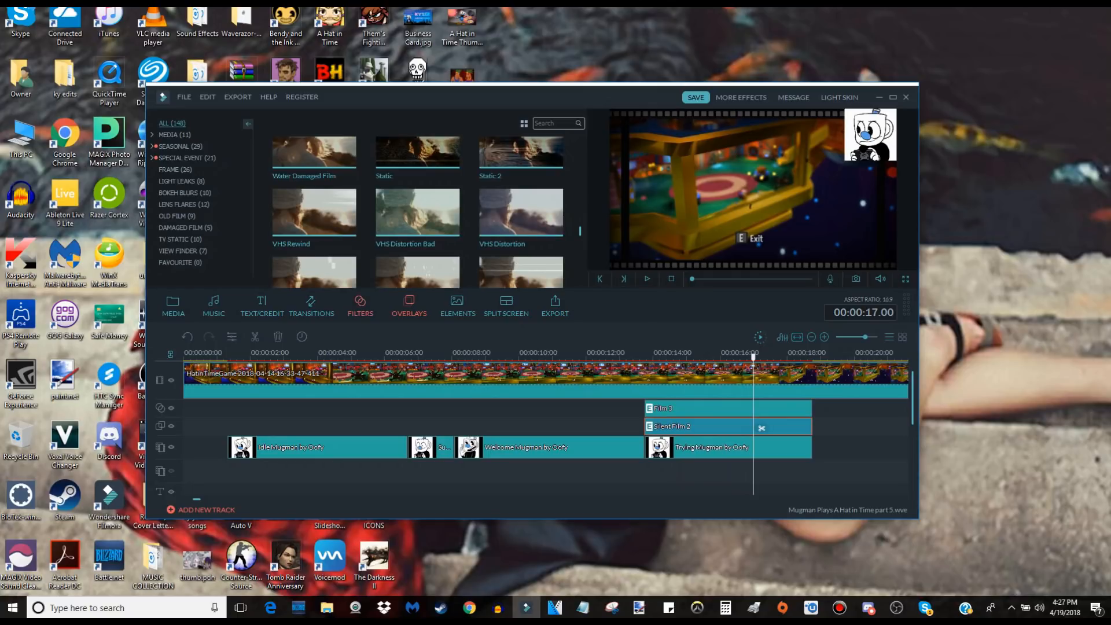
Find the Willow filter, put it in place of the Silent Film 2 clip at 00:00:13.19 and preview the black-and-white look.
click(359, 306)
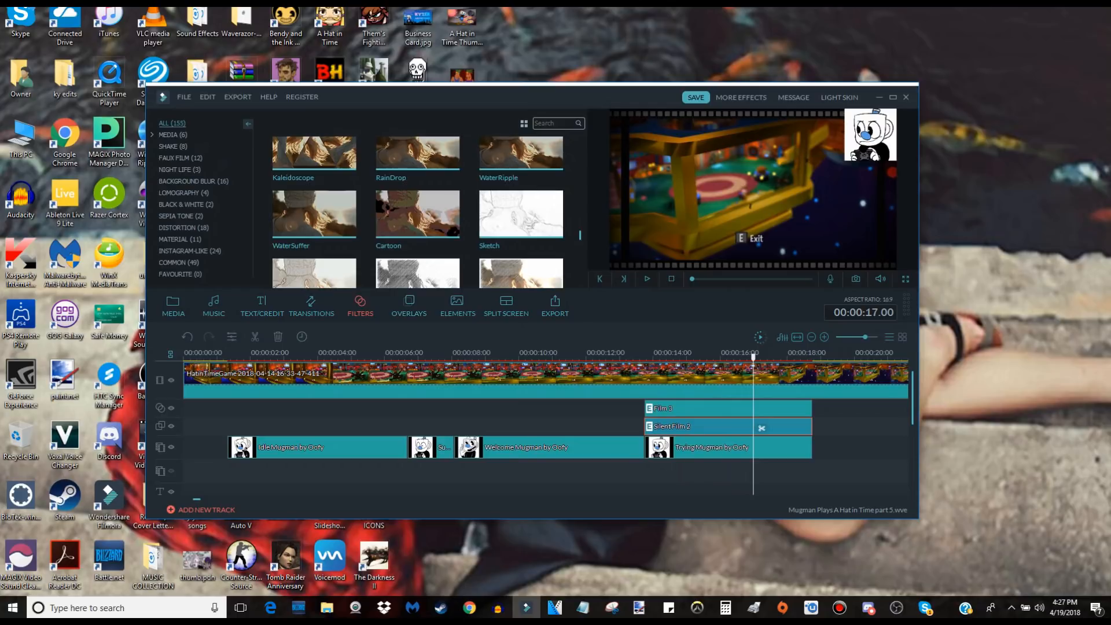
scroll(417, 211, up, 5)
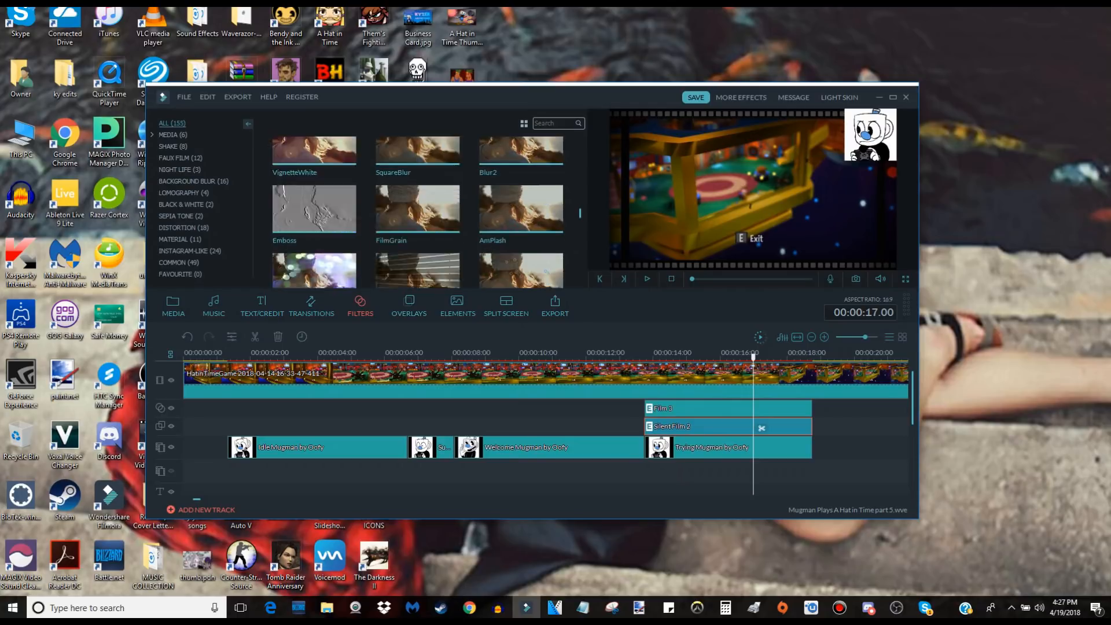
scroll(418, 212, up, 3)
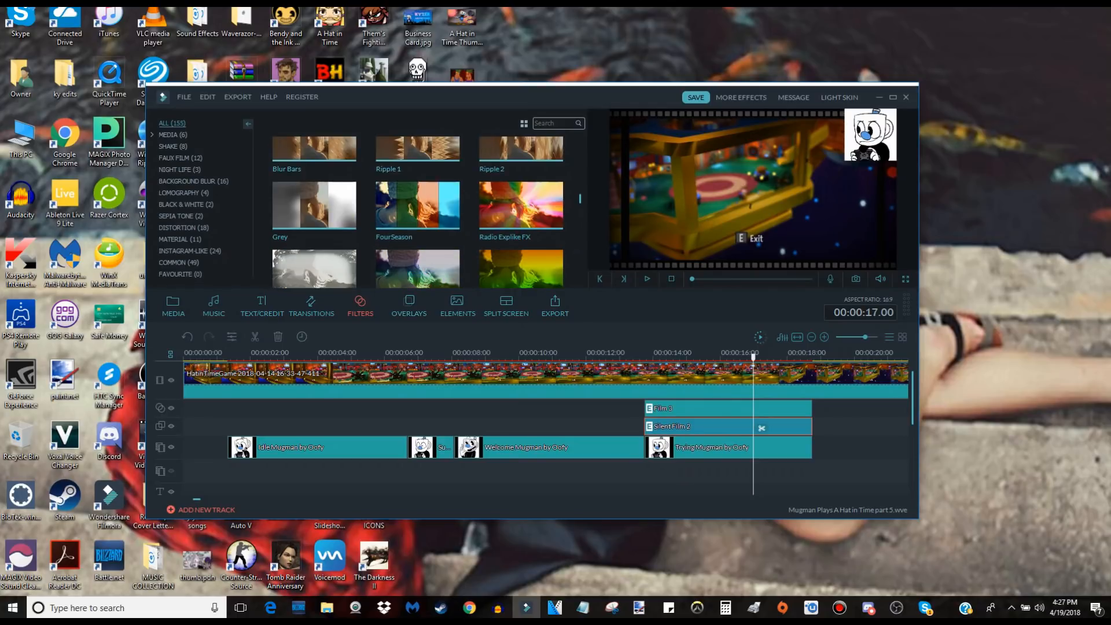
scroll(417, 212, down, 2)
scroll(418, 211, down, 2)
scroll(417, 212, down, 2)
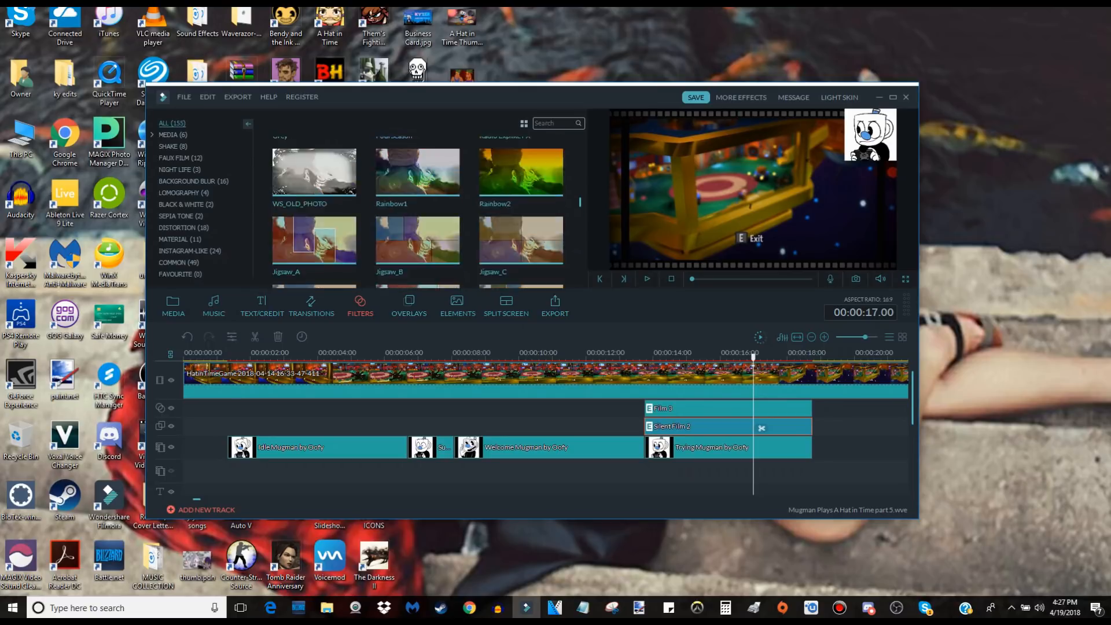
scroll(418, 212, down, 3)
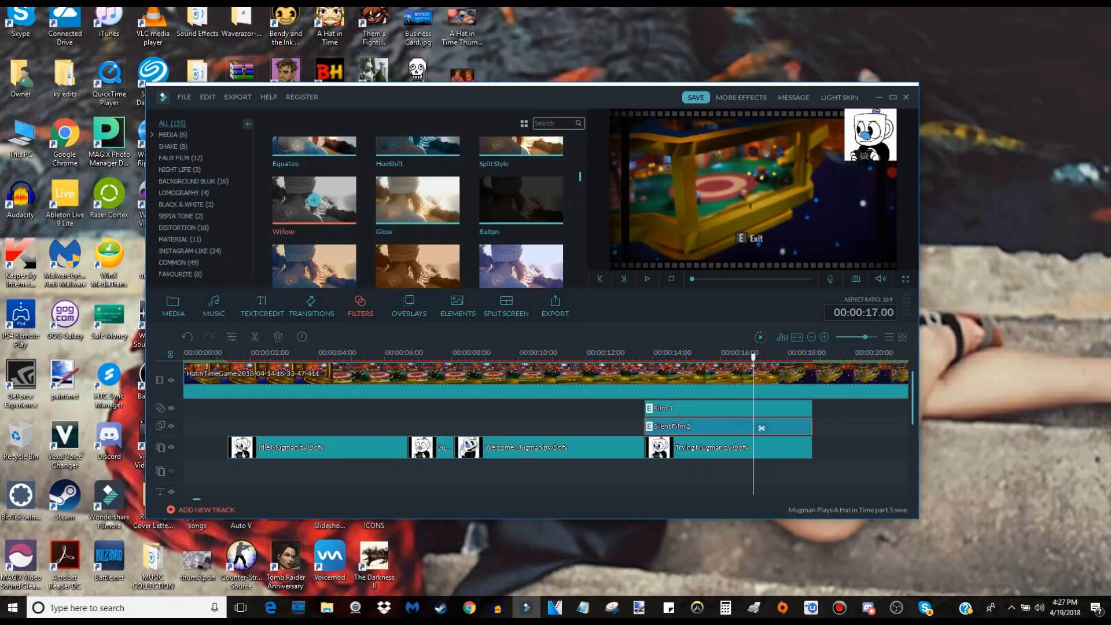
drag(314, 200, 643, 426)
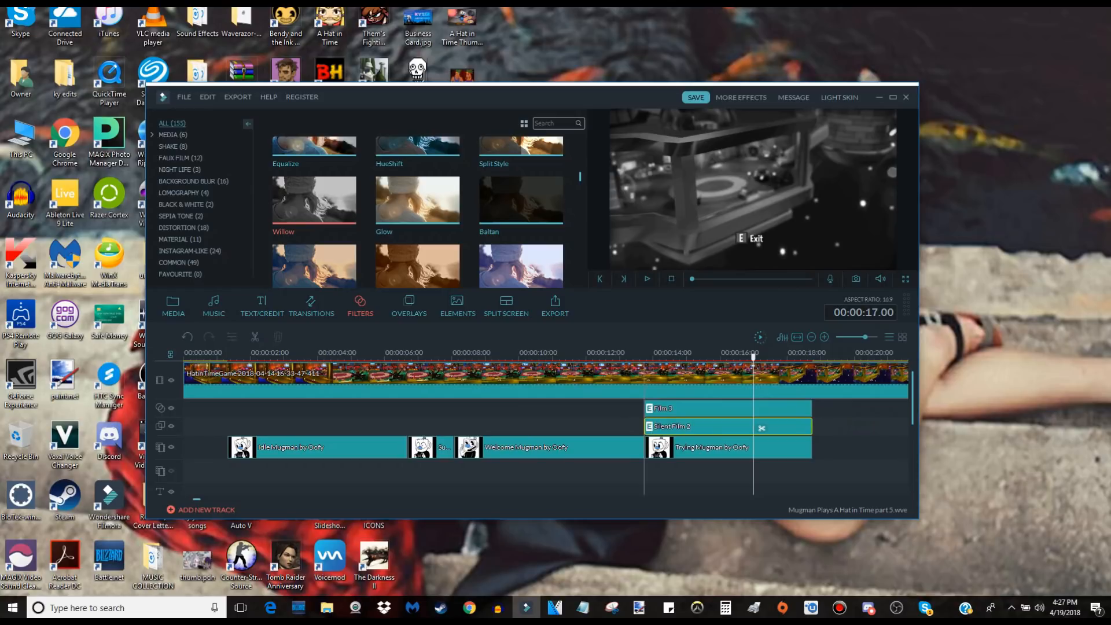
drag(762, 428, 761, 428)
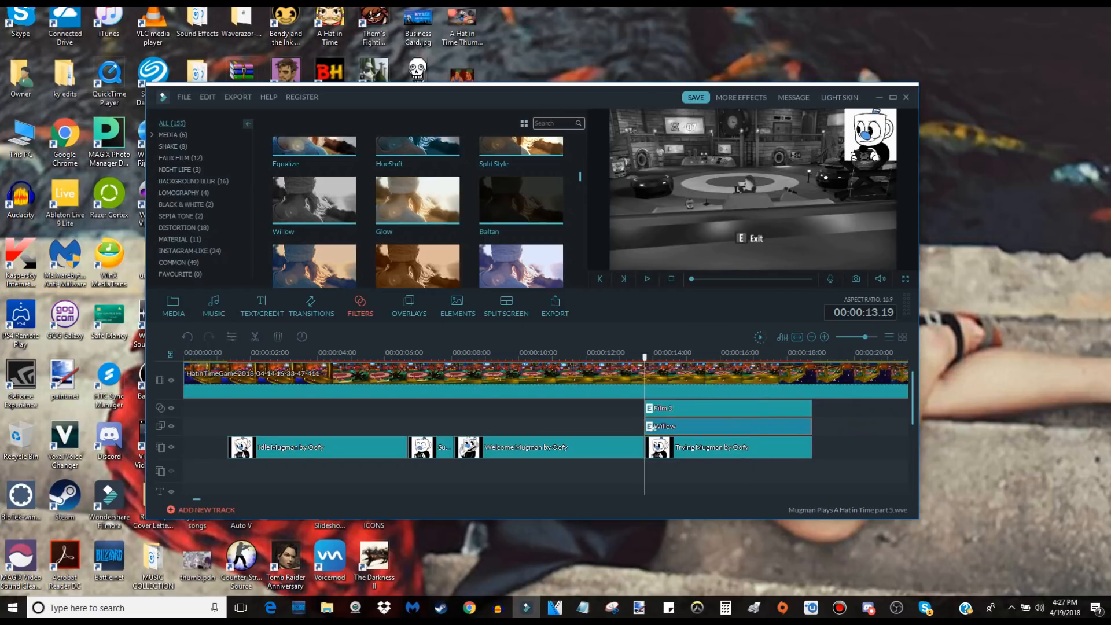
key(space)
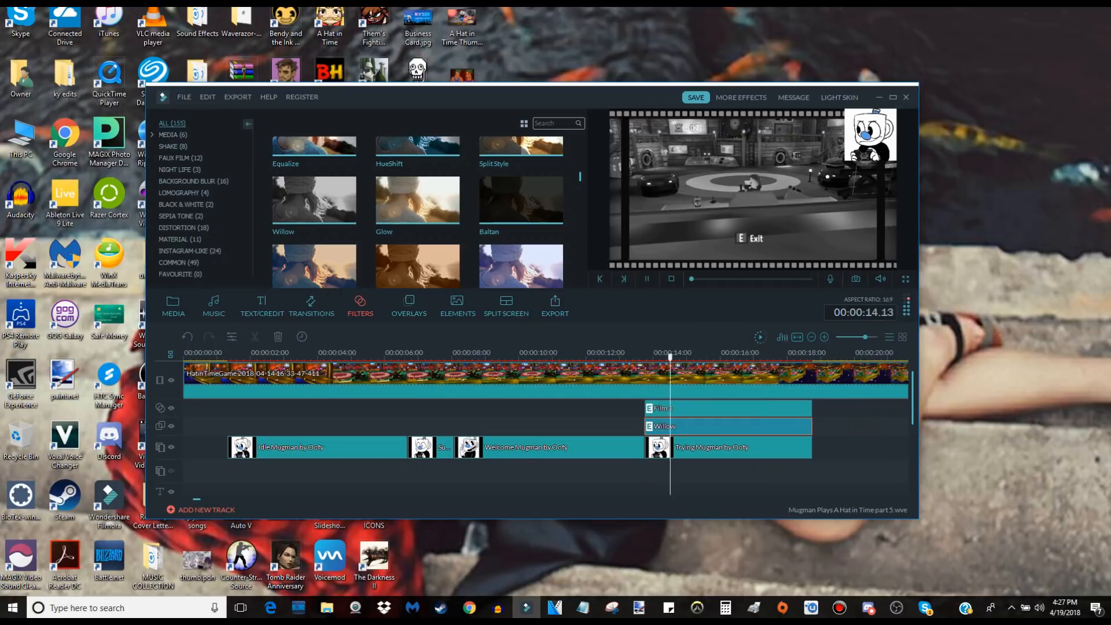
key(space)
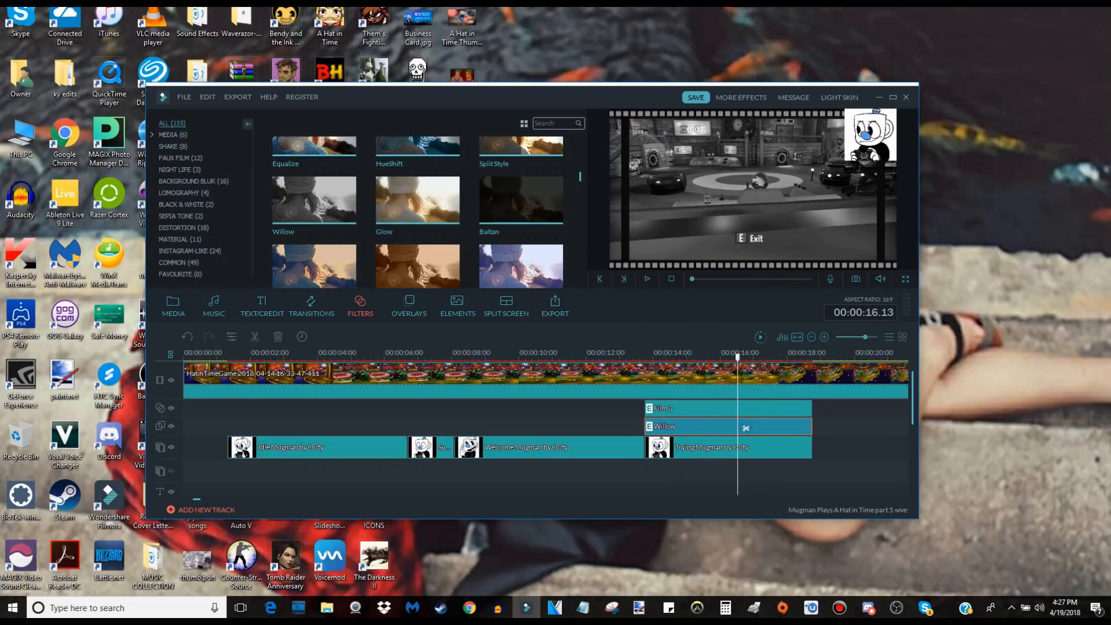
Remove the Film 3 overlay and the Willow filter from the timeline.
key(ctrl+z)
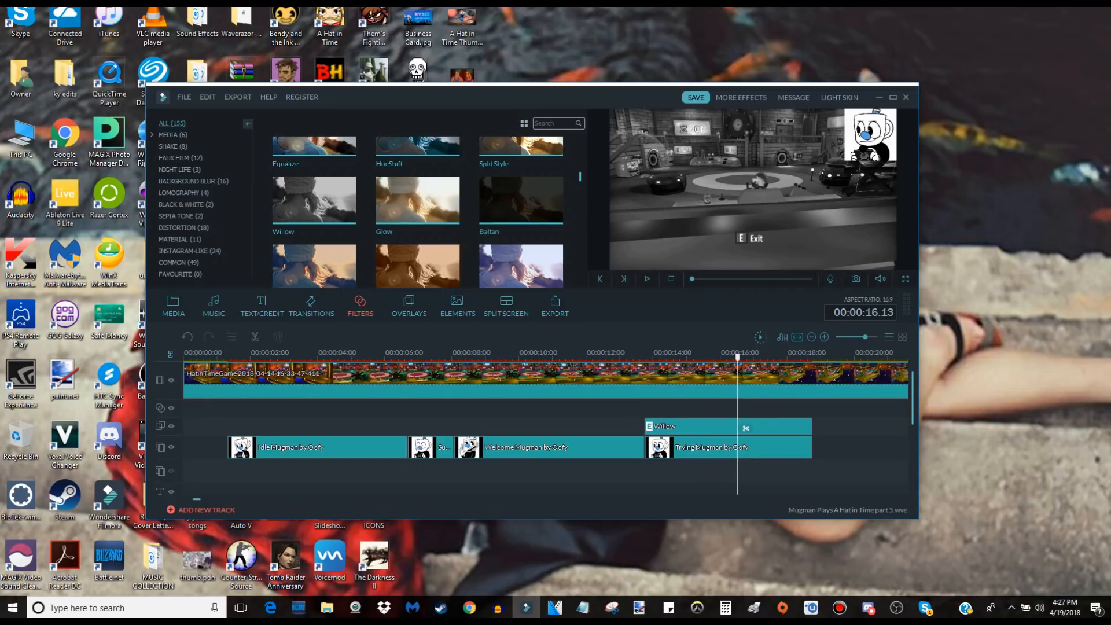
key(ctrl+z)
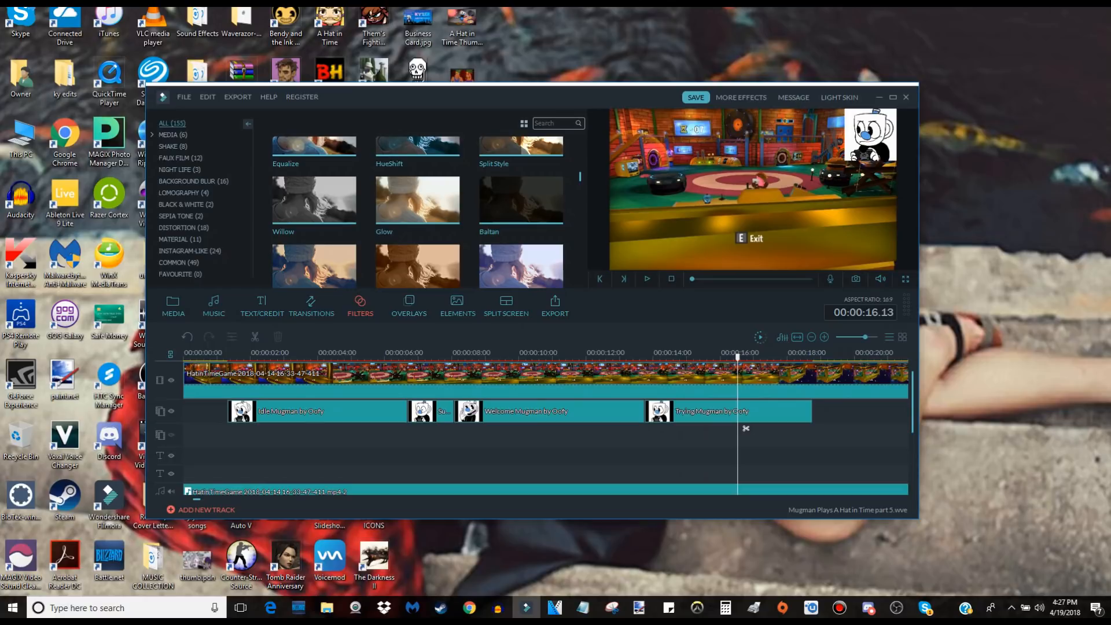
key(ctrl+z)
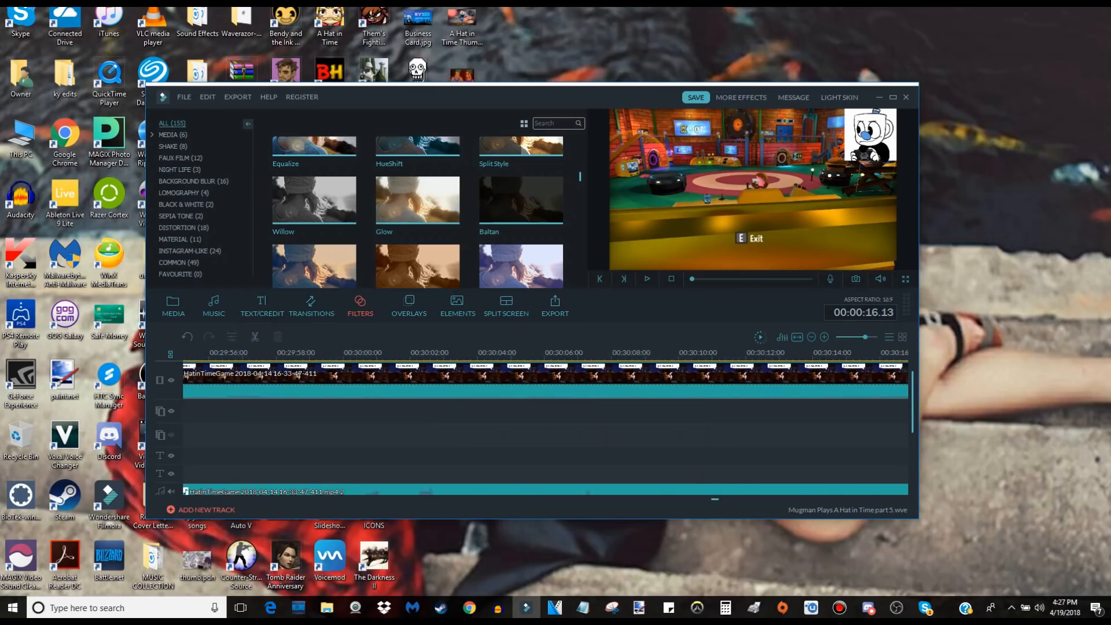
Add the Gradient1 sample color to the video track directly after the end of the gameplay clip.
drag(862, 499, 890, 499)
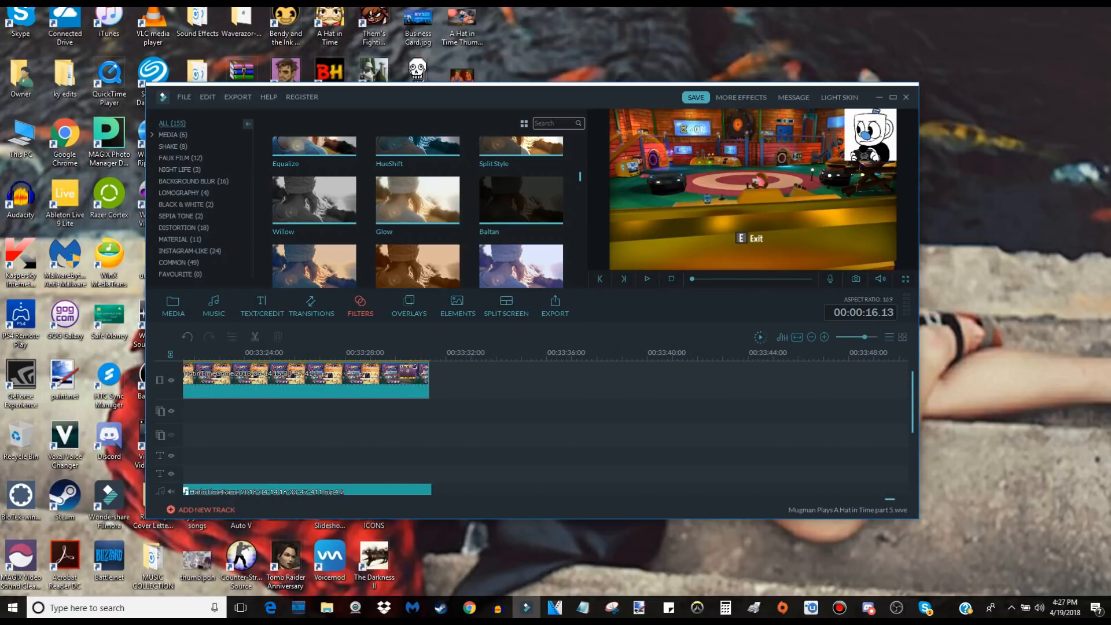
click(433, 428)
scroll(440, 428, down, 4)
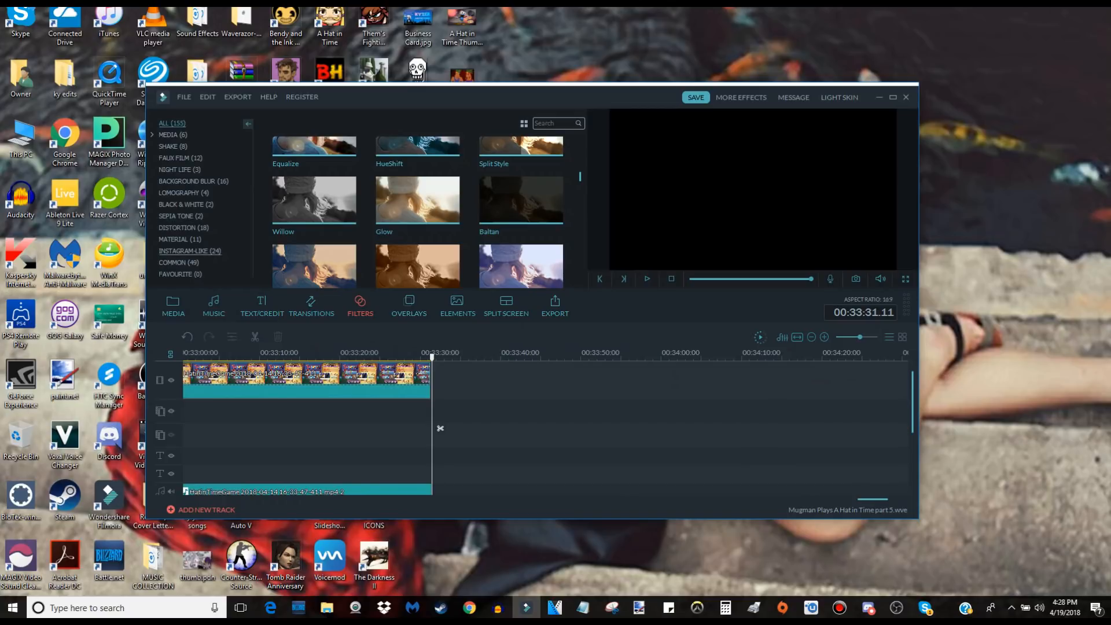
click(173, 306)
scroll(191, 251, down, 1)
click(191, 251)
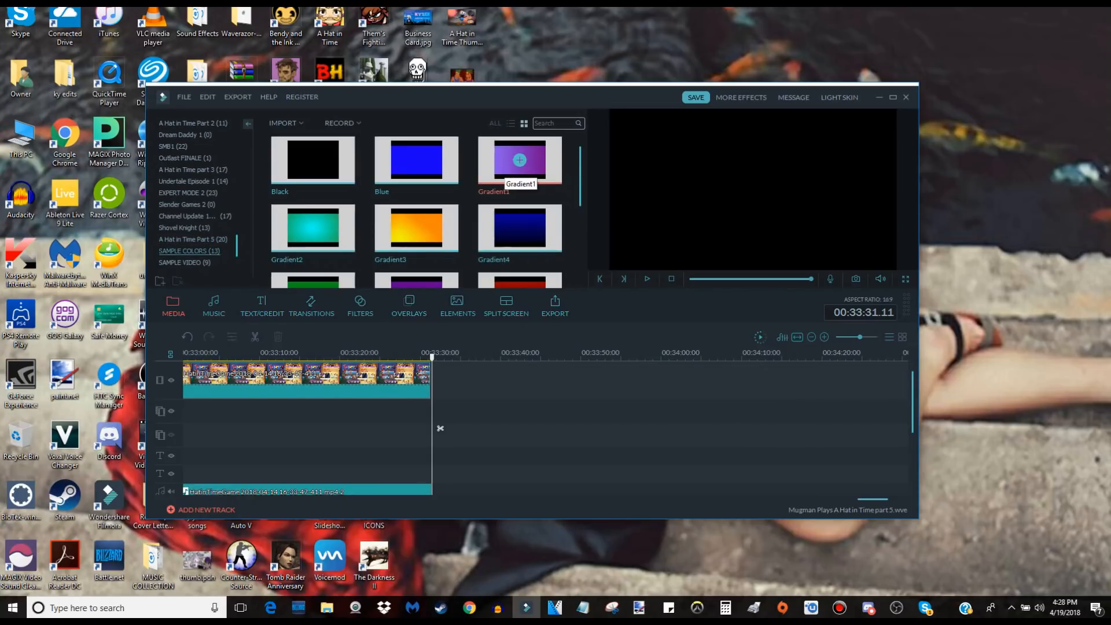
click(520, 160)
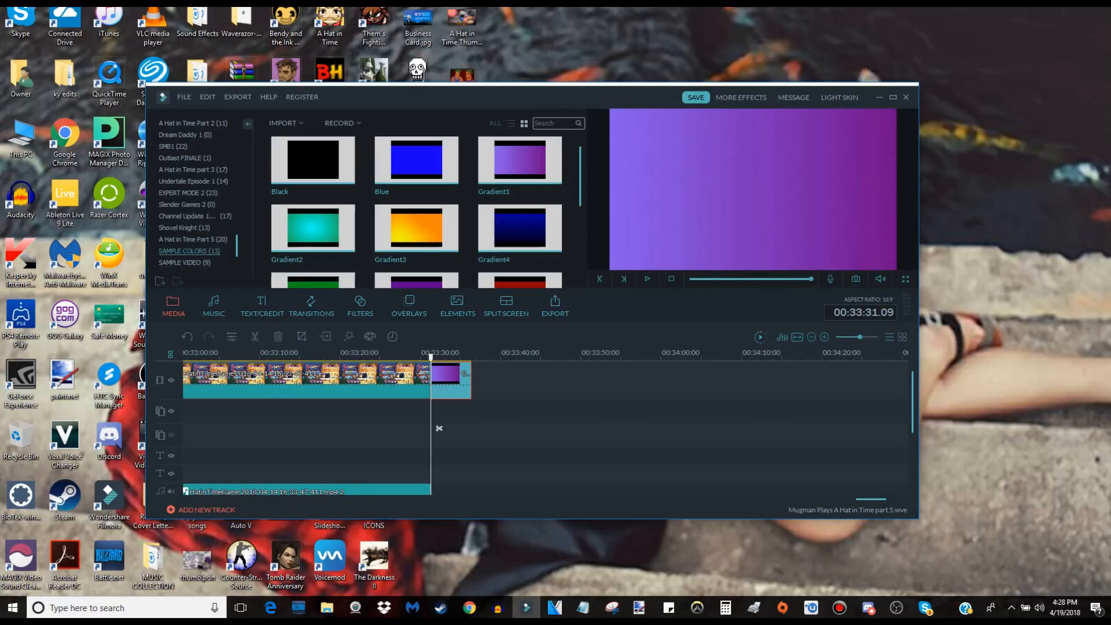
Find the A Hat in Time OST - 03 File Select music and place it directly after the gameplay audio, starting at 00:33:31.09.
click(193, 239)
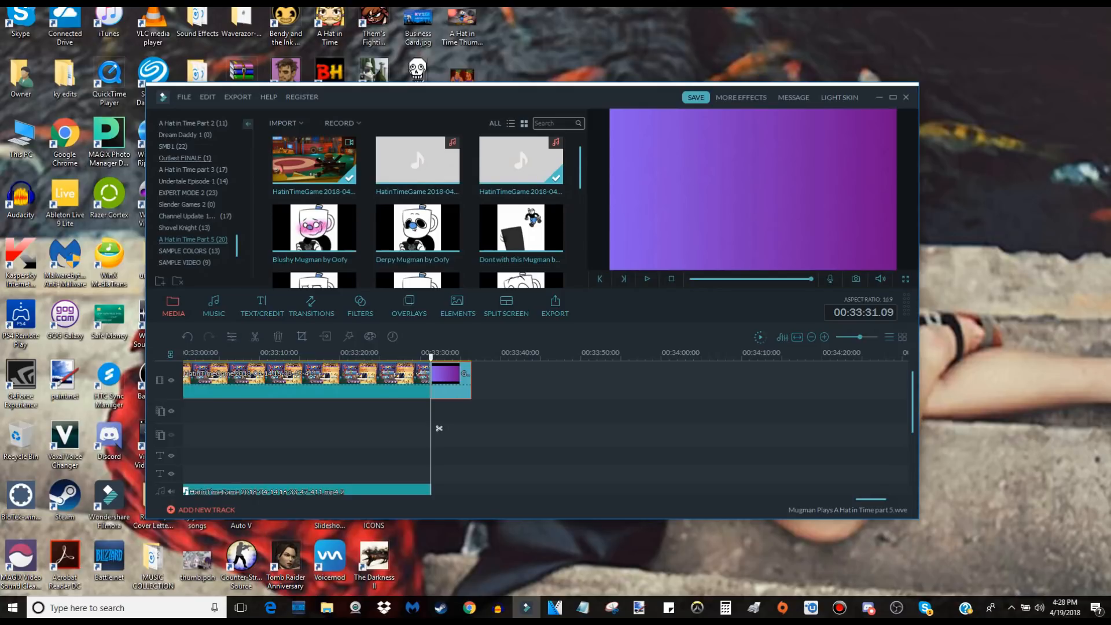
scroll(416, 209, down, 1)
scroll(417, 180, down, 4)
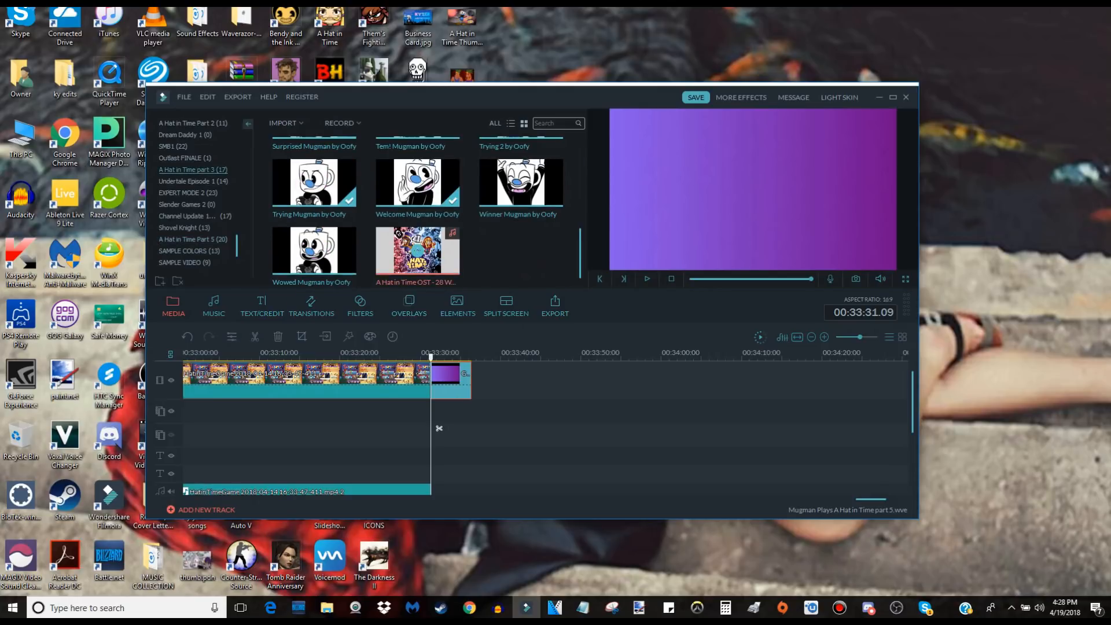
scroll(186, 169, up, 3)
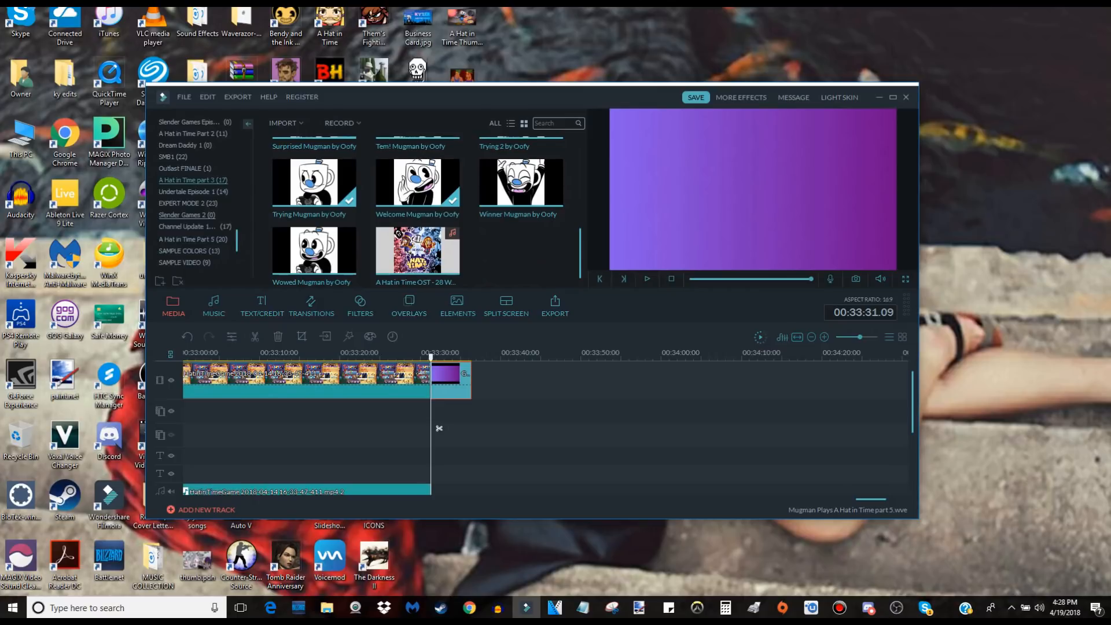
click(186, 158)
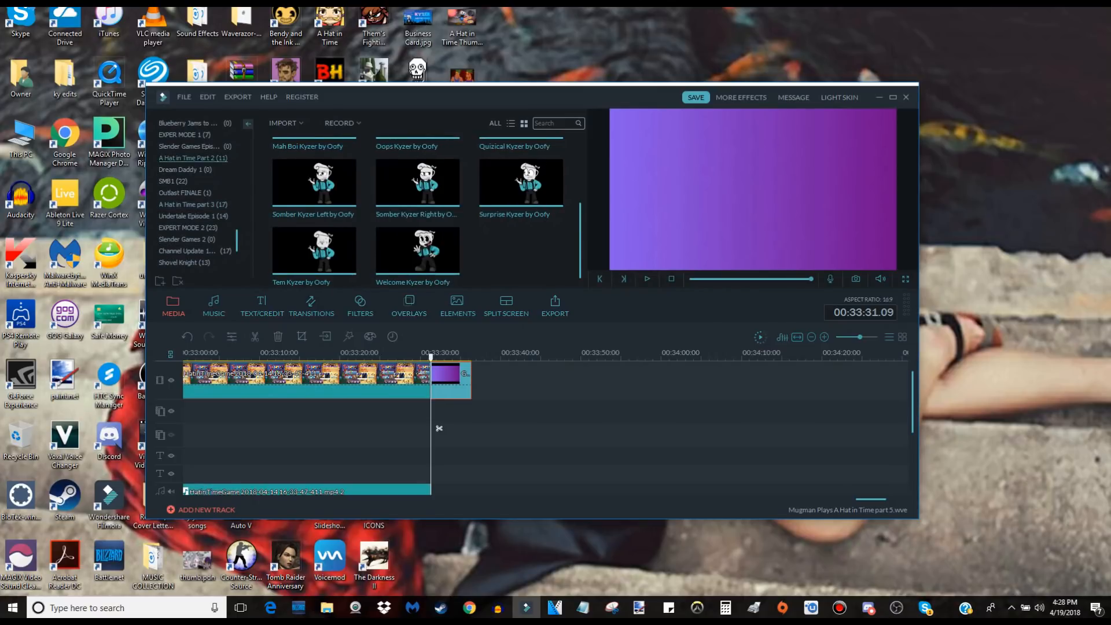
scroll(185, 169, up, 3)
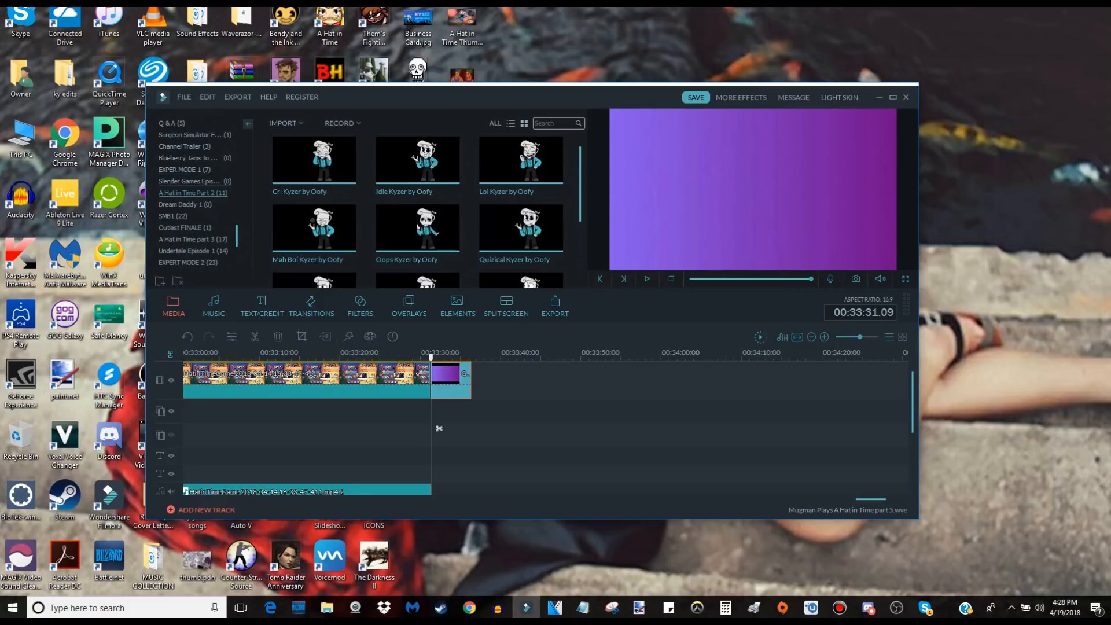
scroll(191, 181, up, 3)
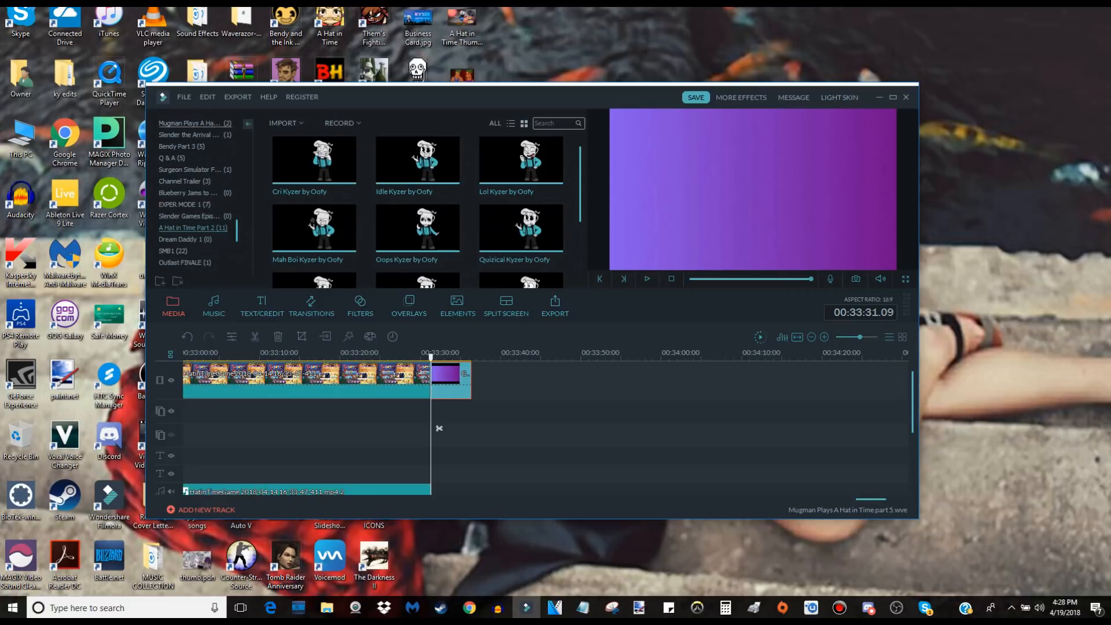
click(194, 124)
drag(314, 160, 432, 489)
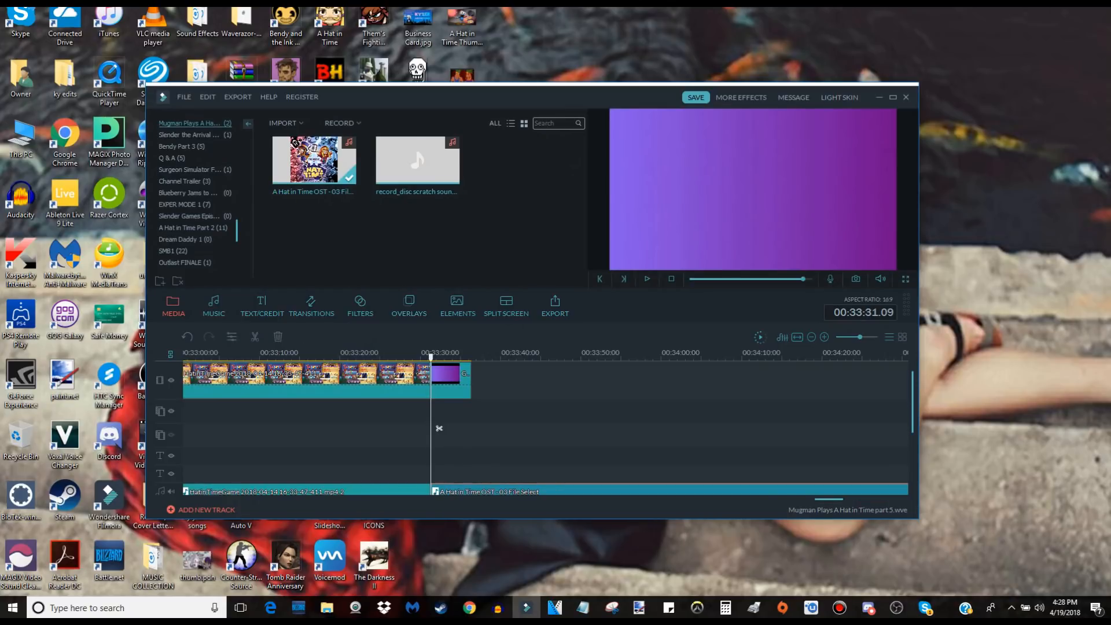
scroll(439, 428, down, 2)
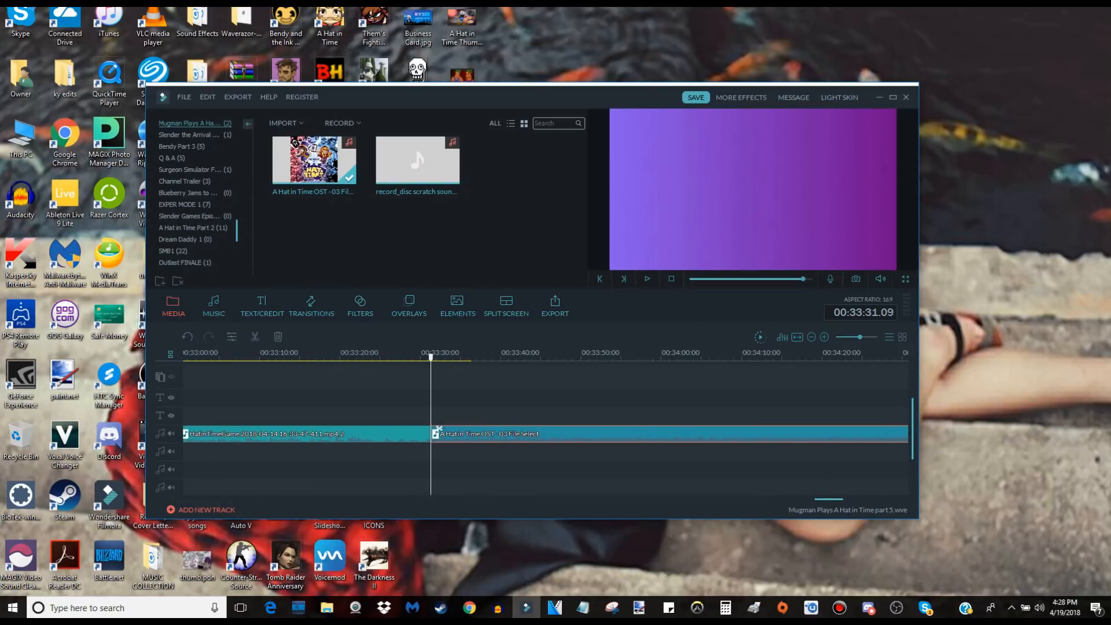
scroll(439, 428, up, 2)
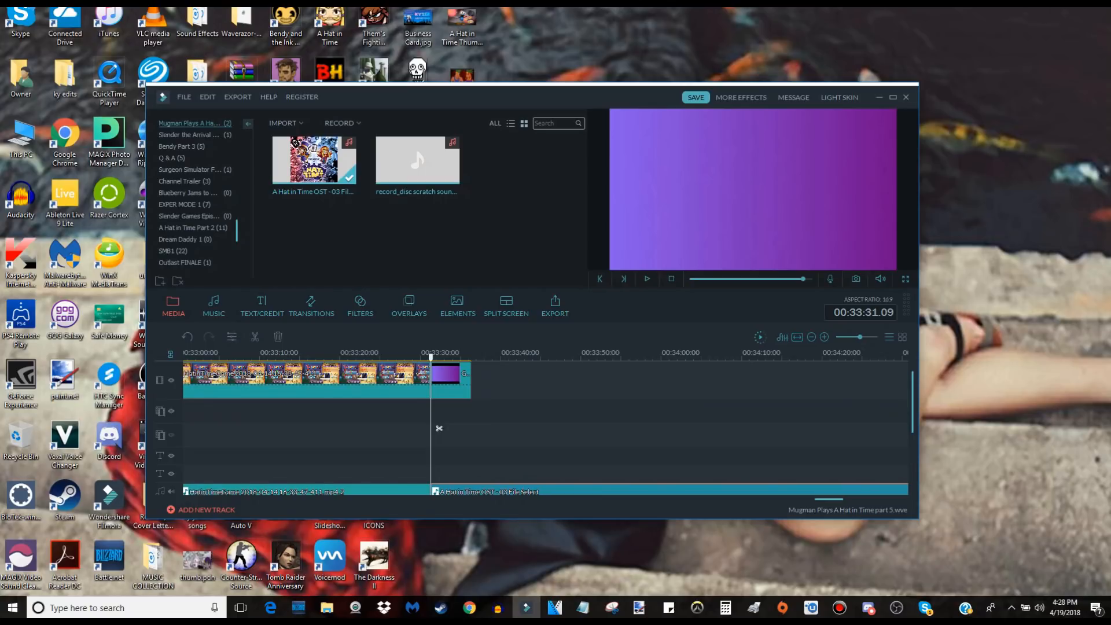
Trim the File Select music to end at 00:33:54.04 and extend the Gradient1 clip to the same point.
drag(439, 428, 605, 428)
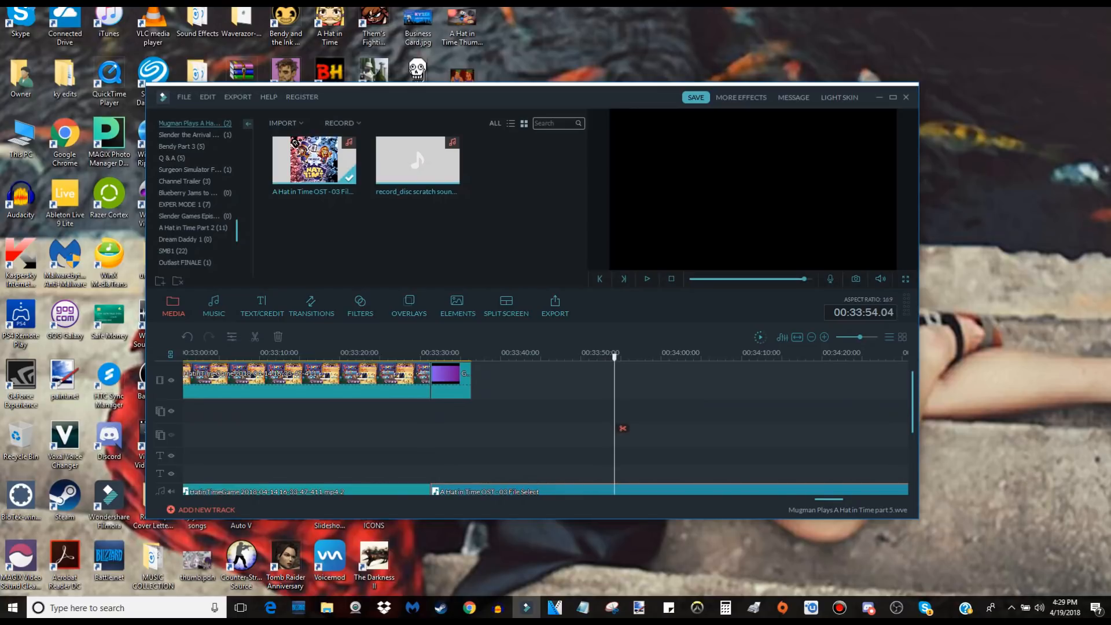
click(622, 428)
key(Delete)
drag(470, 380, 614, 381)
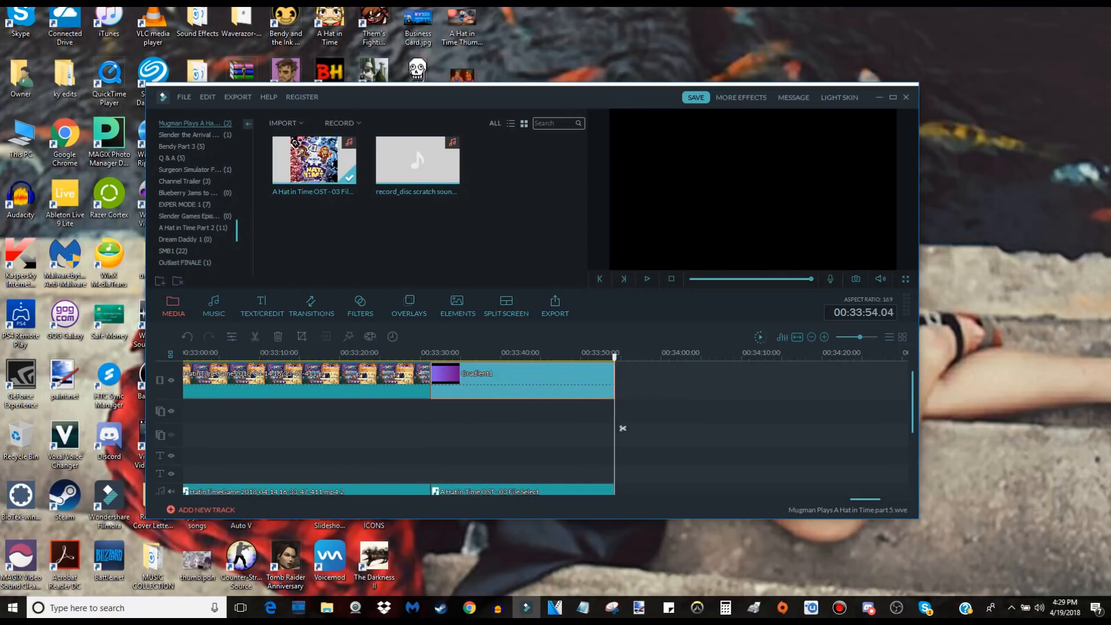
Add a fade-out to the File Select music clip and play a preview of the outro.
double_click(522, 491)
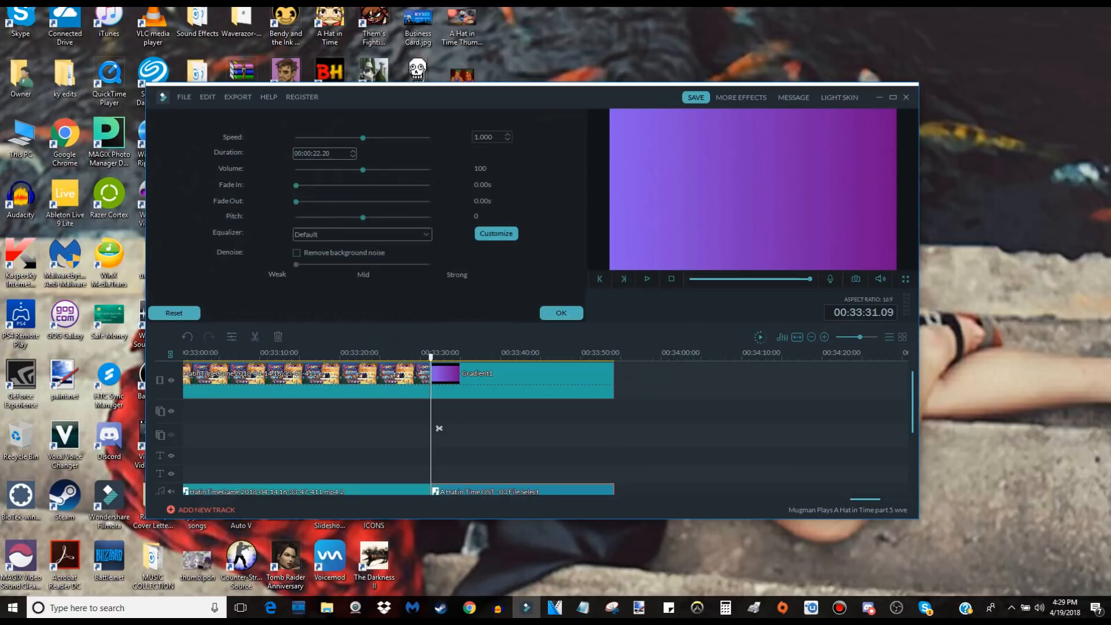
drag(299, 201, 351, 201)
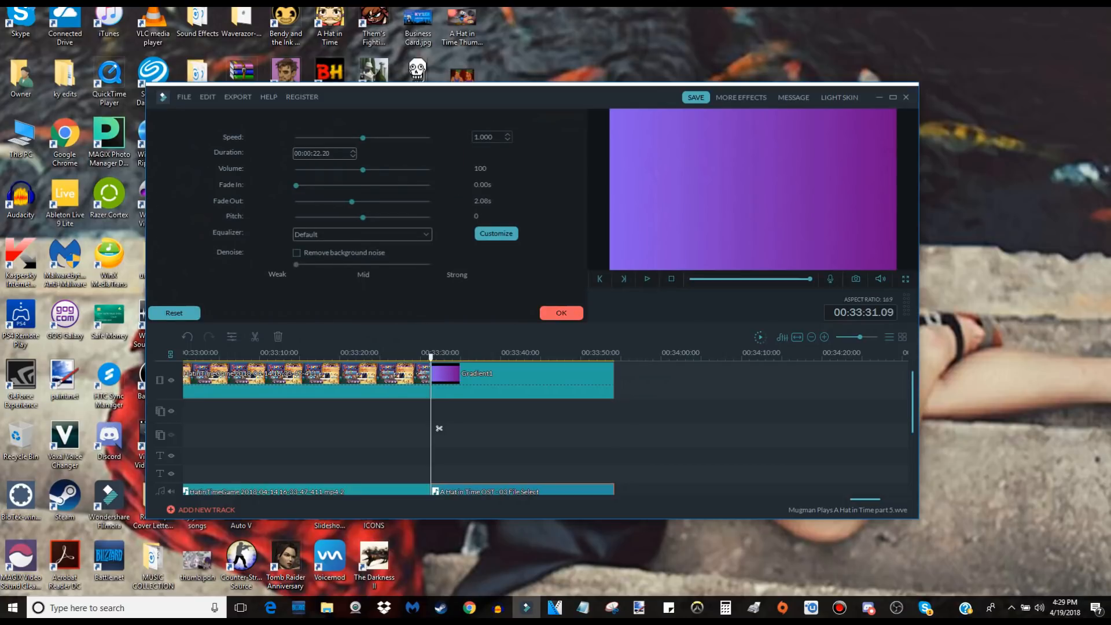
click(561, 312)
key(space)
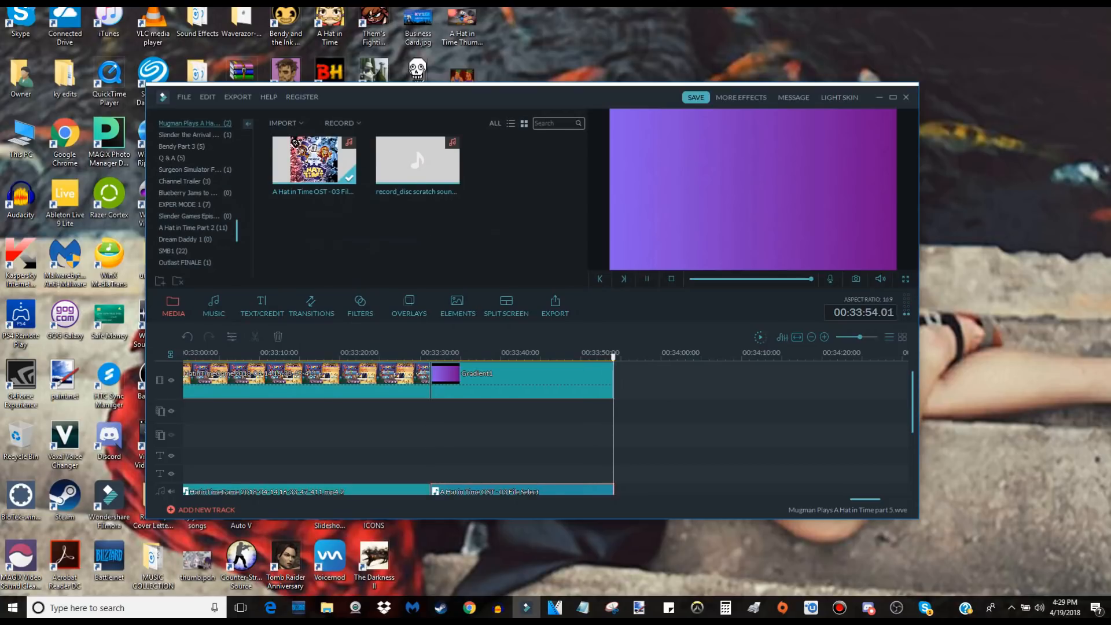
Add the Make it so! overlay beneath the Gradient1 outro clip, spanning its full length to 00:33:54.04.
drag(208, 499, 597, 498)
drag(843, 499, 870, 499)
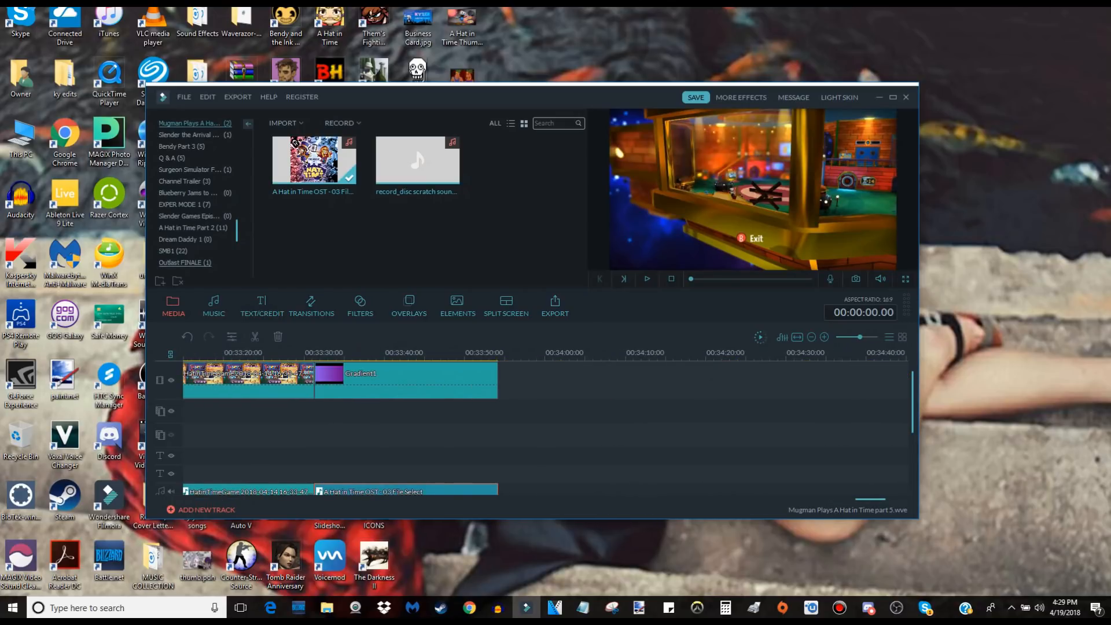
click(359, 306)
click(409, 306)
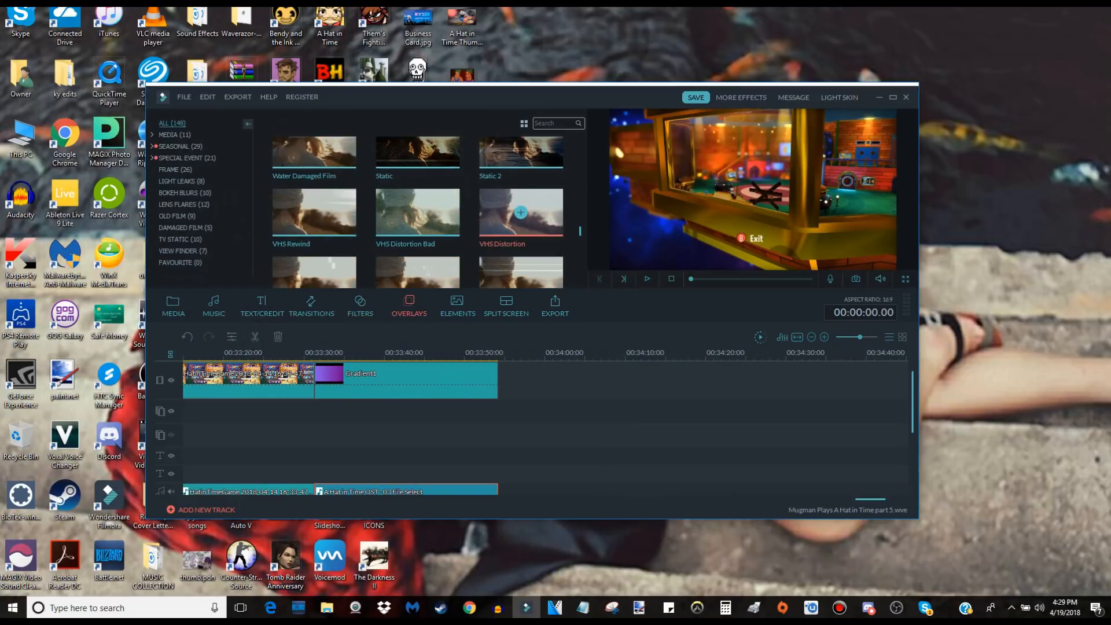
scroll(520, 213, up, 3)
scroll(520, 405, up, 3)
scroll(463, 405, up, 2)
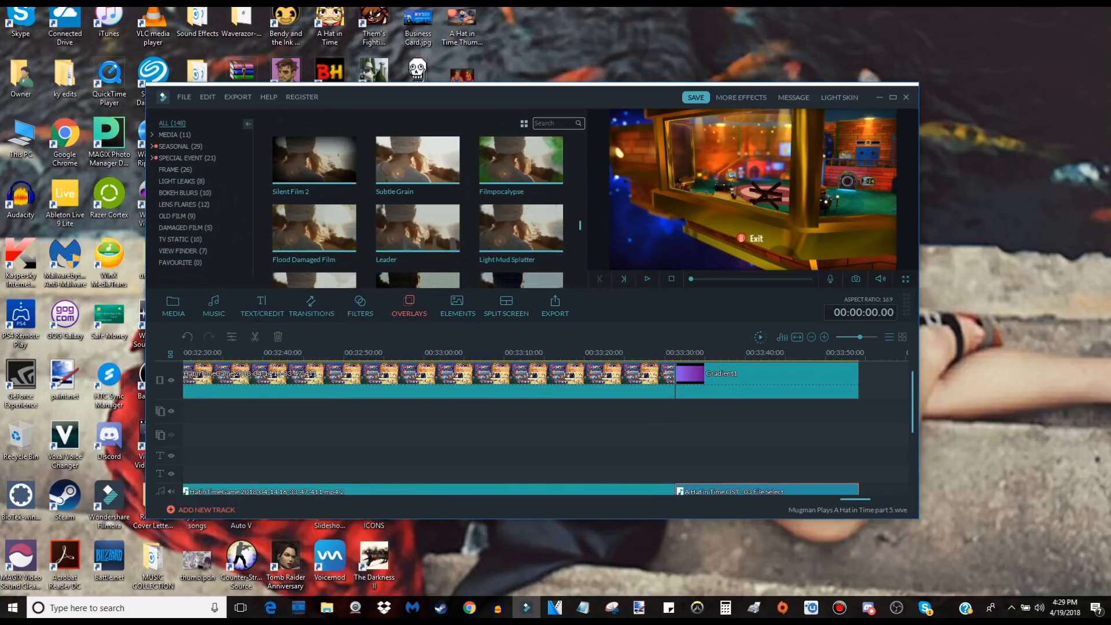
scroll(520, 228, up, 3)
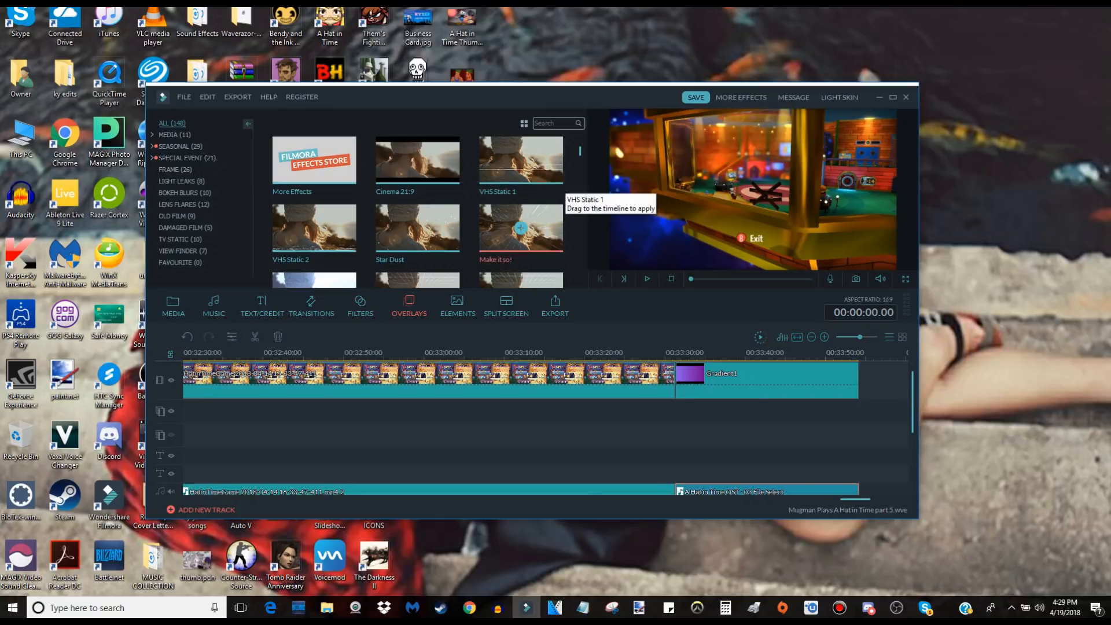
drag(533, 238, 858, 415)
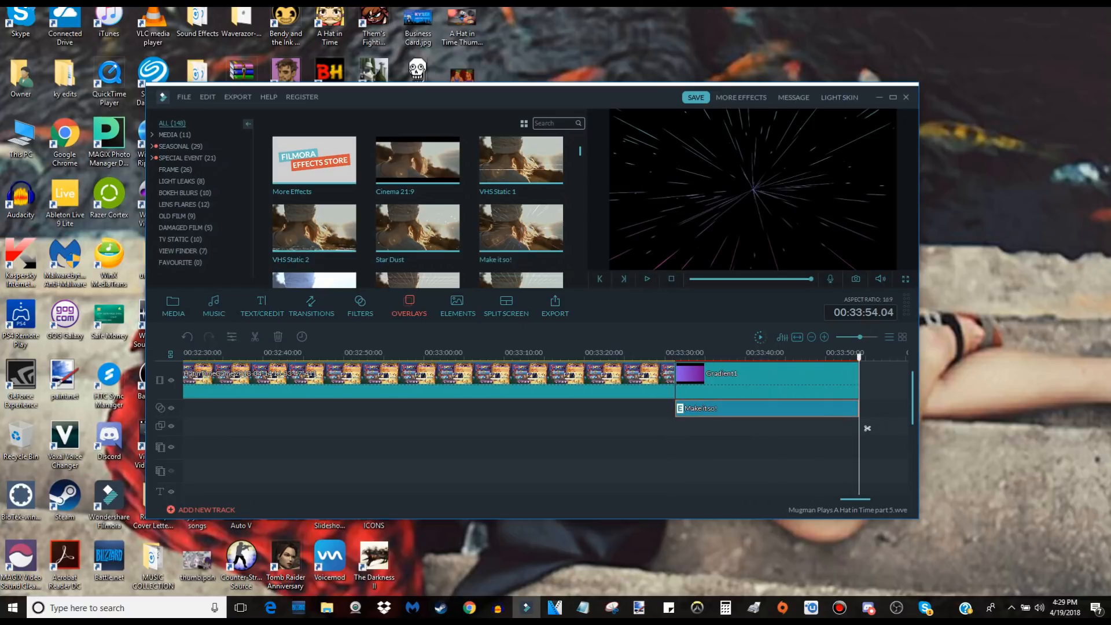
Play a short preview of the outro from about 00:33:35 to check the Make it so! overlay on the gradient.
scroll(866, 428, down, 1)
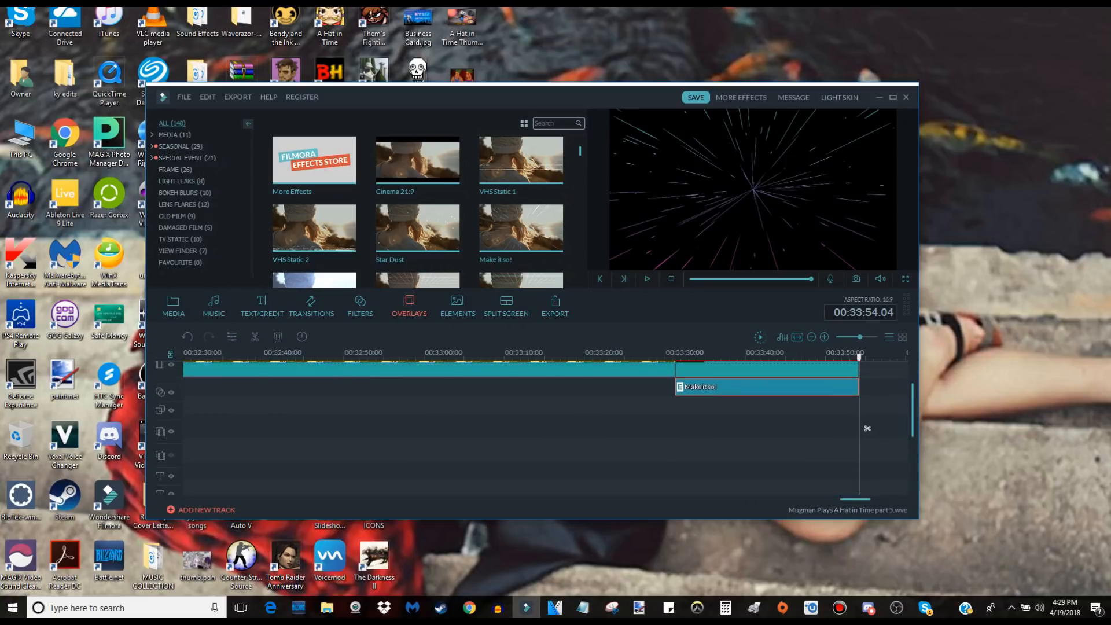
scroll(867, 428, up, 1)
drag(867, 428, 706, 428)
key(space)
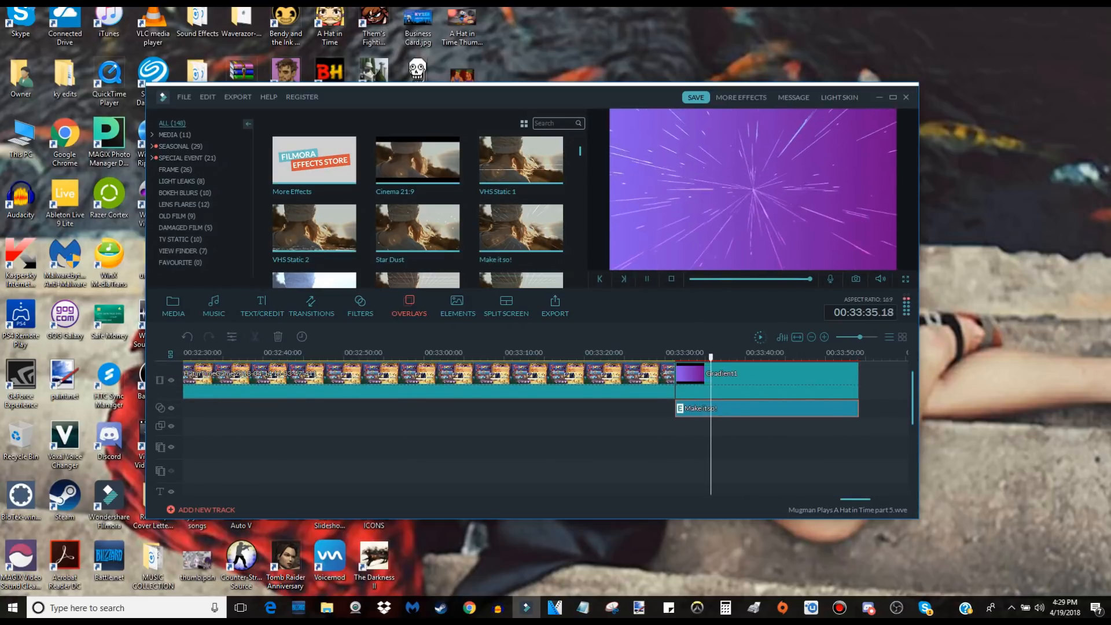
key(space)
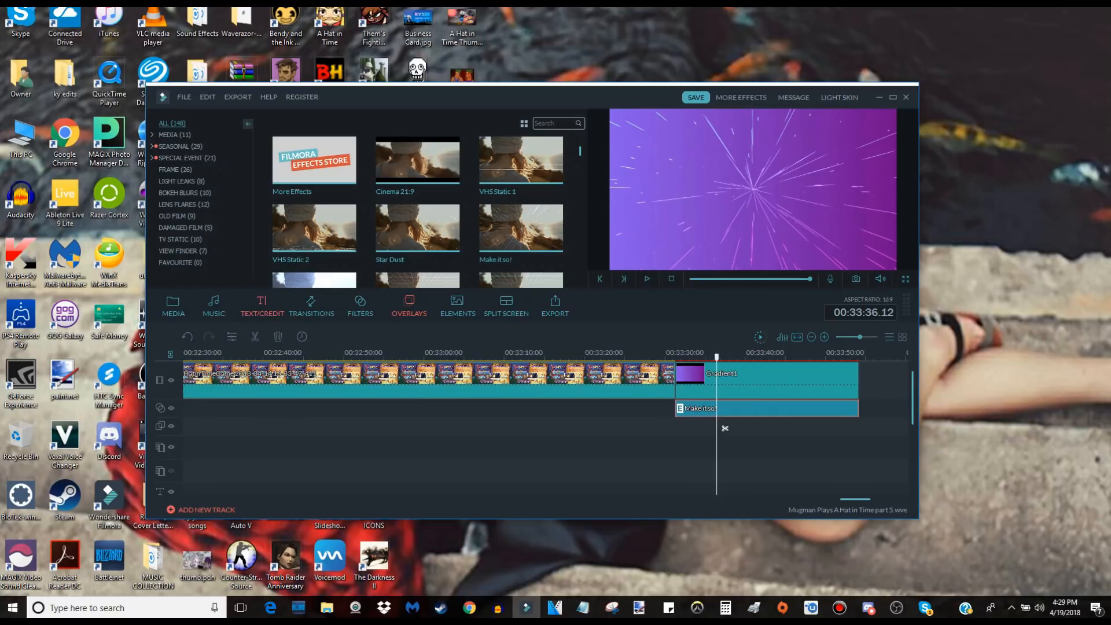
Add the Subtitles 1 title to the text track across the Gradient1 clip up to 00:33:54.04 and open its advanced text editor.
click(262, 306)
drag(310, 173, 858, 490)
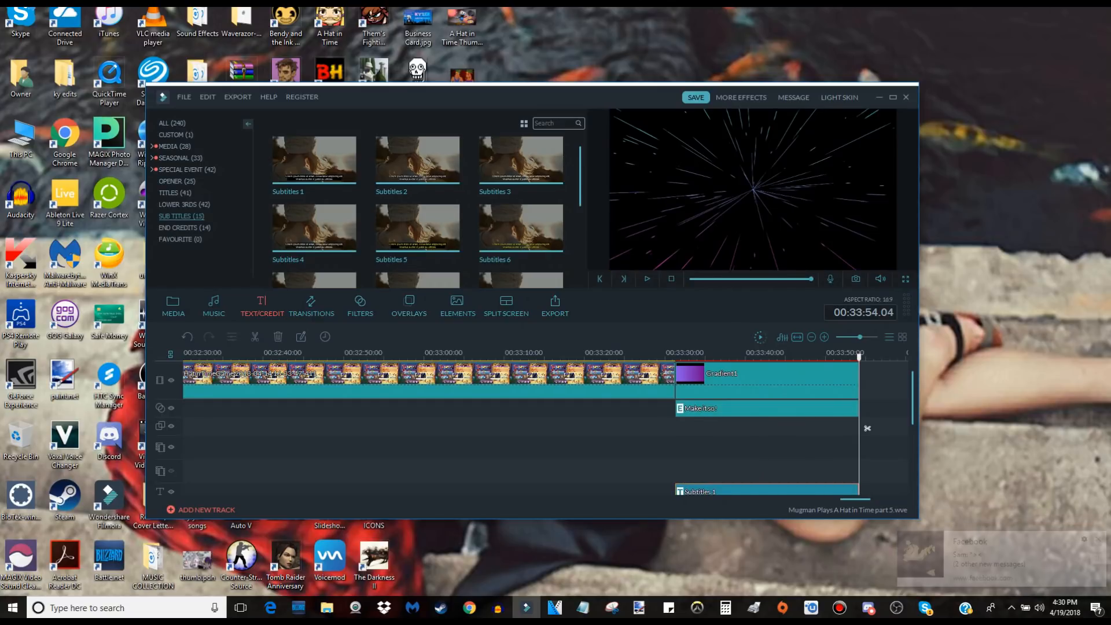
double_click(767, 491)
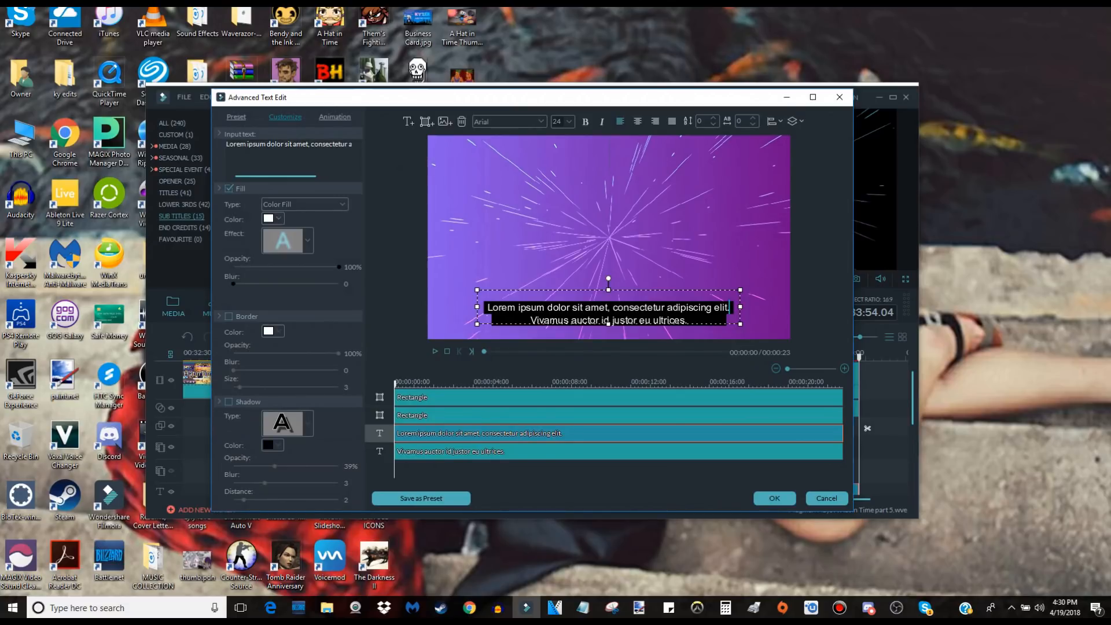
Delete both background rectangles and the second text line from the Subtitles 1 title.
click(492, 397)
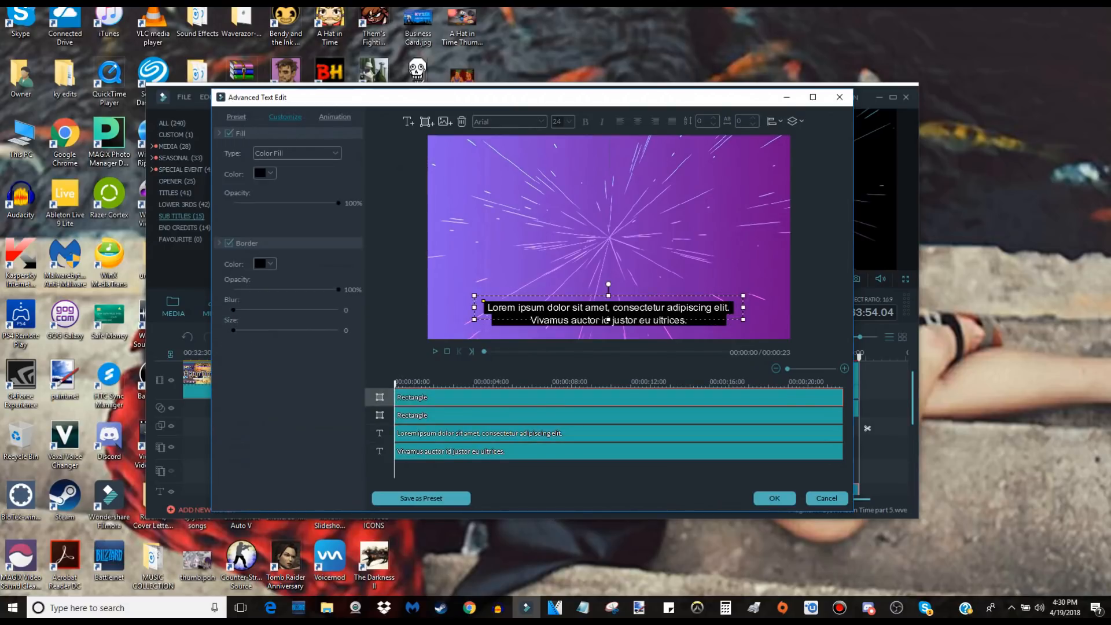
key(Delete)
click(492, 397)
key(Delete)
click(491, 415)
key(Delete)
Replace the placeholder text with "Thanks for Watching!" and, on a second line, "Like and Subscribe!".
click(607, 307)
click(312, 158)
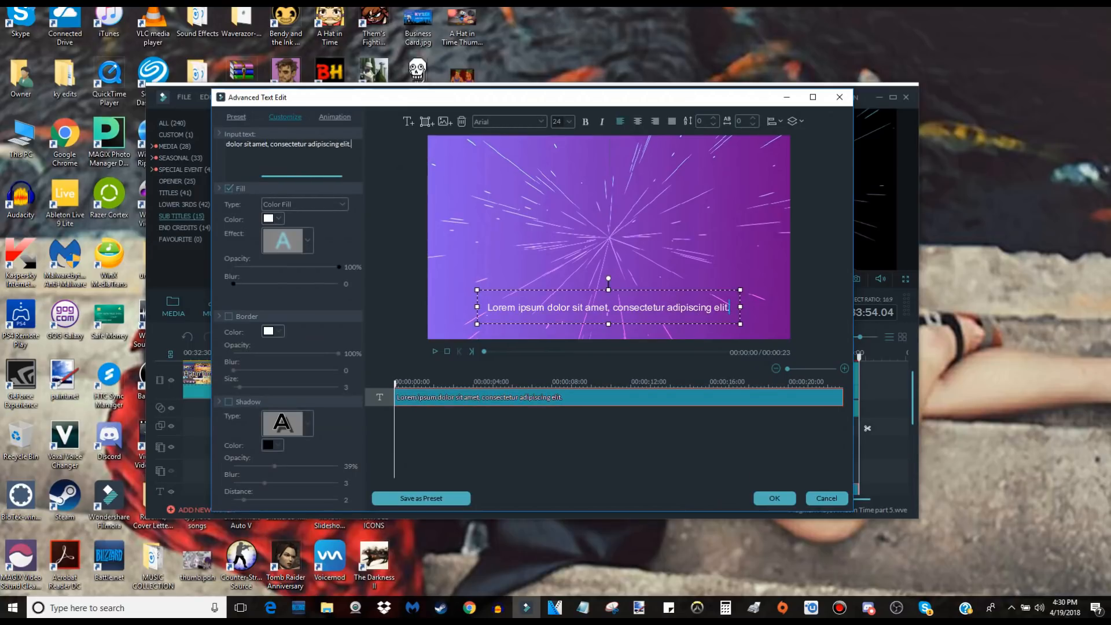
key(ctrl+a)
key(BackSpace)
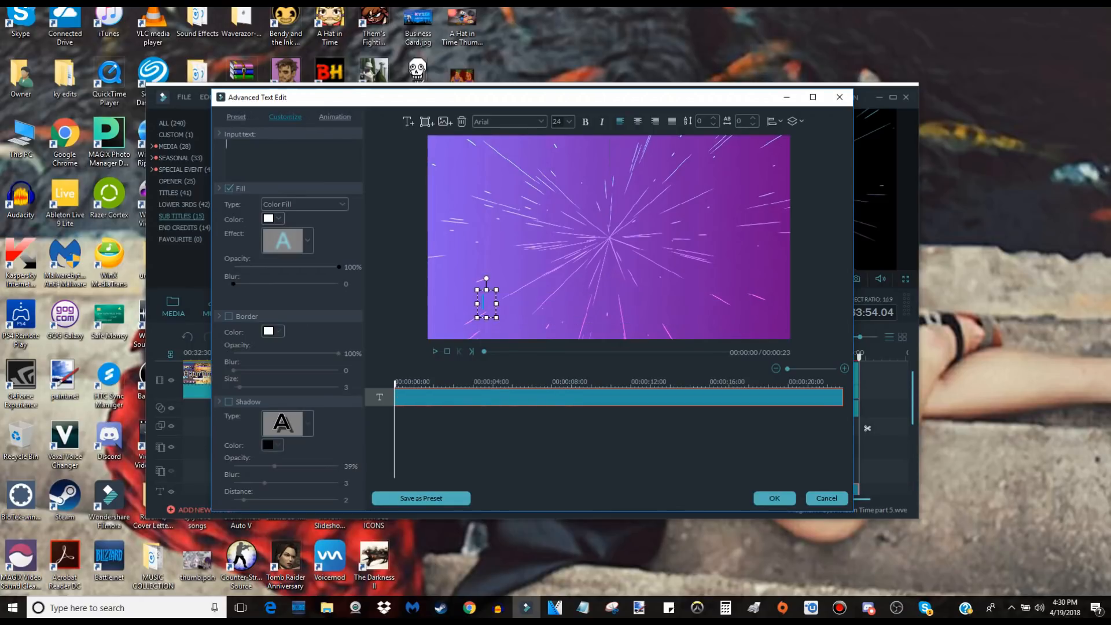
text(Thanks for )
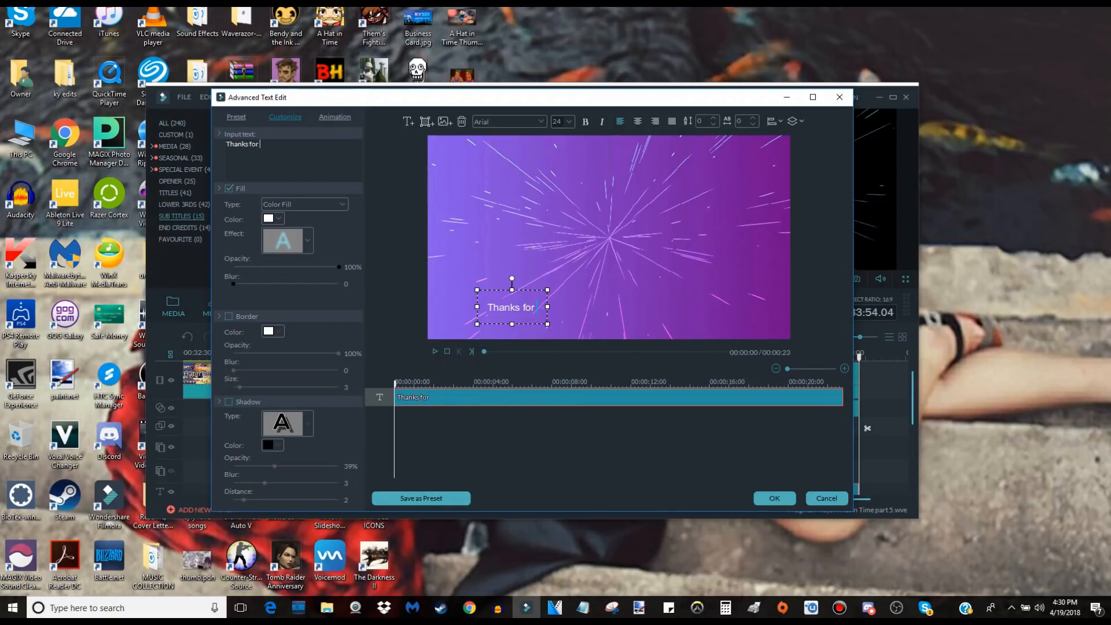
text(Watching!)
key(Return)
text(LIke and Subscribe!)
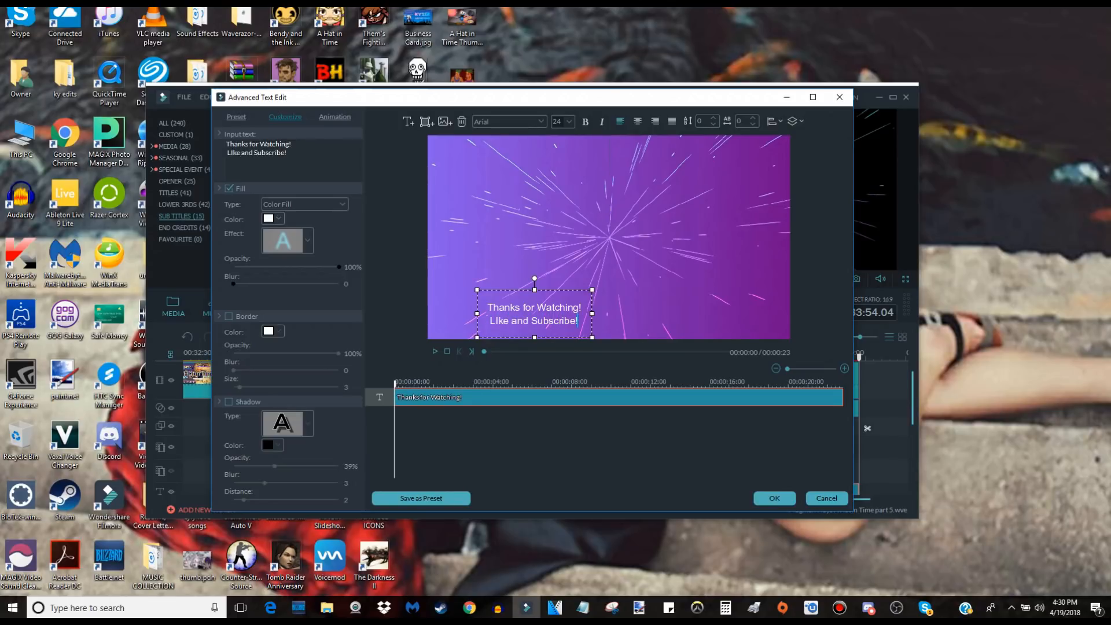
key(Delete)
text(i)
Move the outro text to the upper centre of the frame and change its font to Bangers.
drag(496, 320, 572, 182)
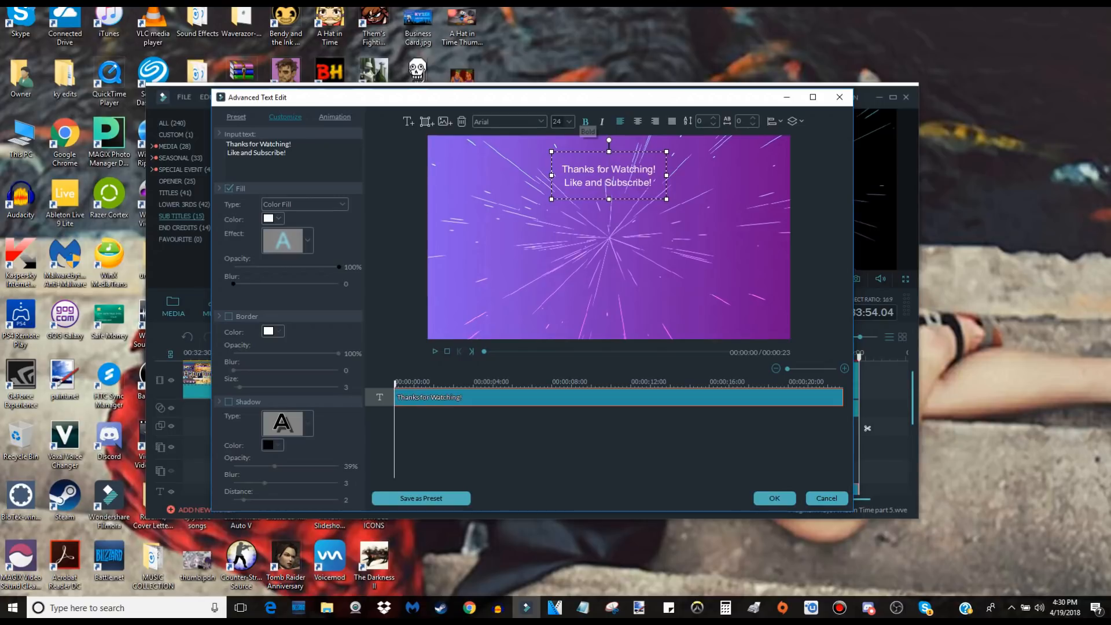
click(541, 122)
scroll(509, 168, down, 5)
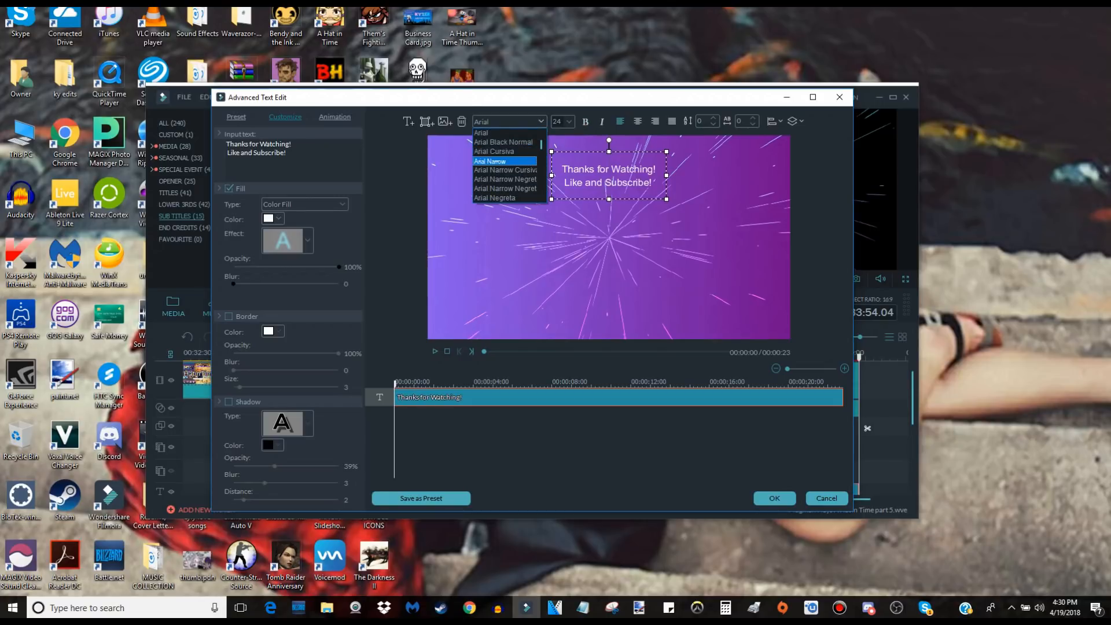
scroll(507, 168, up, 3)
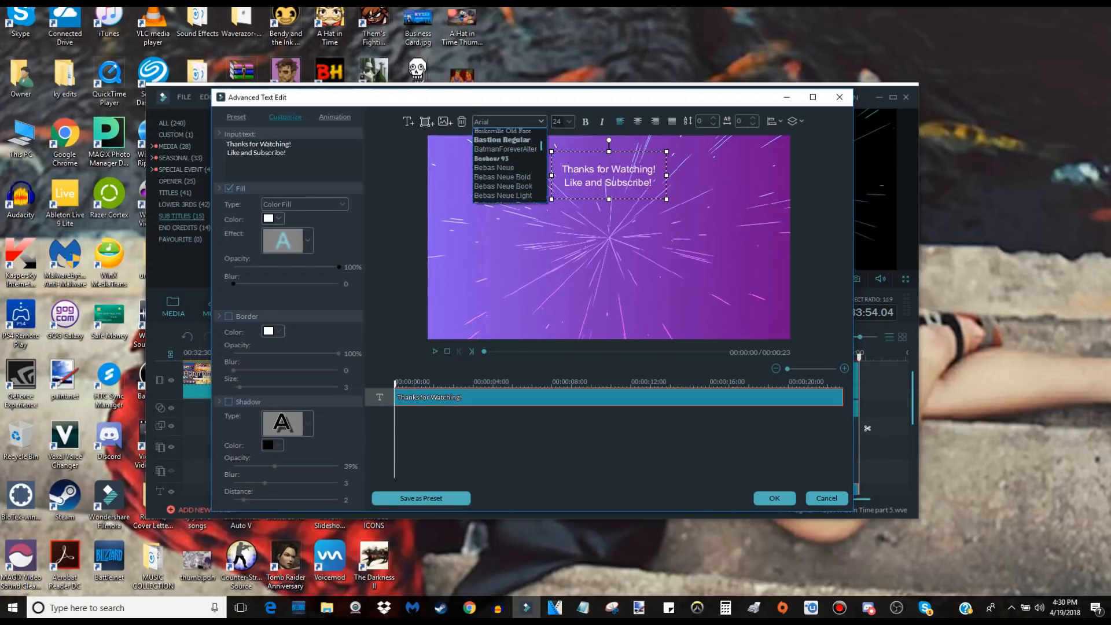
click(494, 143)
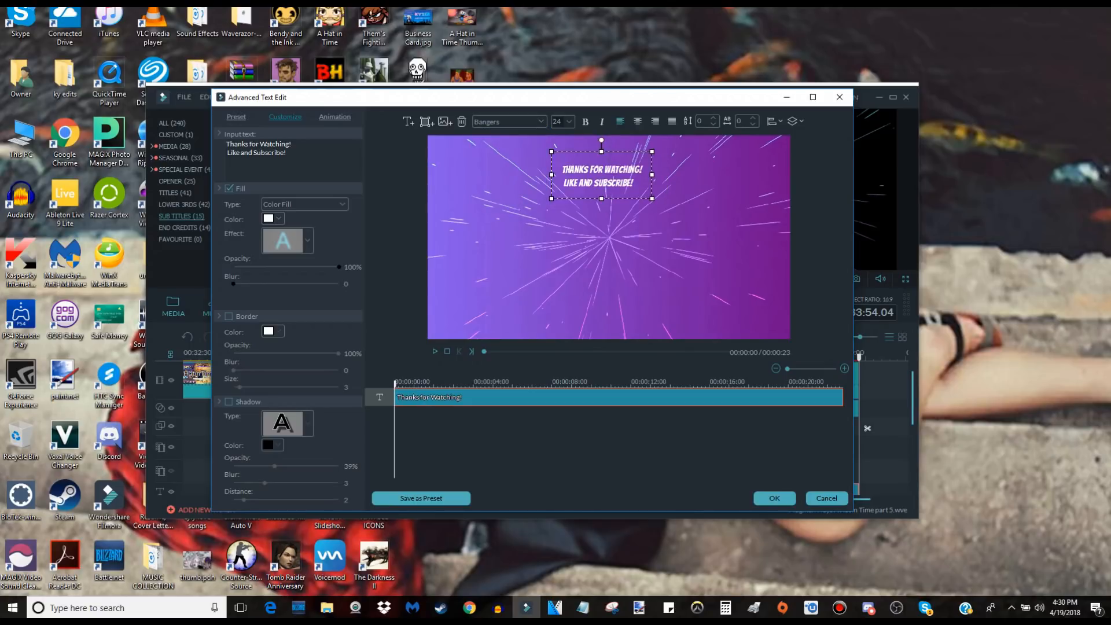
Set the outro text's fill color to orange-yellow and enable a purple border around the letters.
click(278, 218)
click(276, 259)
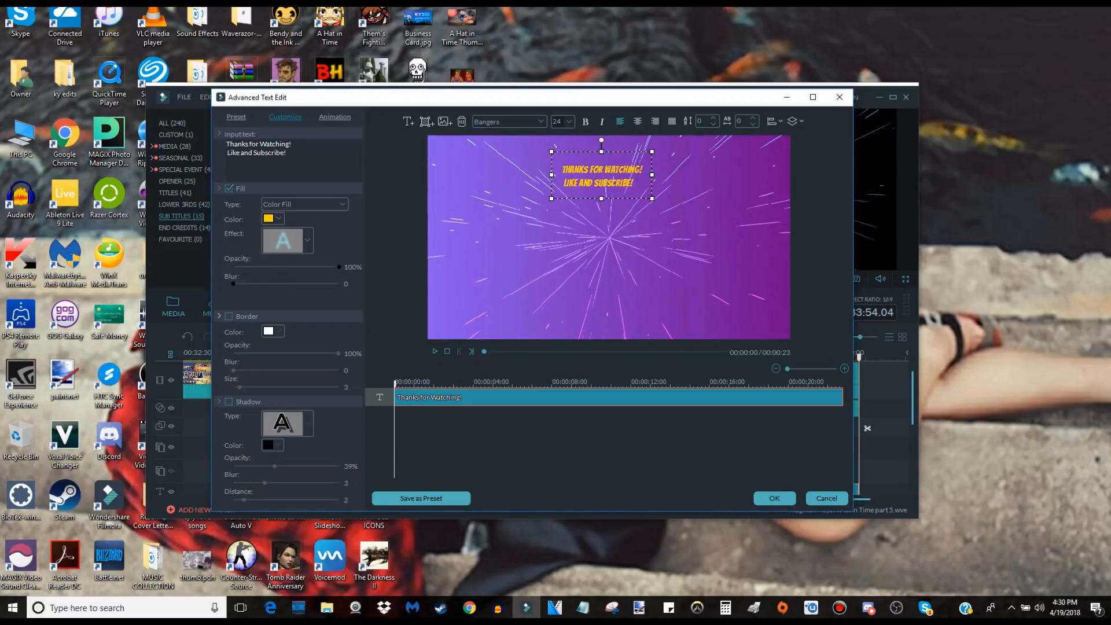
click(219, 316)
click(219, 315)
click(273, 331)
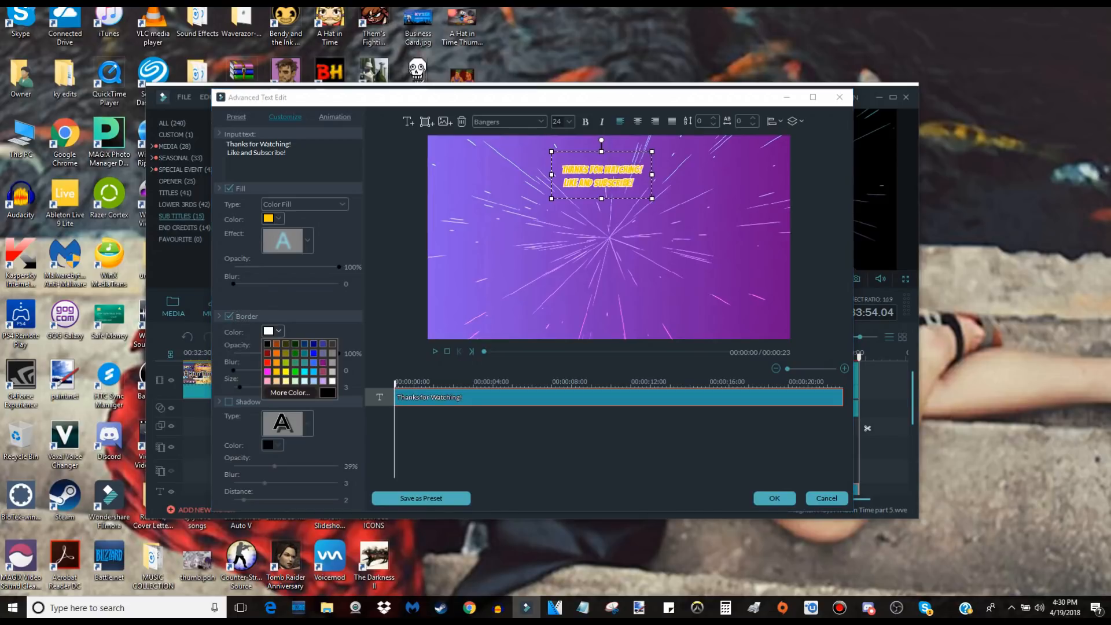
click(289, 392)
click(609, 210)
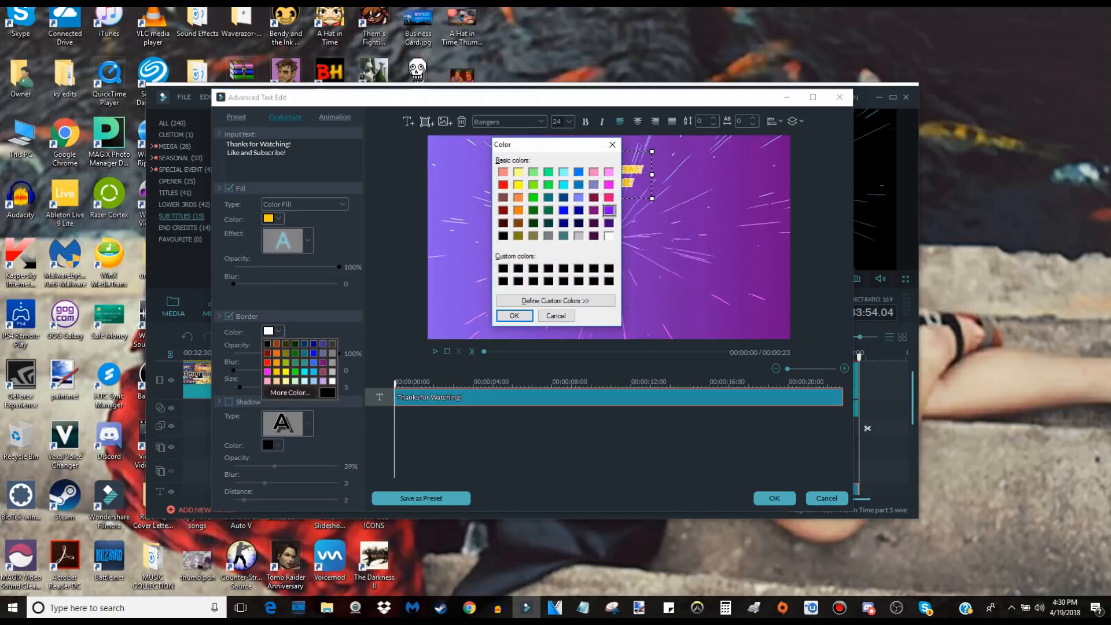
click(514, 316)
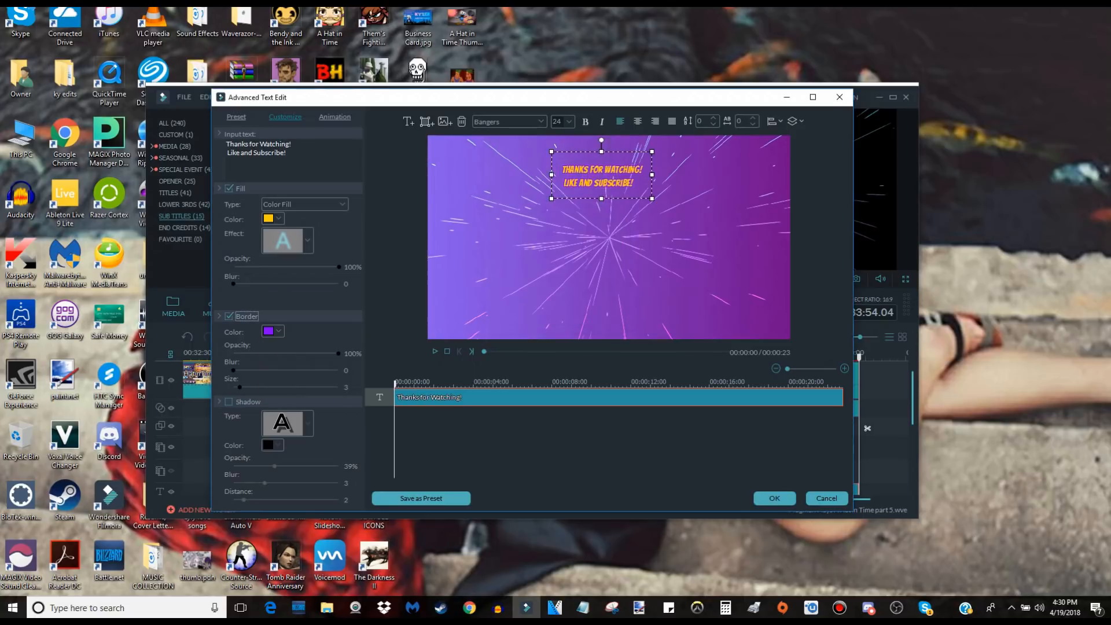
Adjust the leading spaces of the "Like and Subscribe!" line so it is centred under the first line.
click(227, 152)
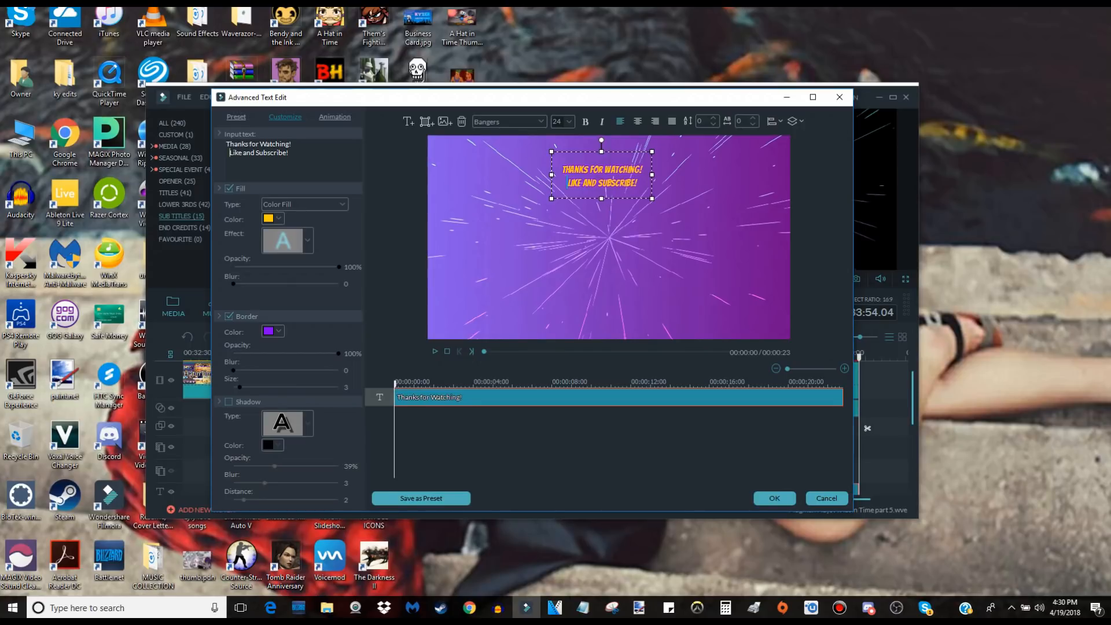
key(BackSpace)
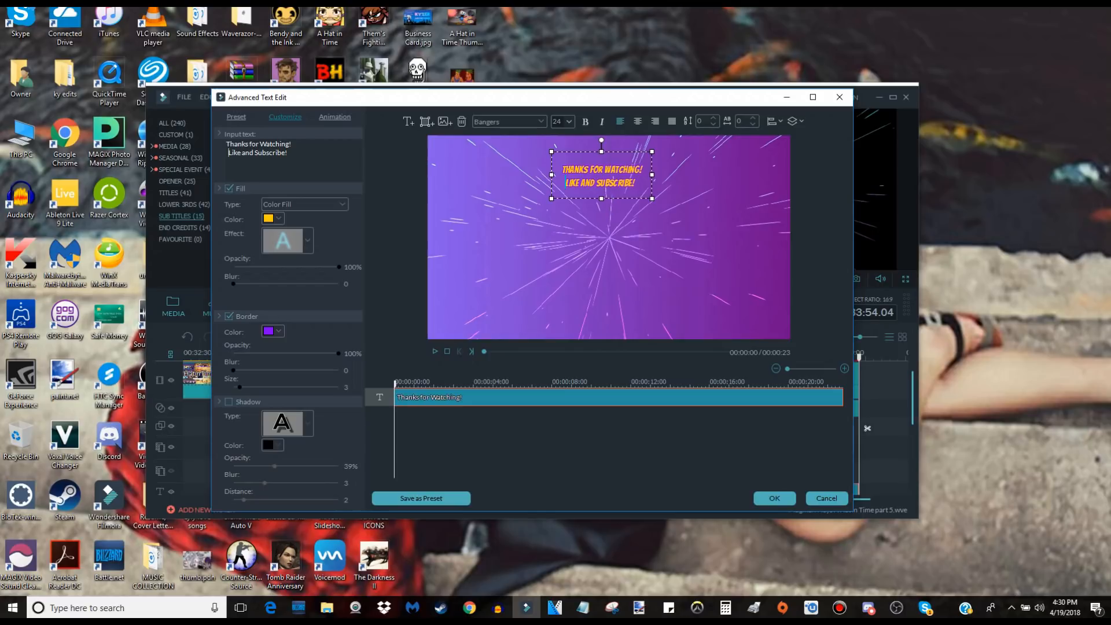
Enlarge the outro text to size 48, centred in the upper part of the frame, and set its border size to 19.
click(568, 121)
click(559, 185)
drag(641, 188, 608, 185)
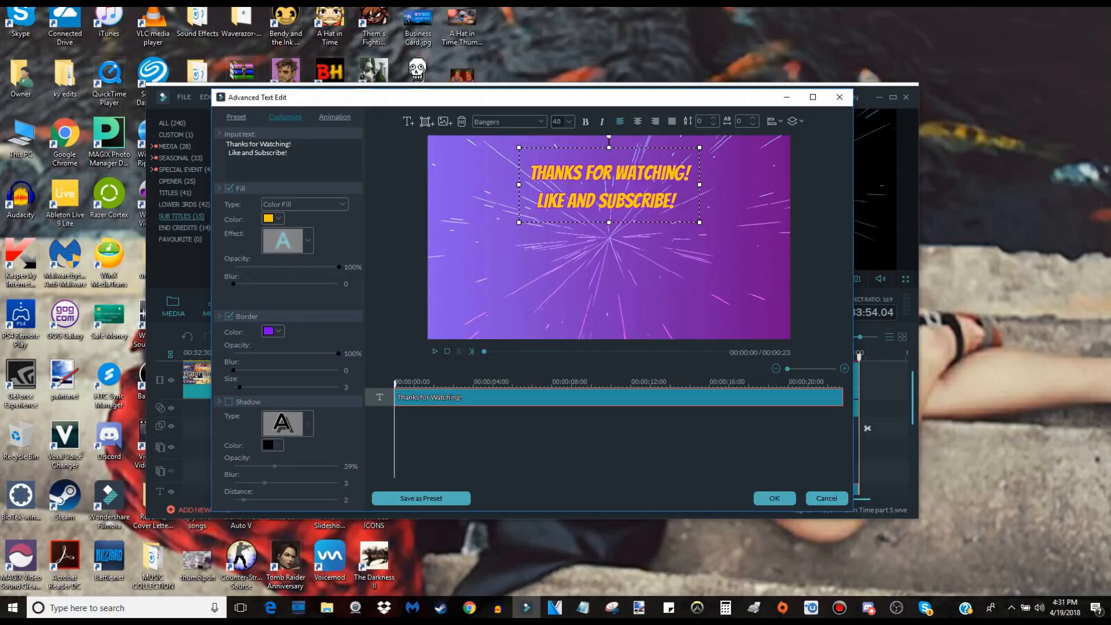
drag(244, 386, 273, 386)
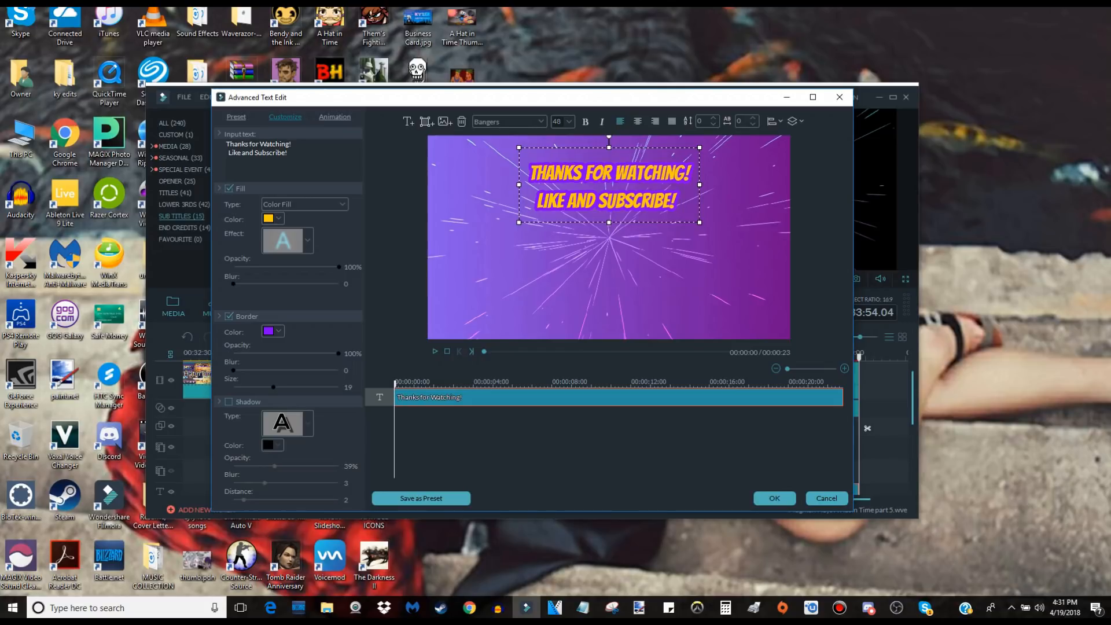
Browse the text animations, apply the fly-in-and-fade animation to the outro text, and accept the text edits.
click(334, 117)
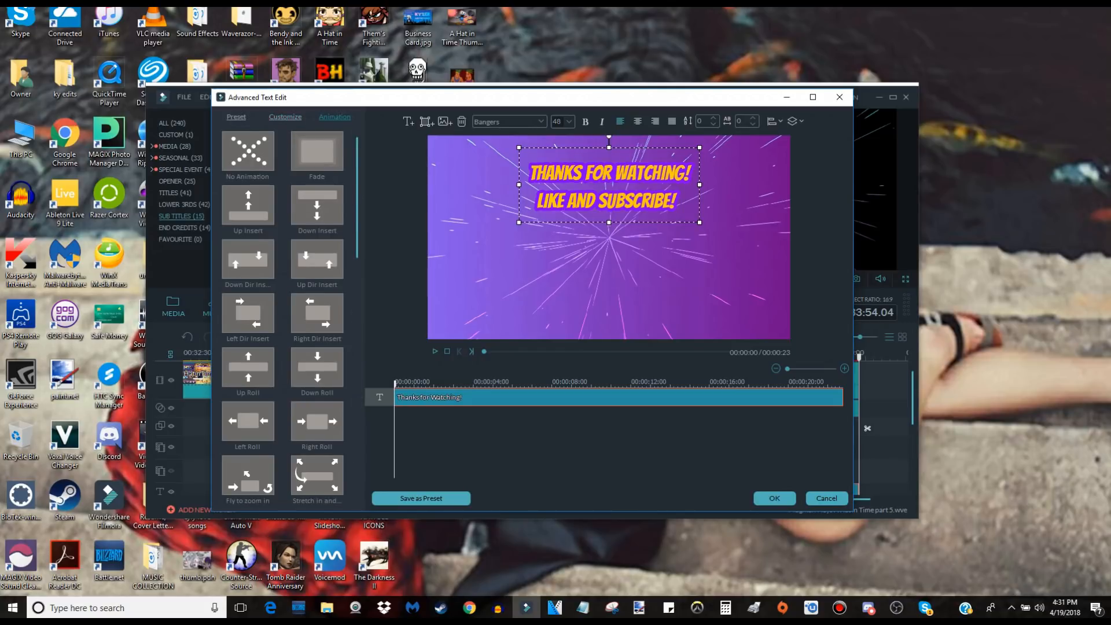
scroll(317, 312, down, 1)
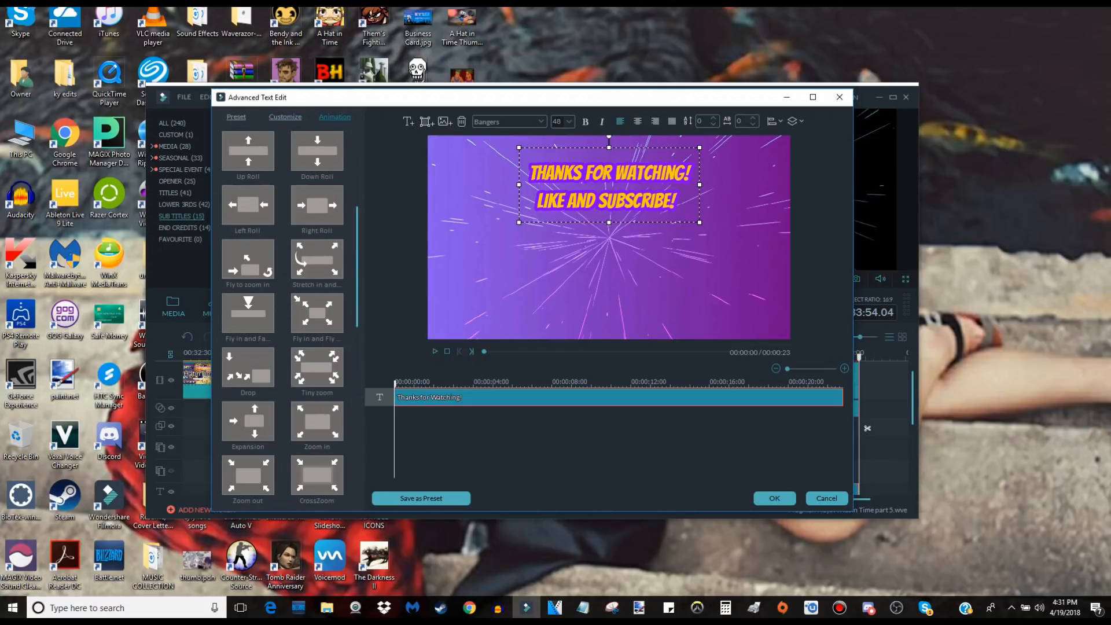
scroll(282, 312, down, 8)
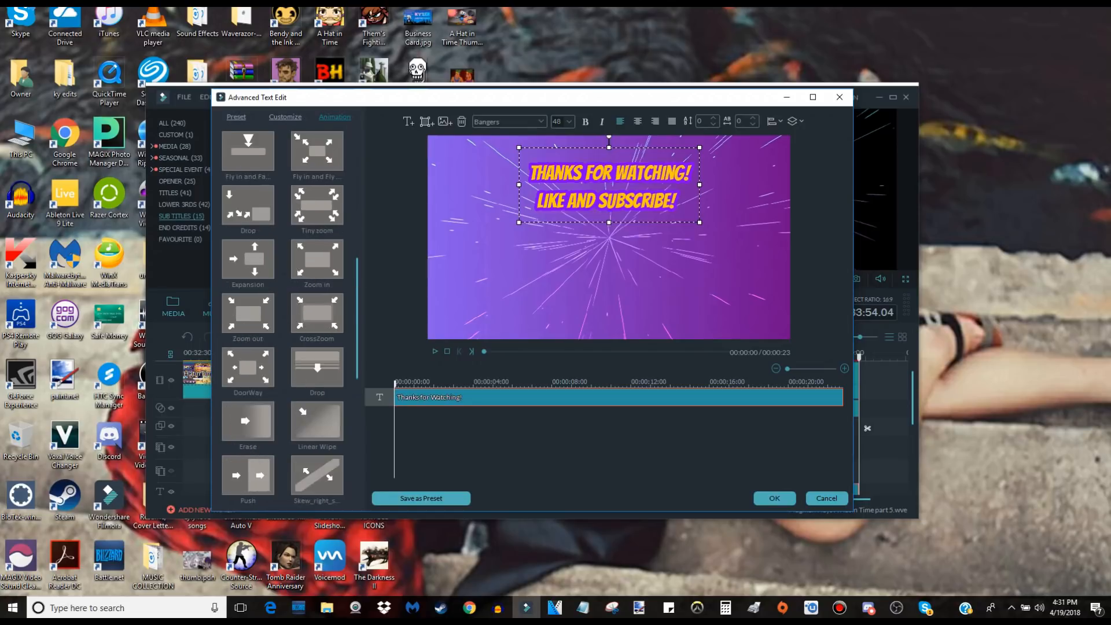
scroll(282, 312, down, 1)
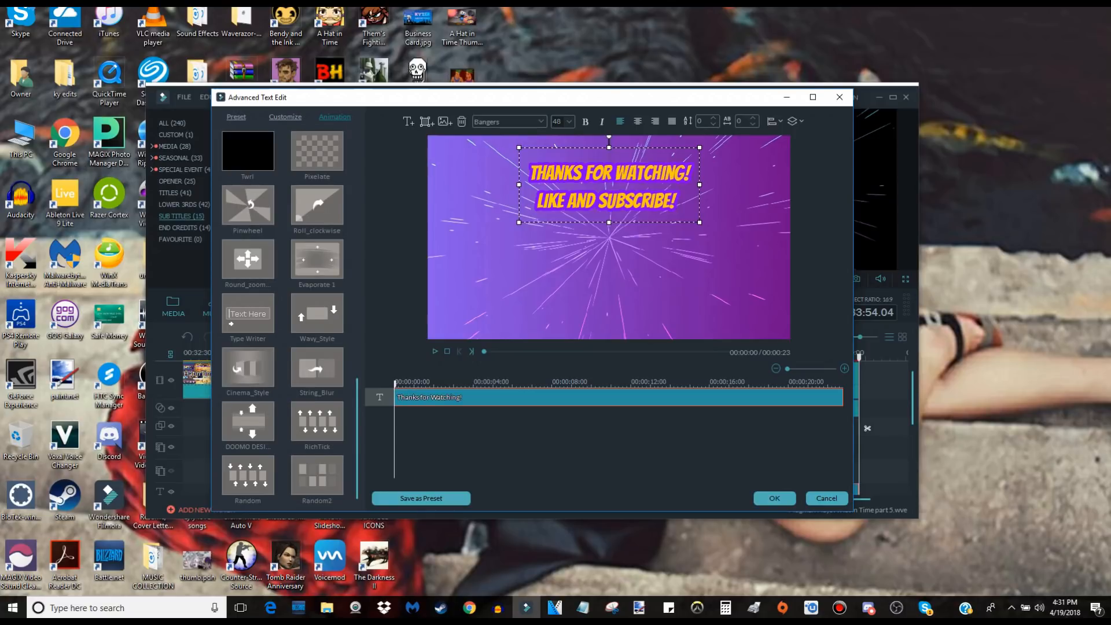
scroll(289, 191, up, 2)
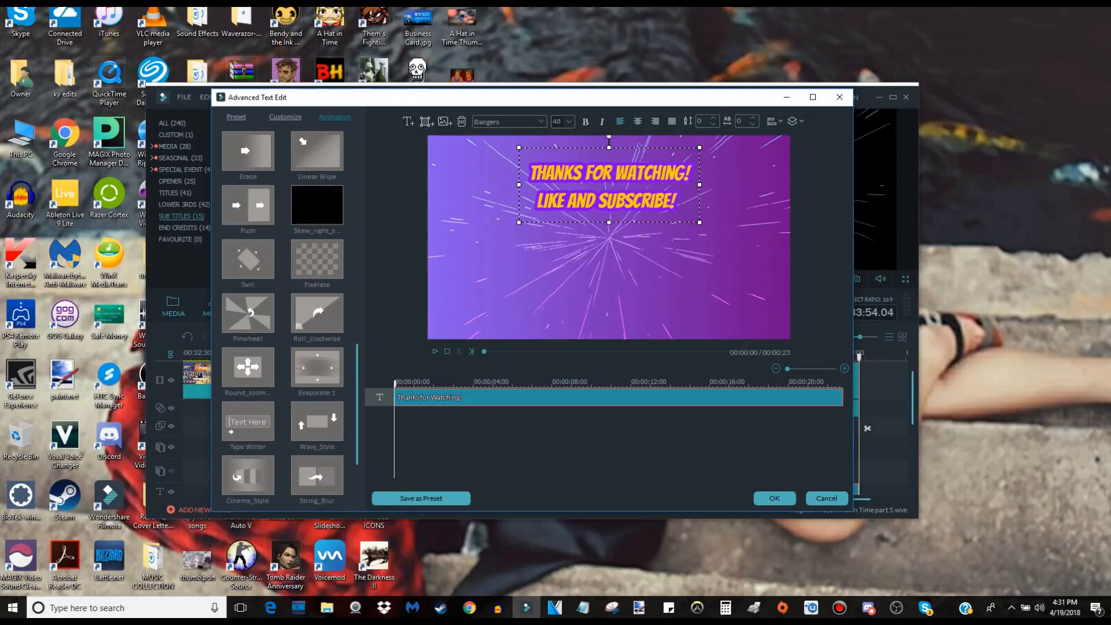
scroll(317, 204, up, 3)
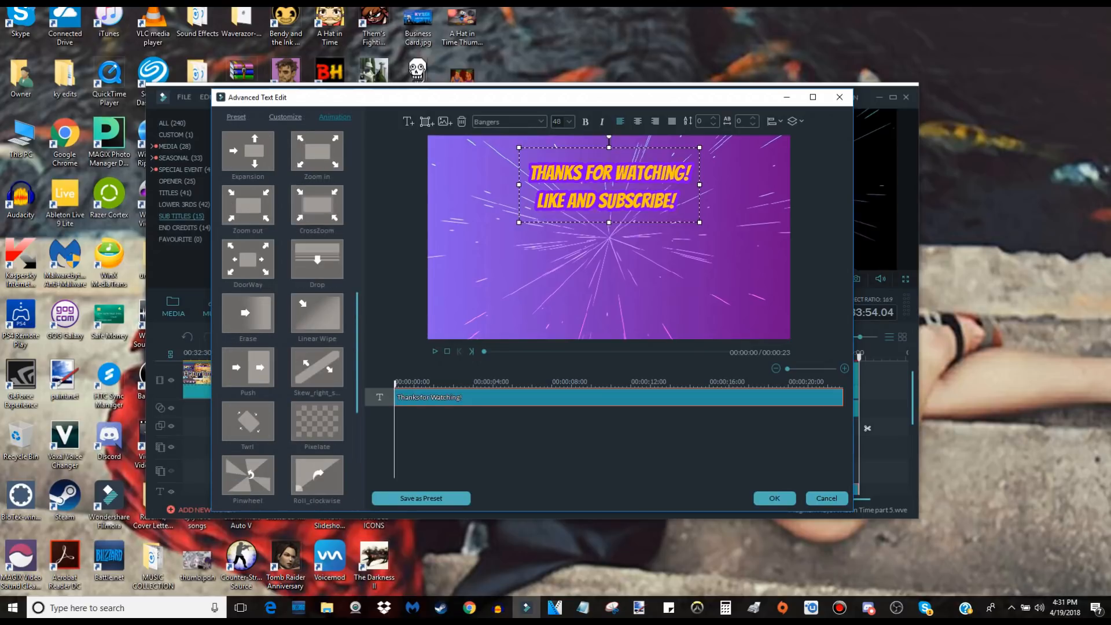
scroll(248, 205, up, 1)
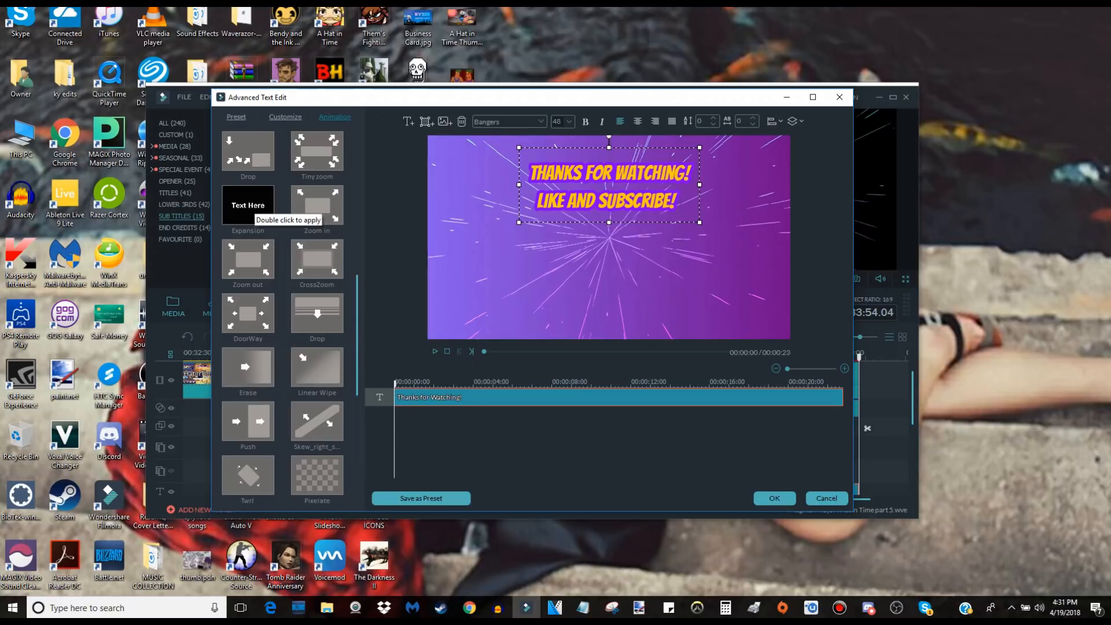
scroll(317, 204, up, 1)
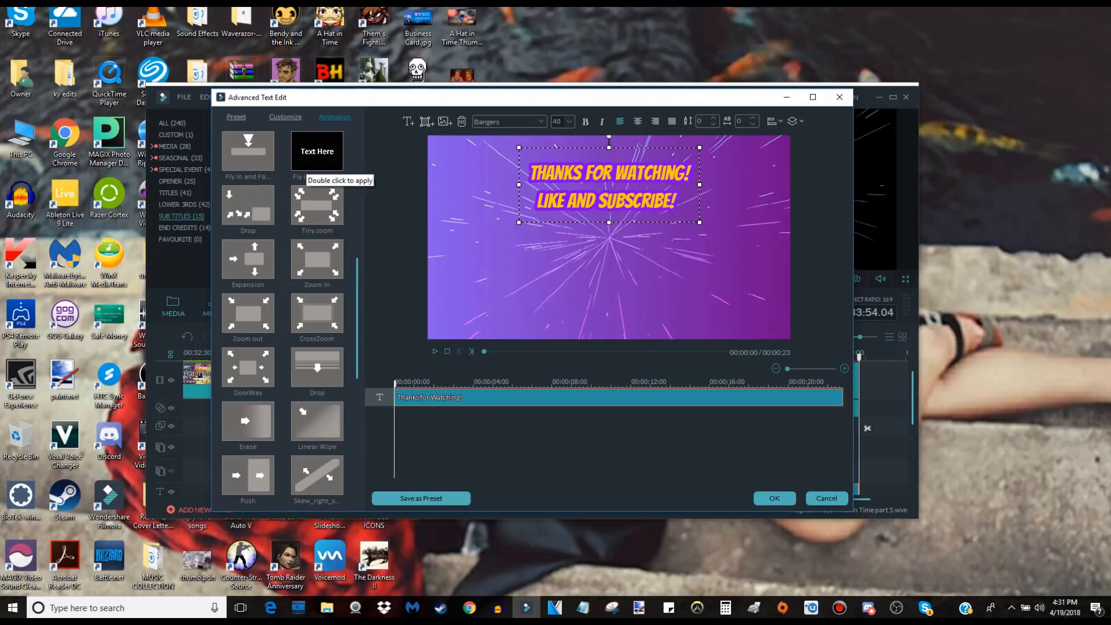
double_click(307, 168)
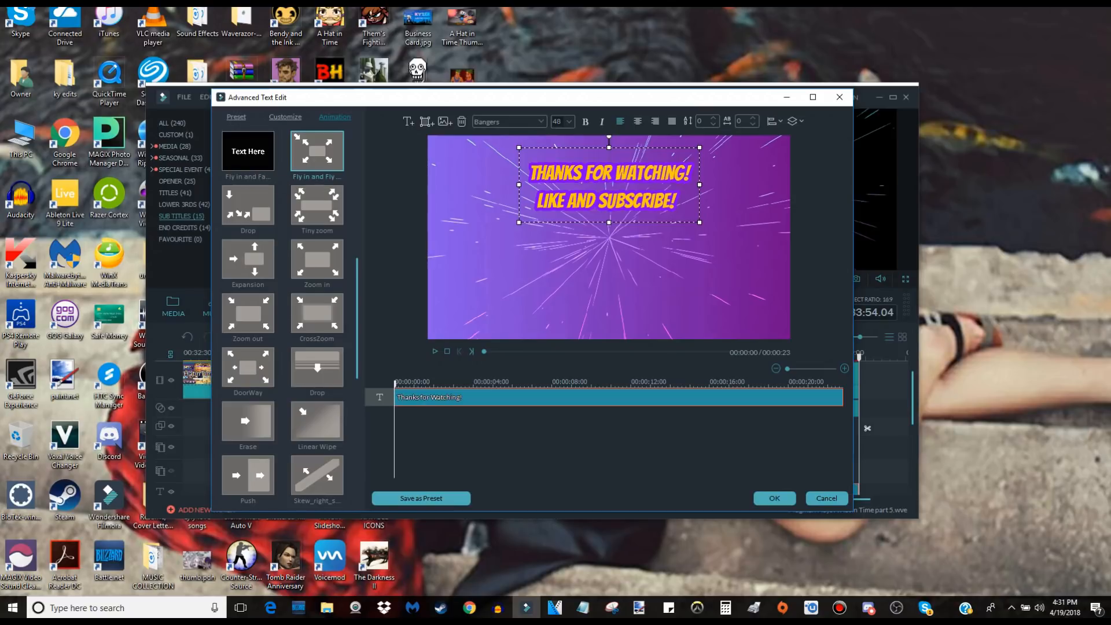
double_click(255, 159)
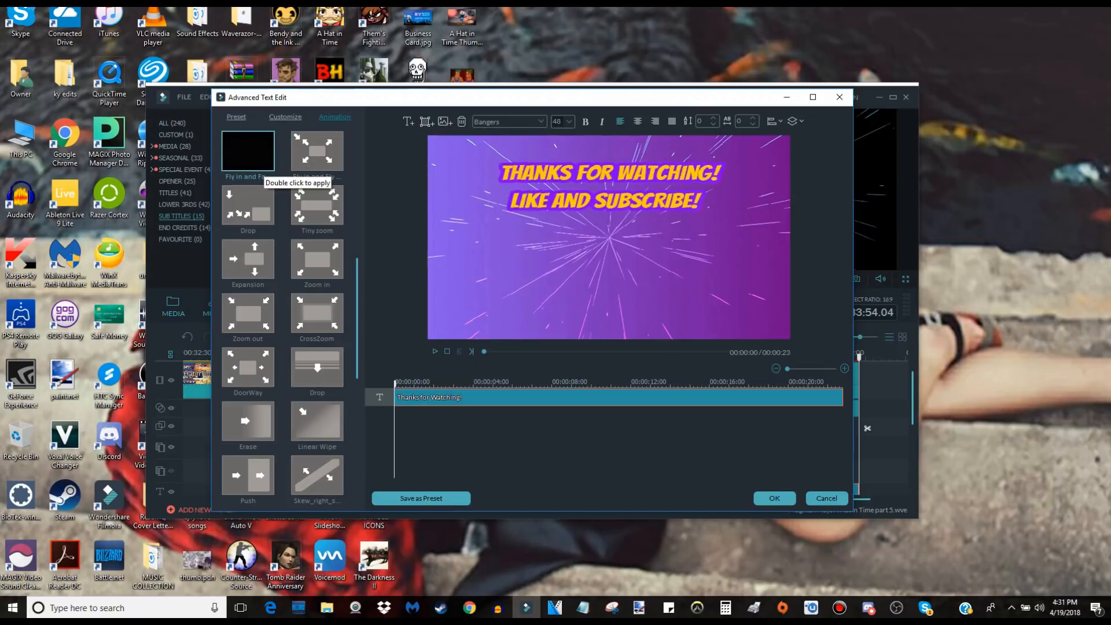
click(774, 498)
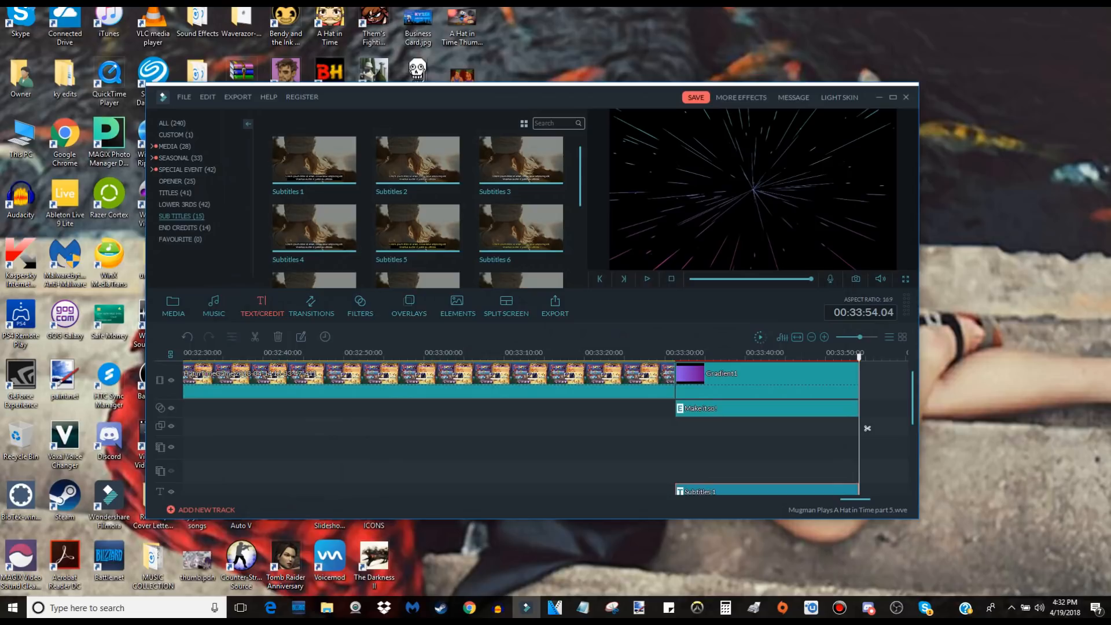
Play back the outro section from just before the gradient clip to check the animated text, and stop playback.
click(649, 428)
key(space)
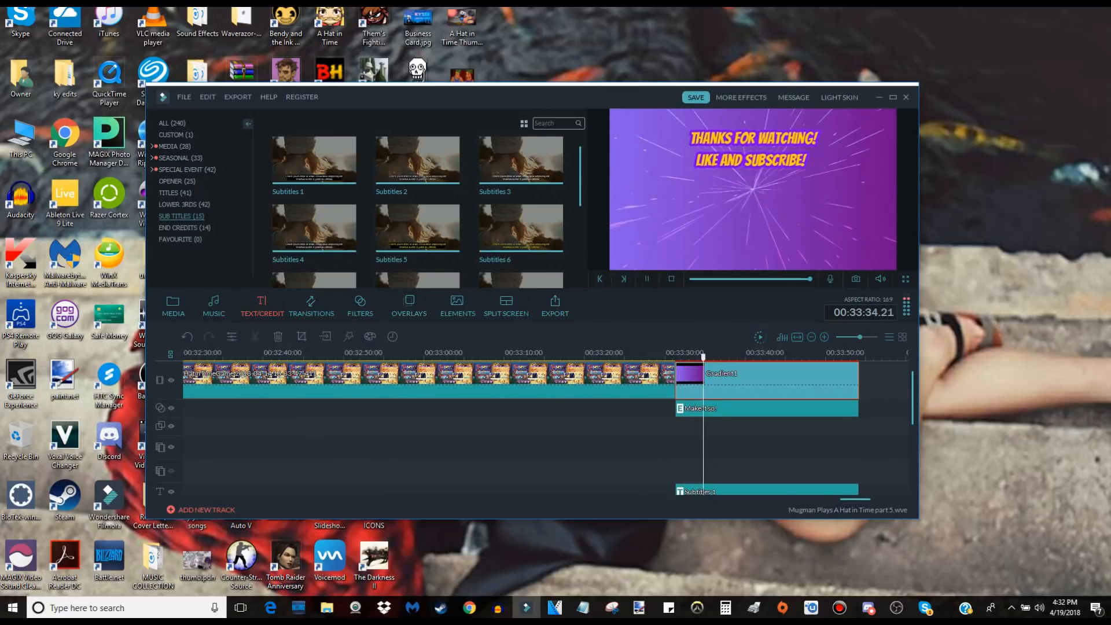
click(846, 426)
key(space)
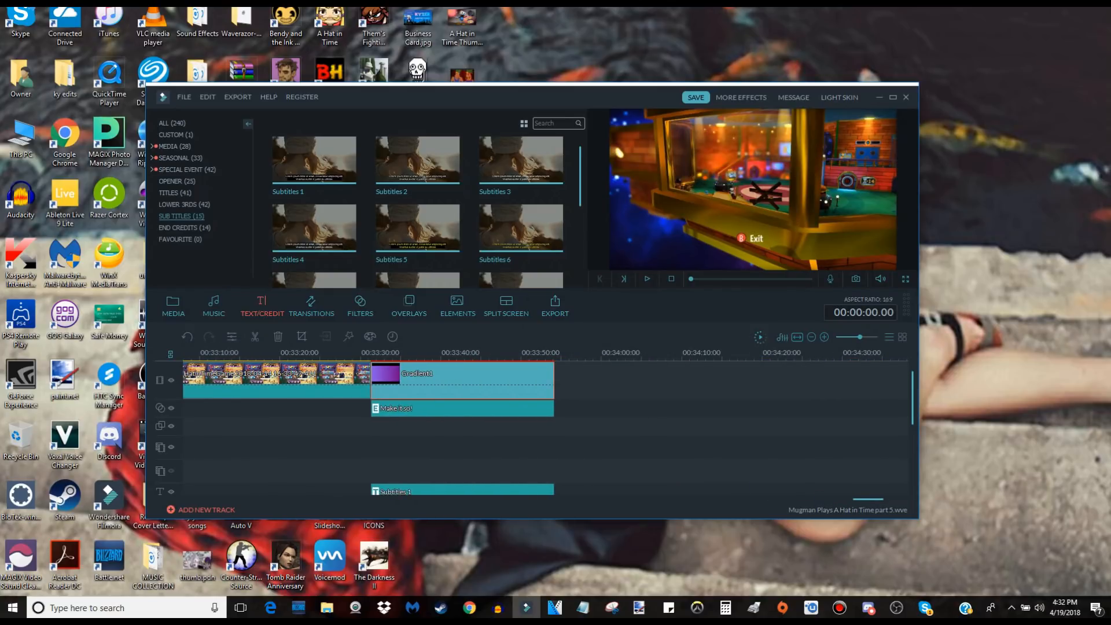
Show the media library and review its project folders and the outro's video, text and audio tracks on the timeline.
click(173, 306)
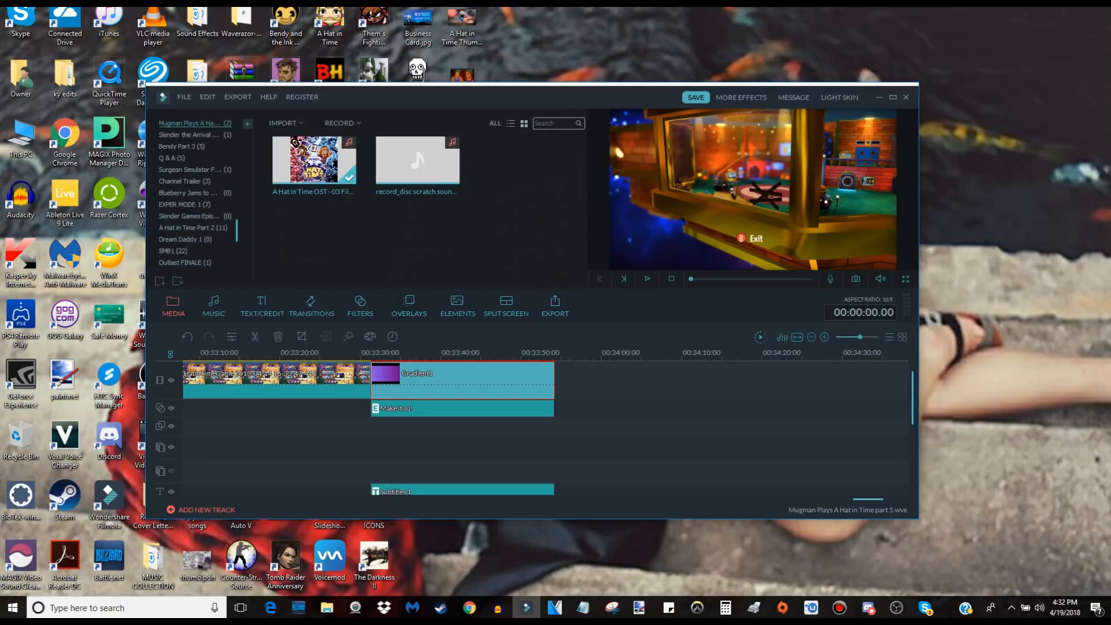
scroll(194, 192, down, 3)
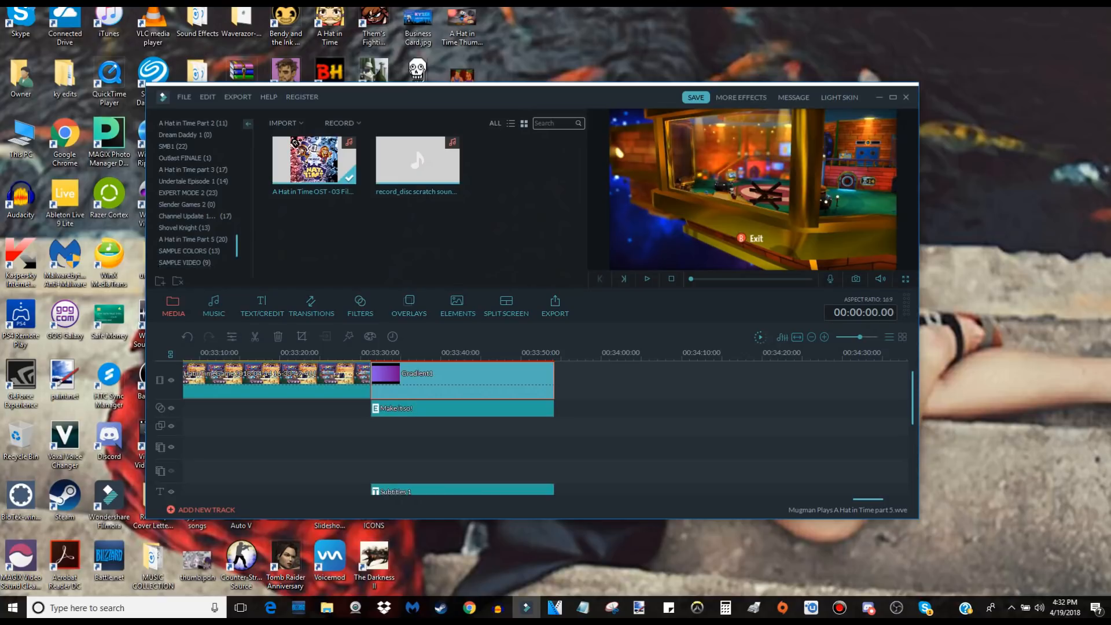
scroll(544, 428, down, 2)
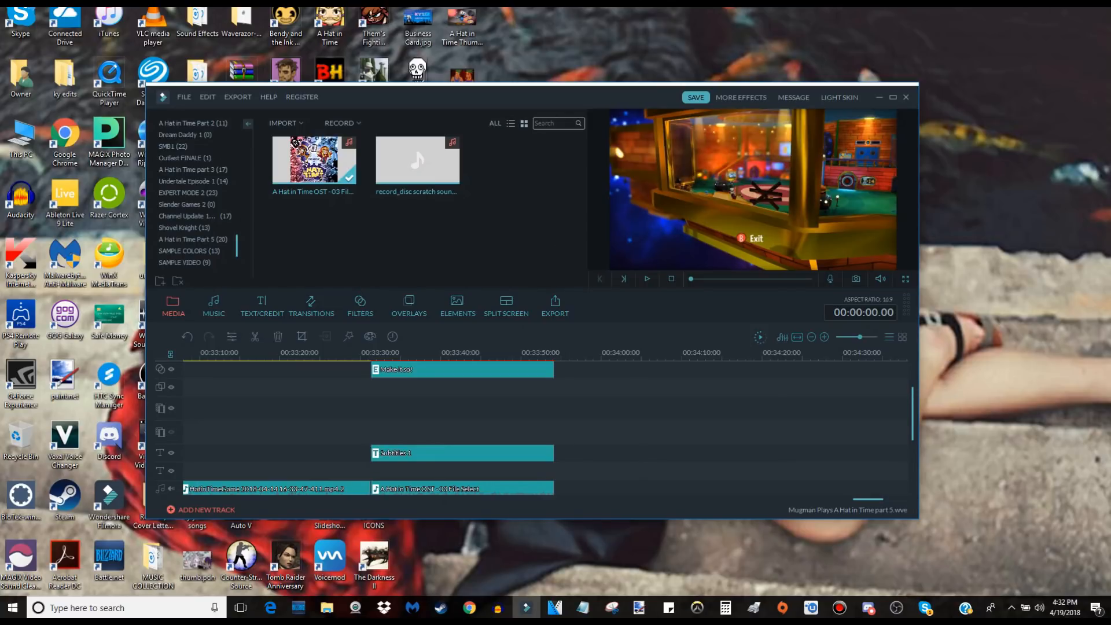
scroll(544, 428, up, 1)
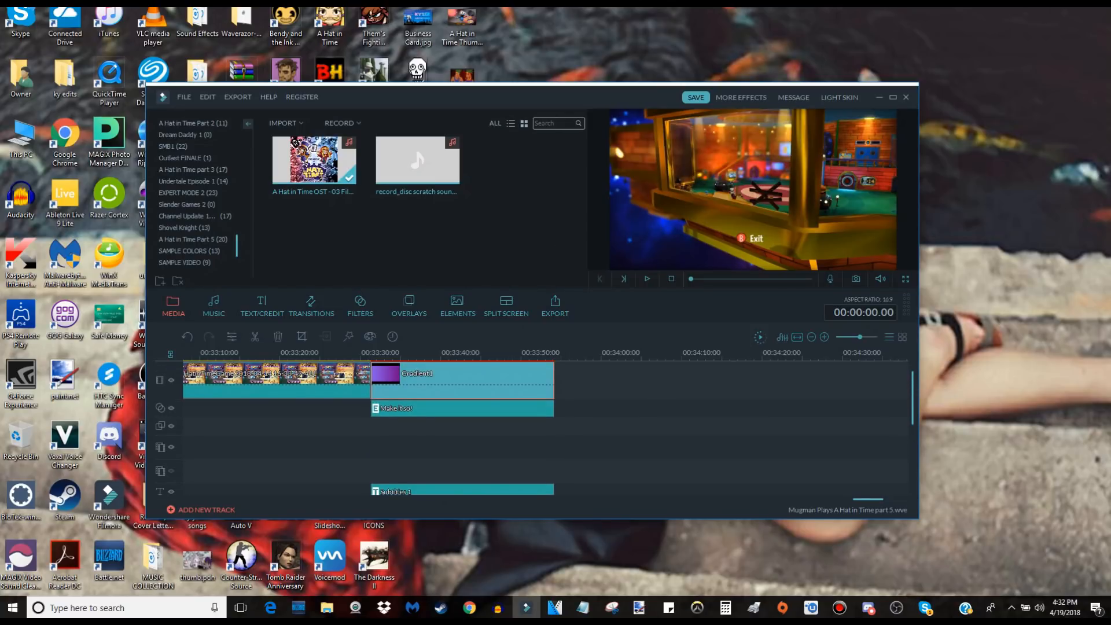